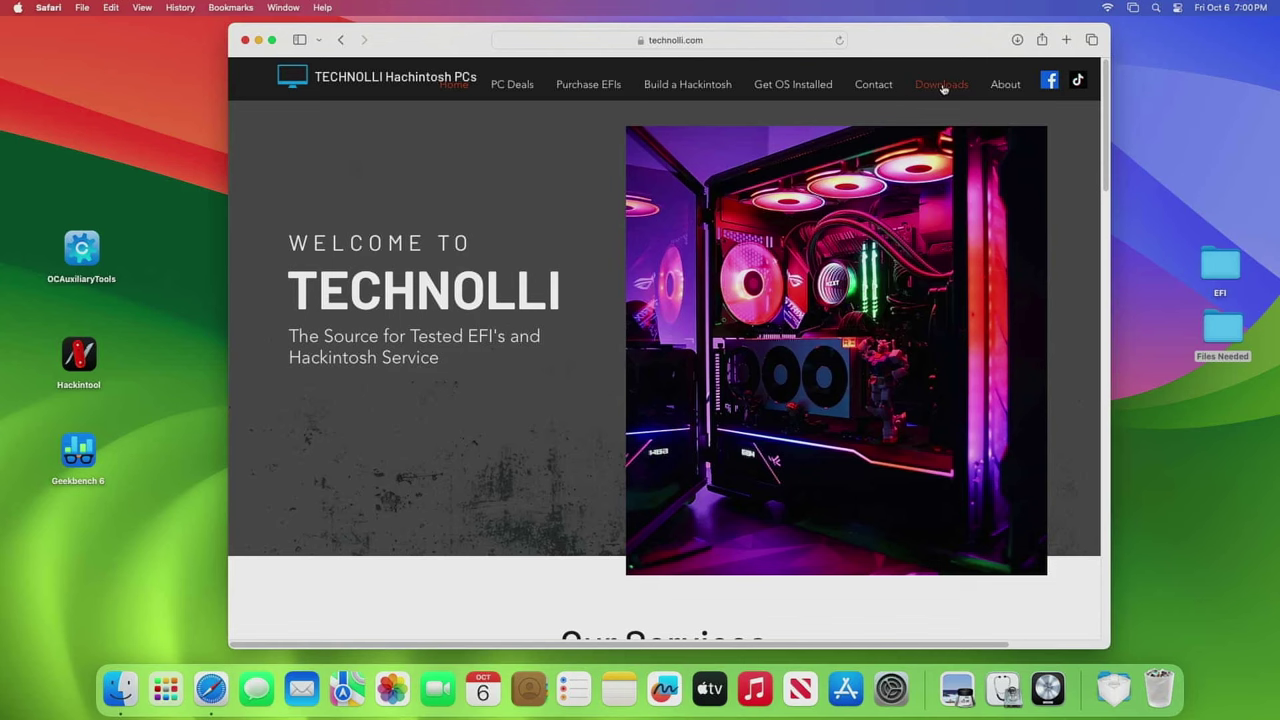
- Go to the Downloads & Links page on technolli.com from its navigation bar
{"action": "left_click", "coordinate": [943, 86]}
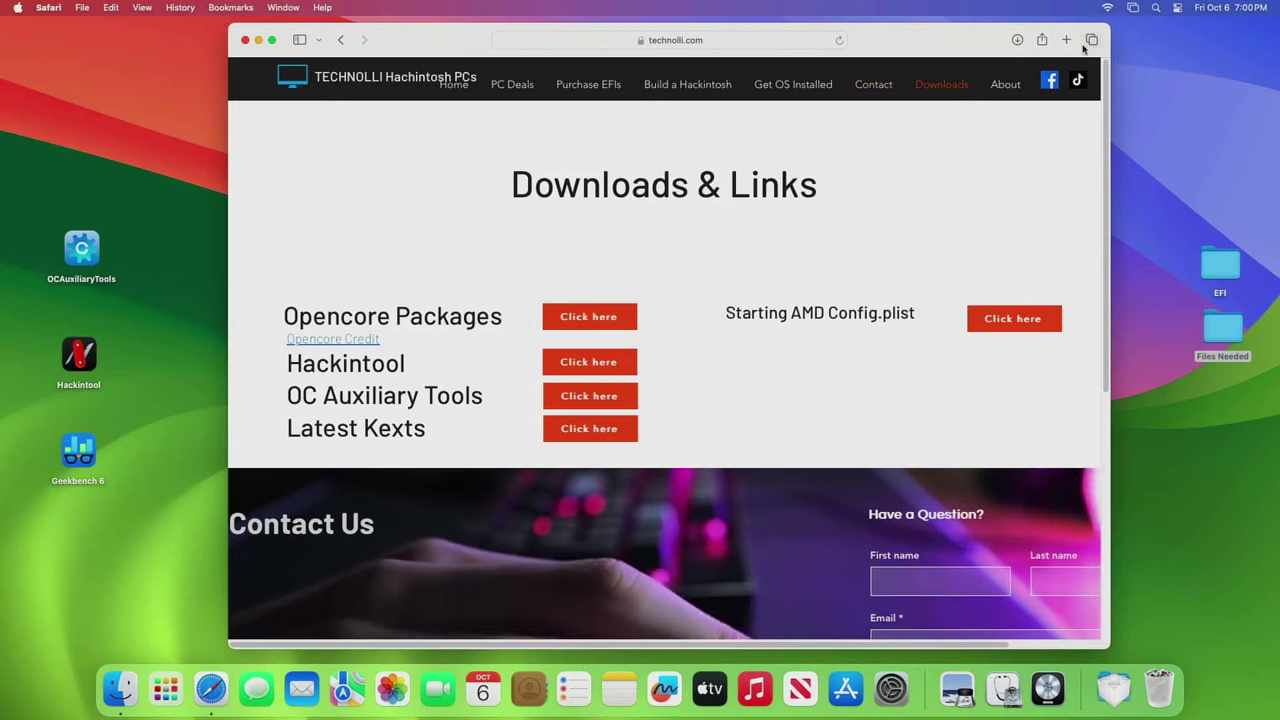
- Search the web for 'opencore' in a new tab and open Dortania's OpenCore Install Guide
{"action": "left_click", "coordinate": [1066, 40]}
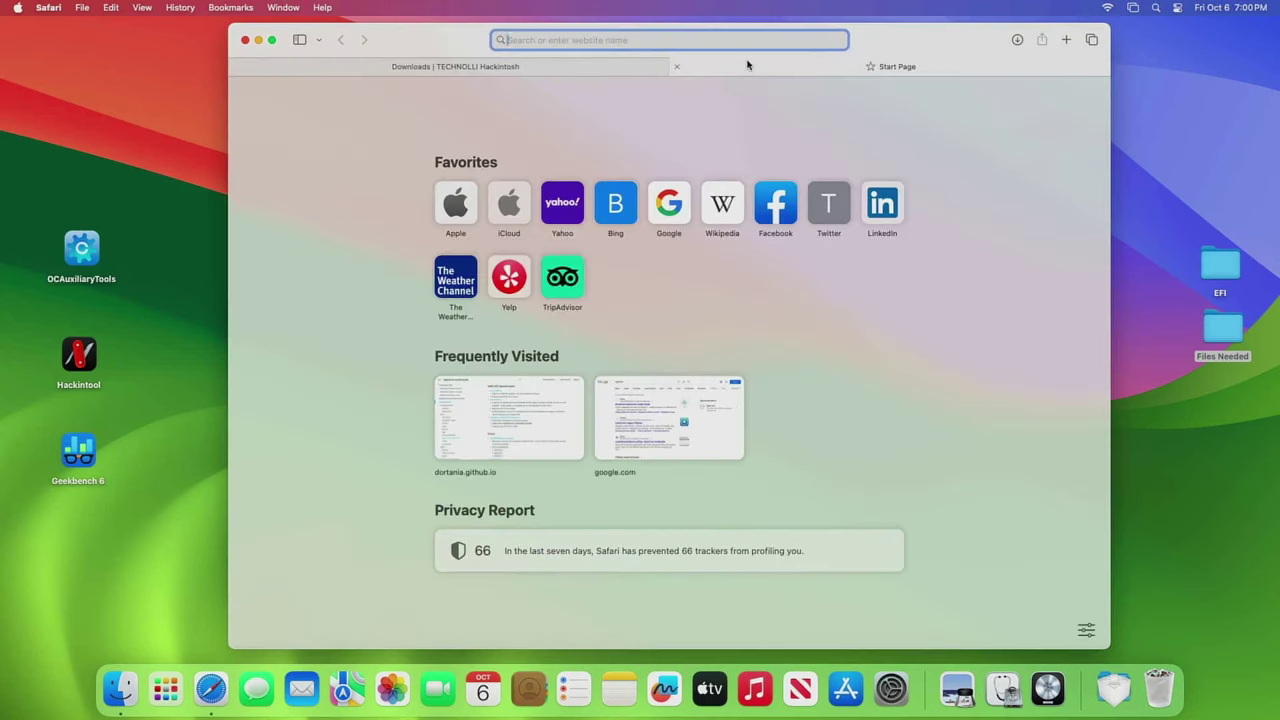
{"action": "type", "text": "opencore"}
{"action": "key", "text": "Return"}
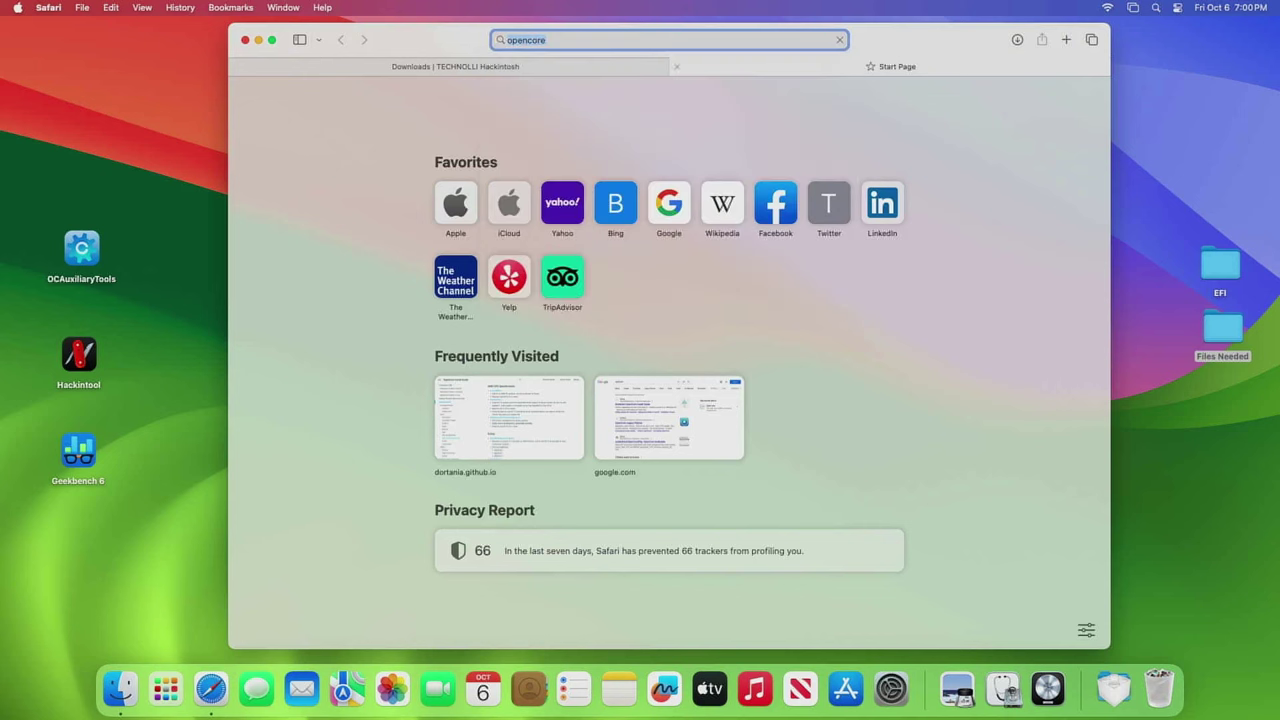
{"action": "left_click", "coordinate": [472, 242]}
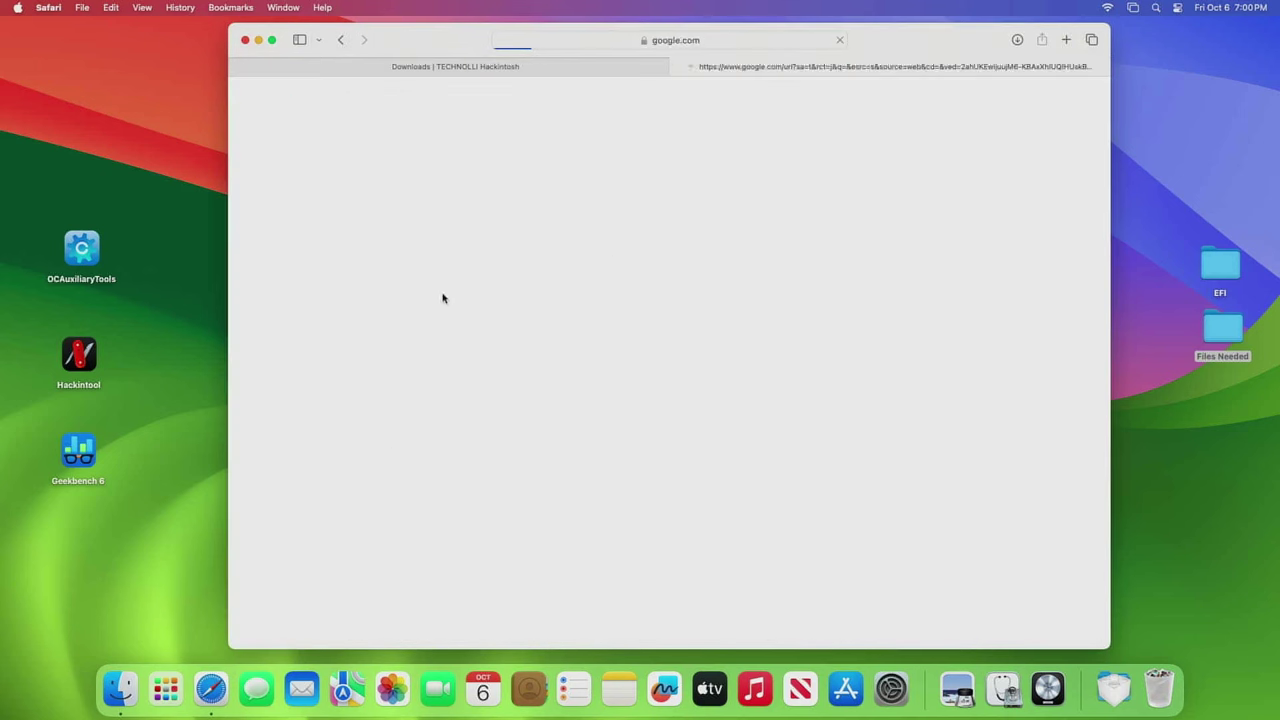
- Navigate via Getting Started and AMD Desktop to the Ryzen and Threadripper config.plist page
{"action": "left_click", "coordinate": [697, 471]}
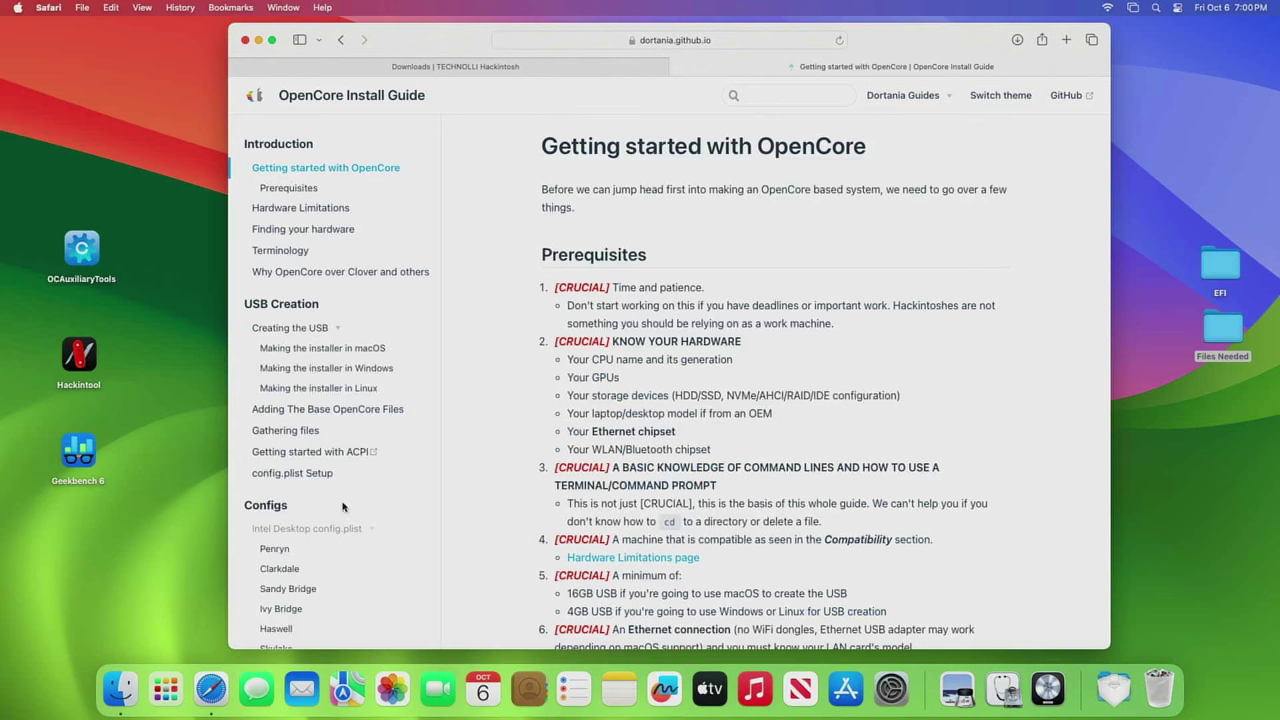
{"action": "scroll", "coordinate": [352, 495], "scroll_direction": "down", "scroll_amount": 6}
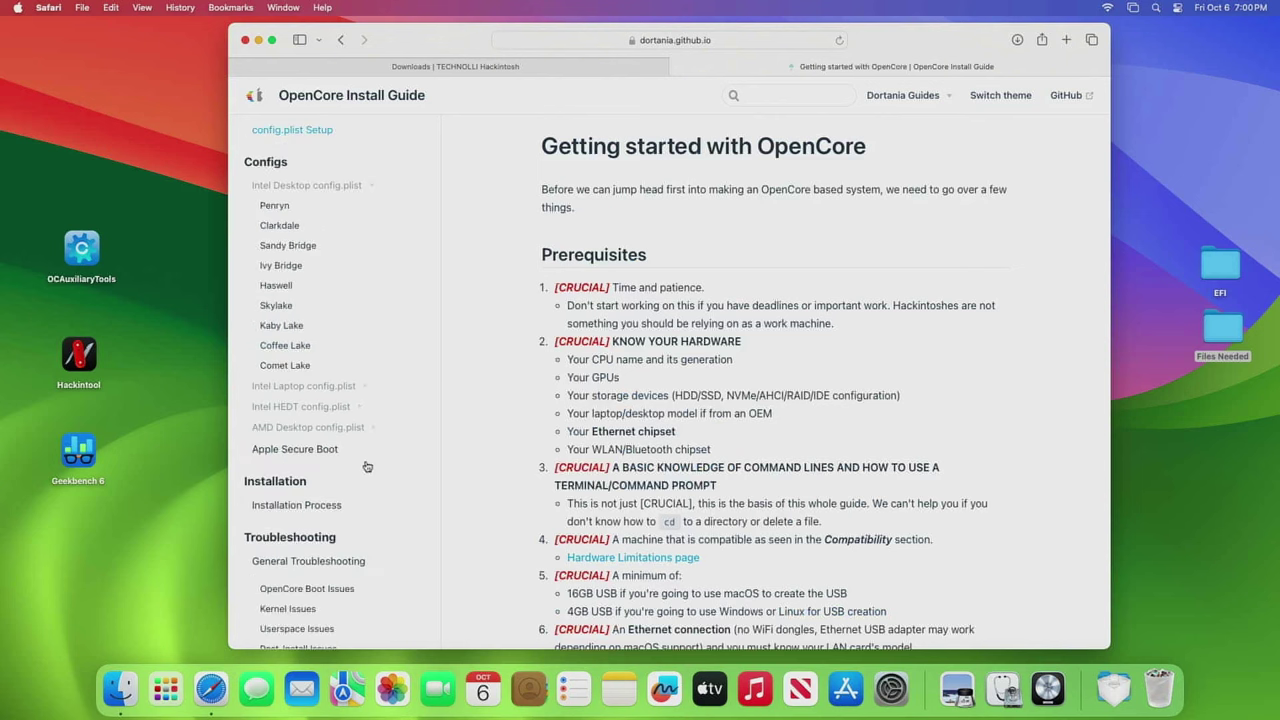
{"action": "left_click", "coordinate": [356, 428]}
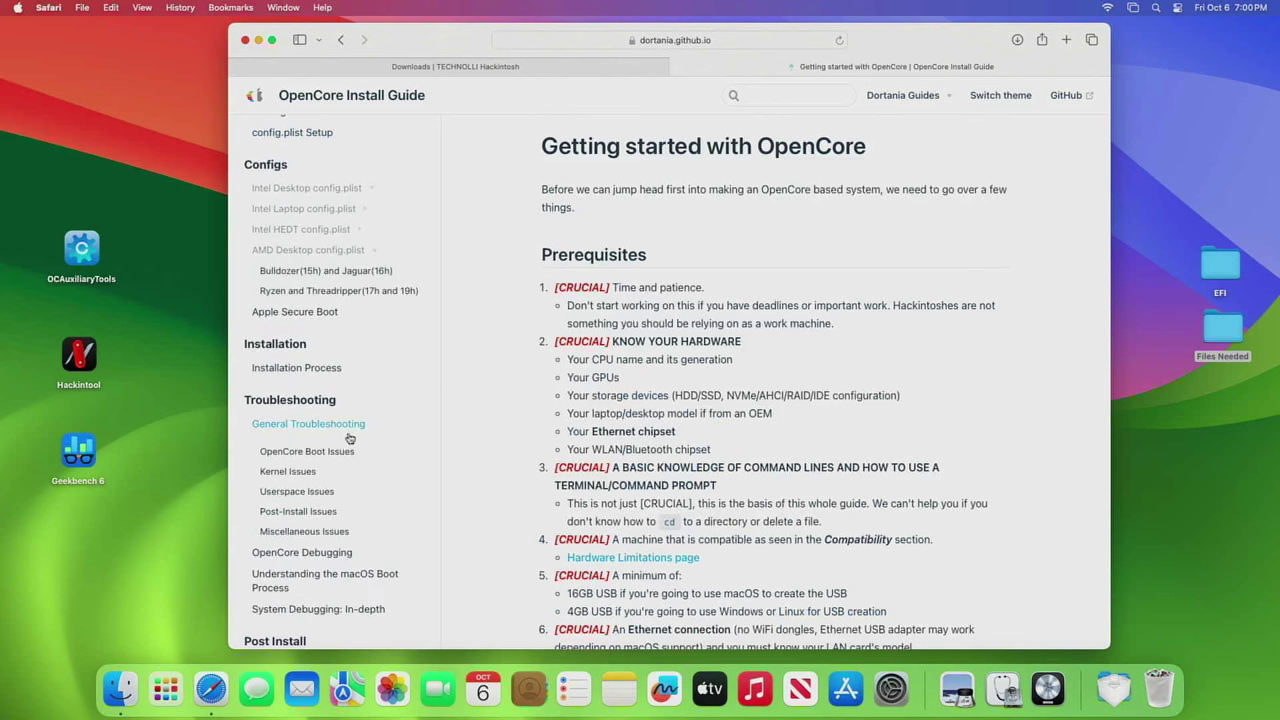
{"action": "left_click", "coordinate": [373, 293]}
{"action": "scroll", "coordinate": [865, 460], "scroll_direction": "down", "scroll_amount": 10}
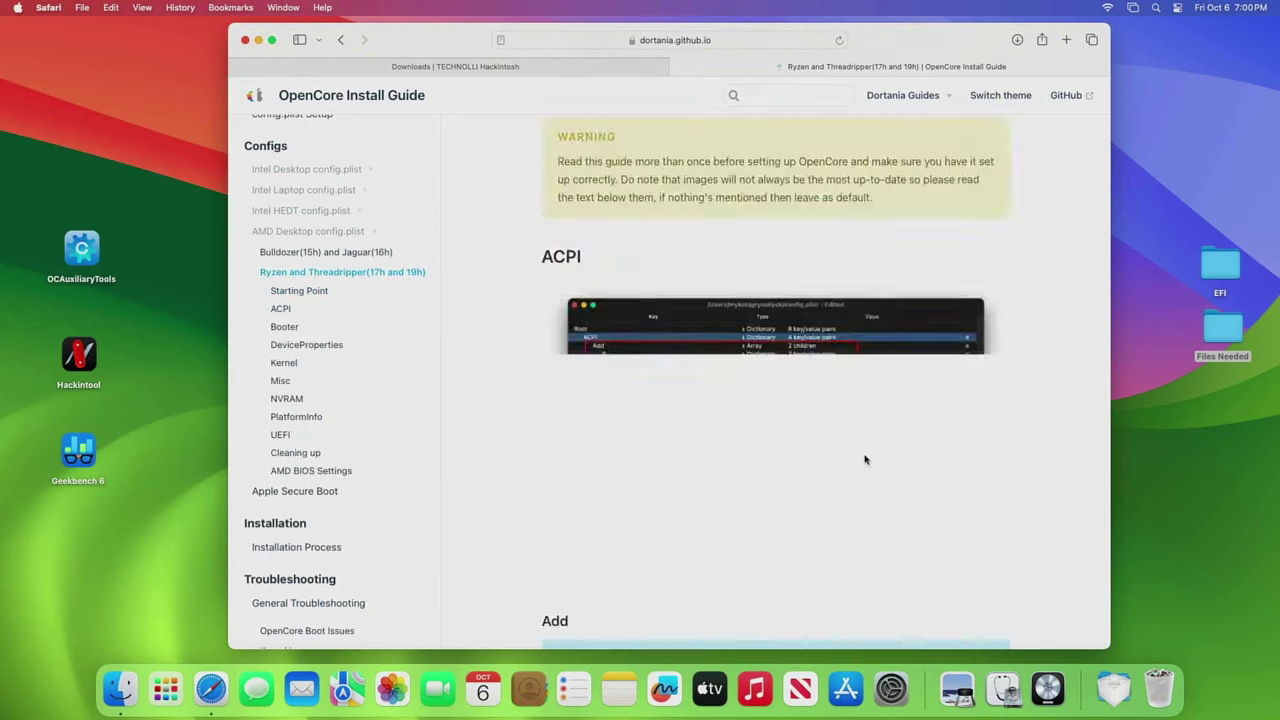
{"action": "scroll", "coordinate": [865, 460], "scroll_direction": "down", "scroll_amount": 15}
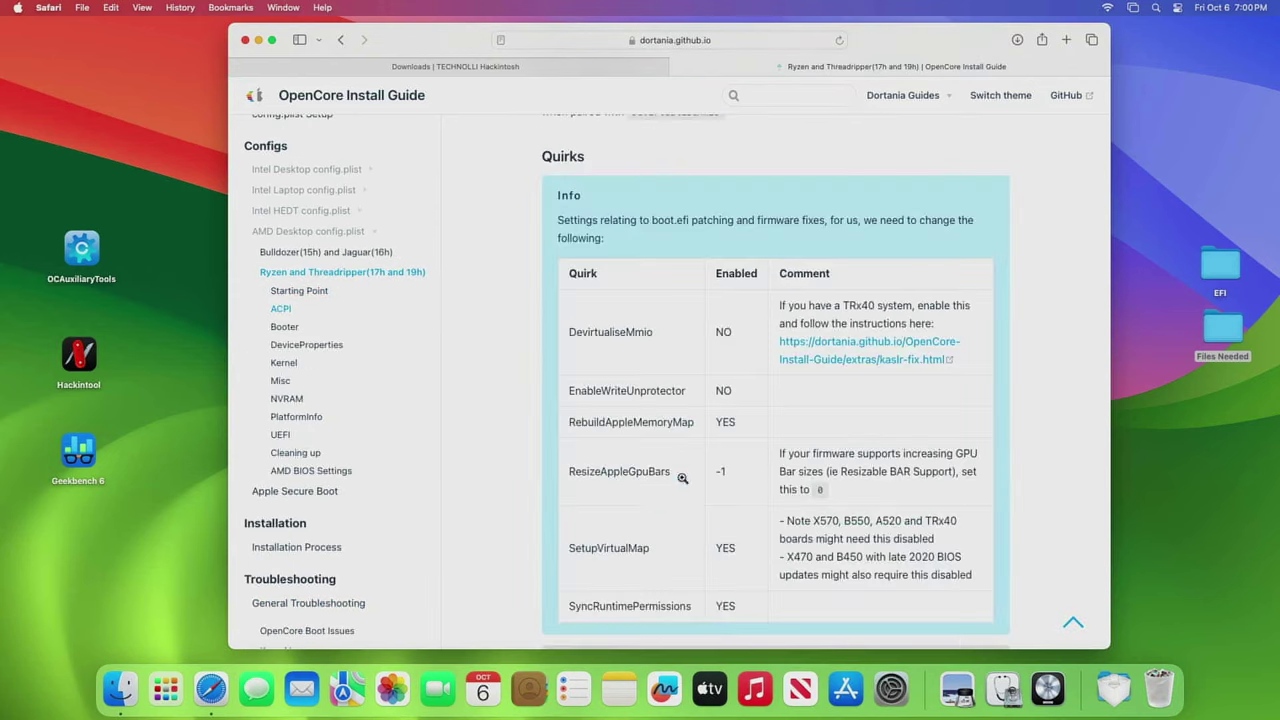
{"action": "scroll", "coordinate": [683, 478], "scroll_direction": "down", "scroll_amount": 10}
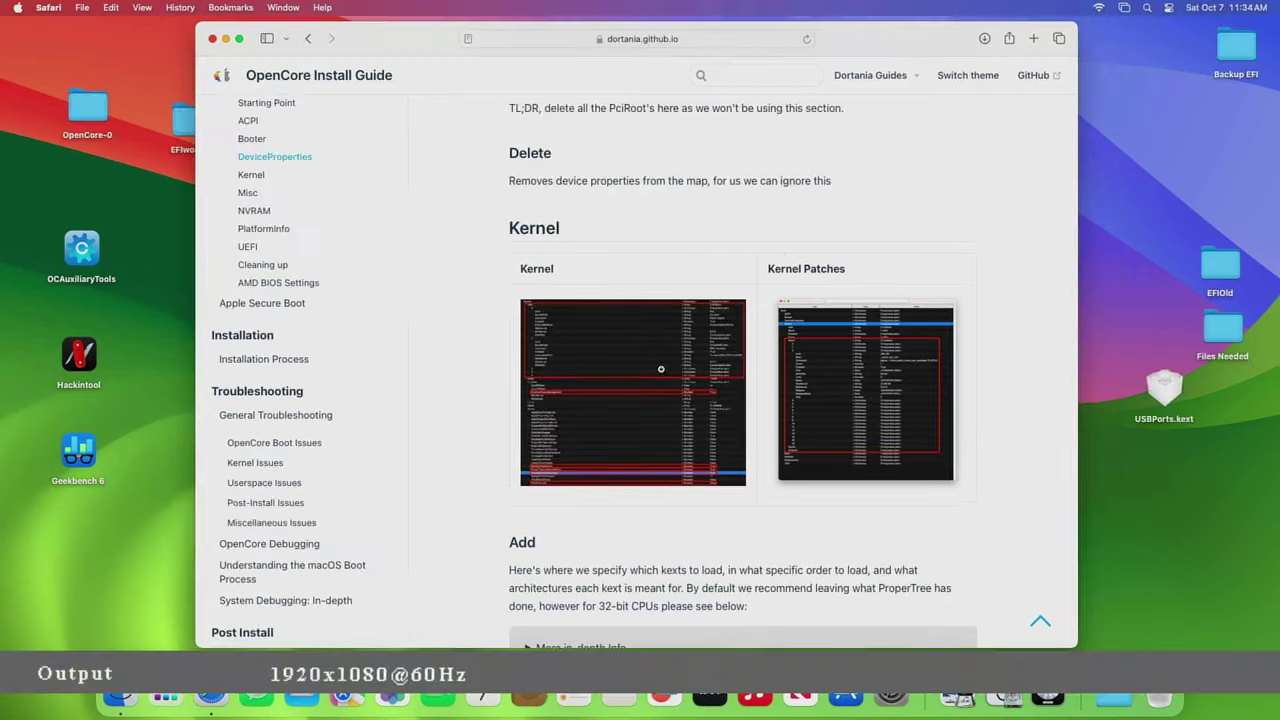
- Scroll to the Kernel > Patch section and enlarge, then shrink, its animated screenshot
{"action": "scroll", "coordinate": [760, 330], "scroll_direction": "down", "scroll_amount": 10}
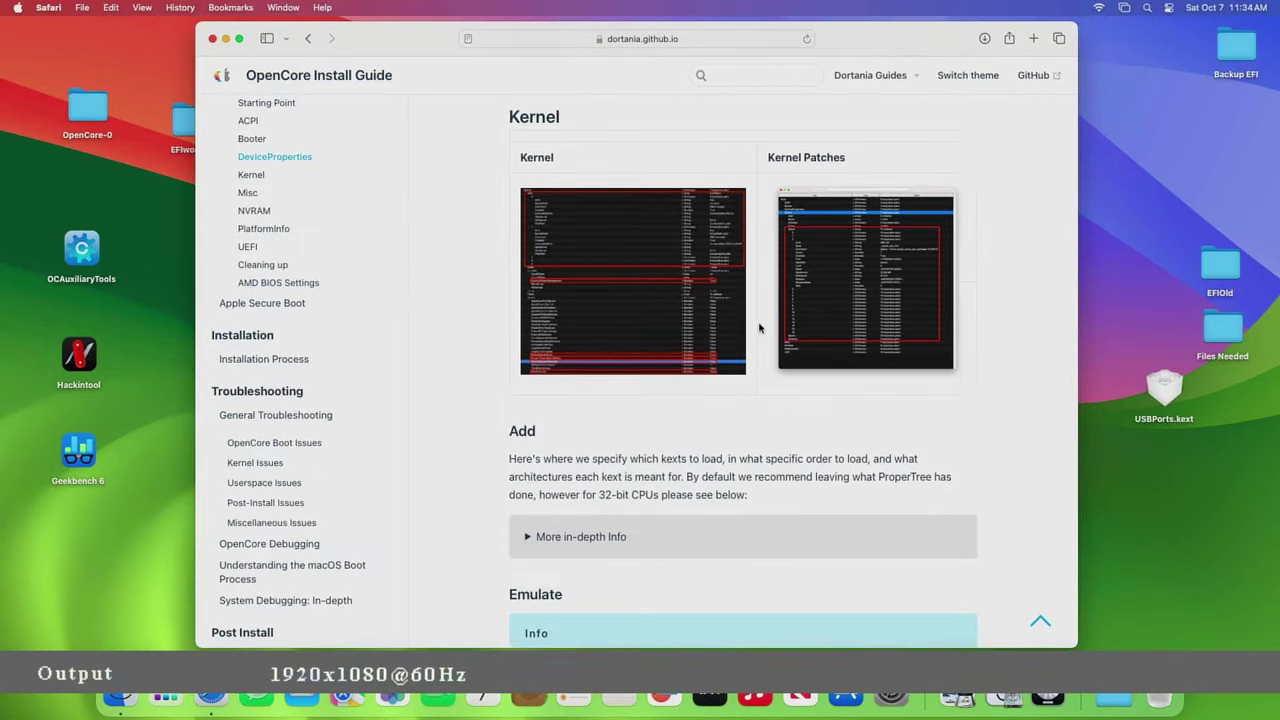
{"action": "scroll", "coordinate": [757, 338], "scroll_direction": "down", "scroll_amount": 5}
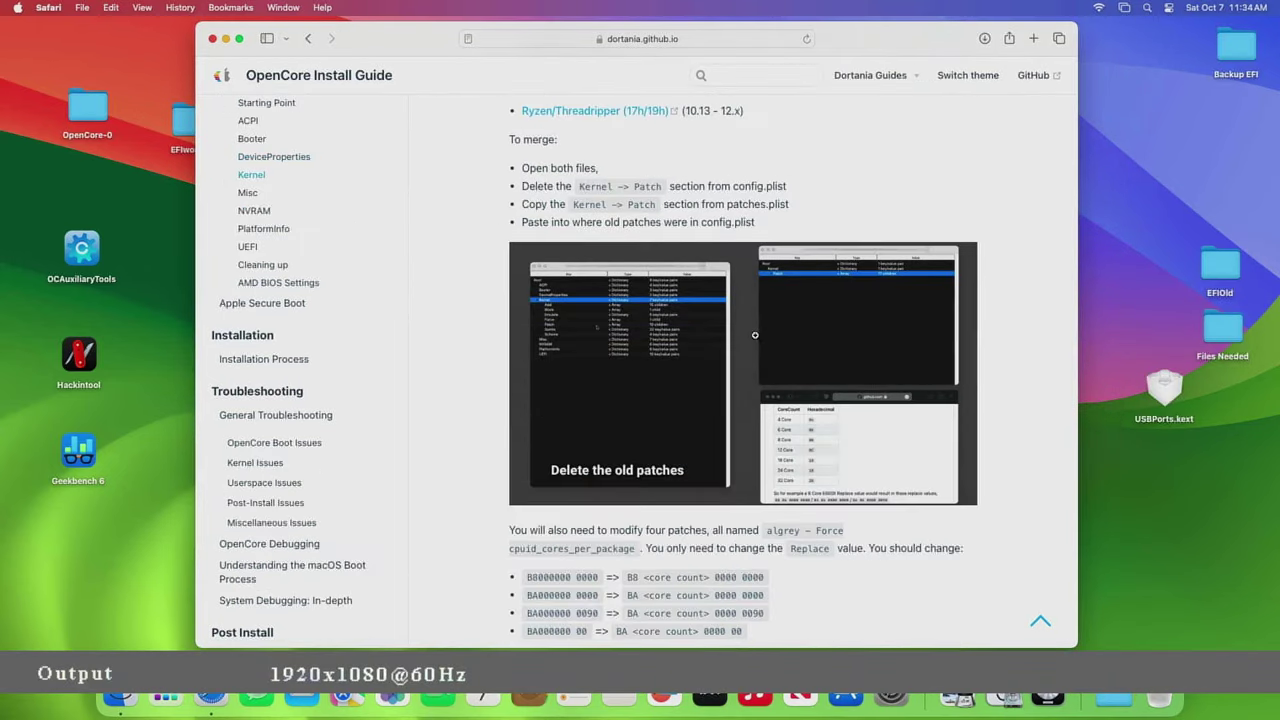
{"action": "scroll", "coordinate": [729, 316], "scroll_direction": "up", "scroll_amount": 3}
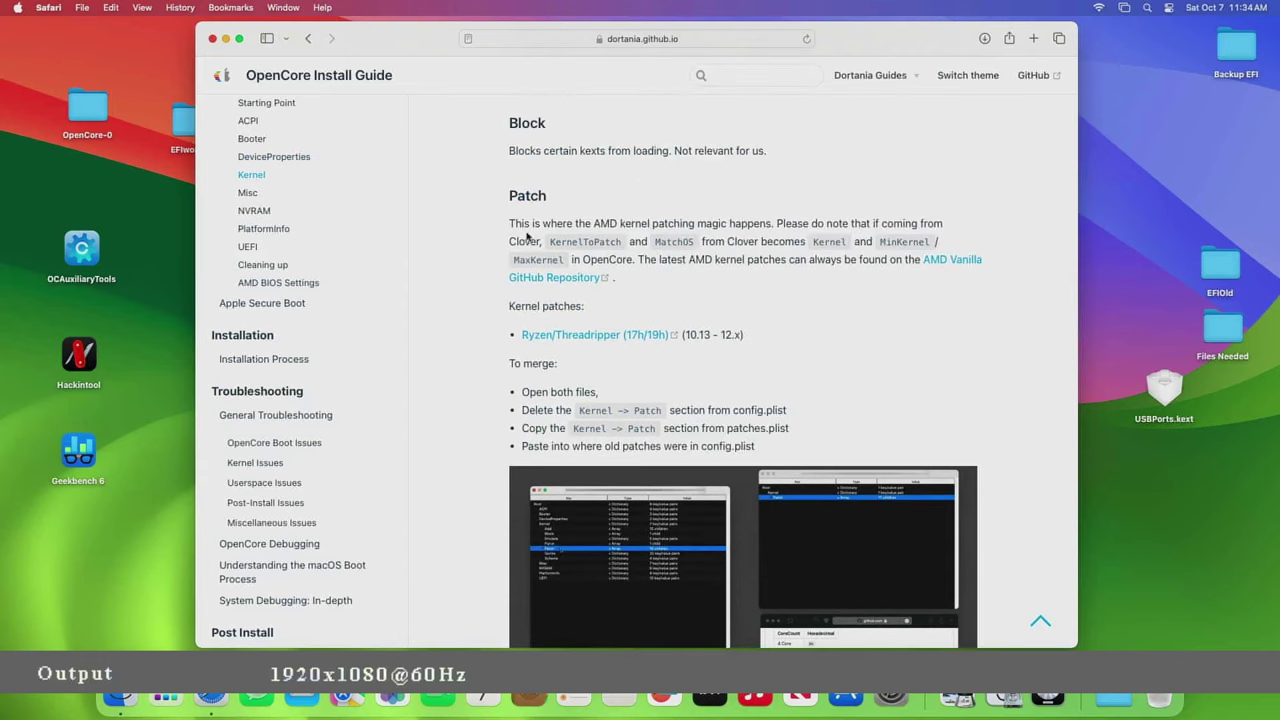
{"action": "scroll", "coordinate": [690, 340], "scroll_direction": "down", "scroll_amount": 5}
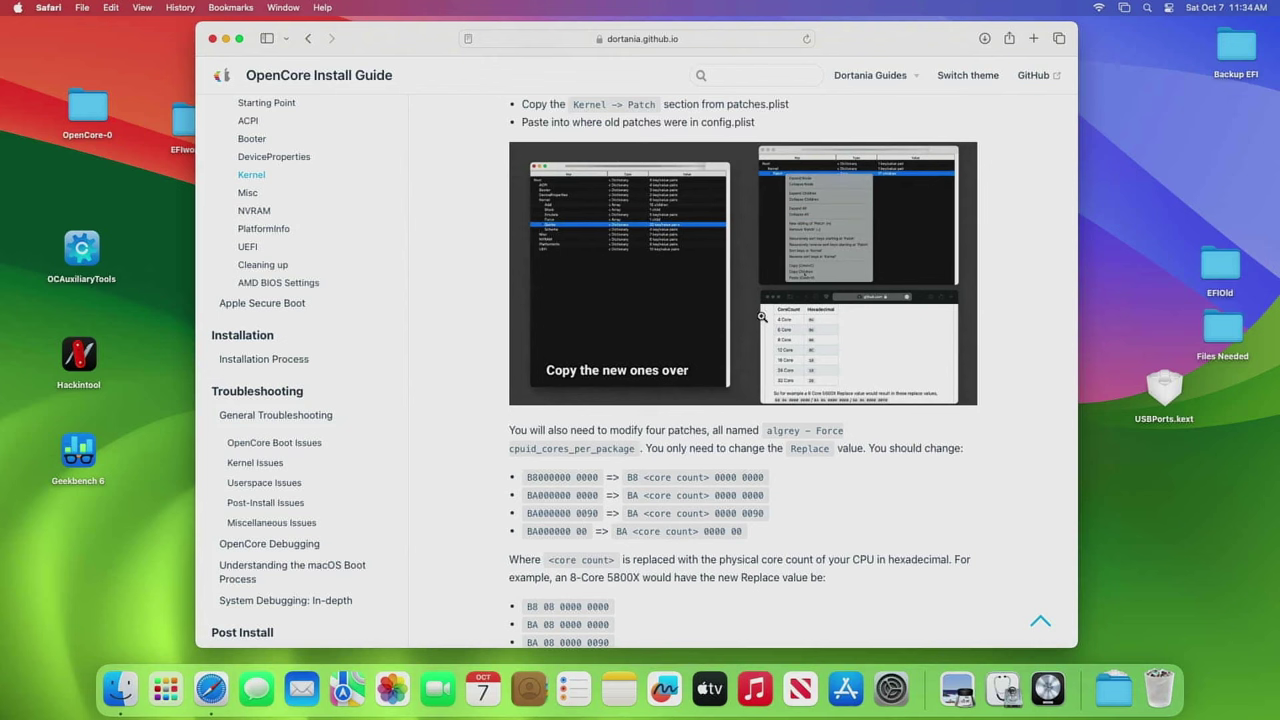
{"action": "scroll", "coordinate": [760, 318], "scroll_direction": "down", "scroll_amount": 1}
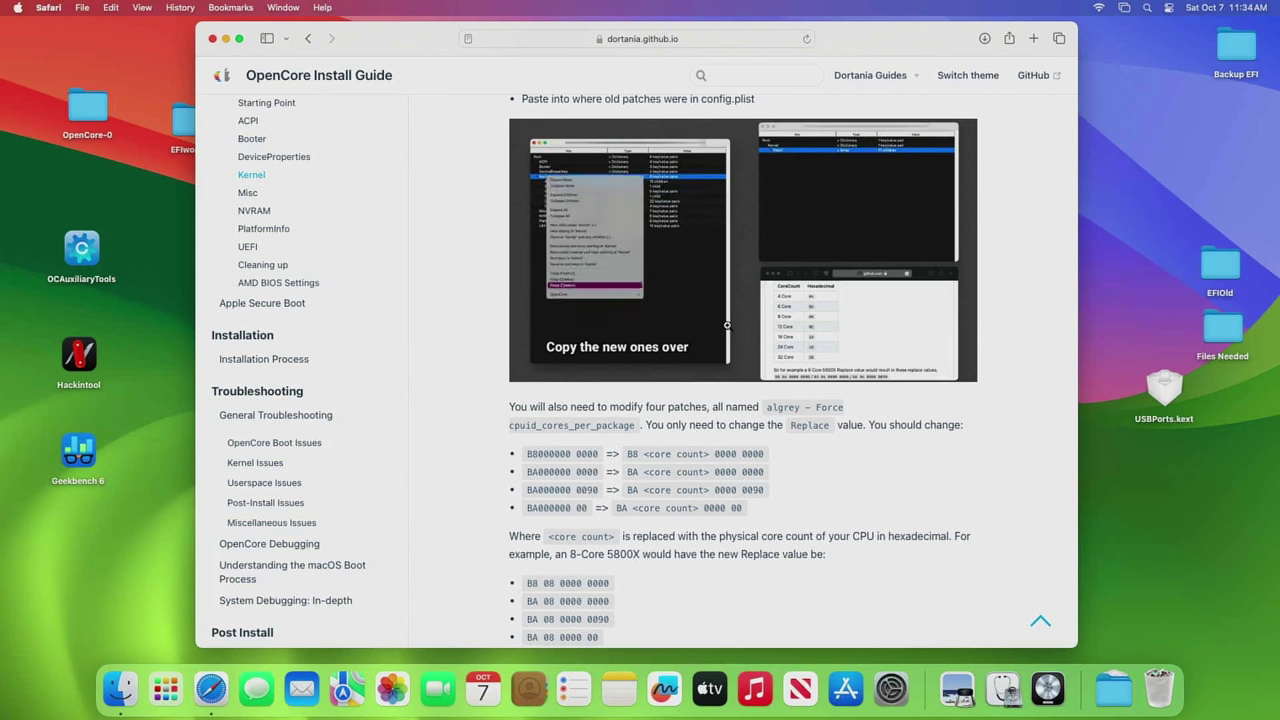
{"action": "left_click", "coordinate": [806, 345]}
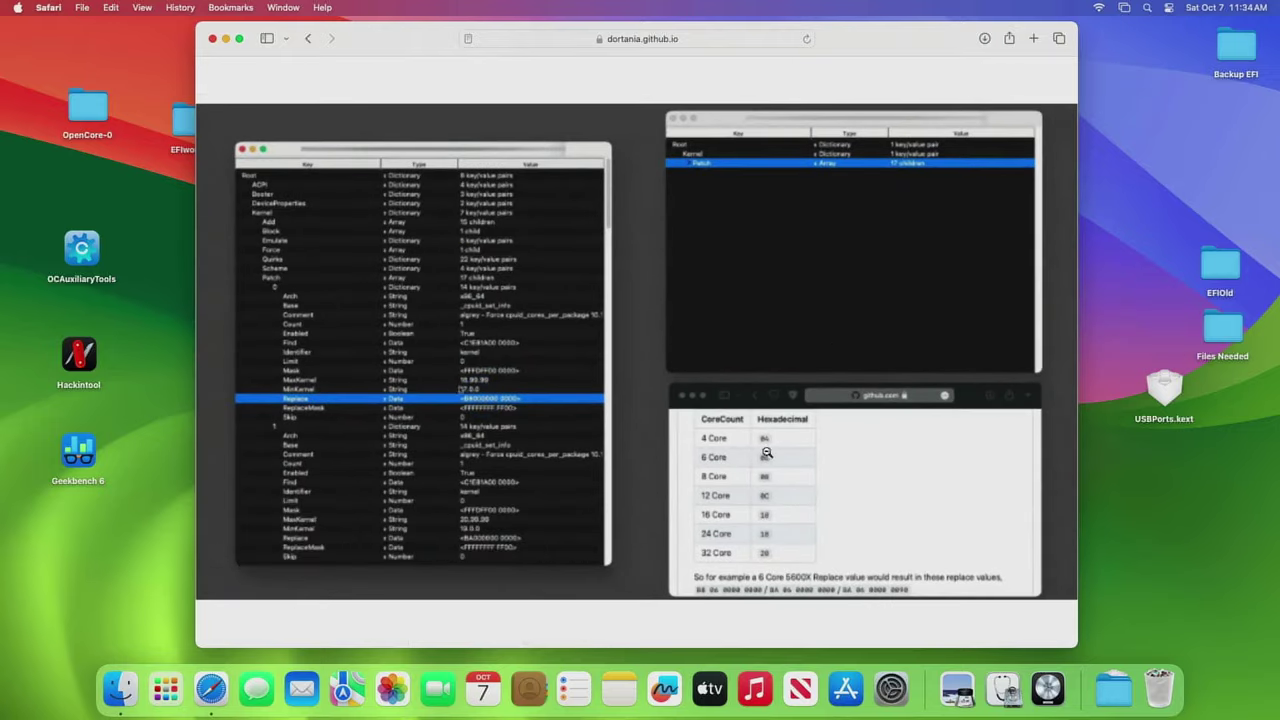
{"action": "left_click", "coordinate": [765, 524]}
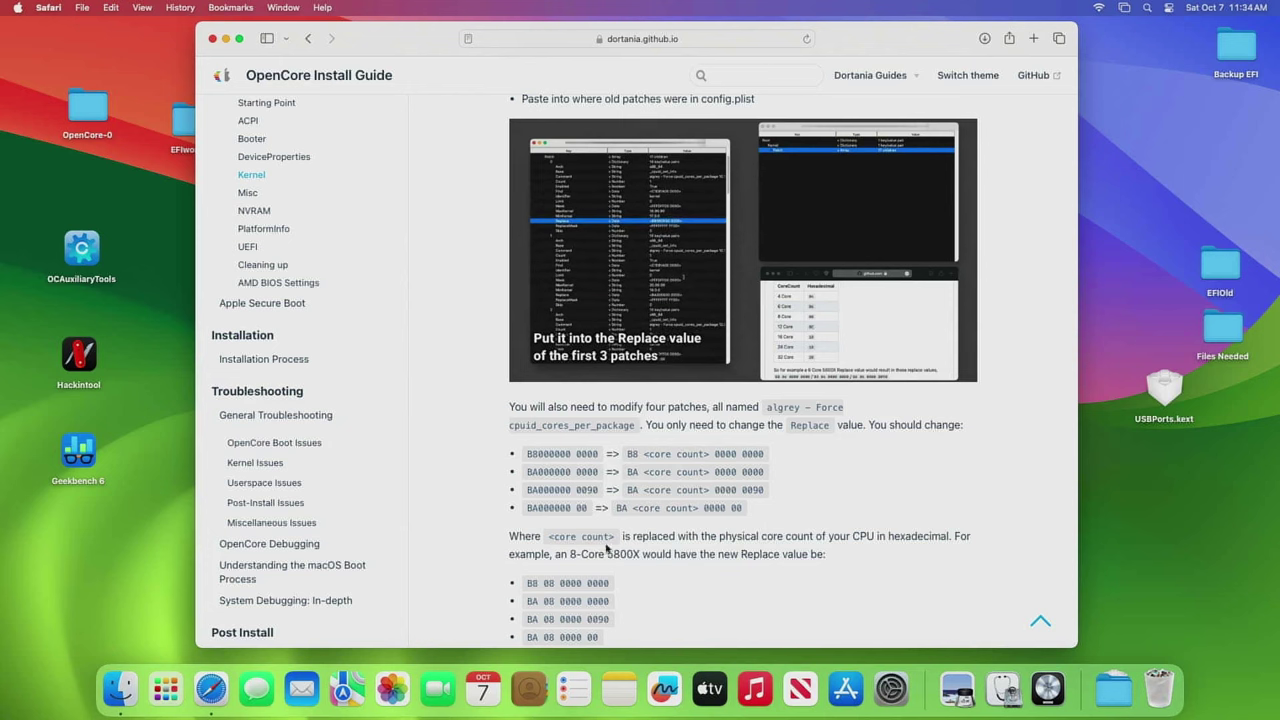
- Review the four algrey core-count Replace values, then return to the kernel patch merge steps
{"action": "scroll", "coordinate": [698, 519], "scroll_direction": "down", "scroll_amount": 1}
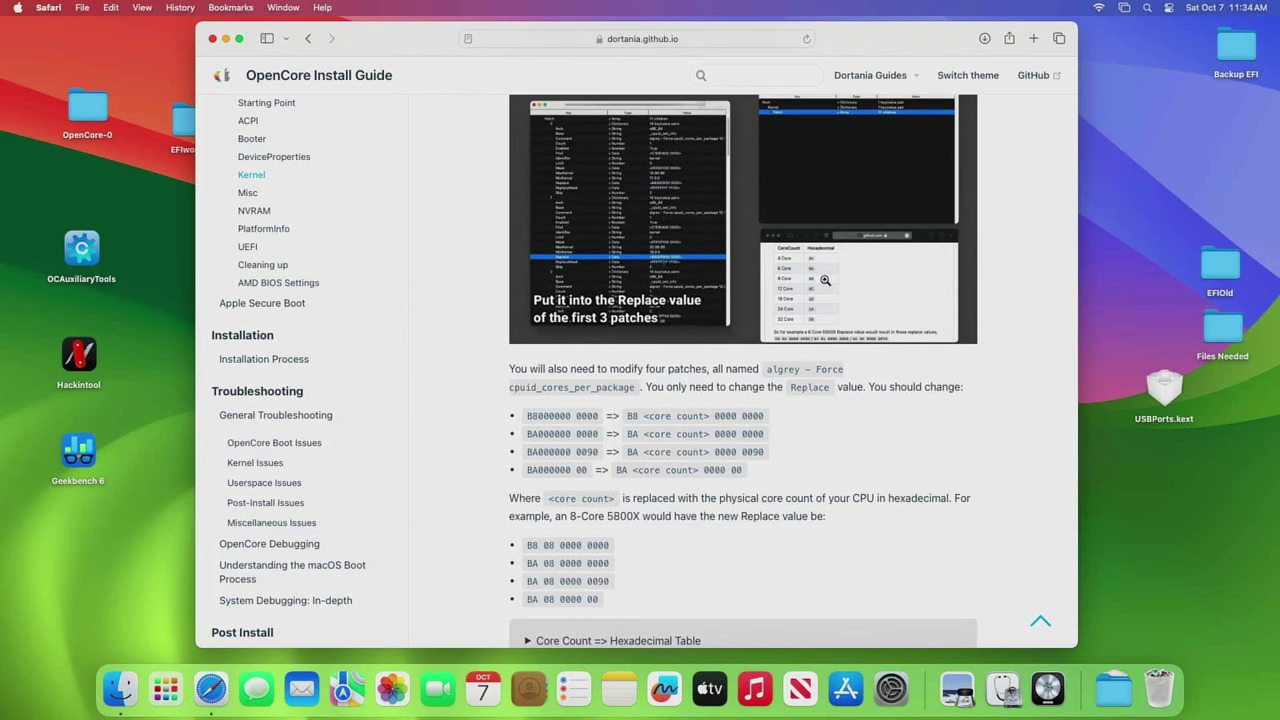
{"action": "scroll", "coordinate": [624, 450], "scroll_direction": "down", "scroll_amount": 1}
{"action": "scroll", "coordinate": [624, 450], "scroll_direction": "down", "scroll_amount": 1}
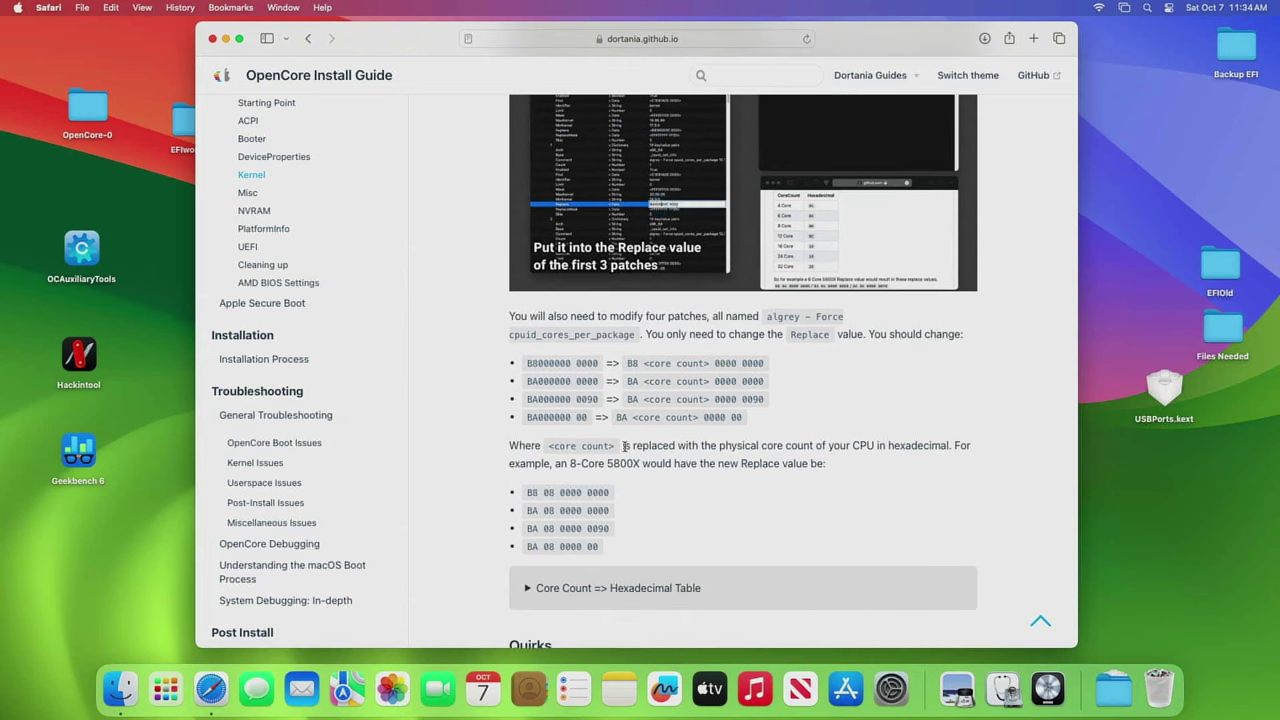
{"action": "scroll", "coordinate": [624, 450], "scroll_direction": "down", "scroll_amount": 1}
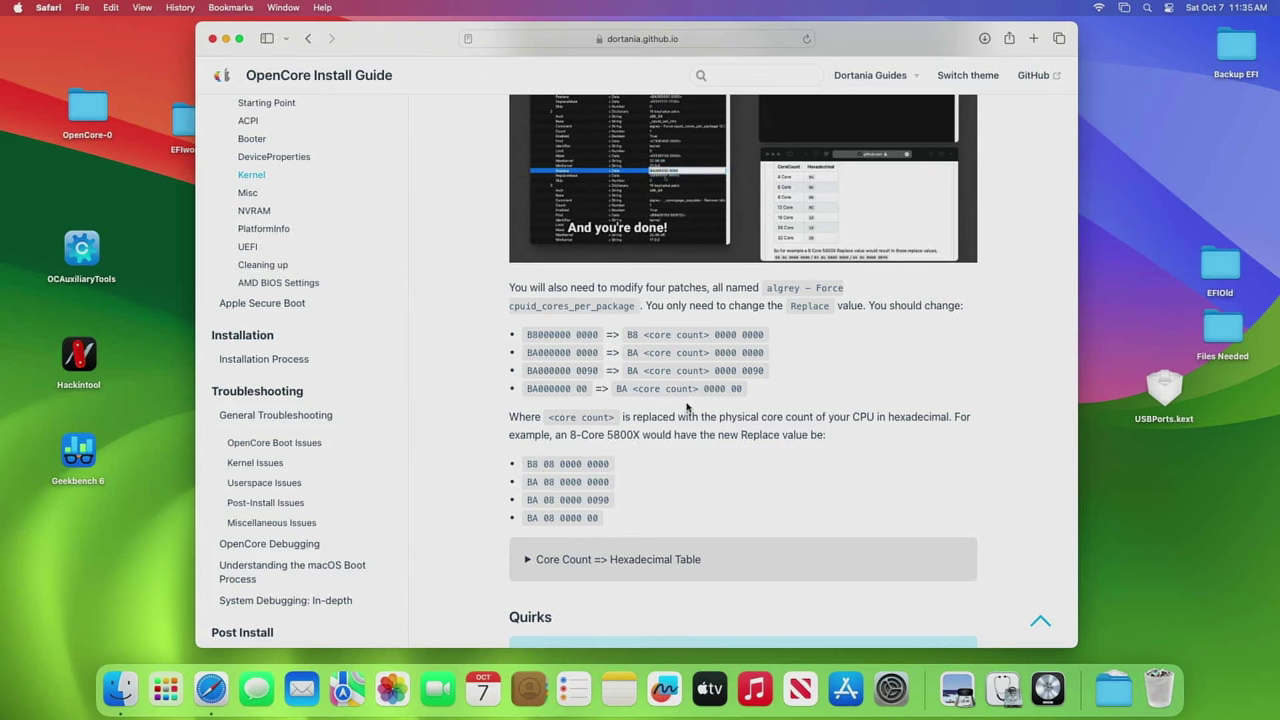
{"action": "scroll", "coordinate": [687, 406], "scroll_direction": "up", "scroll_amount": 1}
{"action": "left_click", "coordinate": [649, 187]}
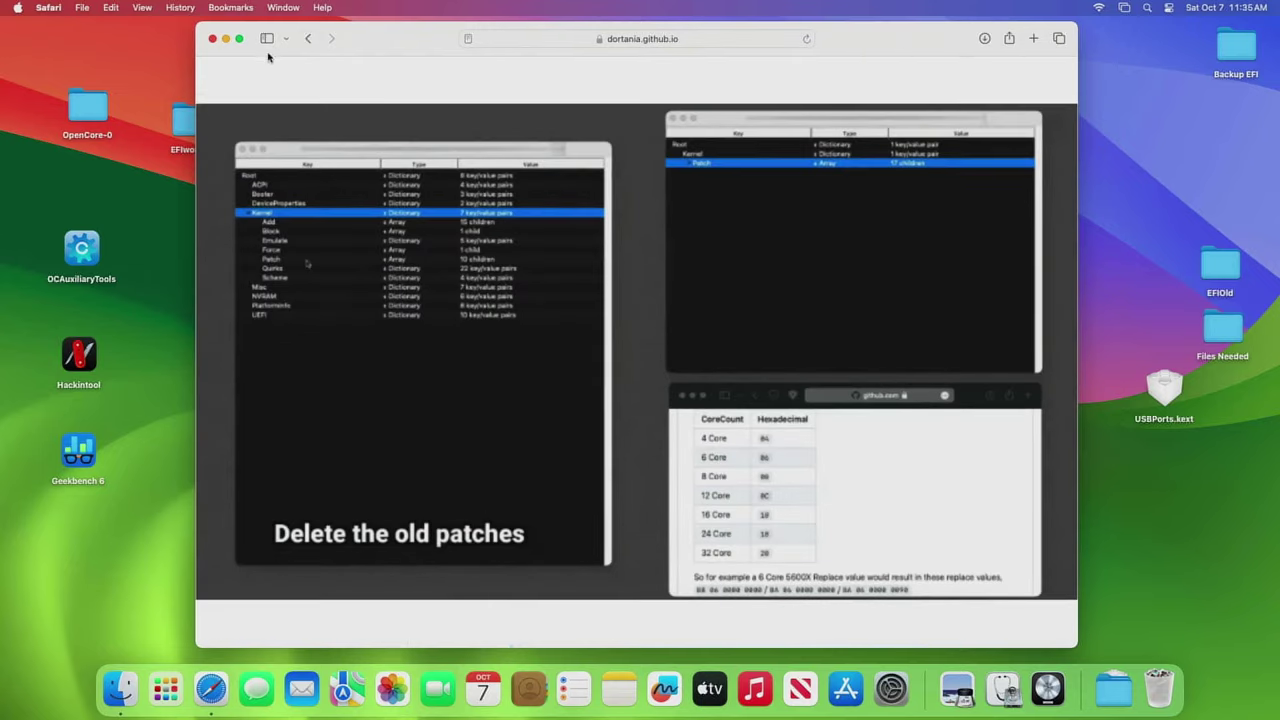
{"action": "left_click", "coordinate": [304, 40]}
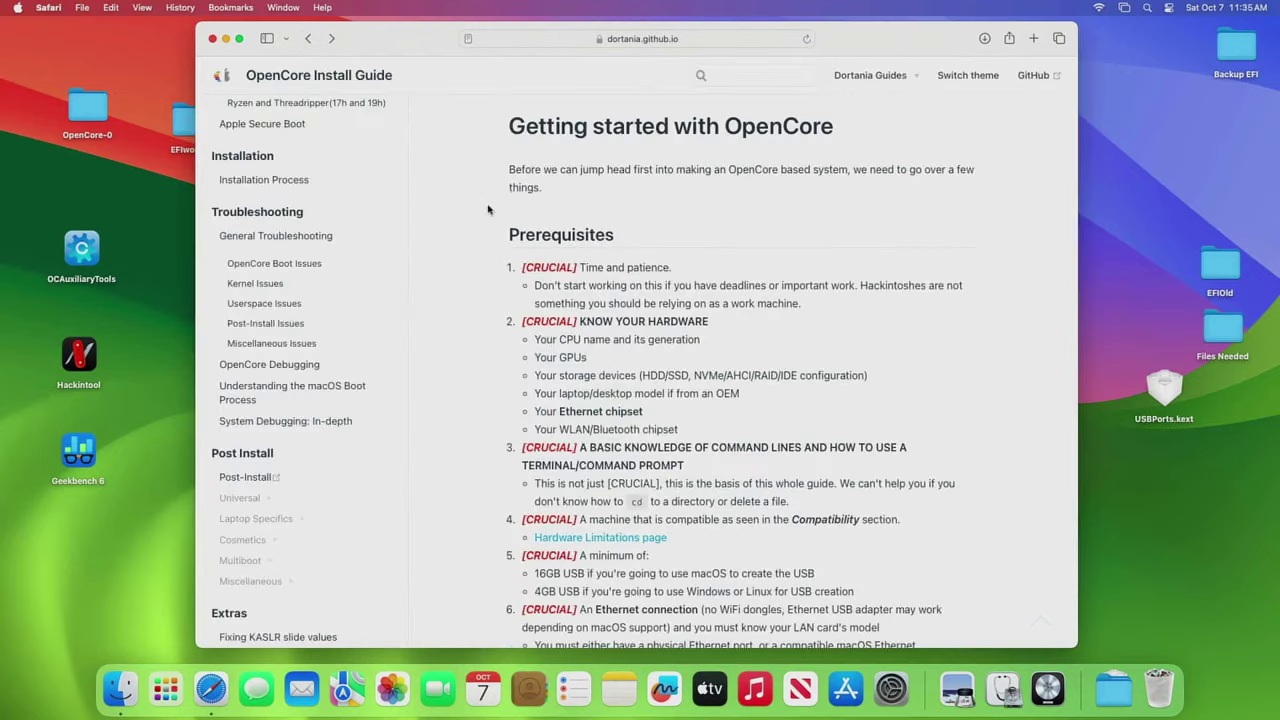
{"action": "left_click", "coordinate": [331, 38]}
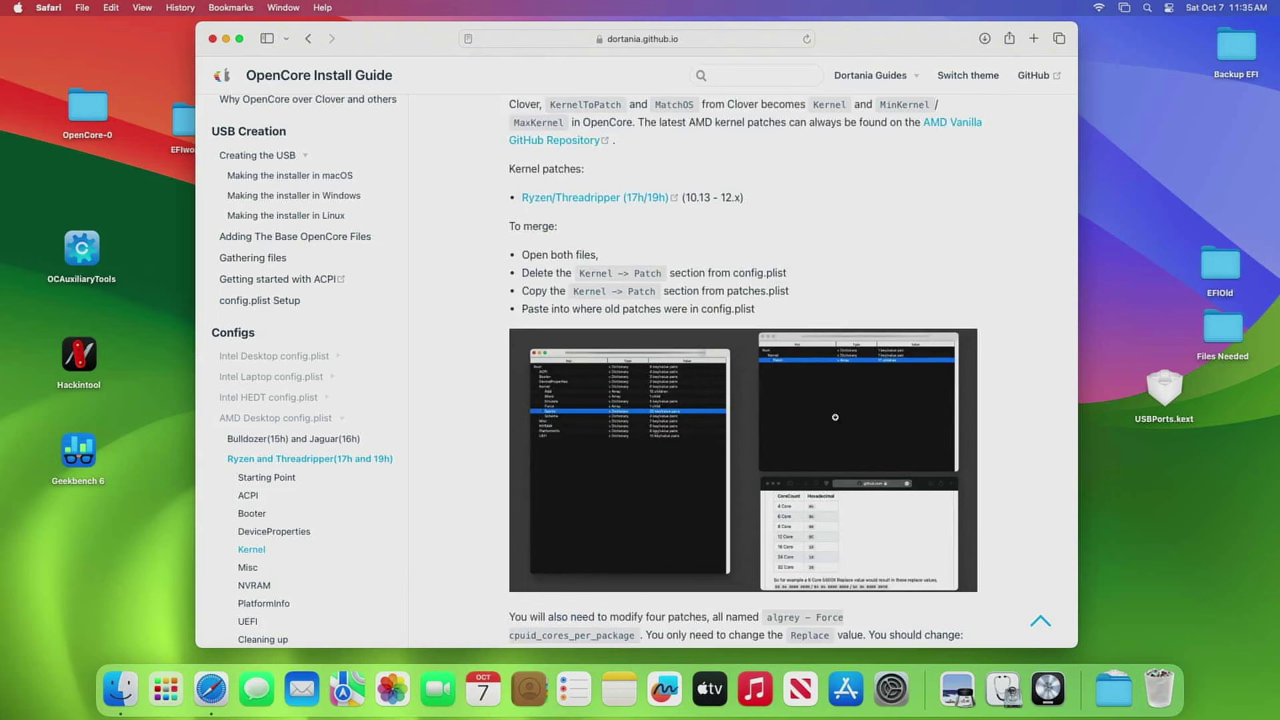
- Close Safari and open the desktop EFI folder showing BOOT and OC, placed further right
{"action": "scroll", "coordinate": [836, 418], "scroll_direction": "down", "scroll_amount": 5}
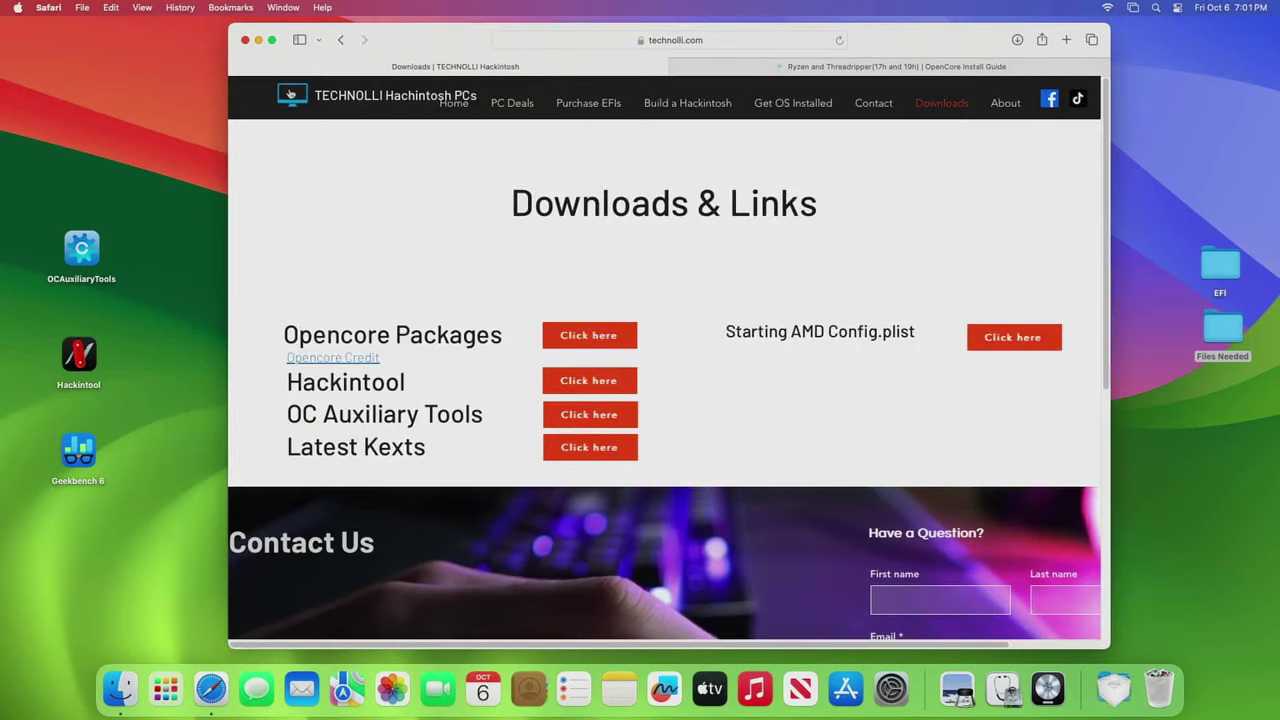
{"action": "left_click", "coordinate": [245, 40]}
{"action": "left_click", "coordinate": [224, 124]}
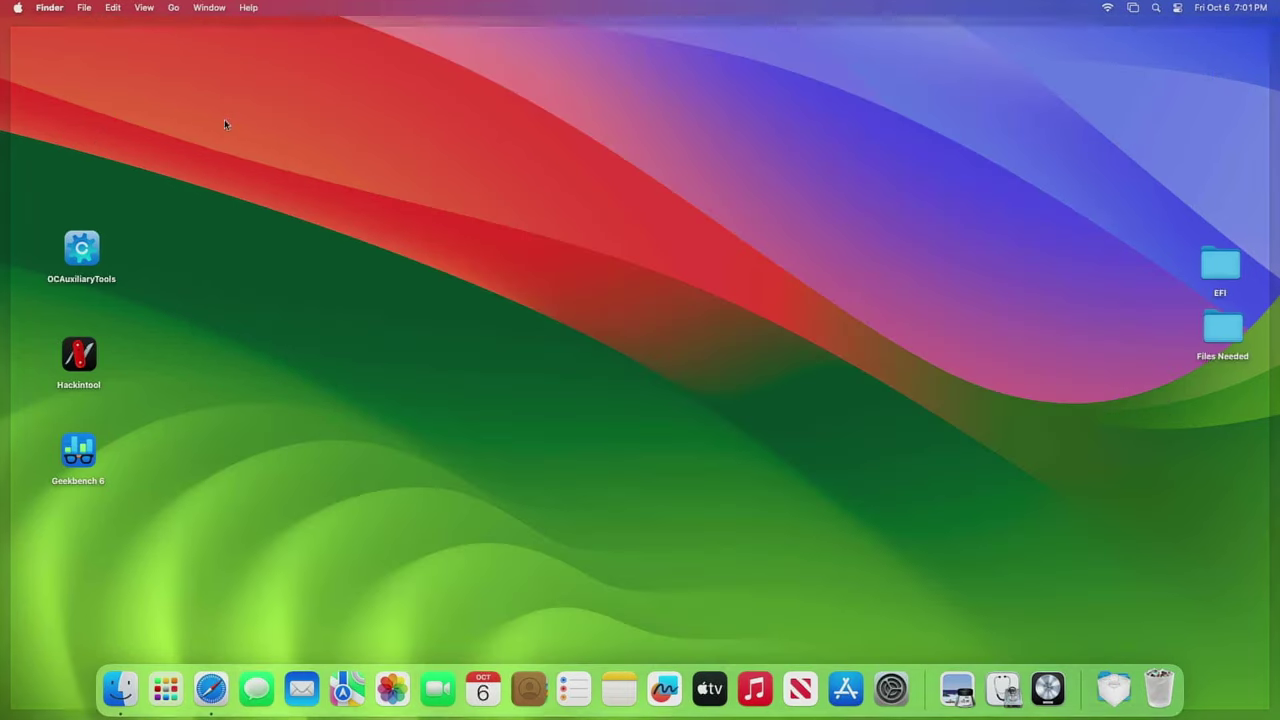
{"action": "double_click", "coordinate": [1221, 264]}
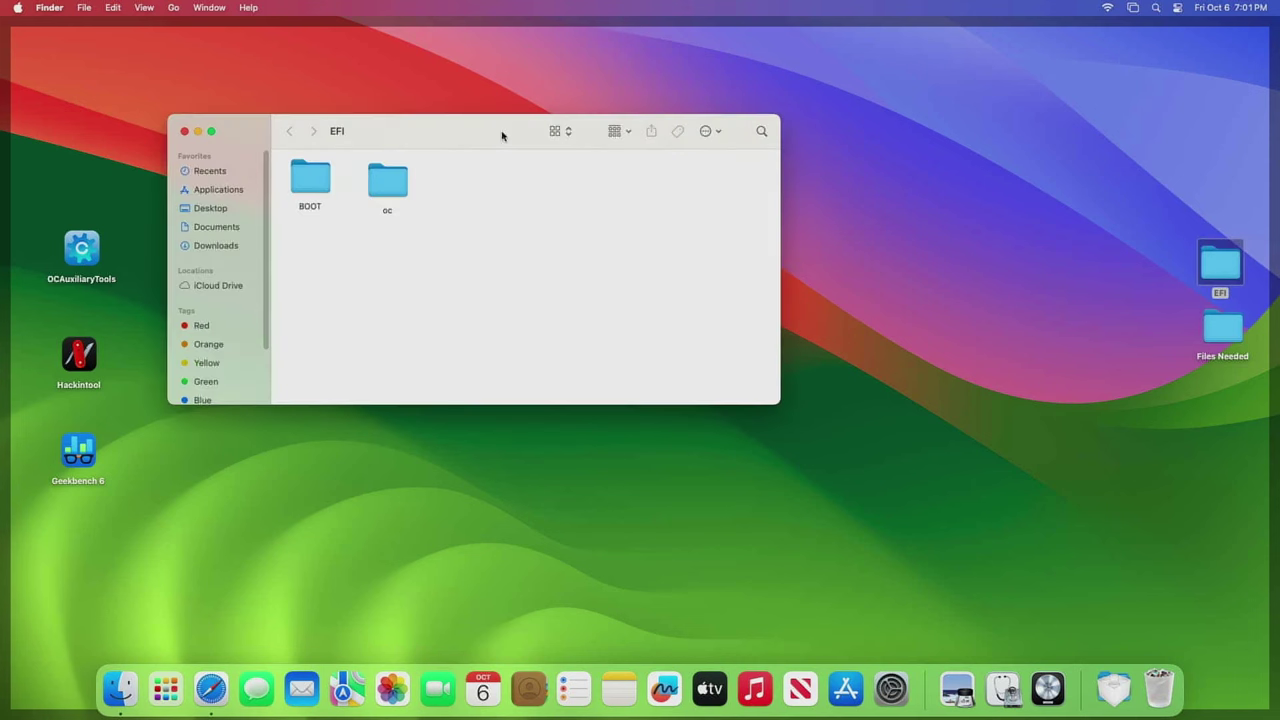
{"action": "left_click_drag", "start_coordinate": [503, 131], "coordinate": [640, 131]}
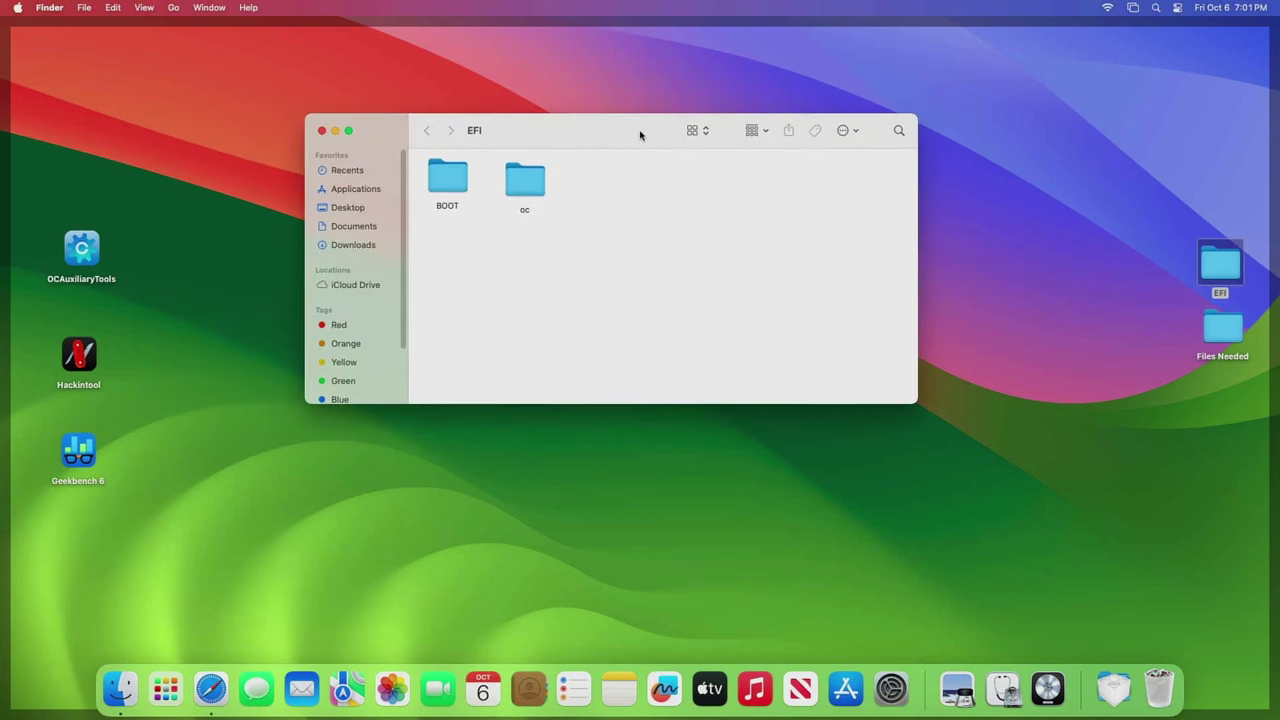
{"action": "left_click", "coordinate": [209, 687]}
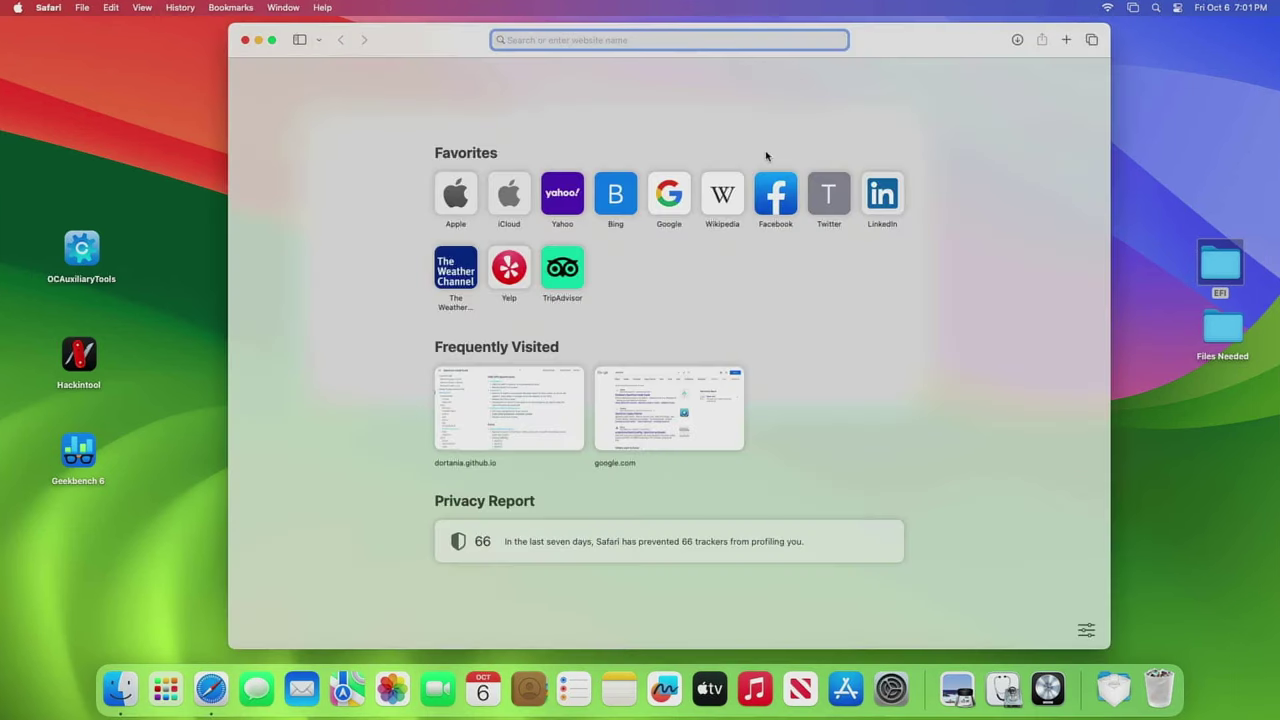
{"action": "type", "text": "tech"}
{"action": "key", "text": "Return"}
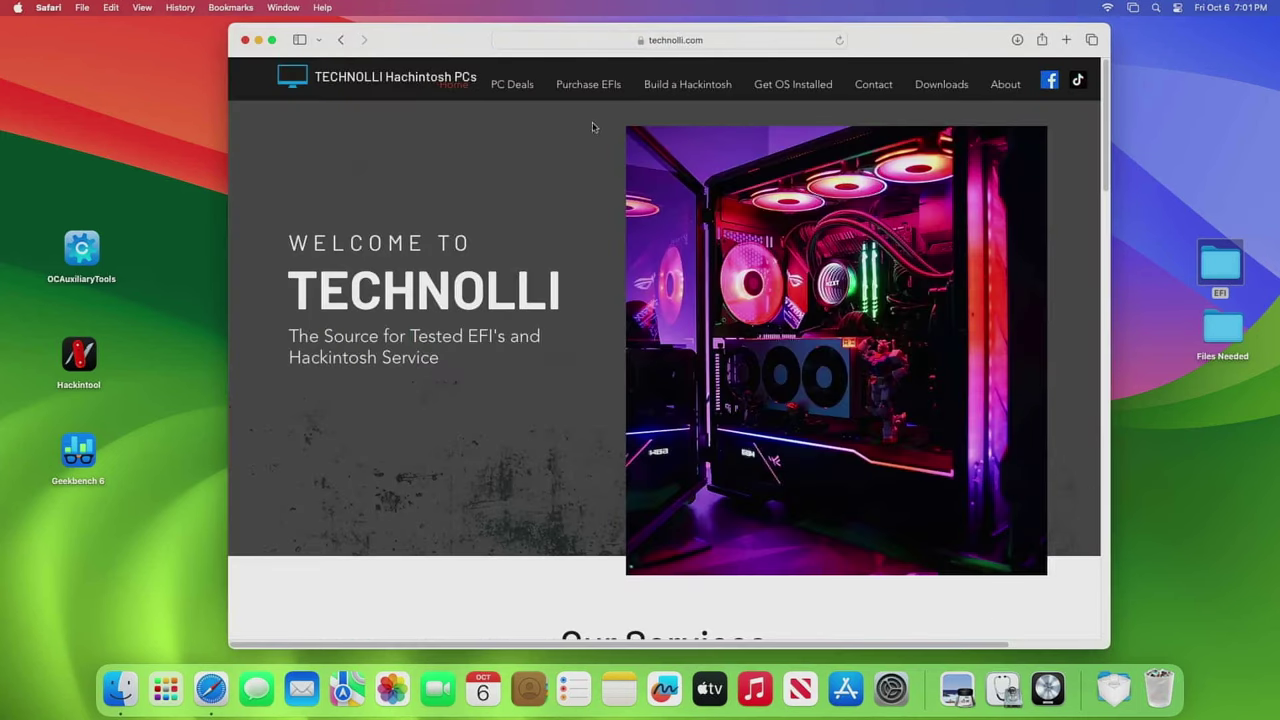
{"action": "left_click", "coordinate": [606, 87]}
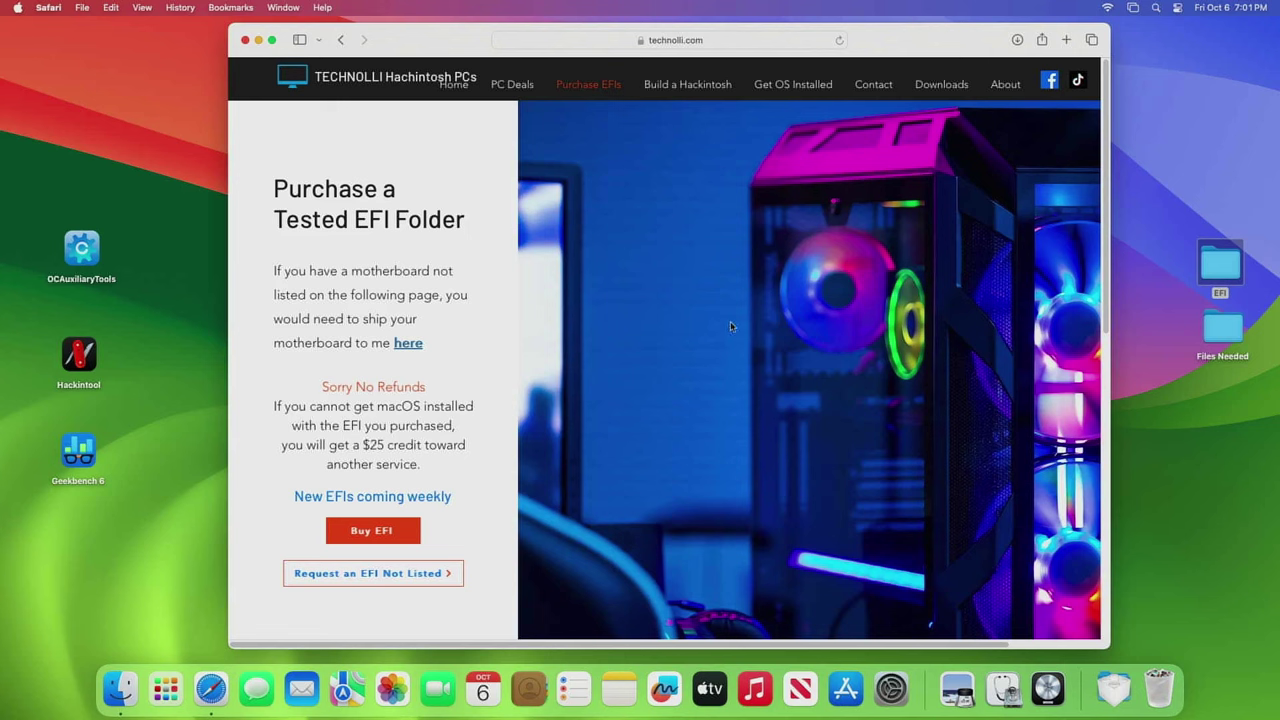
{"action": "scroll", "coordinate": [672, 328], "scroll_direction": "down", "scroll_amount": 2}
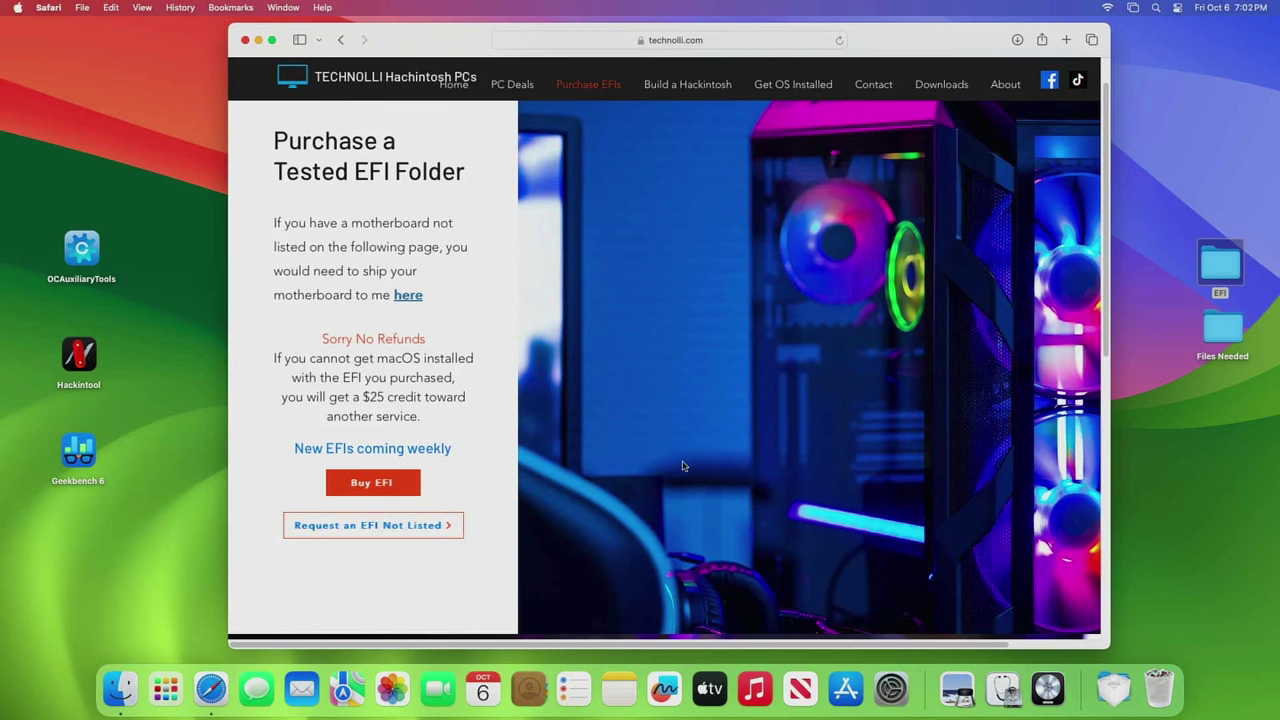
{"action": "scroll", "coordinate": [683, 466], "scroll_direction": "up", "scroll_amount": 1}
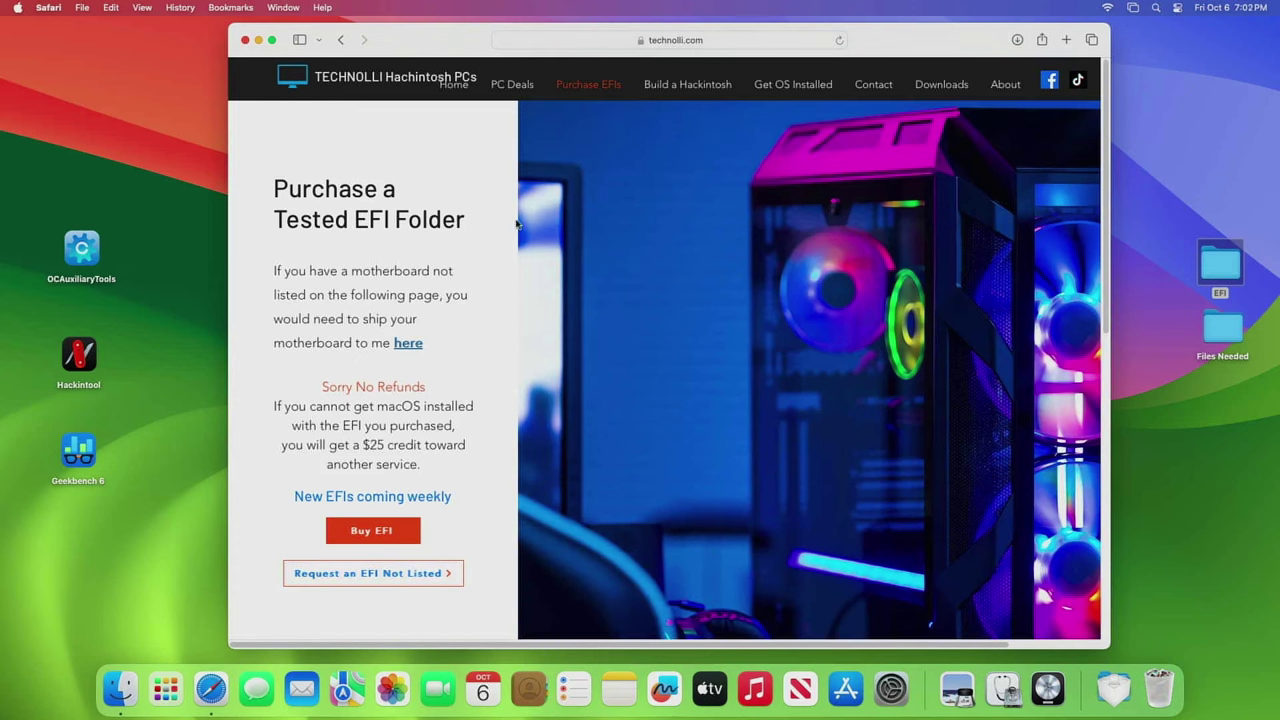
- Close the technolli page window and bring the EFI folder window back into view
{"action": "left_click", "coordinate": [246, 42]}
{"action": "left_click", "coordinate": [240, 63]}
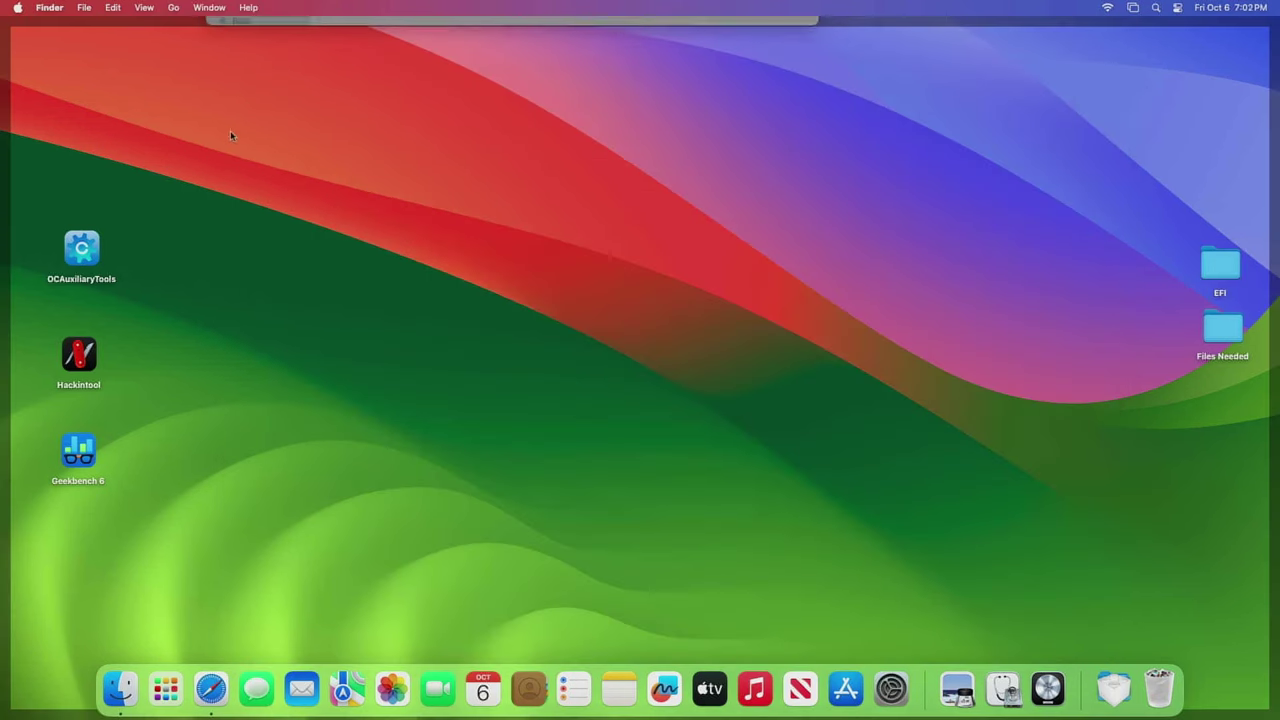
{"action": "left_click", "coordinate": [594, 30]}
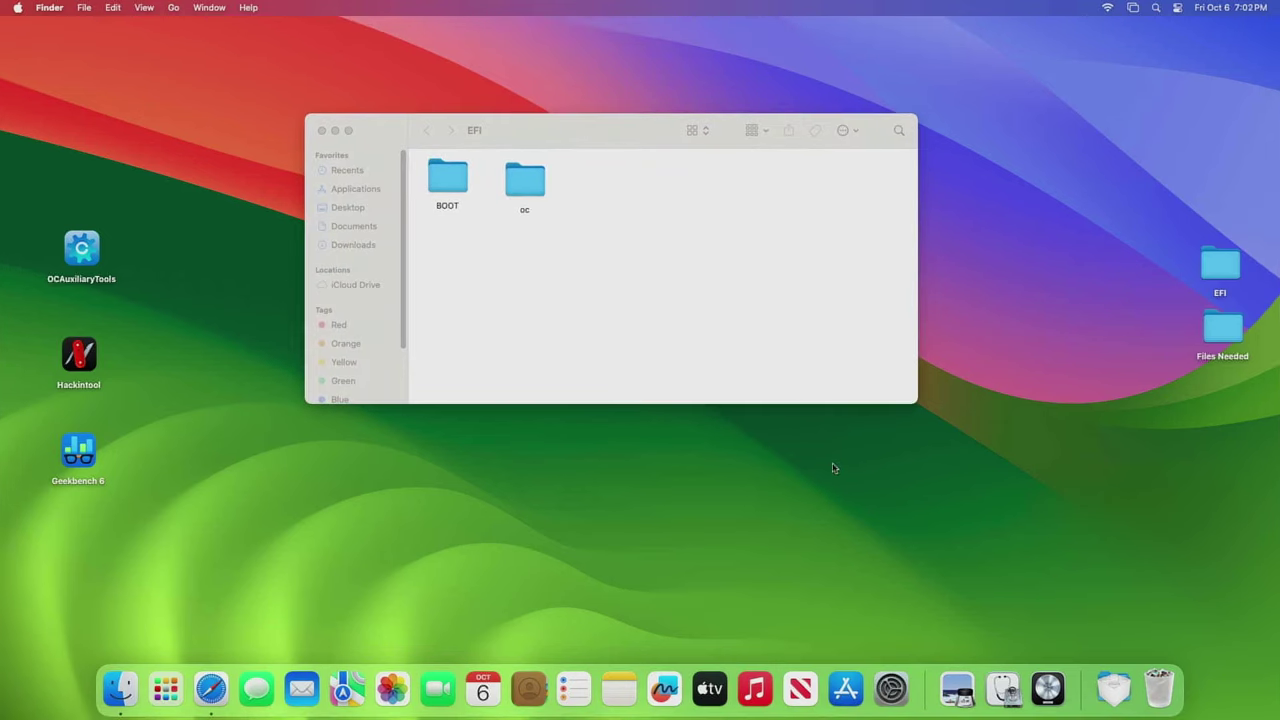
- Check the Wi-Fi network list and Control Center status, then return to the EFI window
{"action": "left_click", "coordinate": [1107, 9]}
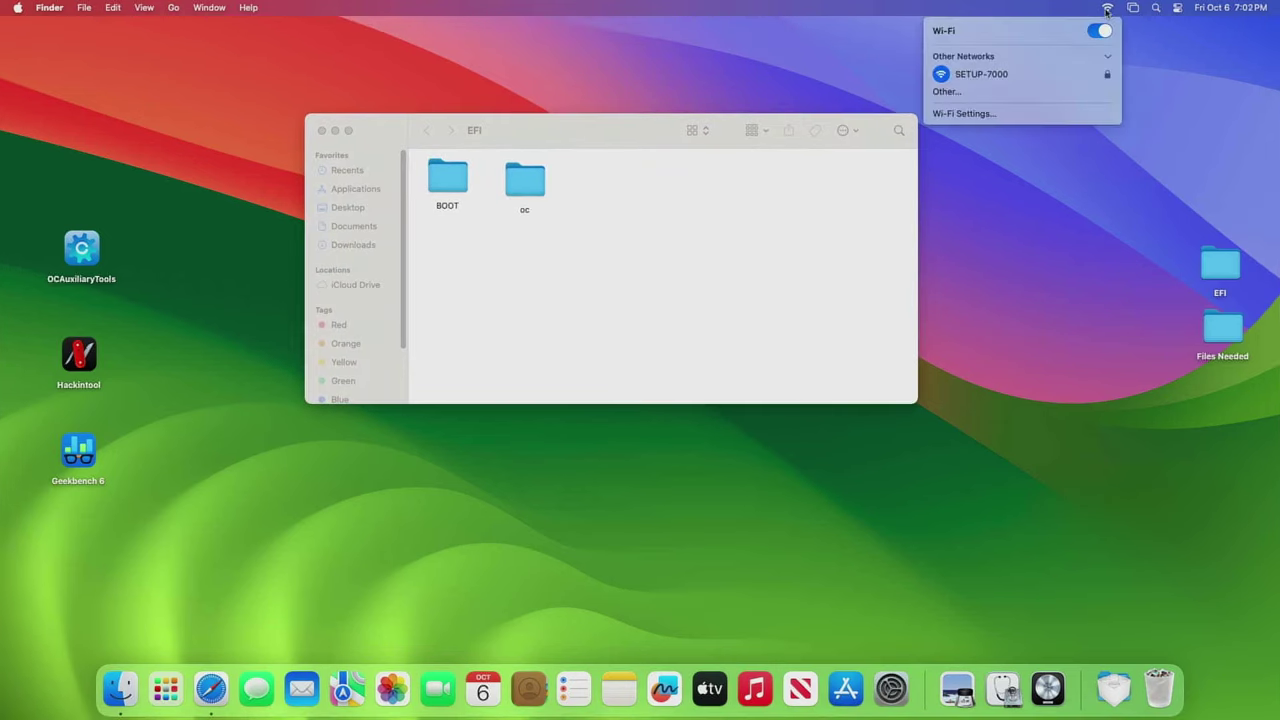
{"action": "left_click", "coordinate": [1179, 54]}
{"action": "left_click", "coordinate": [1179, 8]}
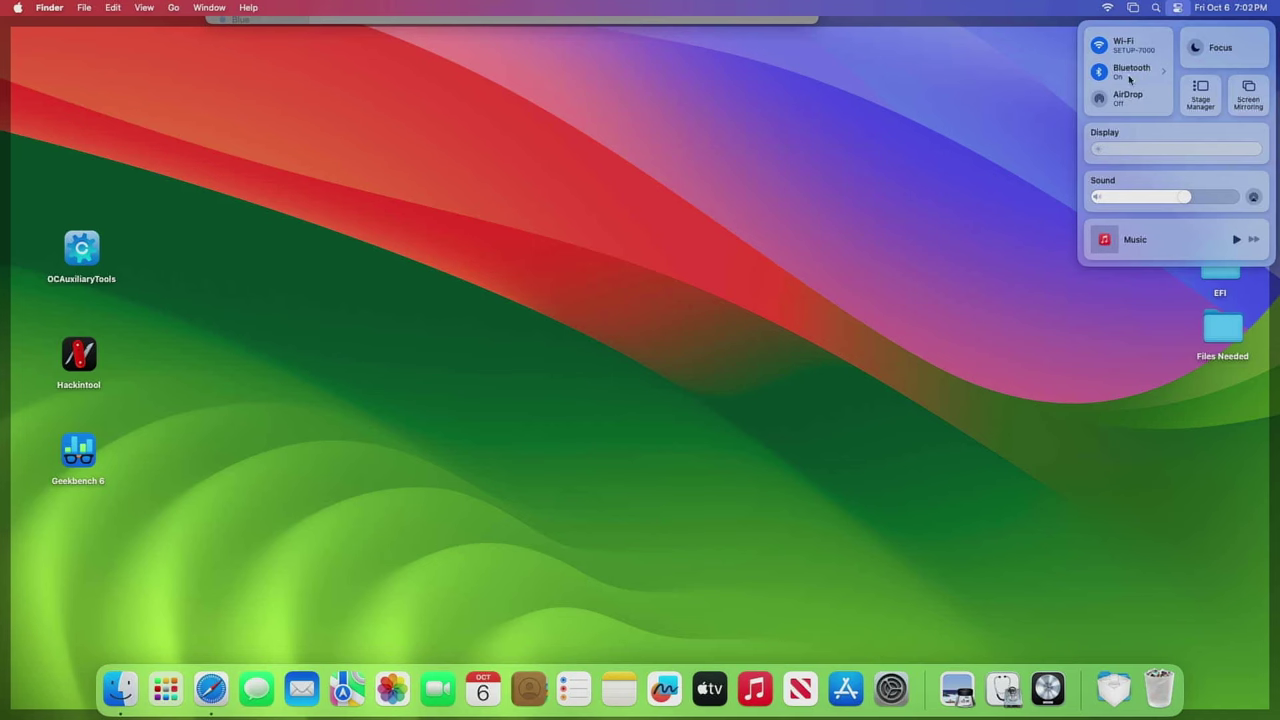
{"action": "left_click", "coordinate": [810, 21]}
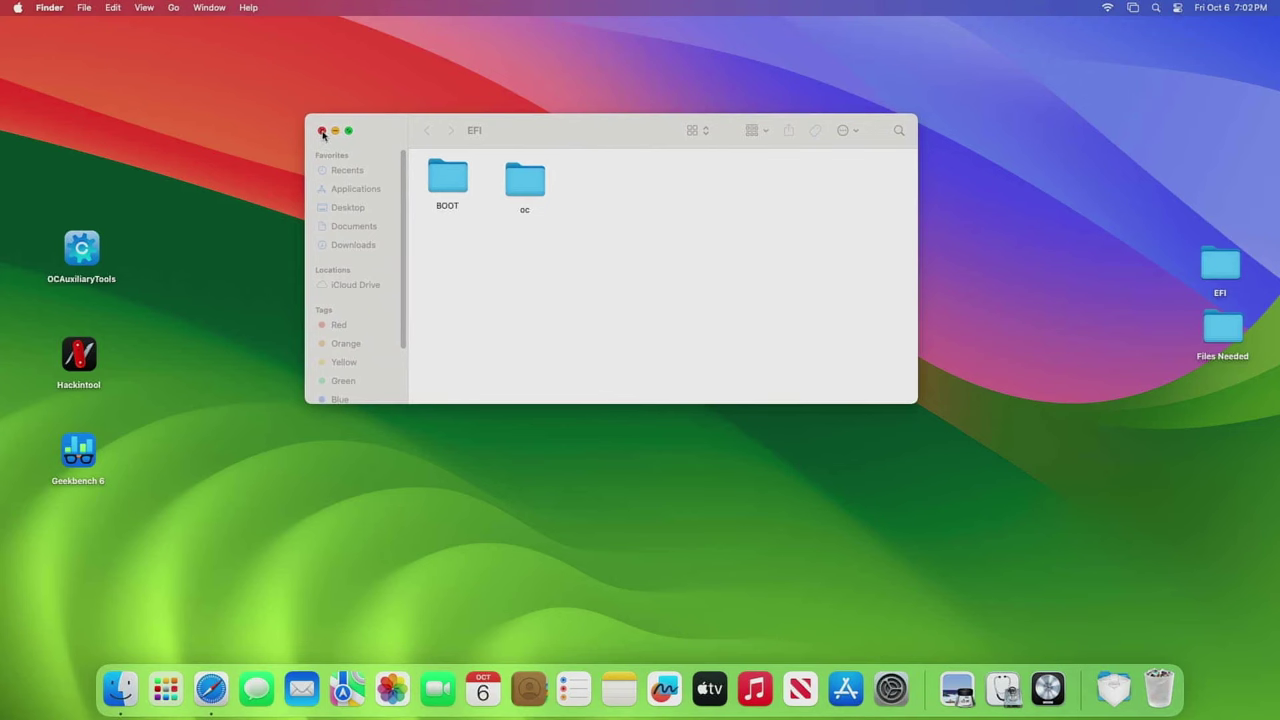
- Close the EFI window and reopen Dortania's OpenCore Install Guide via a search for 'opencore'
{"action": "left_click", "coordinate": [322, 134]}
{"action": "left_click", "coordinate": [210, 688]}
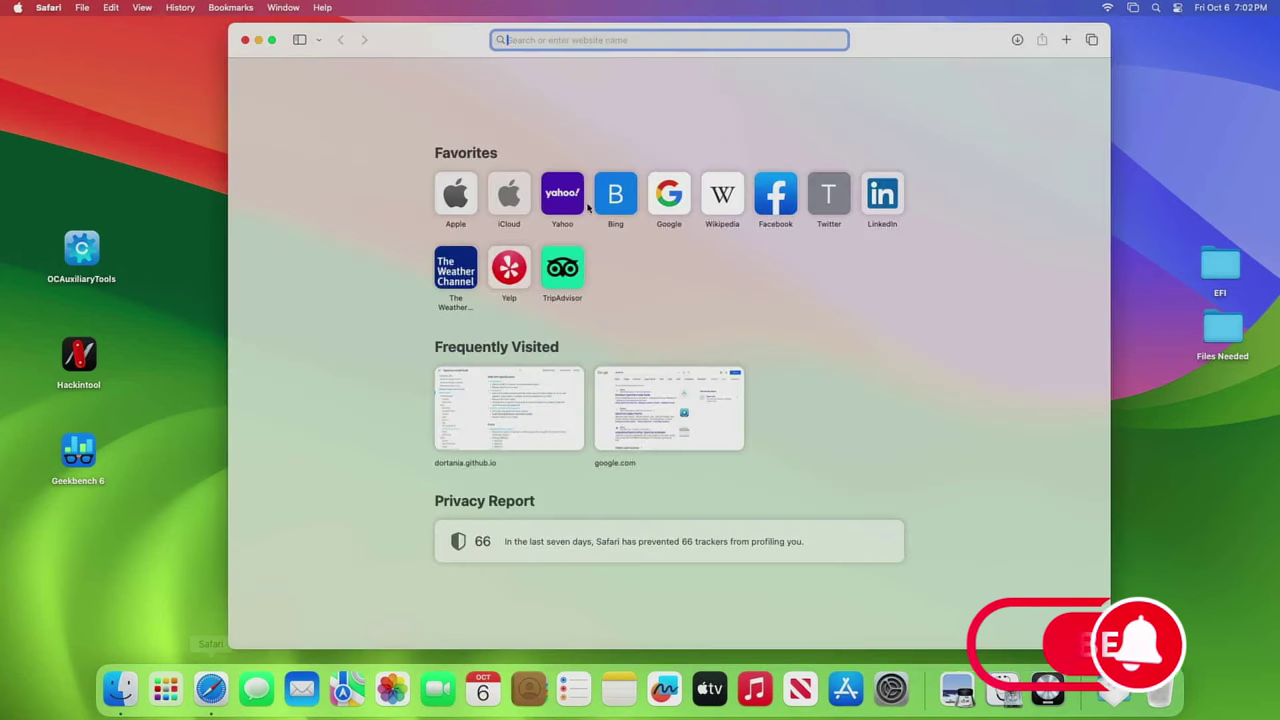
{"action": "type", "text": "opencore"}
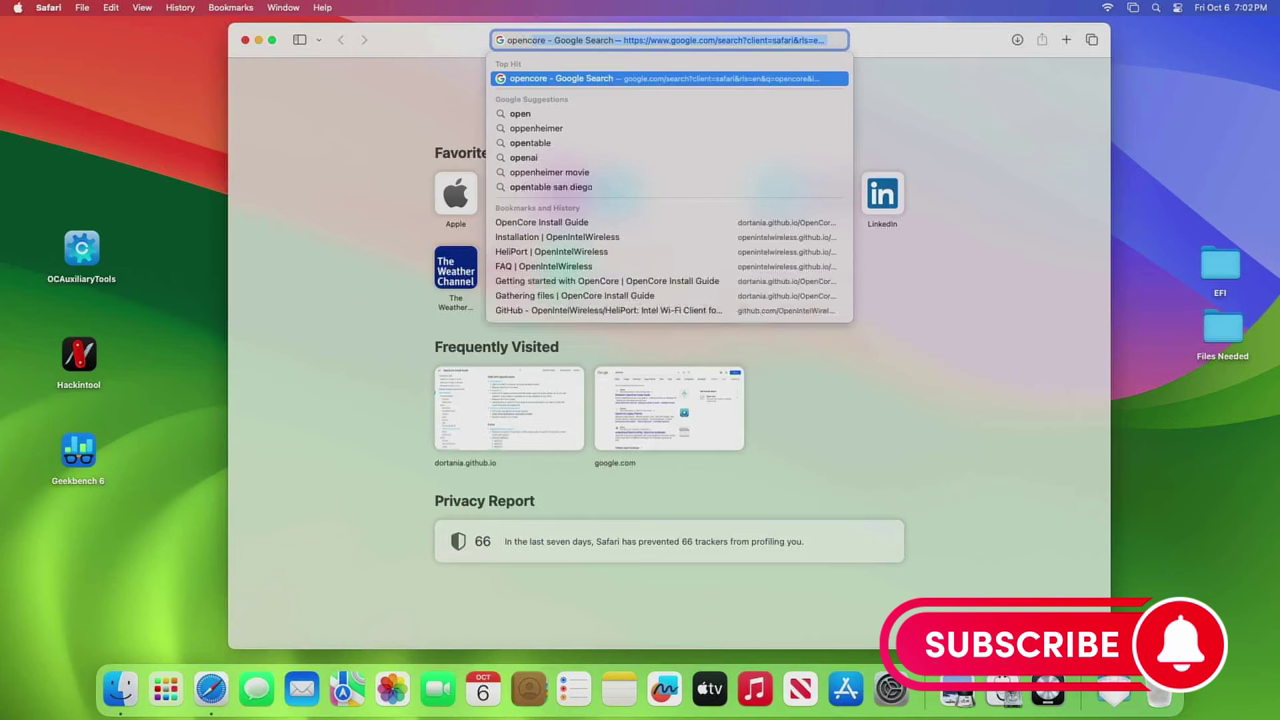
{"action": "key", "text": "Return"}
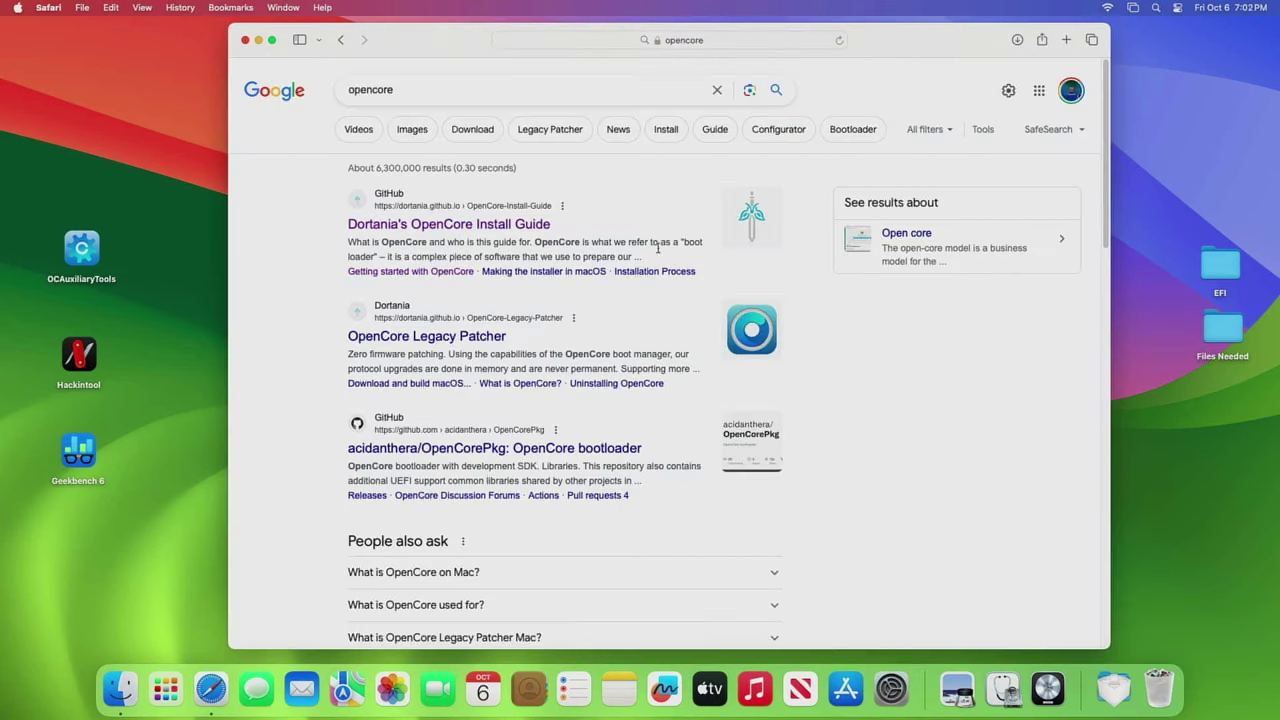
{"action": "left_click", "coordinate": [449, 224]}
- Go from Getting Started to the Ryzen and Threadripper config.plist Starting Point section
{"action": "left_click", "coordinate": [658, 449]}
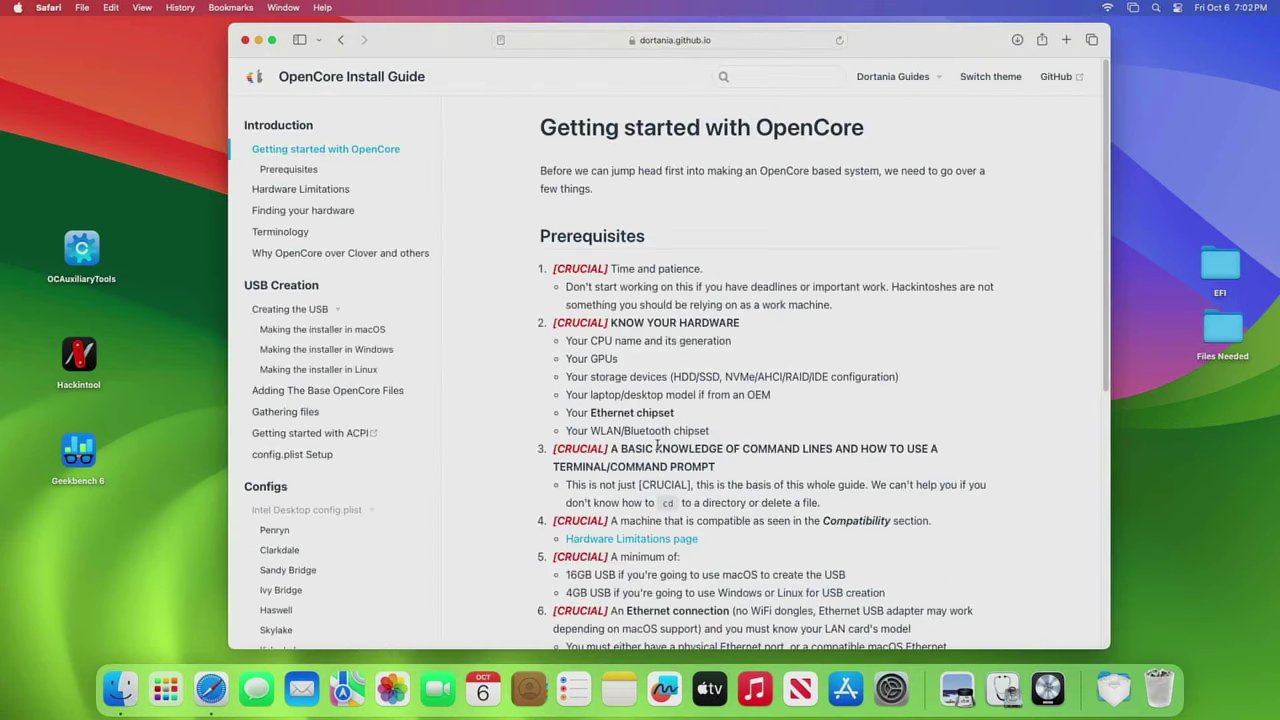
{"action": "scroll", "coordinate": [346, 552], "scroll_direction": "down", "scroll_amount": 2}
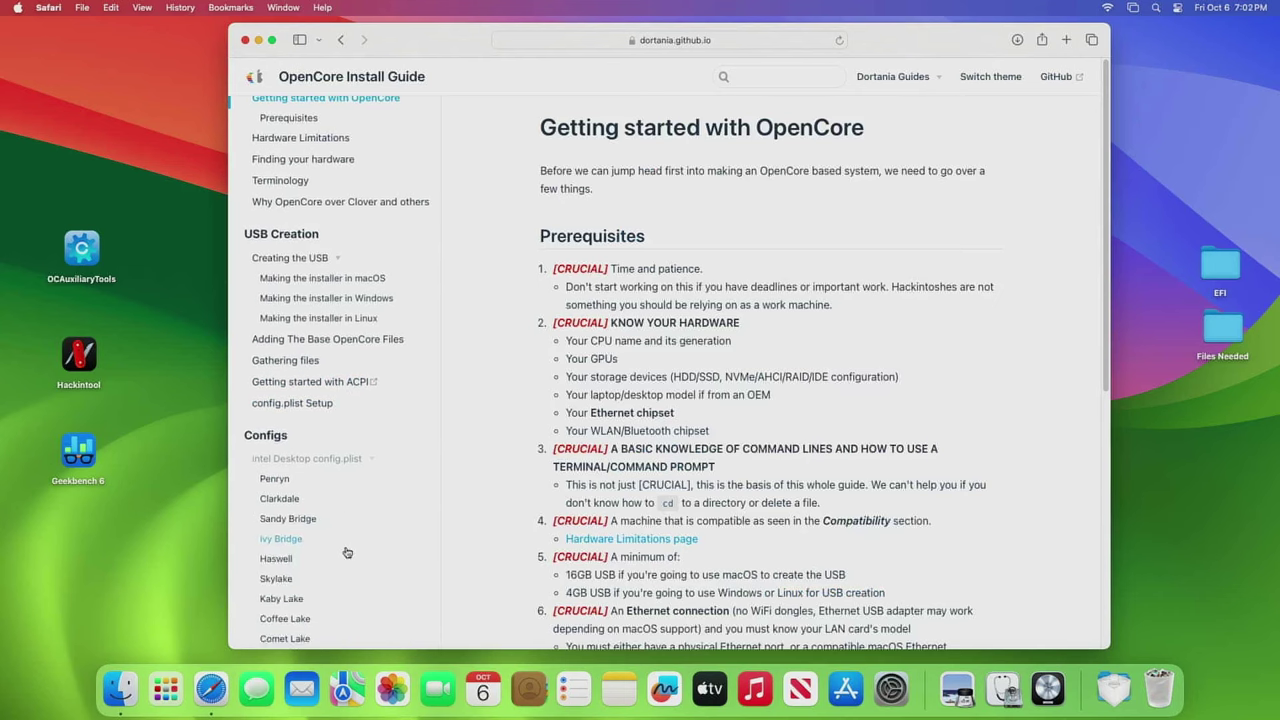
{"action": "scroll", "coordinate": [346, 552], "scroll_direction": "down", "scroll_amount": 5}
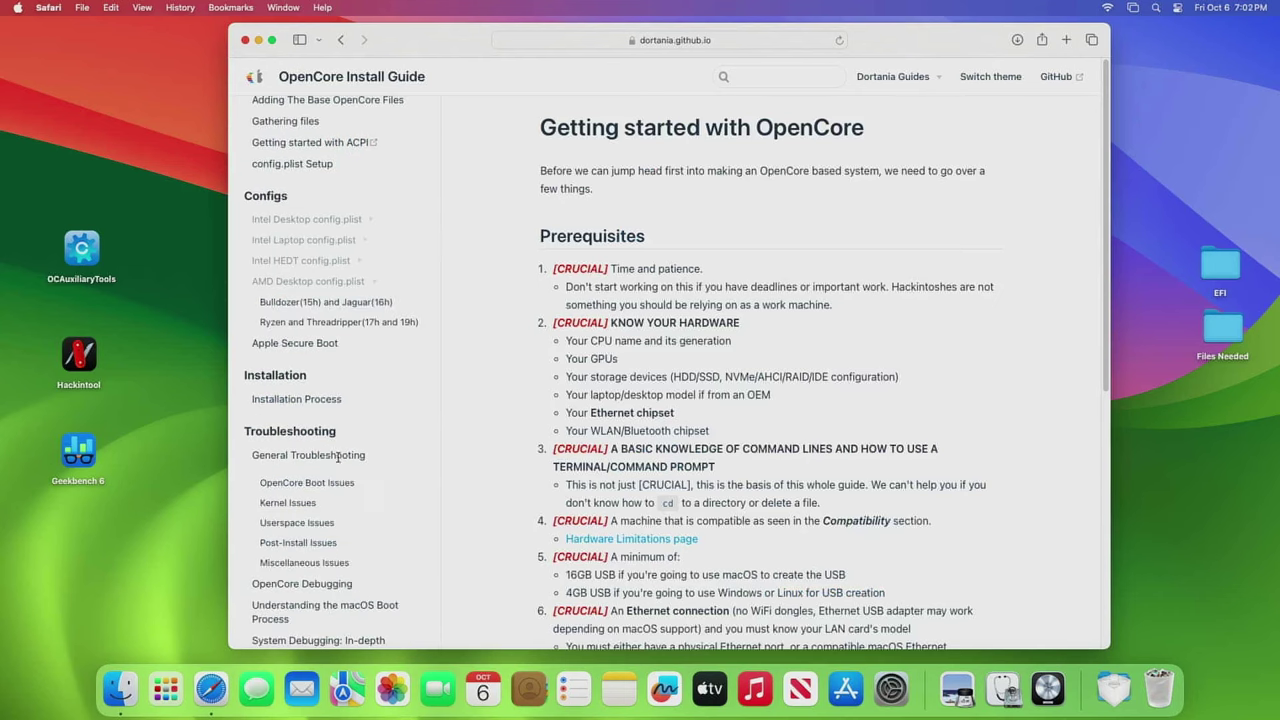
{"action": "left_click", "coordinate": [399, 322]}
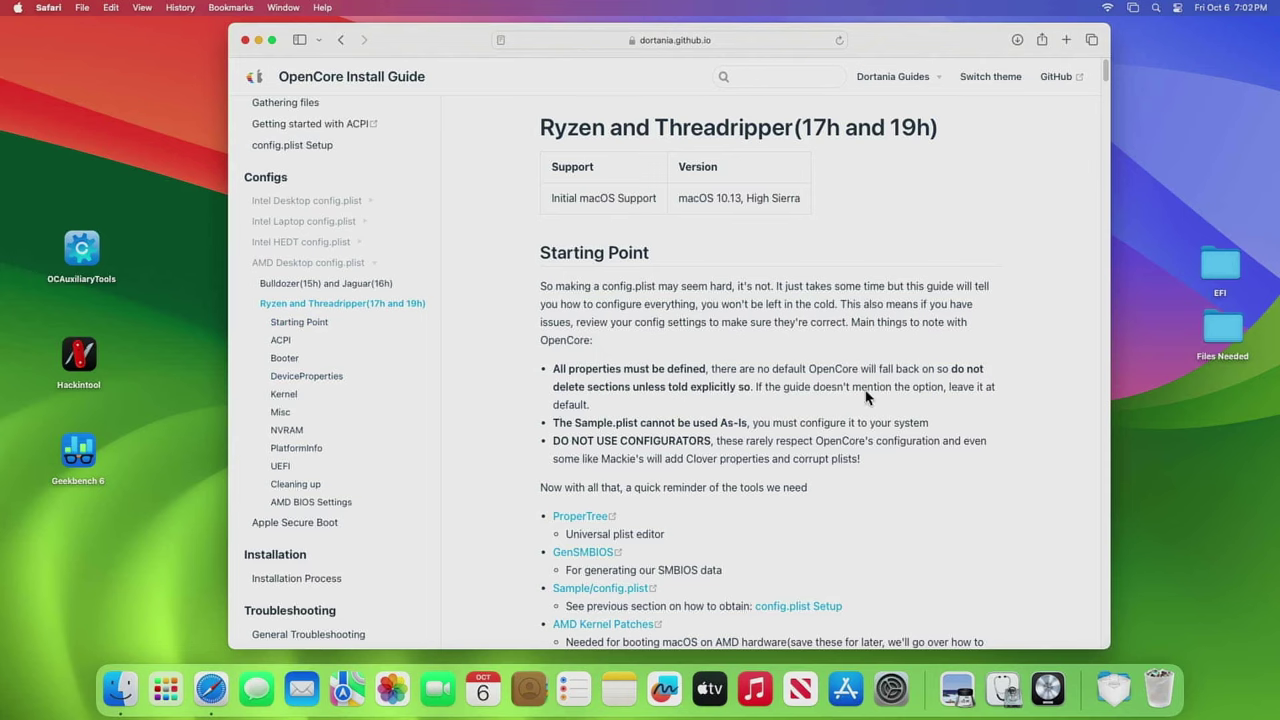
{"action": "scroll", "coordinate": [866, 397], "scroll_direction": "down", "scroll_amount": 4}
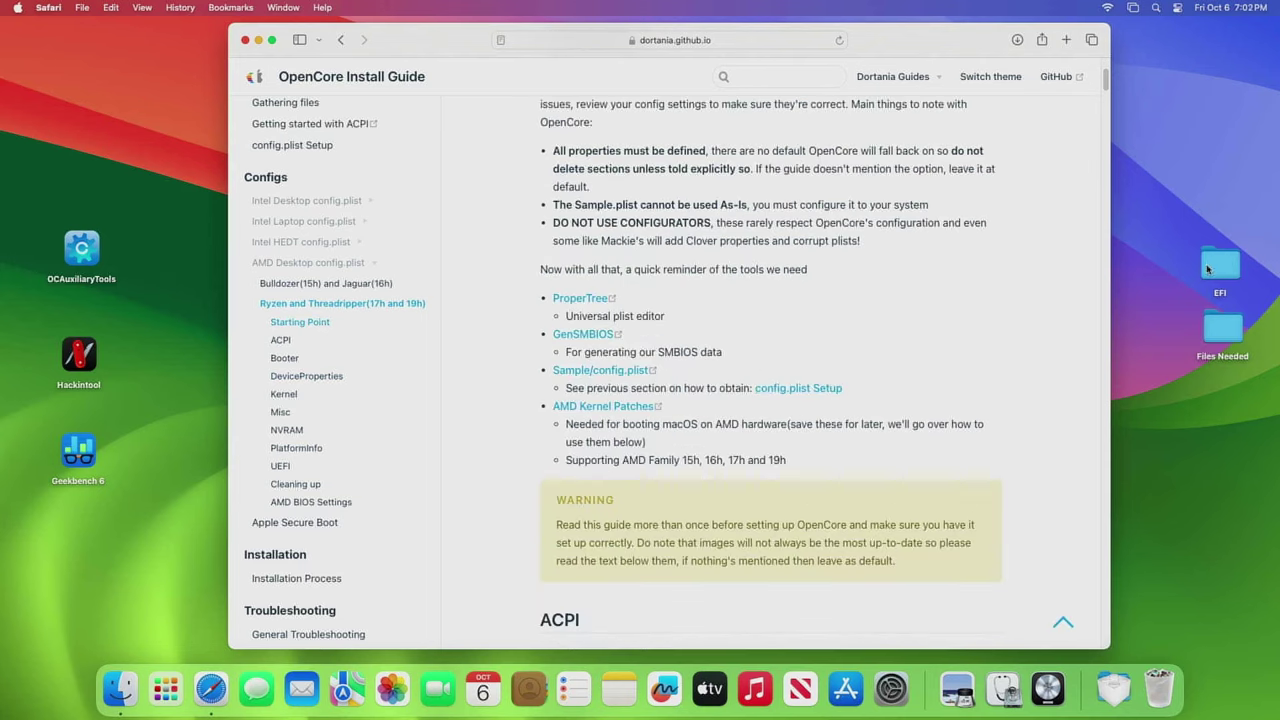
- Open EFI > OC, glance at ACPI, then open the Kexts folder with its twelve kexts
{"action": "double_click", "coordinate": [1207, 269]}
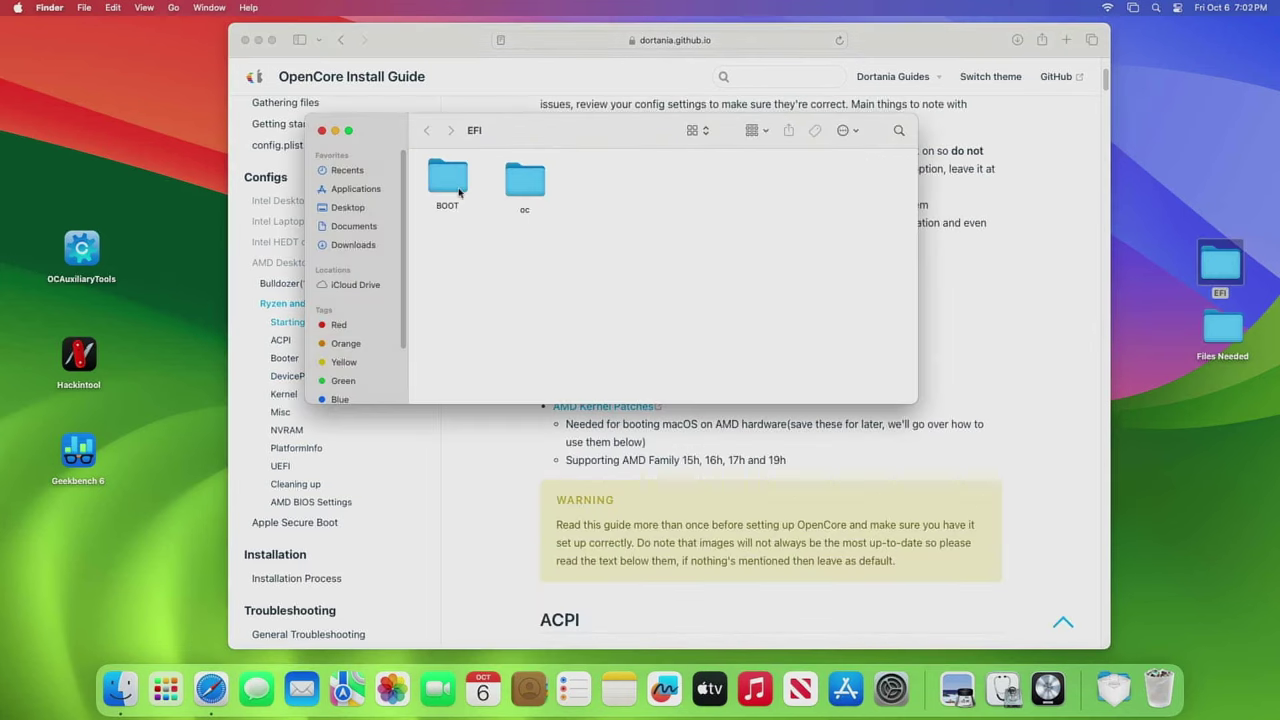
{"action": "double_click", "coordinate": [525, 182]}
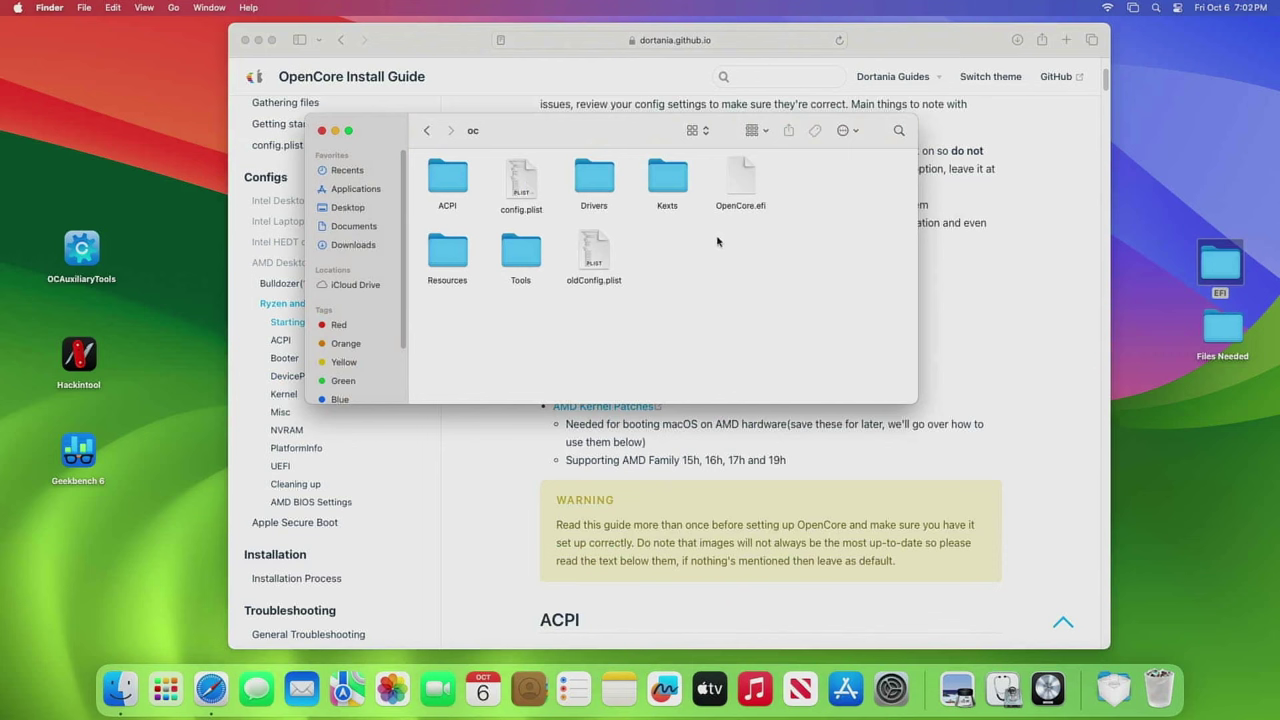
{"action": "left_click", "coordinate": [533, 195]}
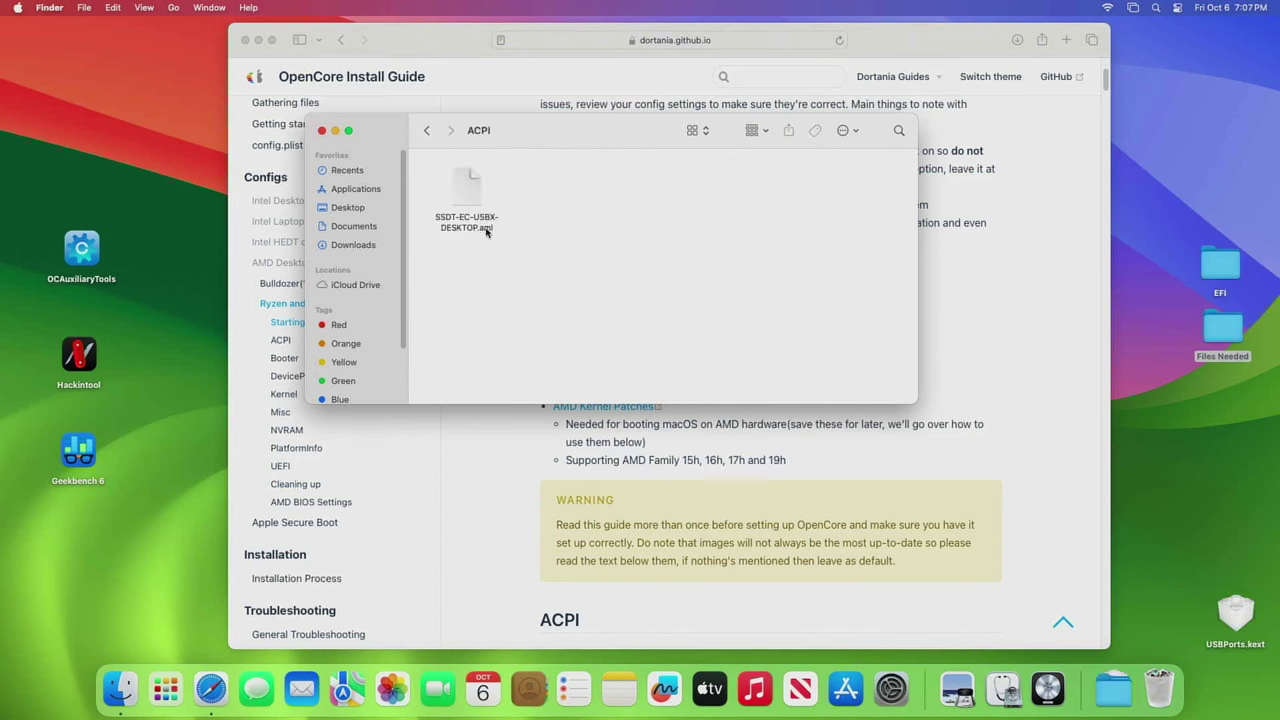
{"action": "left_click", "coordinate": [427, 130]}
{"action": "left_click", "coordinate": [670, 180]}
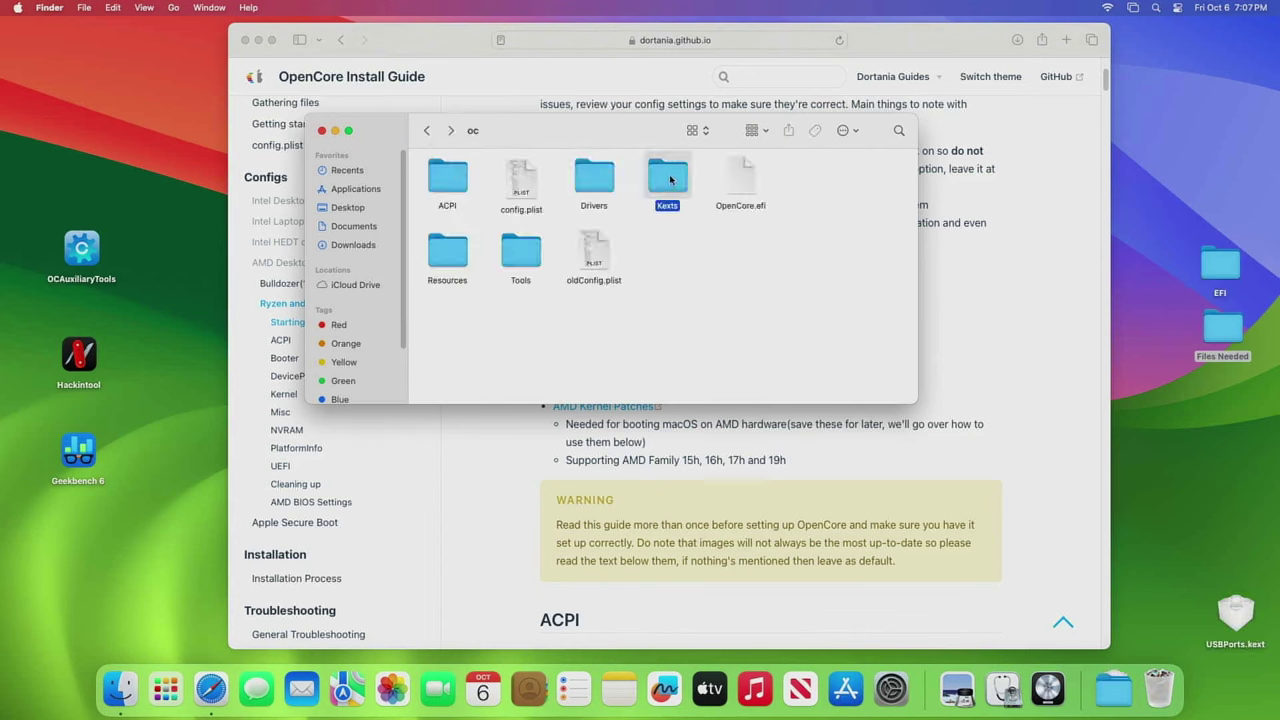
{"action": "double_click", "coordinate": [670, 180]}
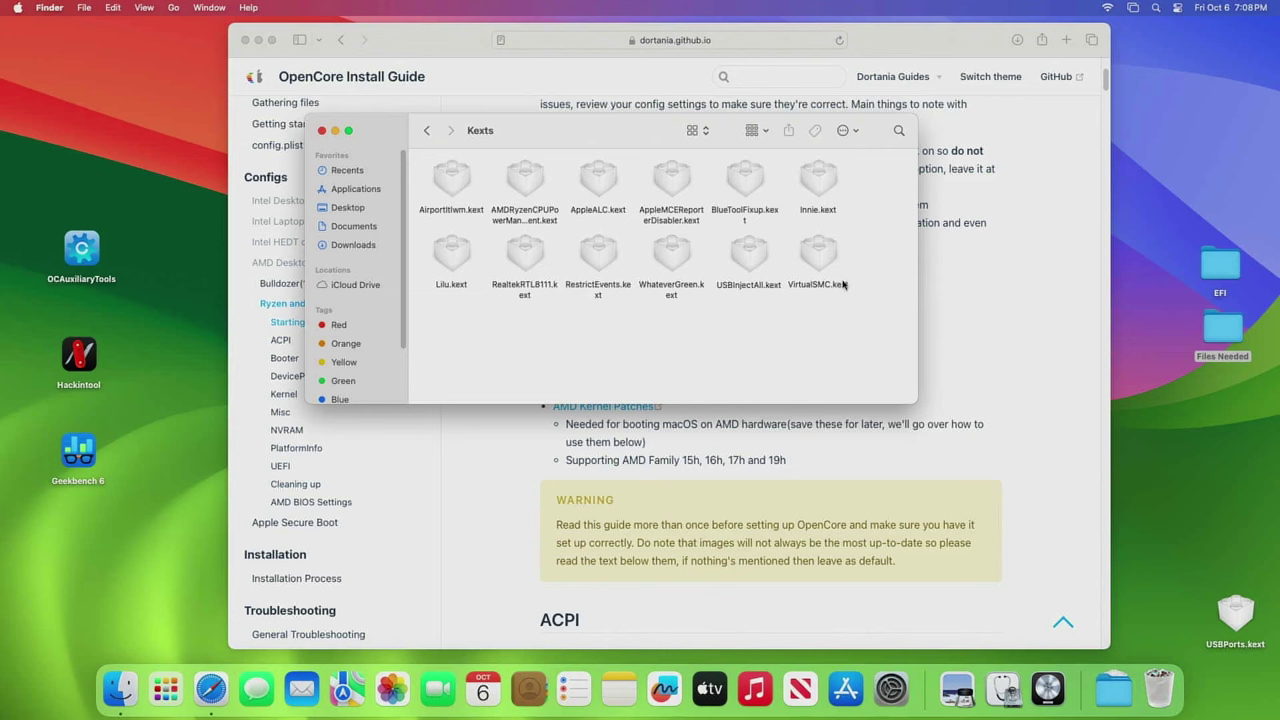
- Place the guide and the Kexts window side by side and open the Gathering files page
{"action": "left_click_drag", "start_coordinate": [647, 140], "coordinate": [962, 168]}
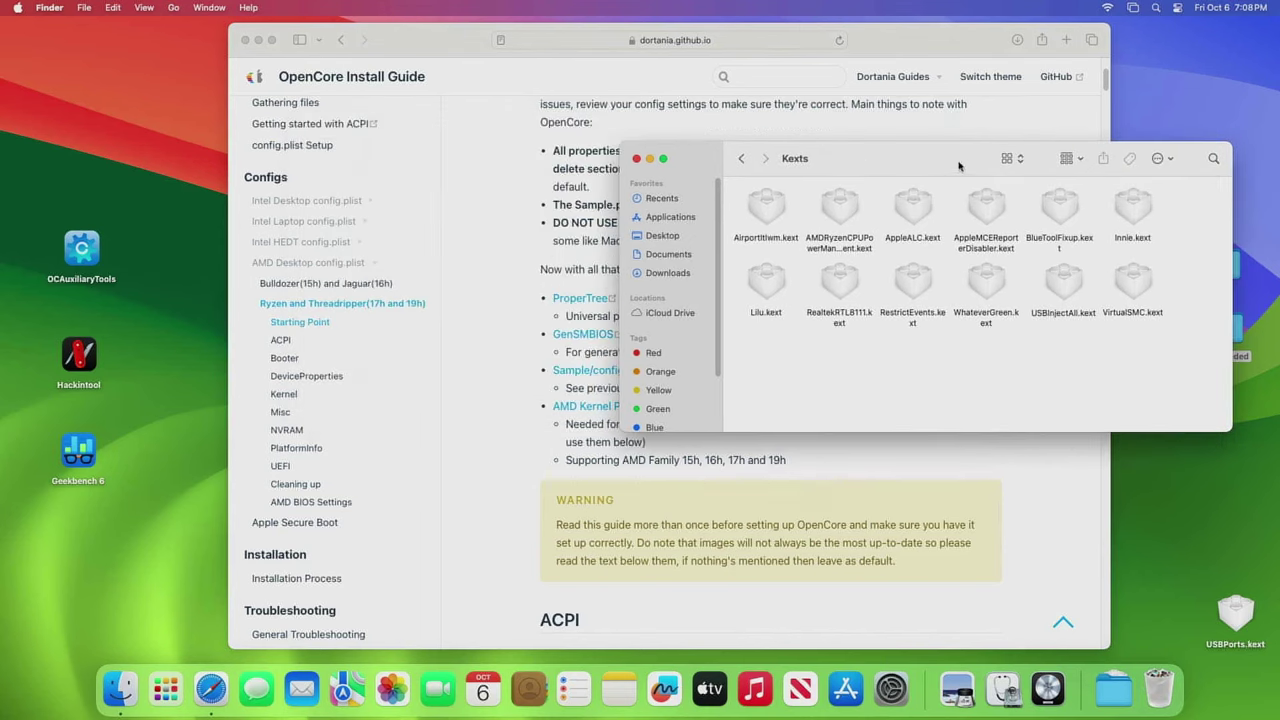
{"action": "left_click_drag", "start_coordinate": [944, 48], "coordinate": [820, 40]}
{"action": "scroll", "coordinate": [254, 322], "scroll_direction": "up", "scroll_amount": 3}
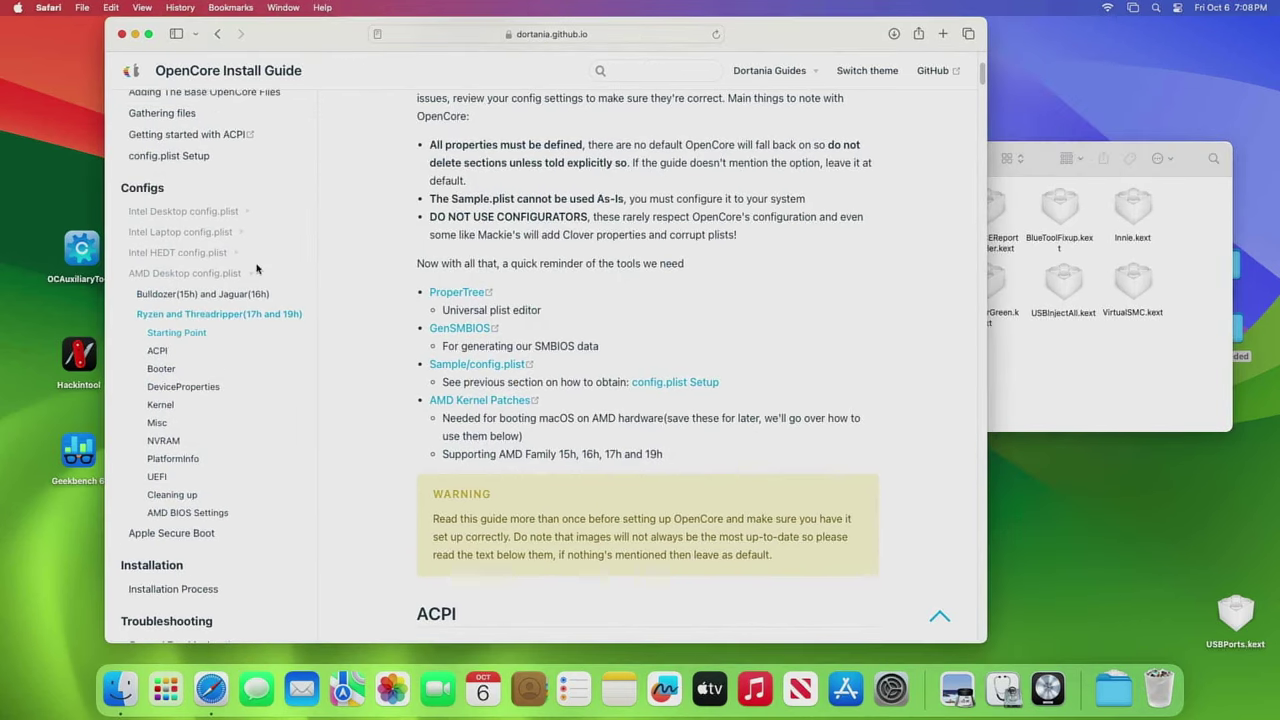
{"action": "left_click", "coordinate": [173, 175]}
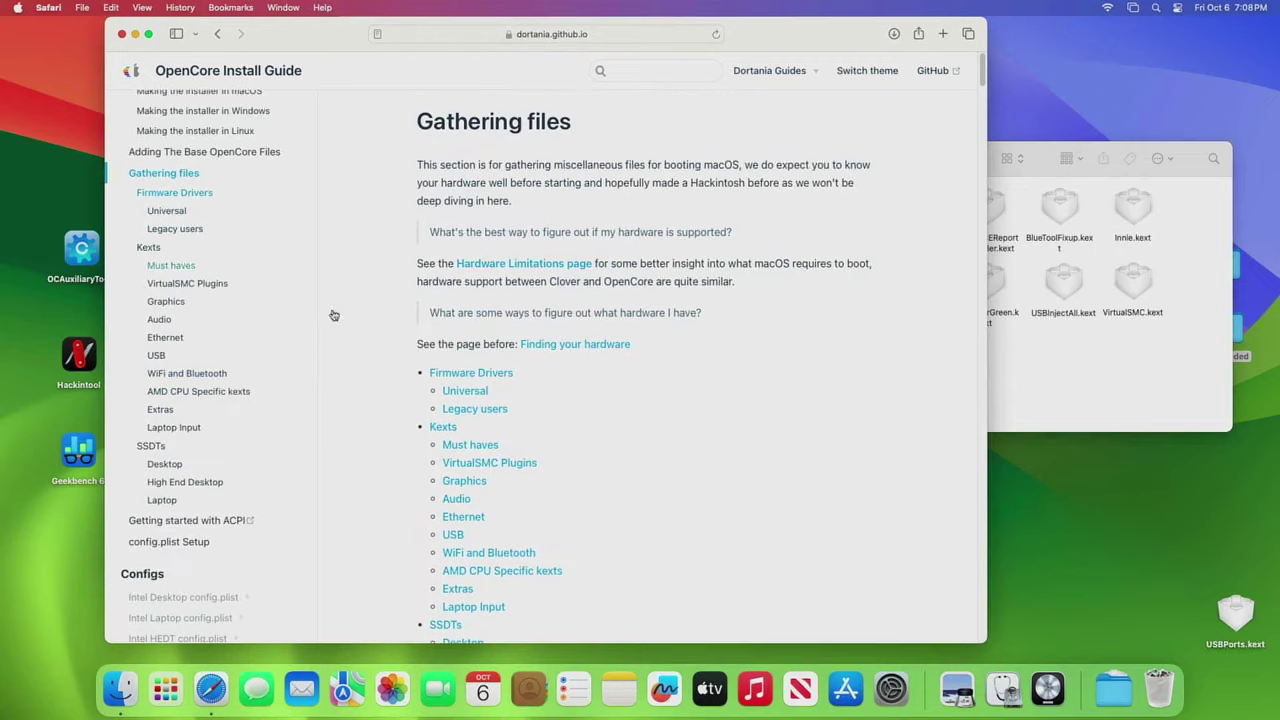
{"action": "scroll", "coordinate": [680, 420], "scroll_direction": "down", "scroll_amount": 1}
{"action": "left_click_drag", "start_coordinate": [1052, 150], "coordinate": [1108, 134]}
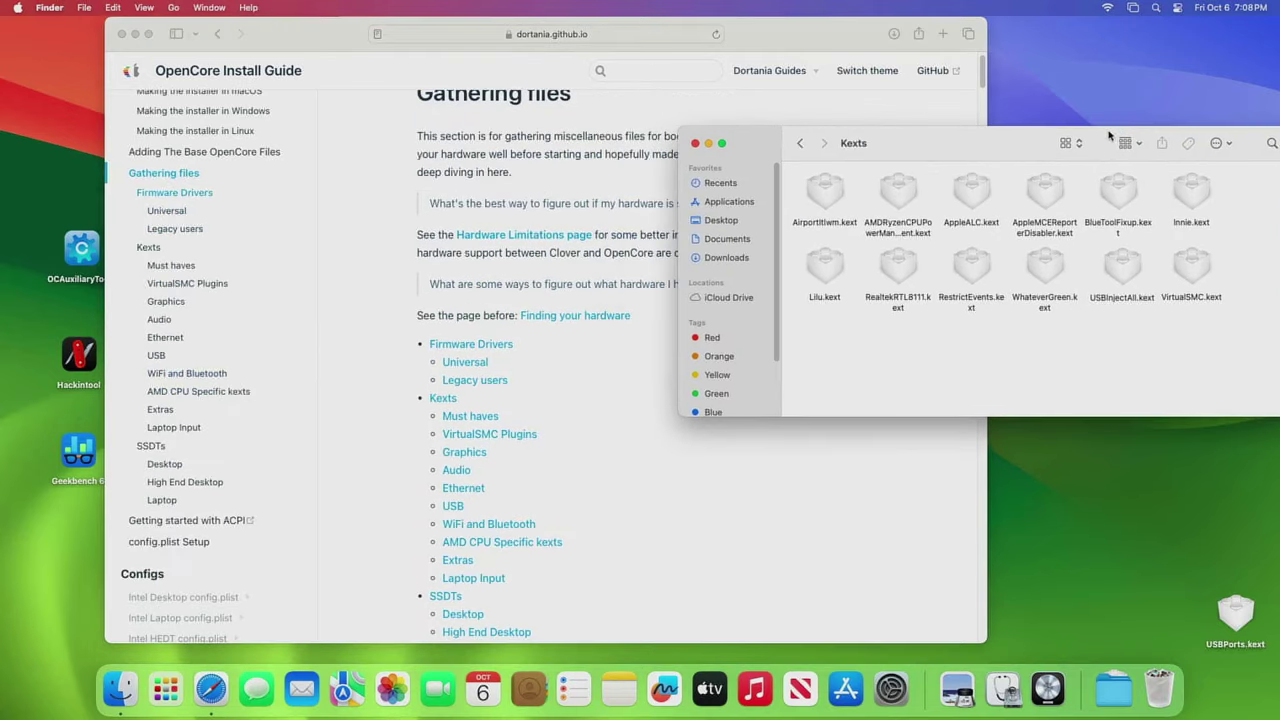
{"action": "left_click_drag", "start_coordinate": [838, 45], "coordinate": [668, 52]}
{"action": "left_click_drag", "start_coordinate": [953, 144], "coordinate": [1053, 103]}
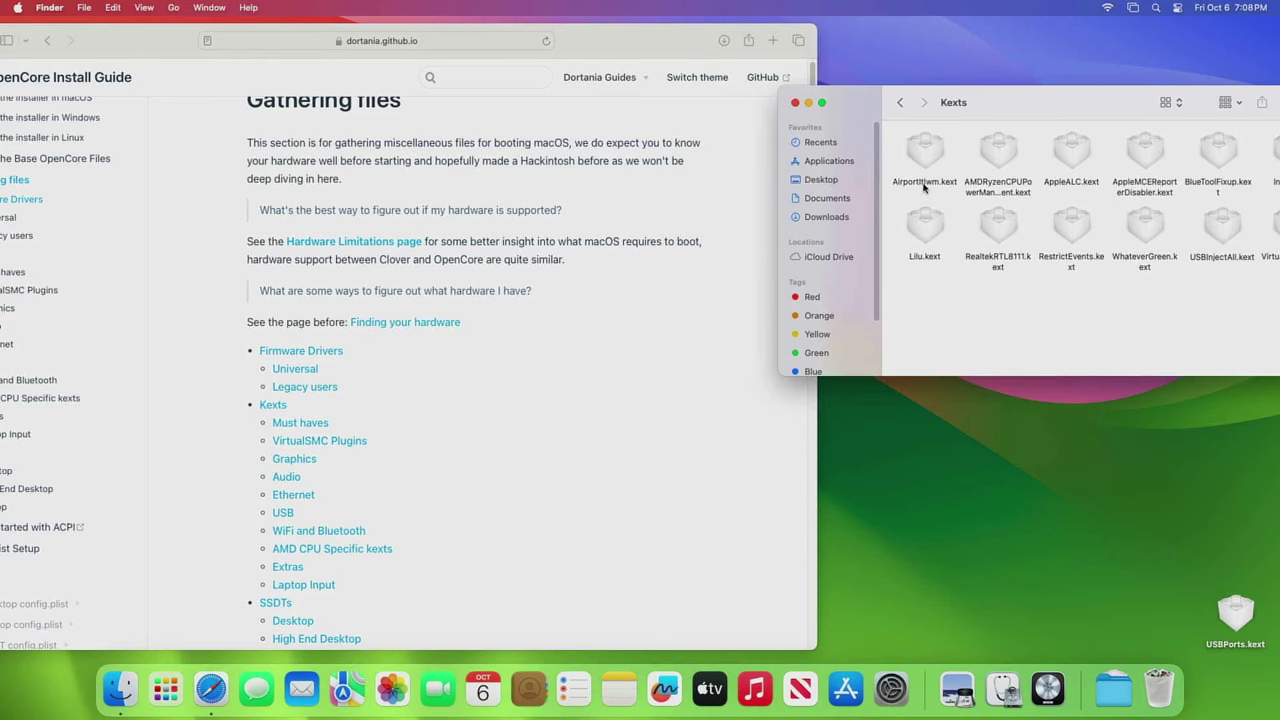
- Compare the guide's AMD CPU and Extras kext lists with AMDRyzenCPUPowerManagement in the Kexts folder
{"action": "left_click", "coordinate": [313, 536]}
{"action": "left_click", "coordinate": [313, 536]}
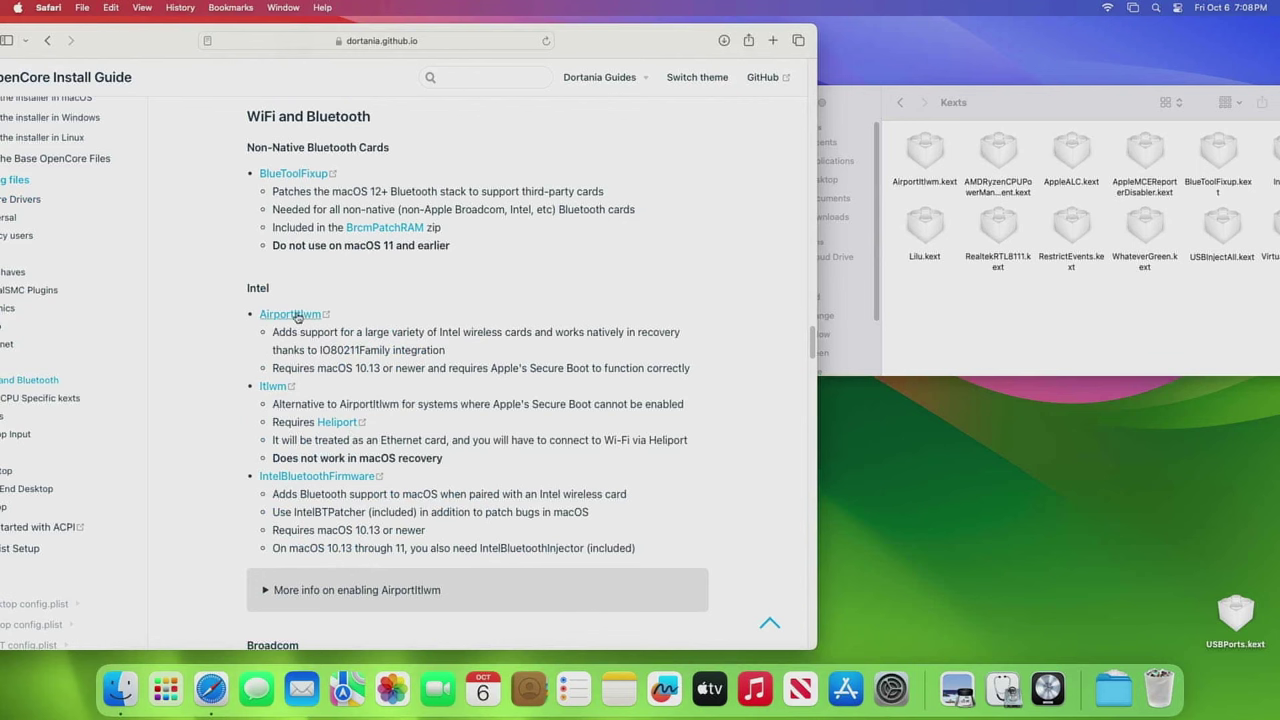
{"action": "left_click", "coordinate": [999, 153]}
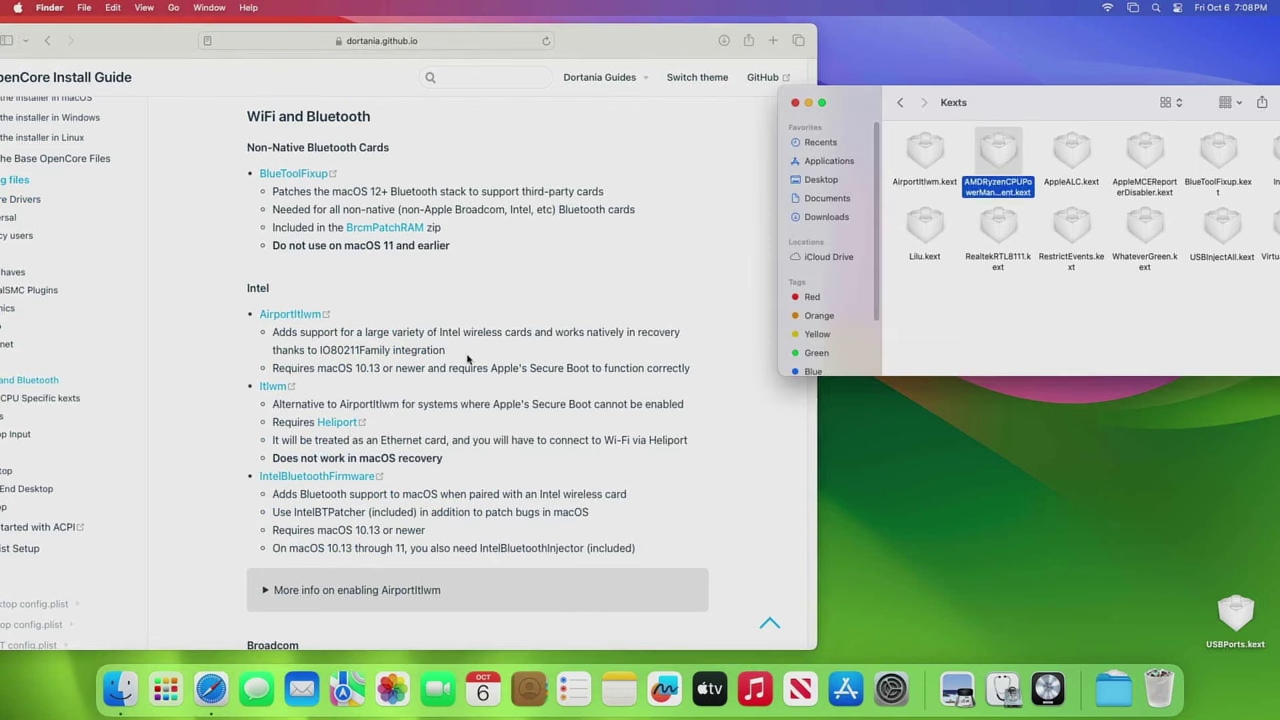
{"action": "scroll", "coordinate": [470, 358], "scroll_direction": "down", "scroll_amount": 10}
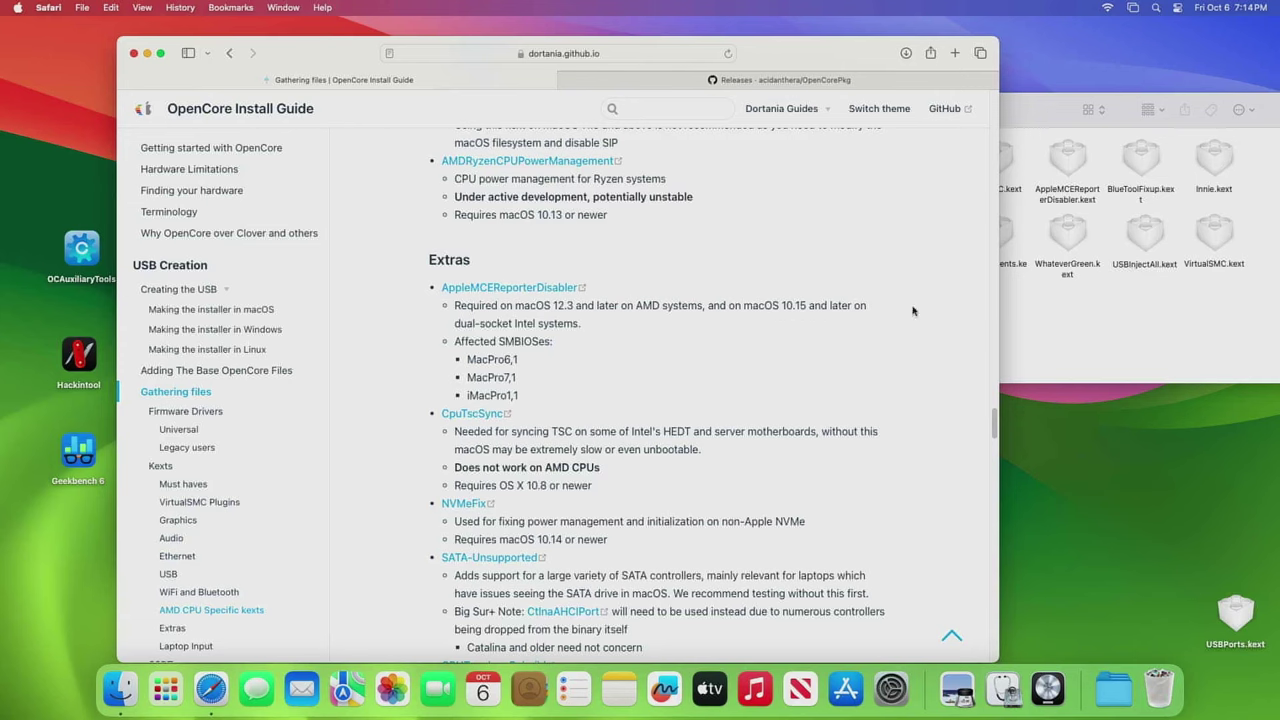
{"action": "left_click", "coordinate": [1061, 119]}
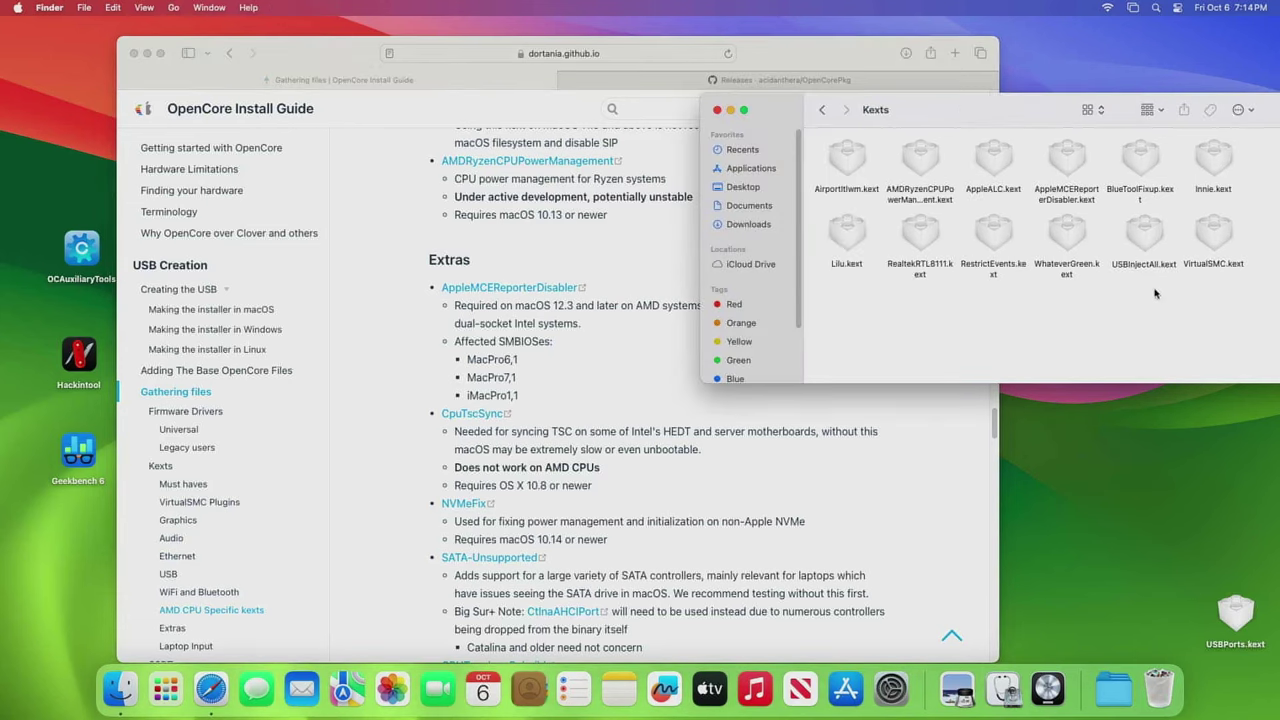
- From the guide's Creating the USB page, open the OpenCorePkg 0.9.5 releases in a new tab, then minimize Safari
{"action": "left_click", "coordinate": [342, 58]}
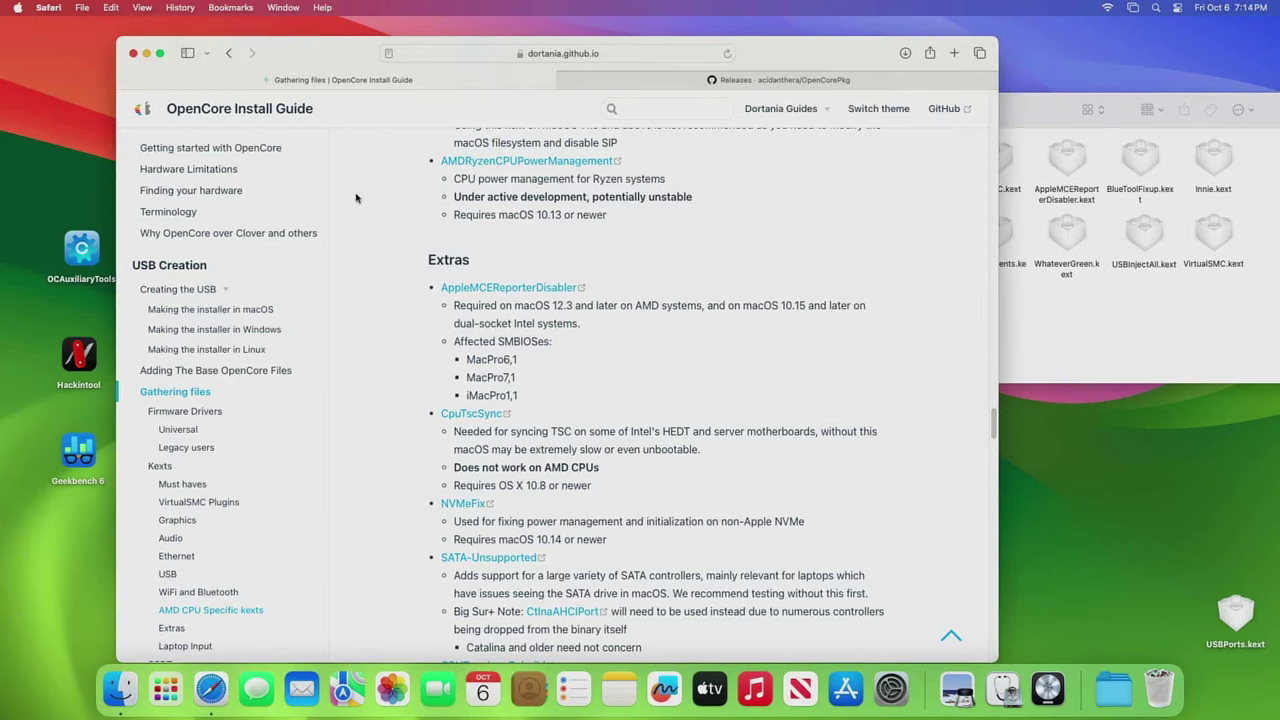
{"action": "scroll", "coordinate": [352, 242], "scroll_direction": "up", "scroll_amount": 1}
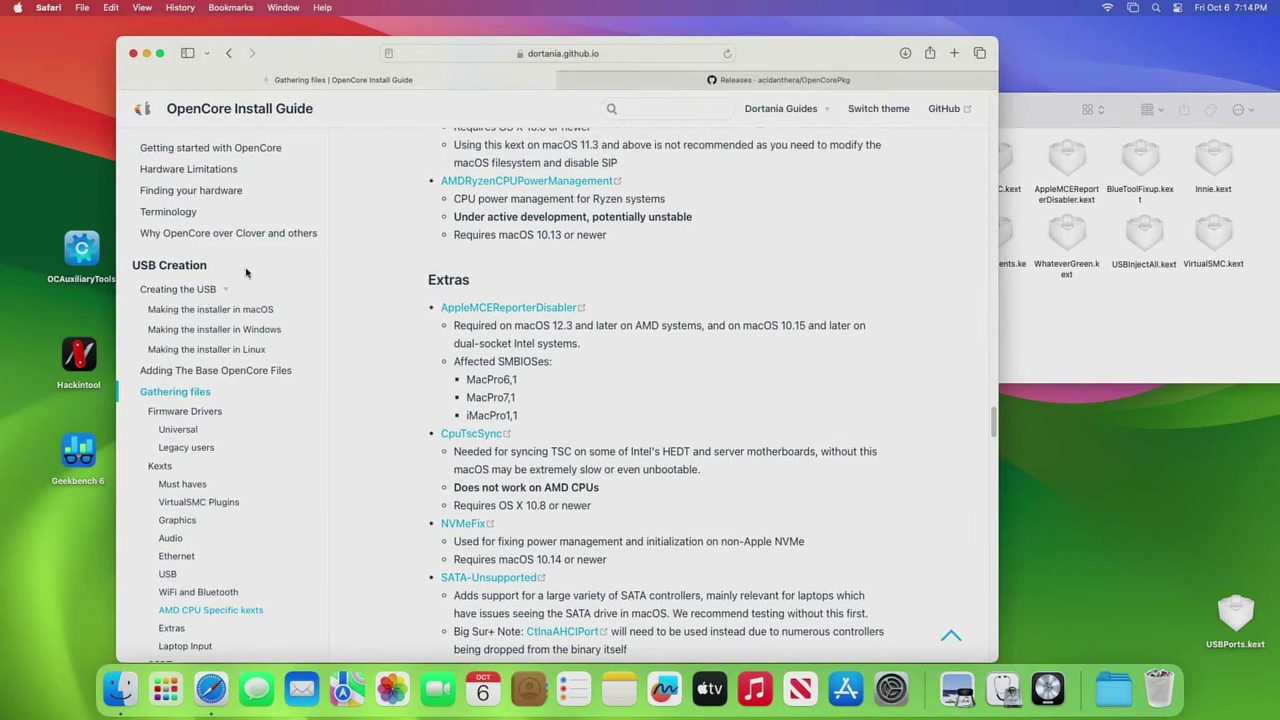
{"action": "left_click", "coordinate": [198, 291]}
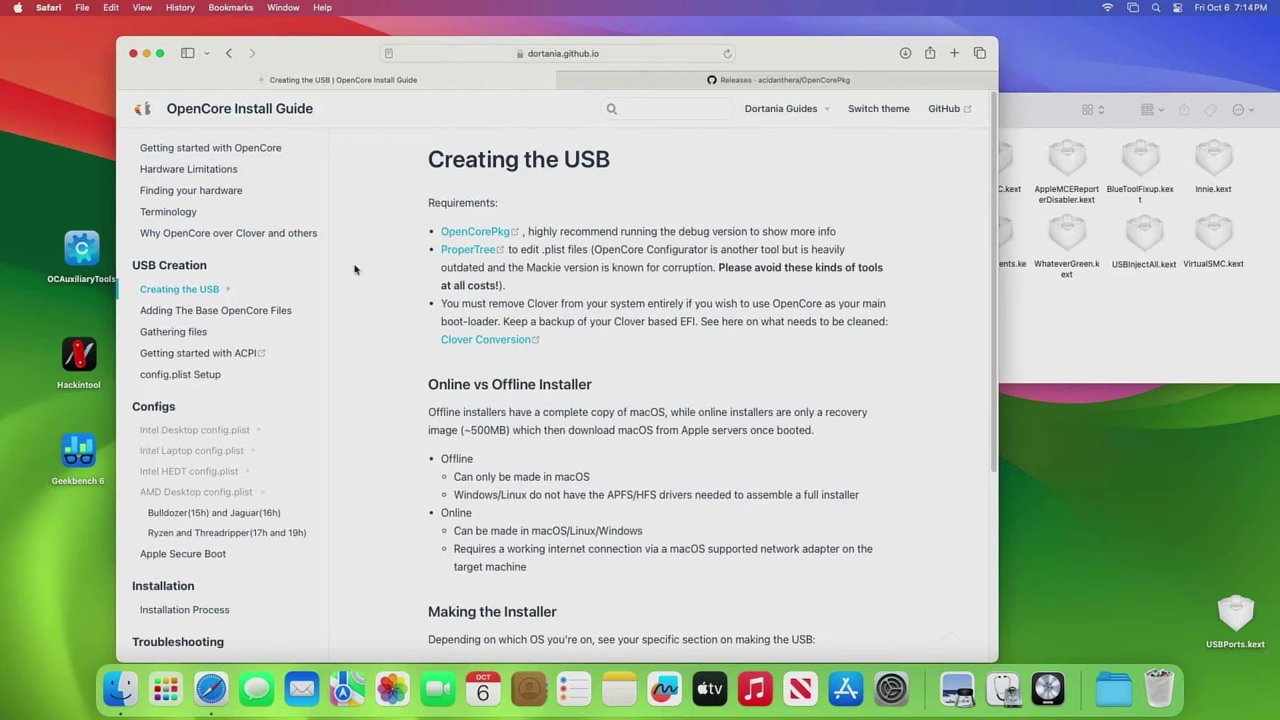
{"action": "left_click", "coordinate": [489, 234]}
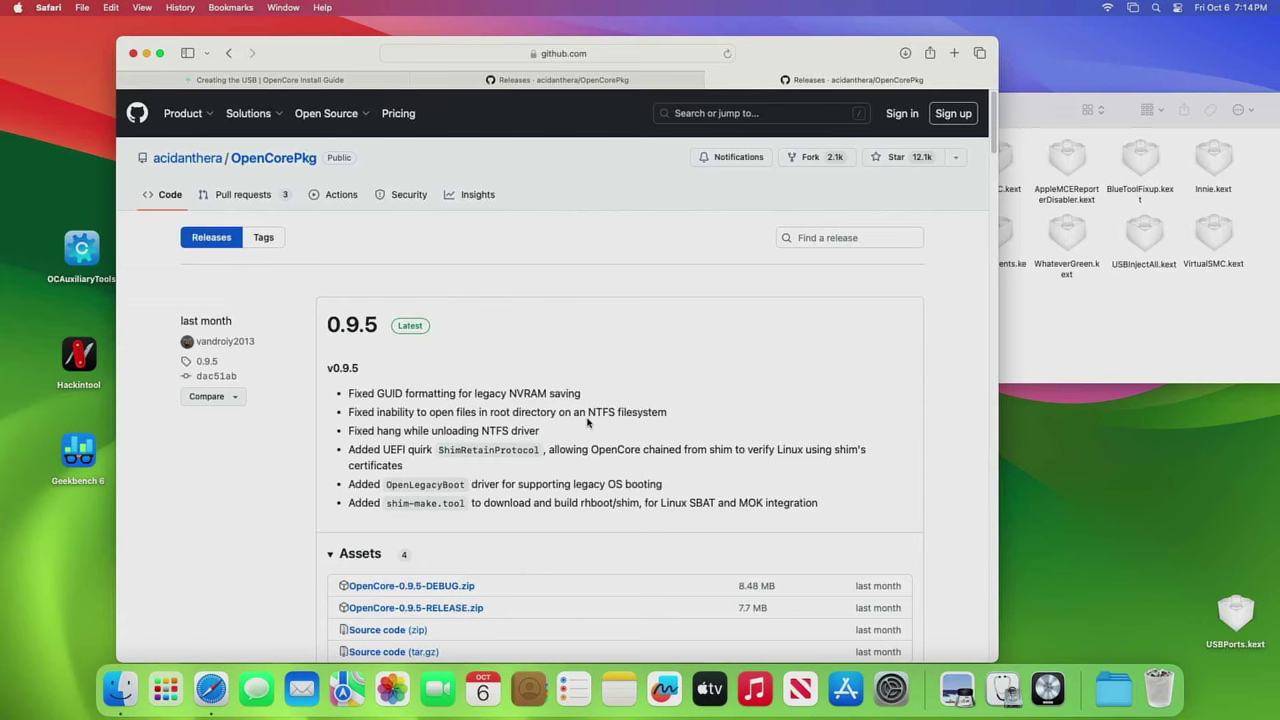
{"action": "left_click", "coordinate": [148, 56]}
- Drag the OpenCore-0 download from the Downloads stack to the desktop and open its X64 folder
{"action": "left_click", "coordinate": [388, 202]}
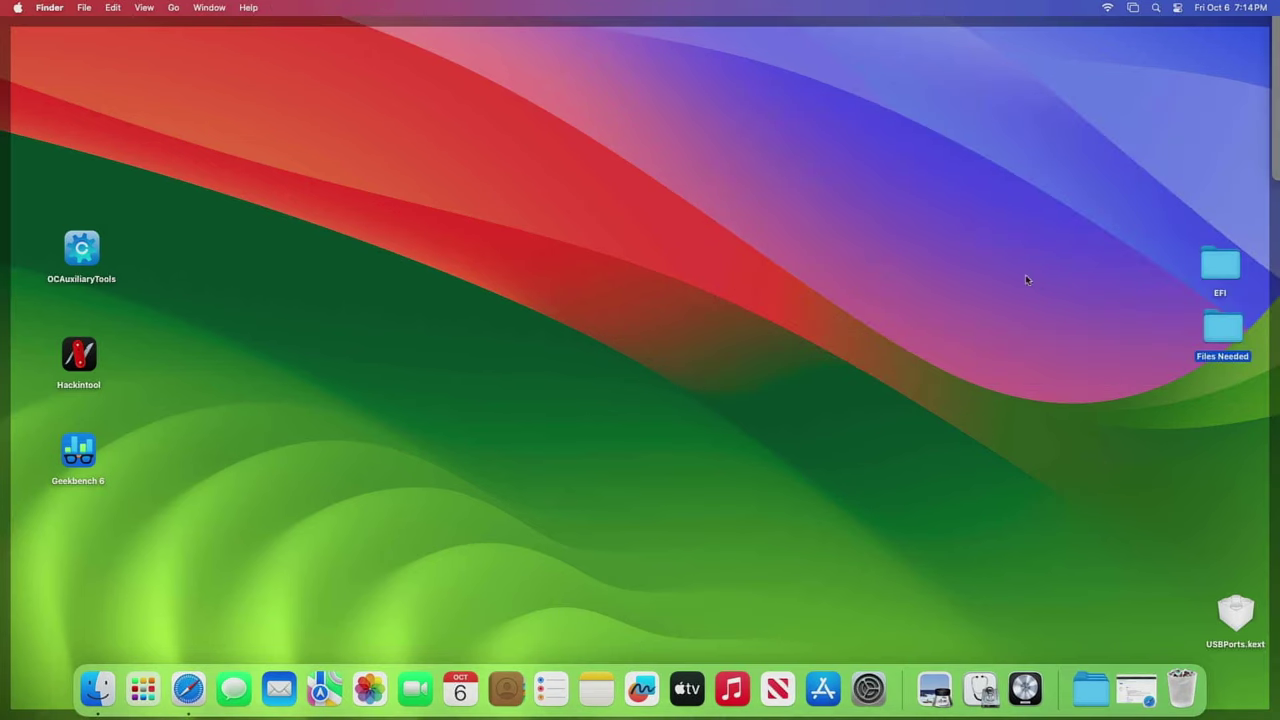
{"action": "left_click", "coordinate": [610, 360]}
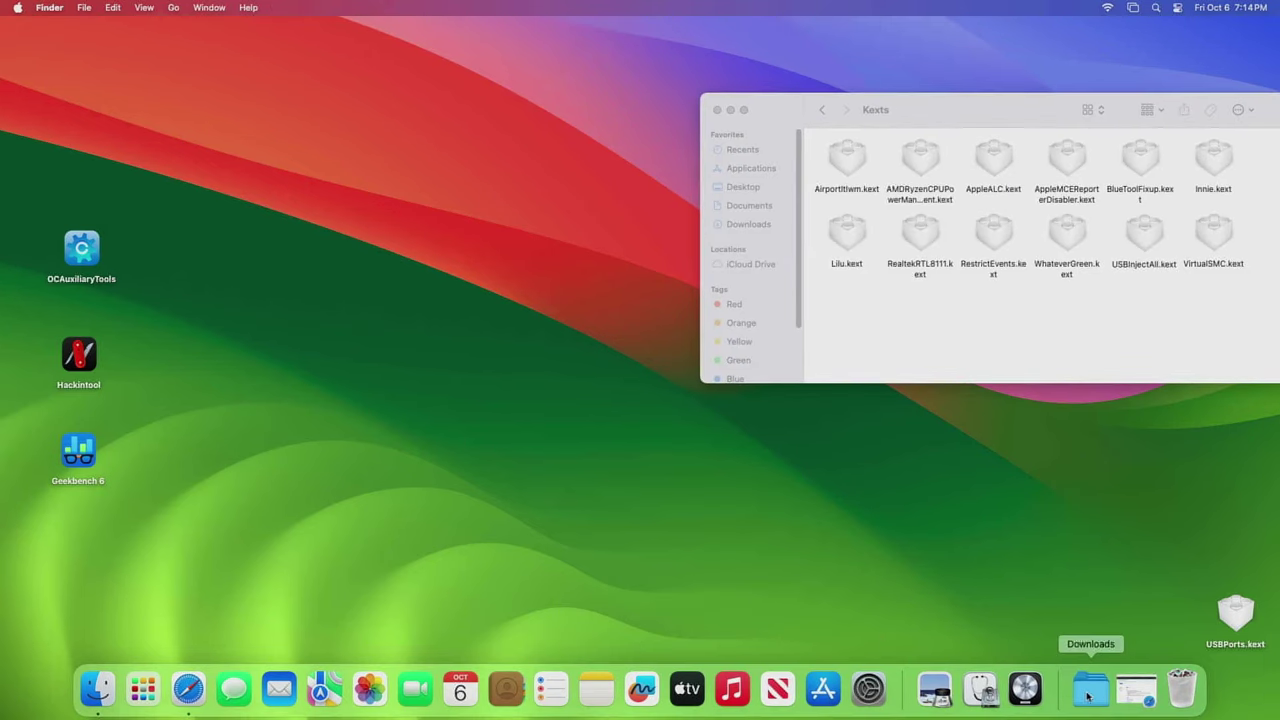
{"action": "left_click", "coordinate": [1088, 695]}
{"action": "left_click_drag", "start_coordinate": [1093, 637], "coordinate": [90, 92]}
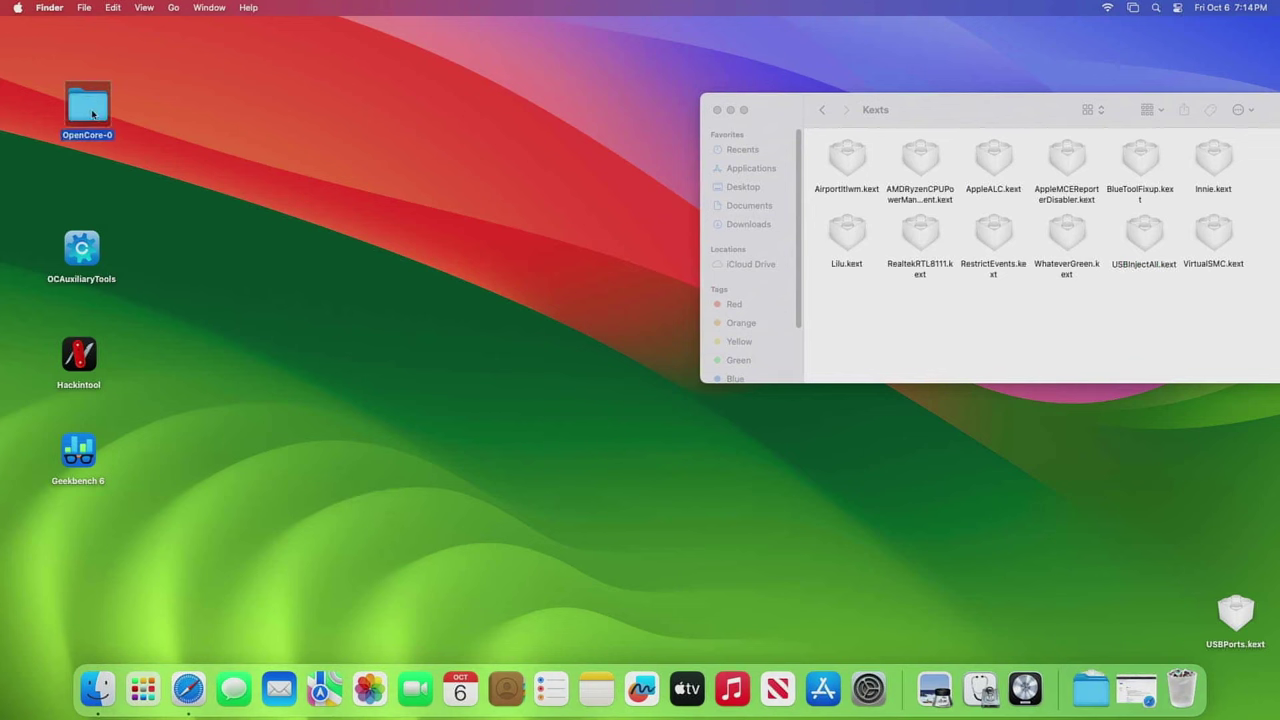
{"action": "double_click", "coordinate": [90, 108]}
{"action": "double_click", "coordinate": [399, 186]}
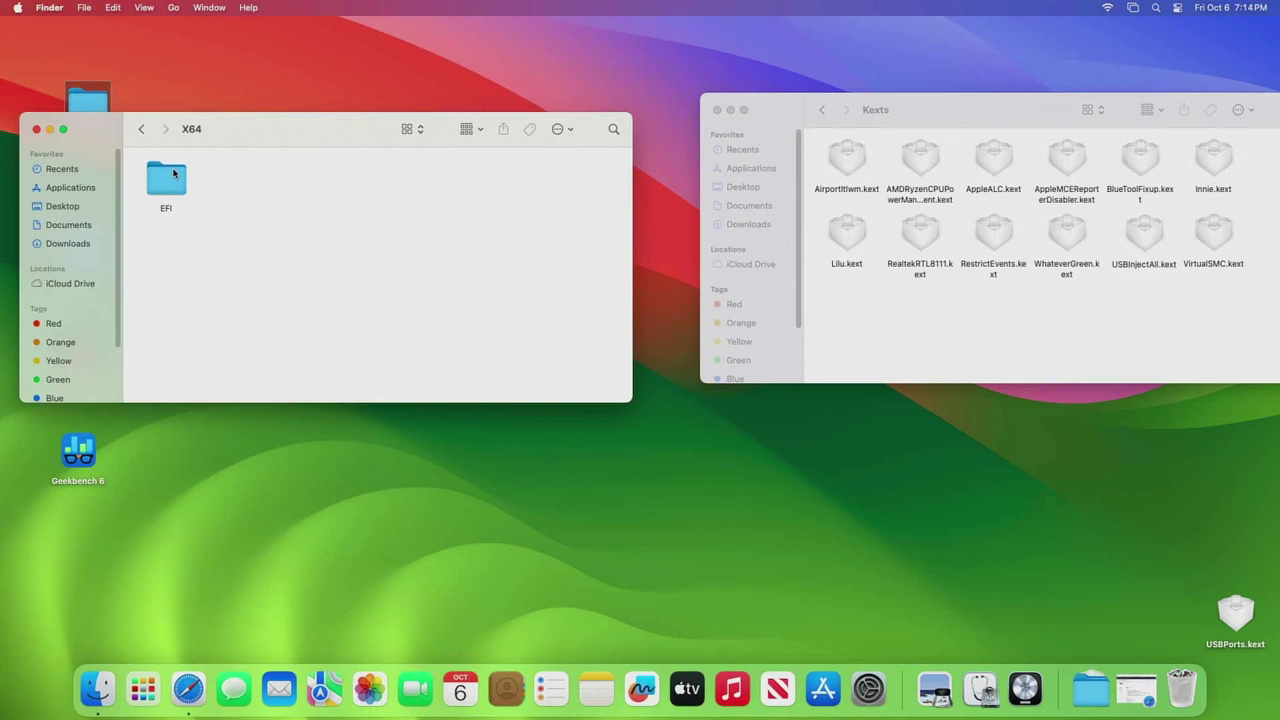
{"action": "left_click_drag", "start_coordinate": [252, 149], "coordinate": [355, 330]}
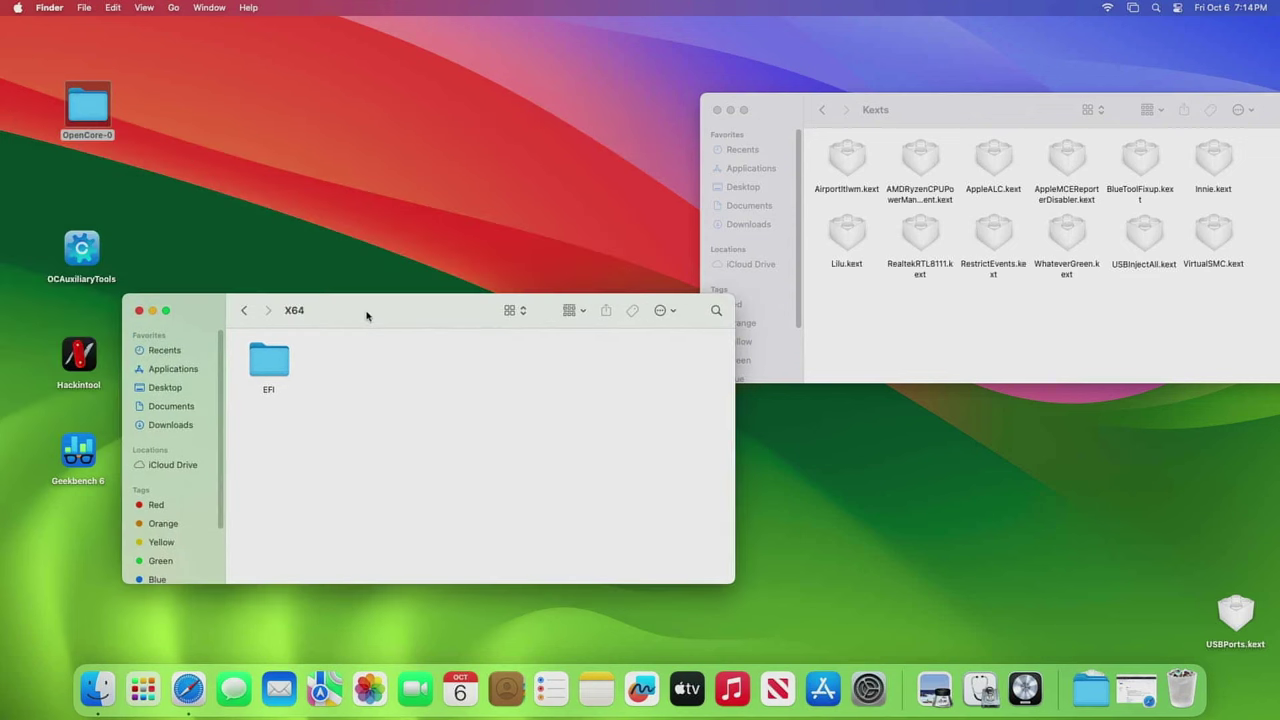
- Rename the X64 EFI folder to EFI-Test, move it onto the desktop, and close the window
{"action": "right_click", "coordinate": [268, 362]}
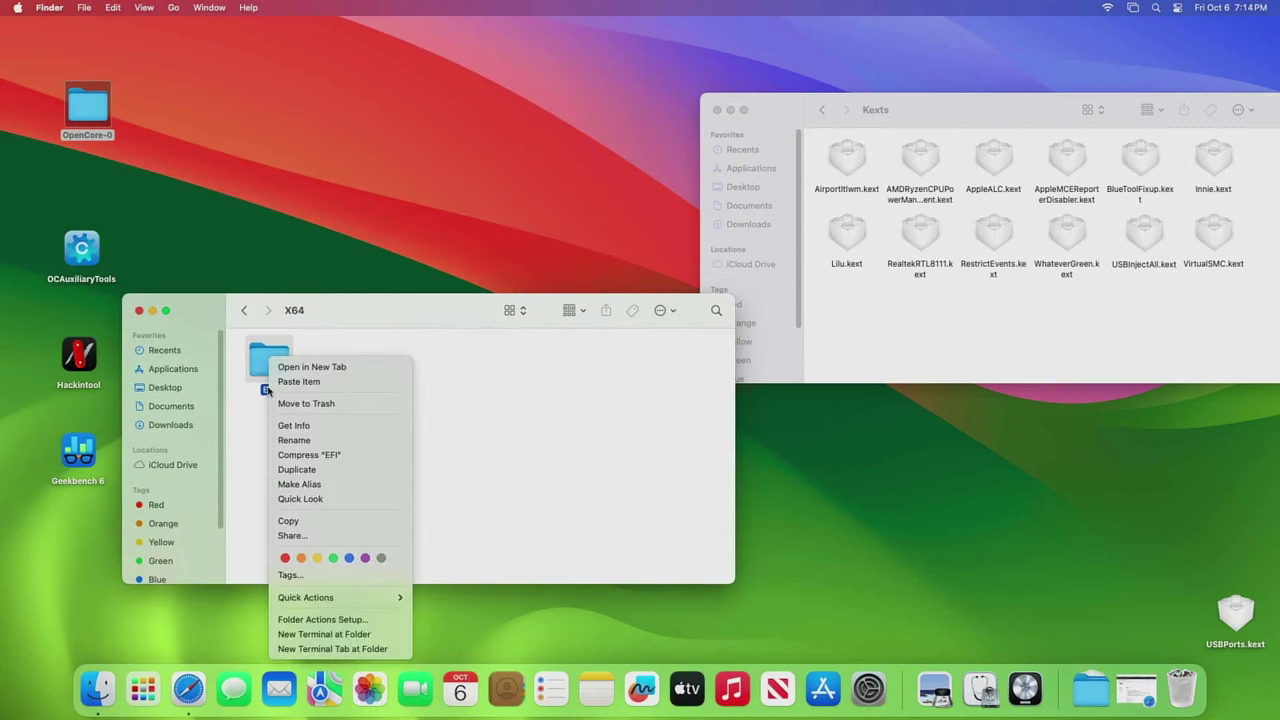
{"action": "left_click", "coordinate": [303, 442]}
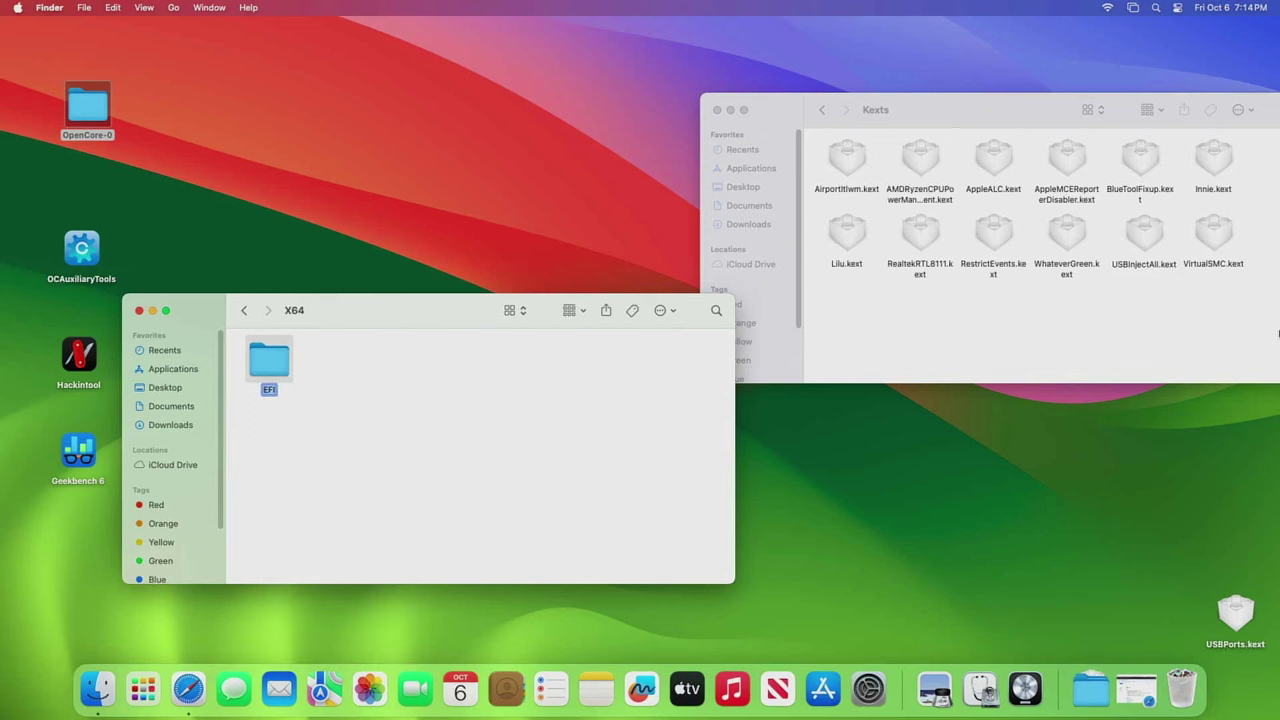
{"action": "key", "text": "Right"}
{"action": "type", "text": "-Test"}
{"action": "key", "text": "Return"}
{"action": "left_click_drag", "start_coordinate": [276, 364], "coordinate": [191, 118]}
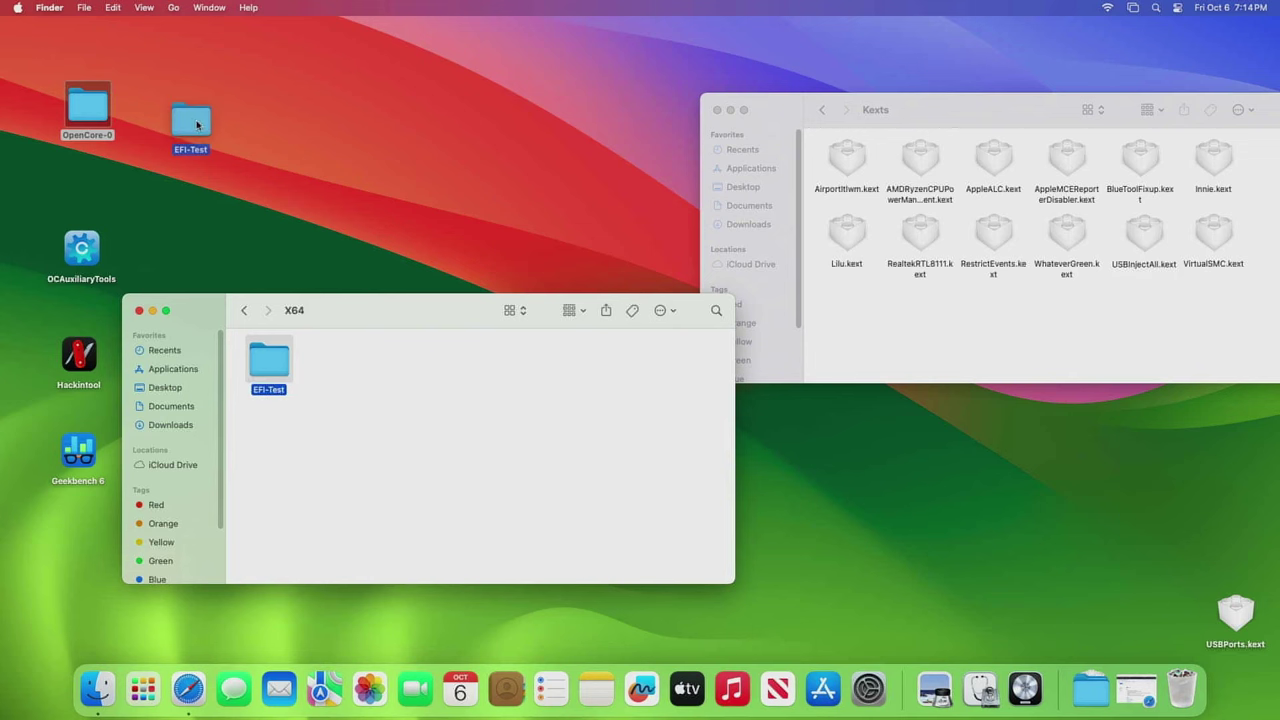
{"action": "left_click", "coordinate": [139, 311]}
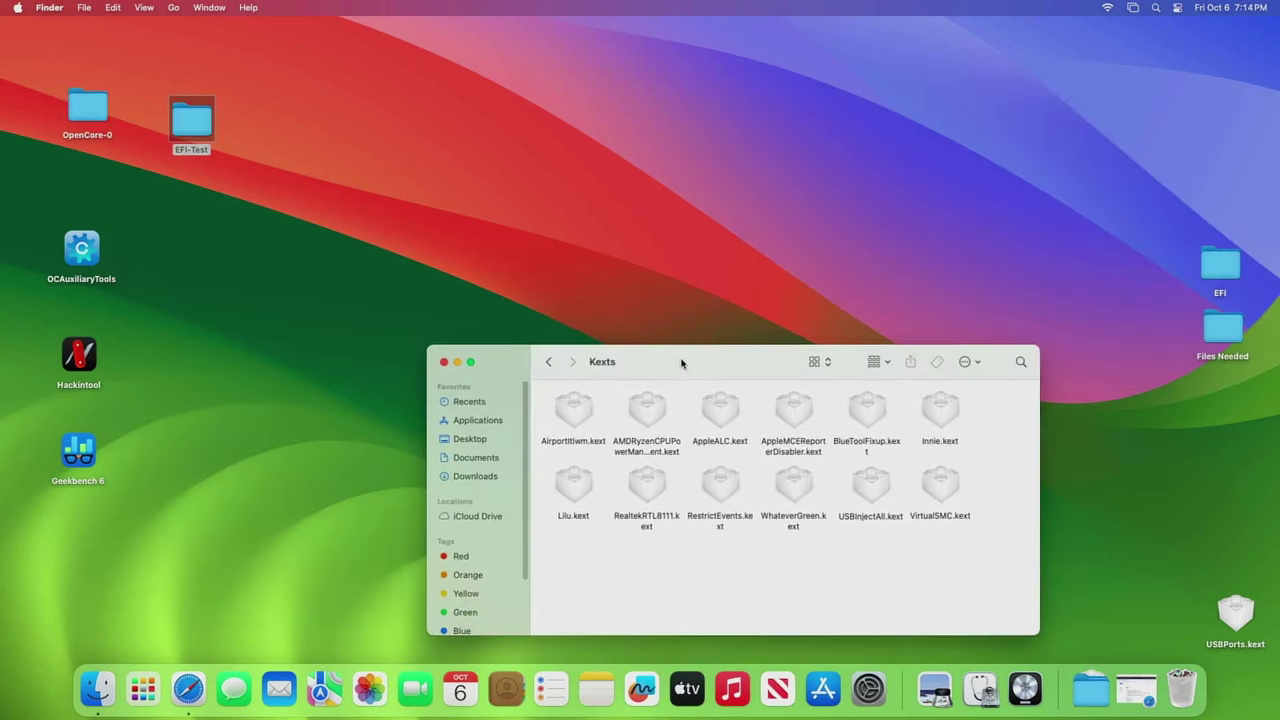
- Open EFI-Test's OC and ACPI folders beside the existing EFI's Kexts window
{"action": "left_click_drag", "start_coordinate": [681, 363], "coordinate": [702, 332]}
{"action": "left_click_drag", "start_coordinate": [771, 311], "coordinate": [781, 92]}
{"action": "double_click", "coordinate": [195, 130]}
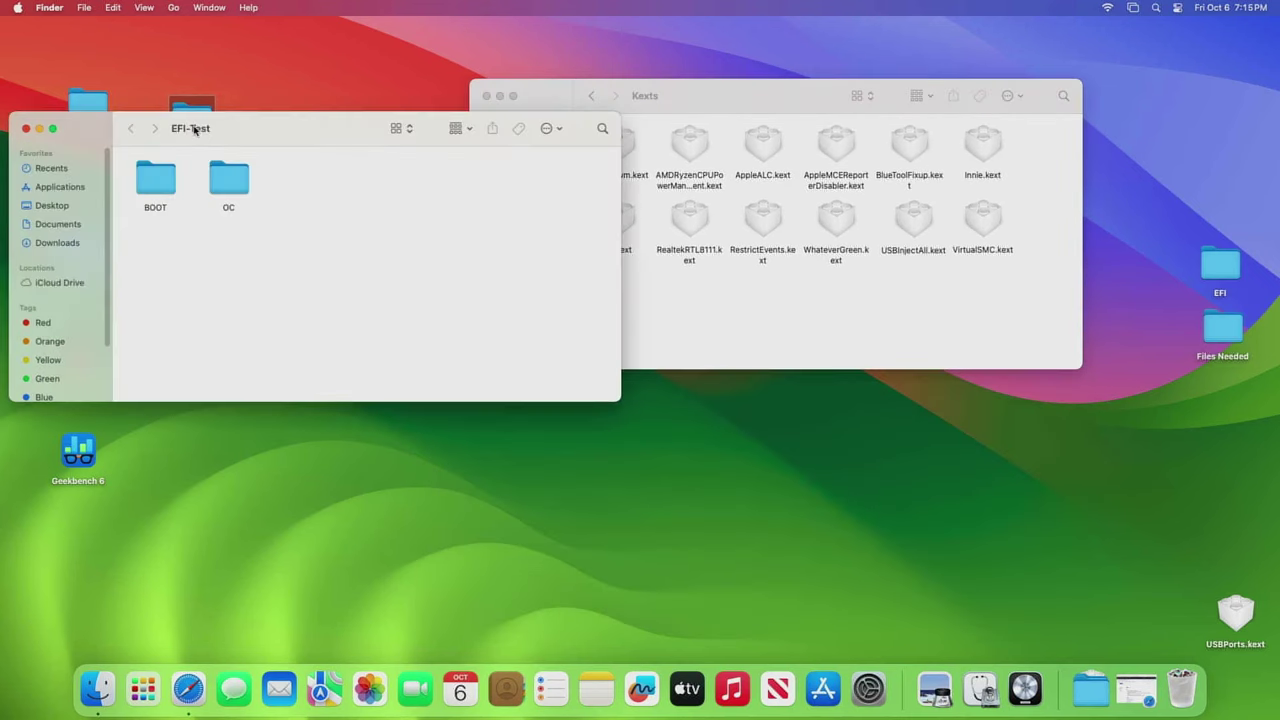
{"action": "double_click", "coordinate": [228, 183]}
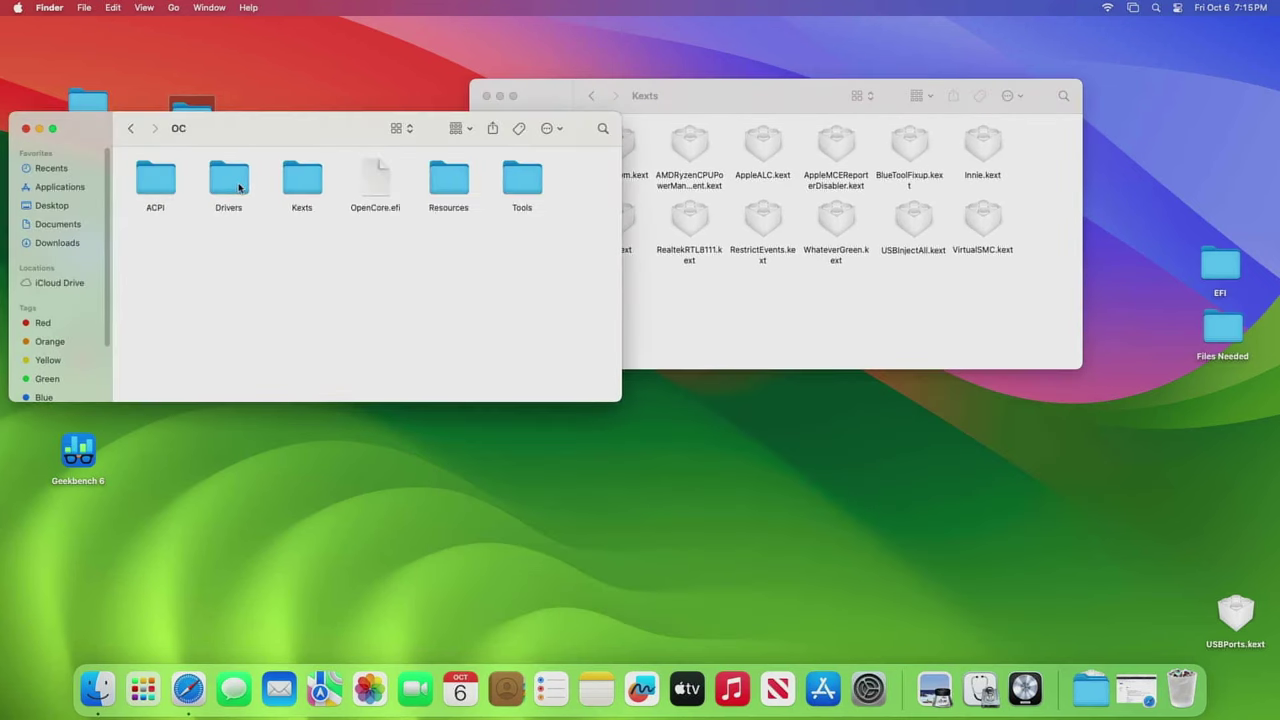
{"action": "double_click", "coordinate": [165, 184]}
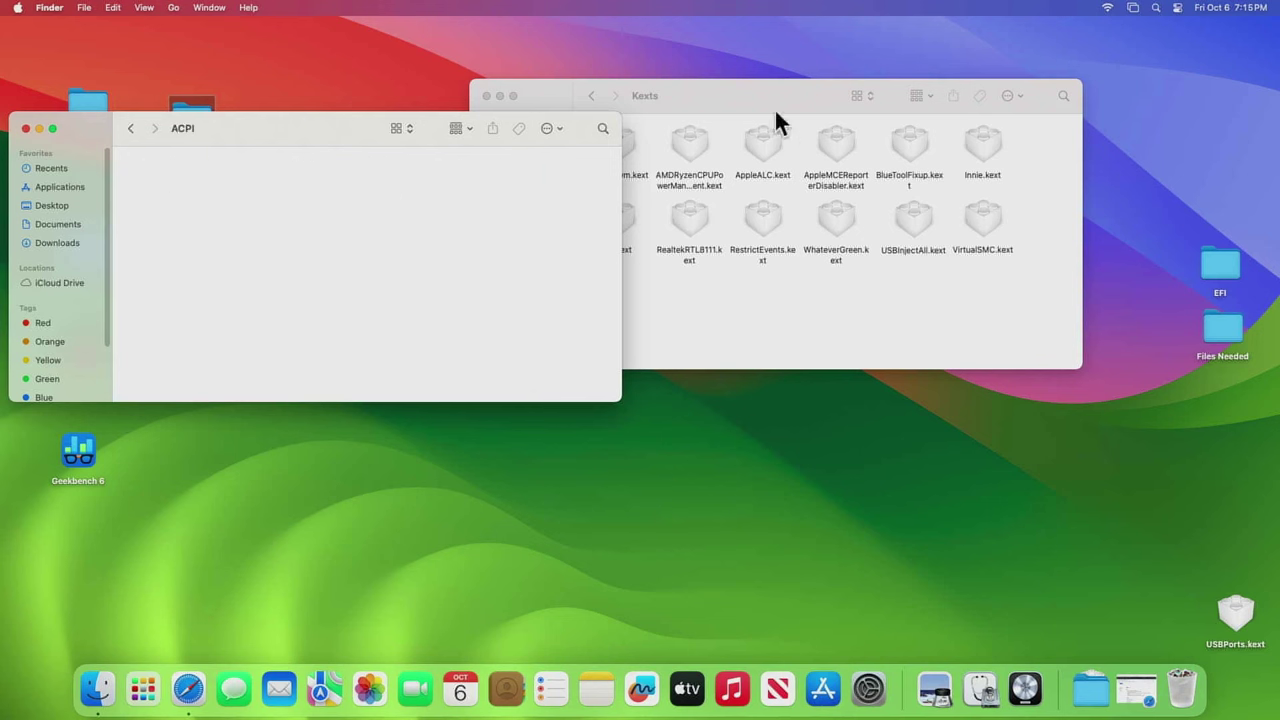
- Compare both EFIs' ACPI folders, then open both Kexts folders side by side
{"action": "left_click_drag", "start_coordinate": [784, 101], "coordinate": [988, 86]}
{"action": "left_click", "coordinate": [797, 83]}
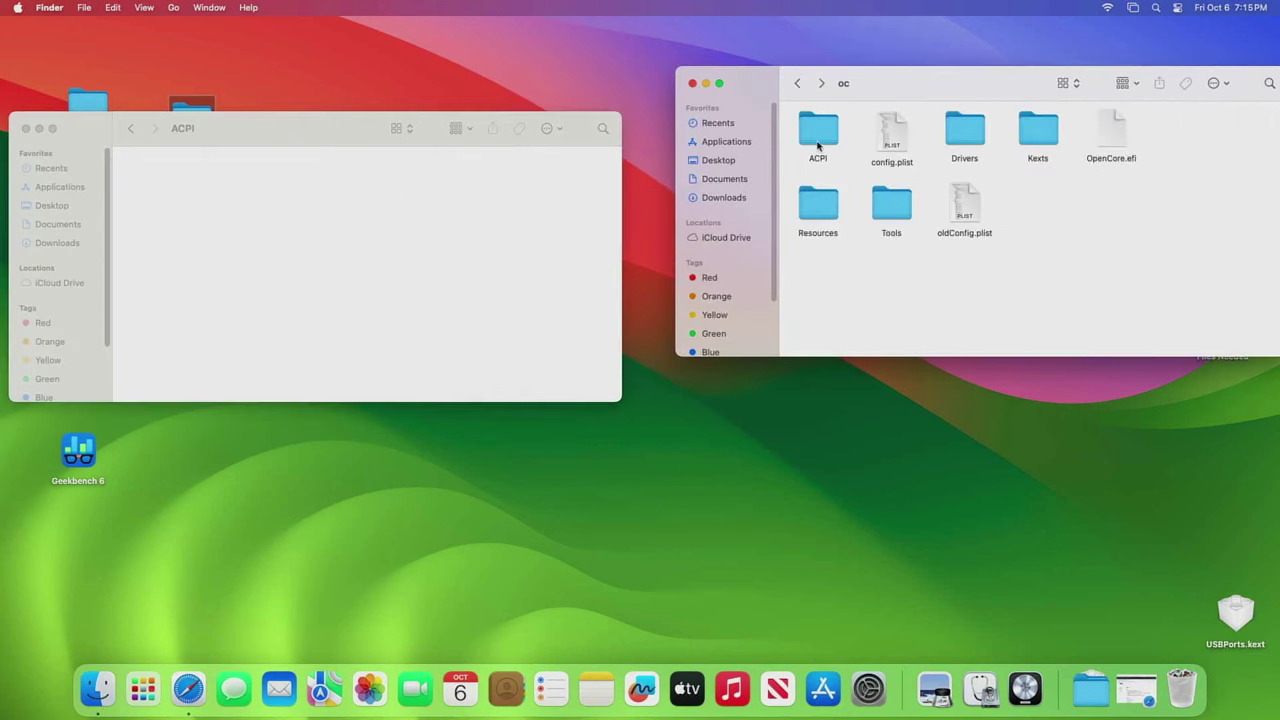
{"action": "double_click", "coordinate": [818, 135]}
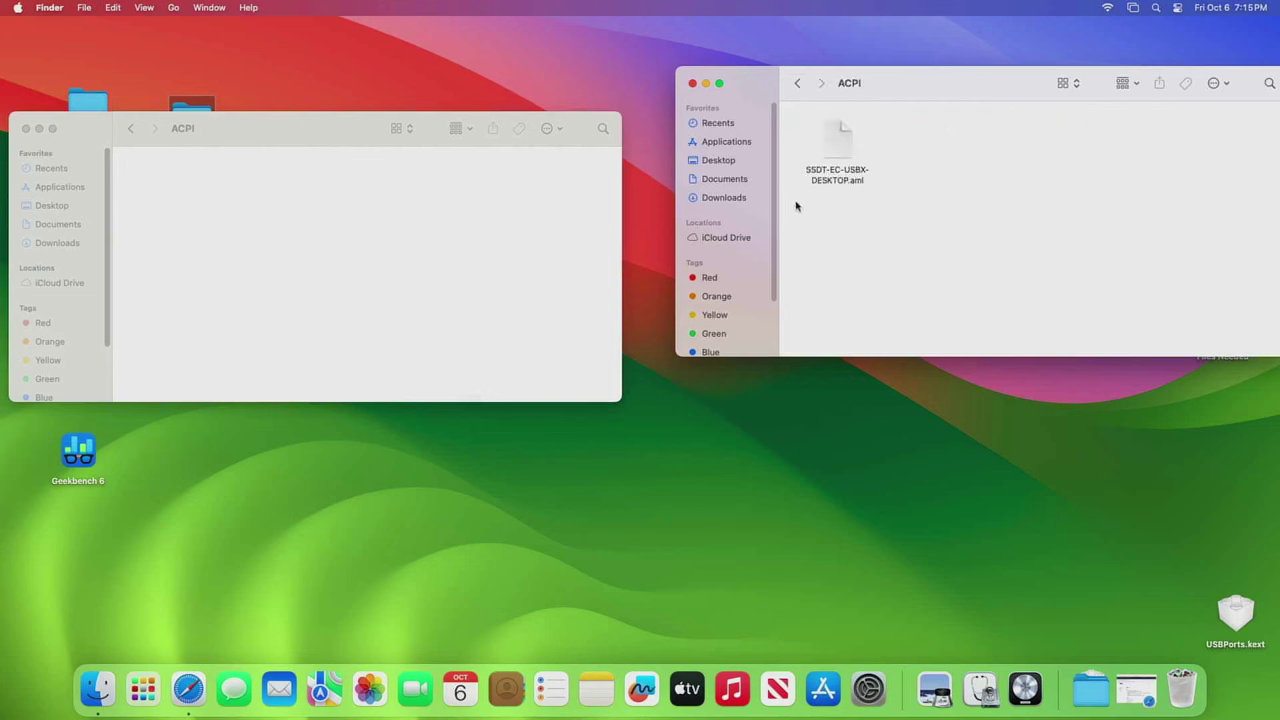
{"action": "left_click", "coordinate": [797, 83]}
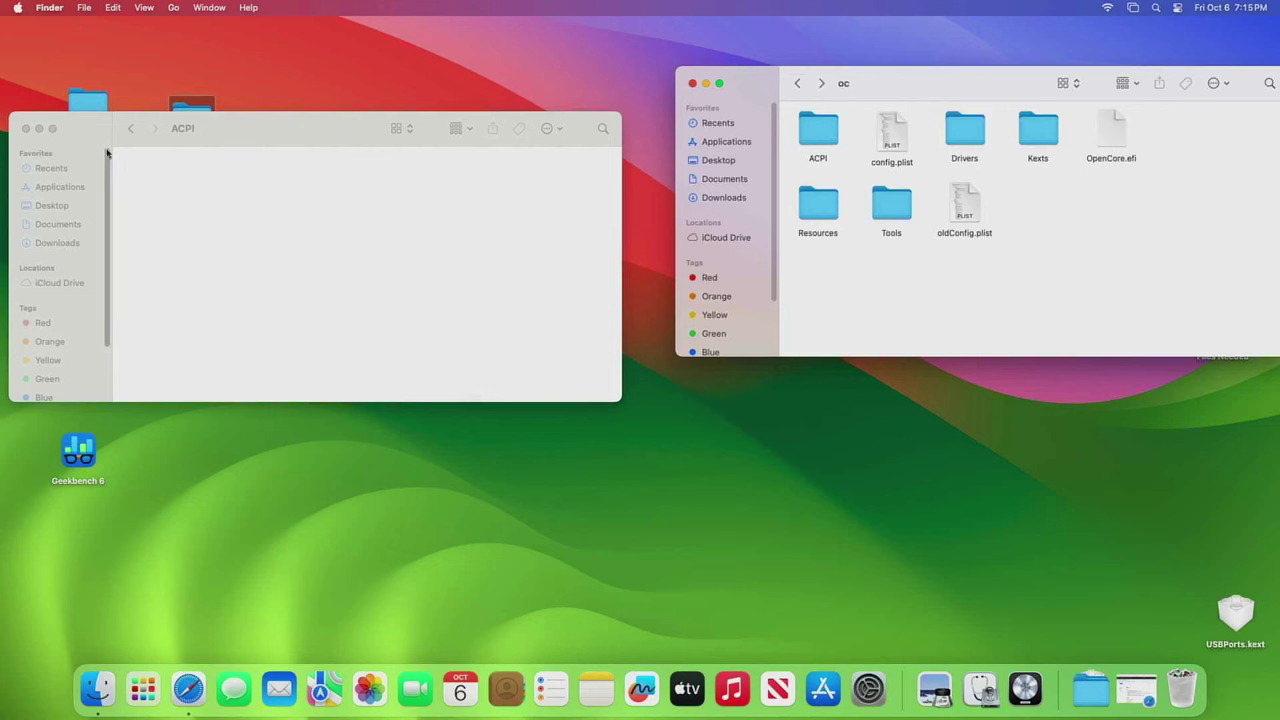
{"action": "left_click", "coordinate": [132, 129]}
{"action": "double_click", "coordinate": [319, 184]}
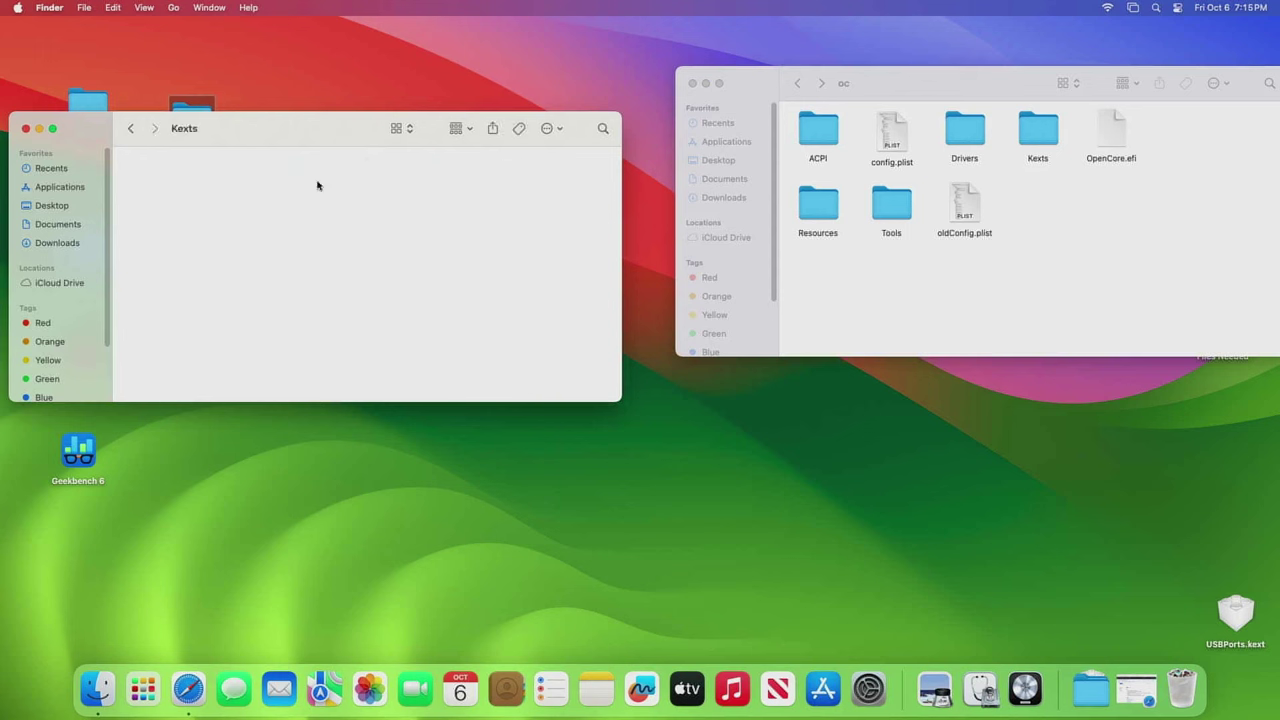
{"action": "double_click", "coordinate": [1035, 140]}
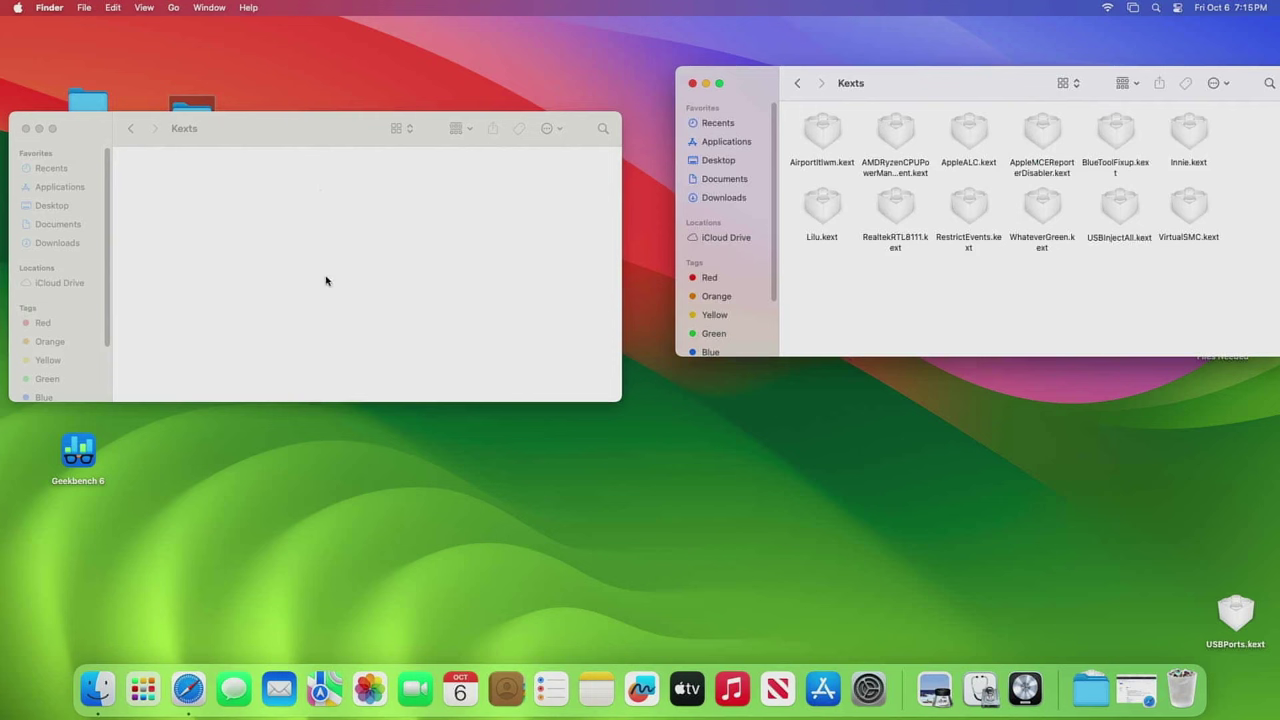
- Open EFI-Test's Drivers folder and scroll through its .efi files
{"action": "left_click", "coordinate": [130, 128]}
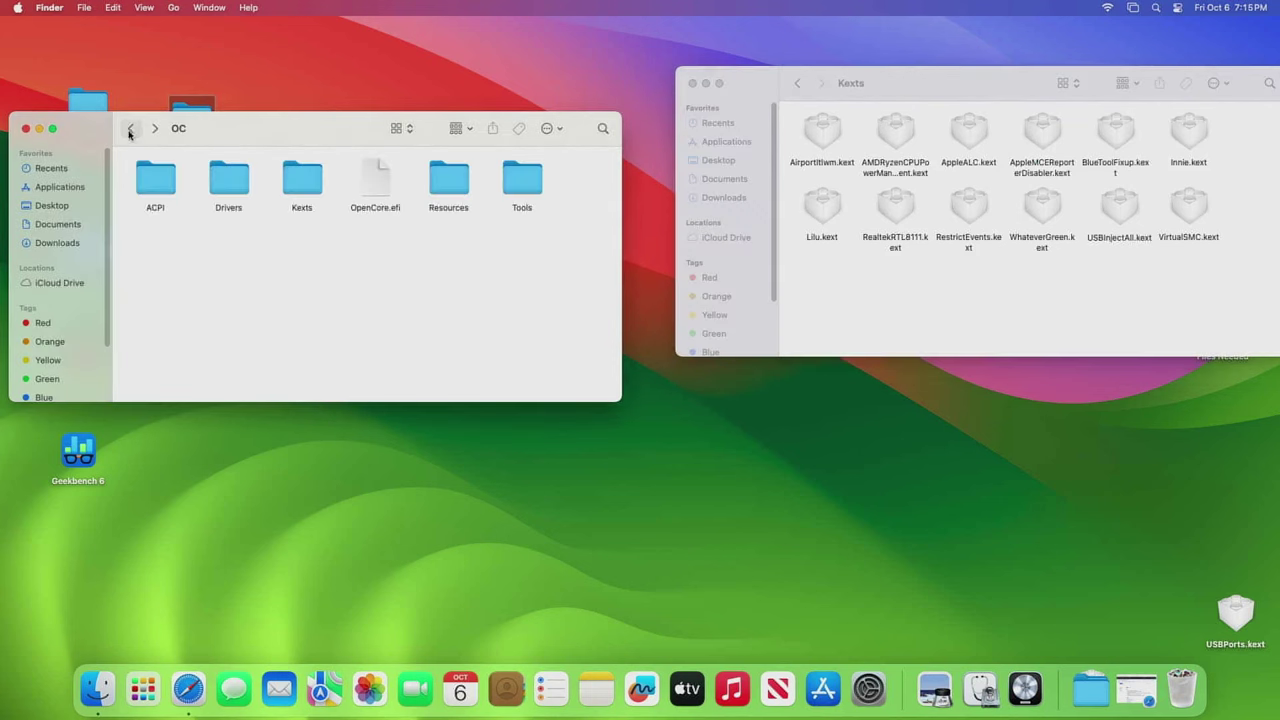
{"action": "double_click", "coordinate": [228, 186]}
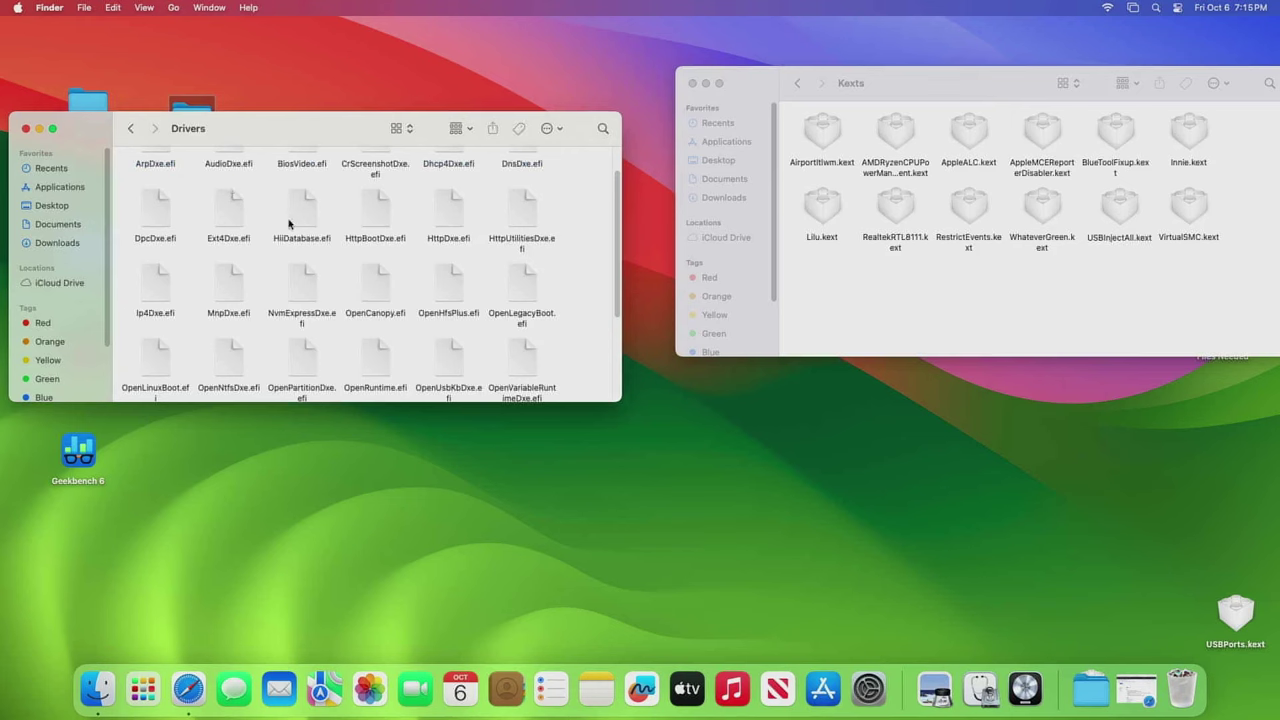
{"action": "scroll", "coordinate": [367, 320], "scroll_direction": "down", "scroll_amount": 5}
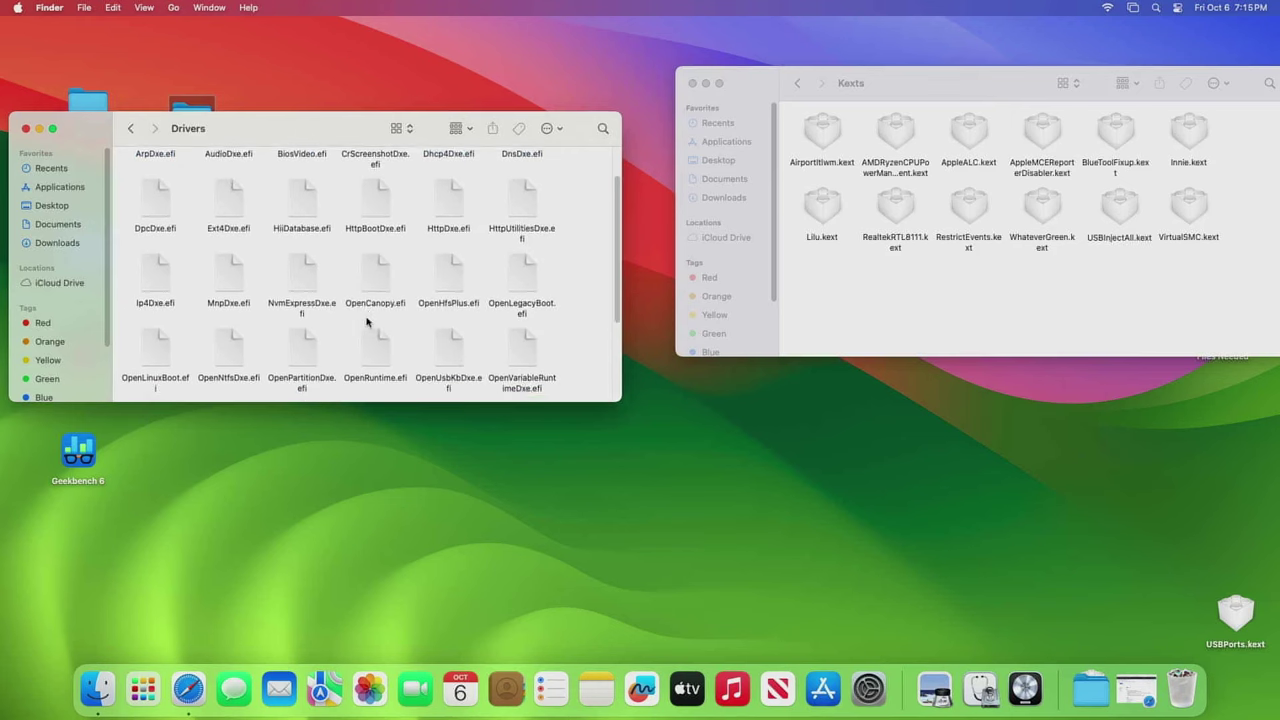
- Go to the Firmware Drivers section on the guide's Gathering files page
{"action": "left_click", "coordinate": [190, 688]}
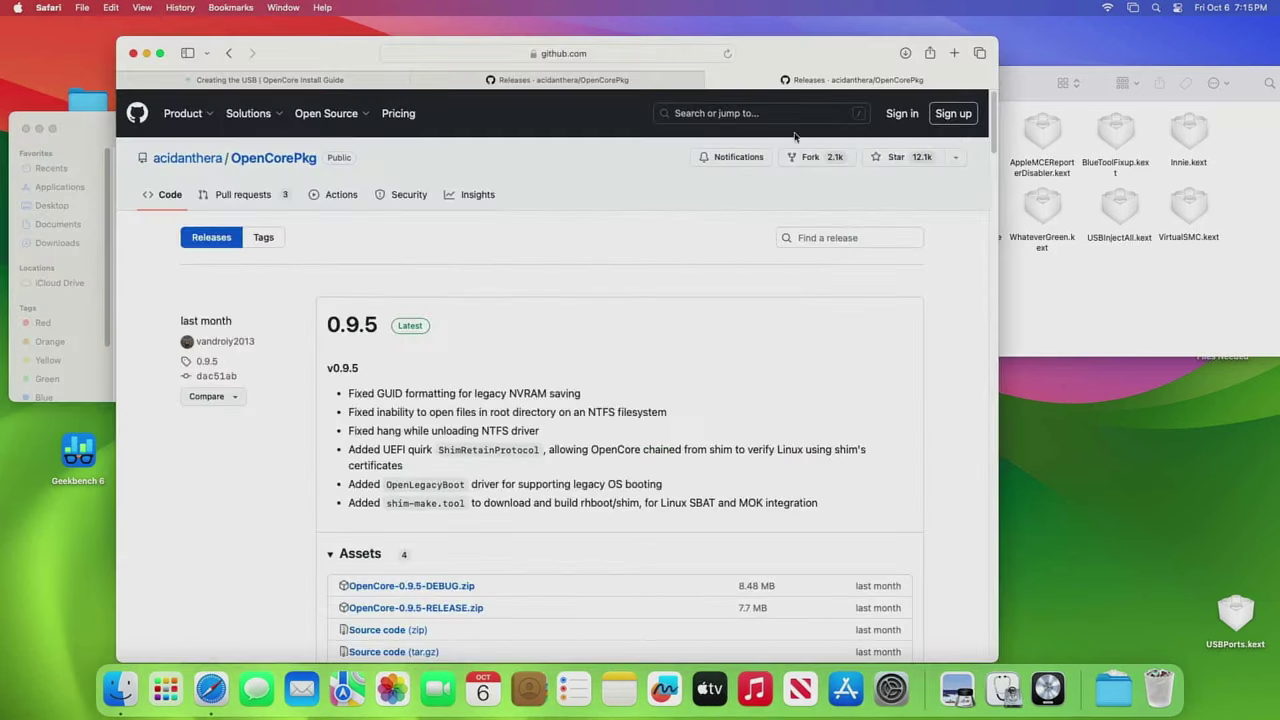
{"action": "left_click", "coordinate": [316, 84]}
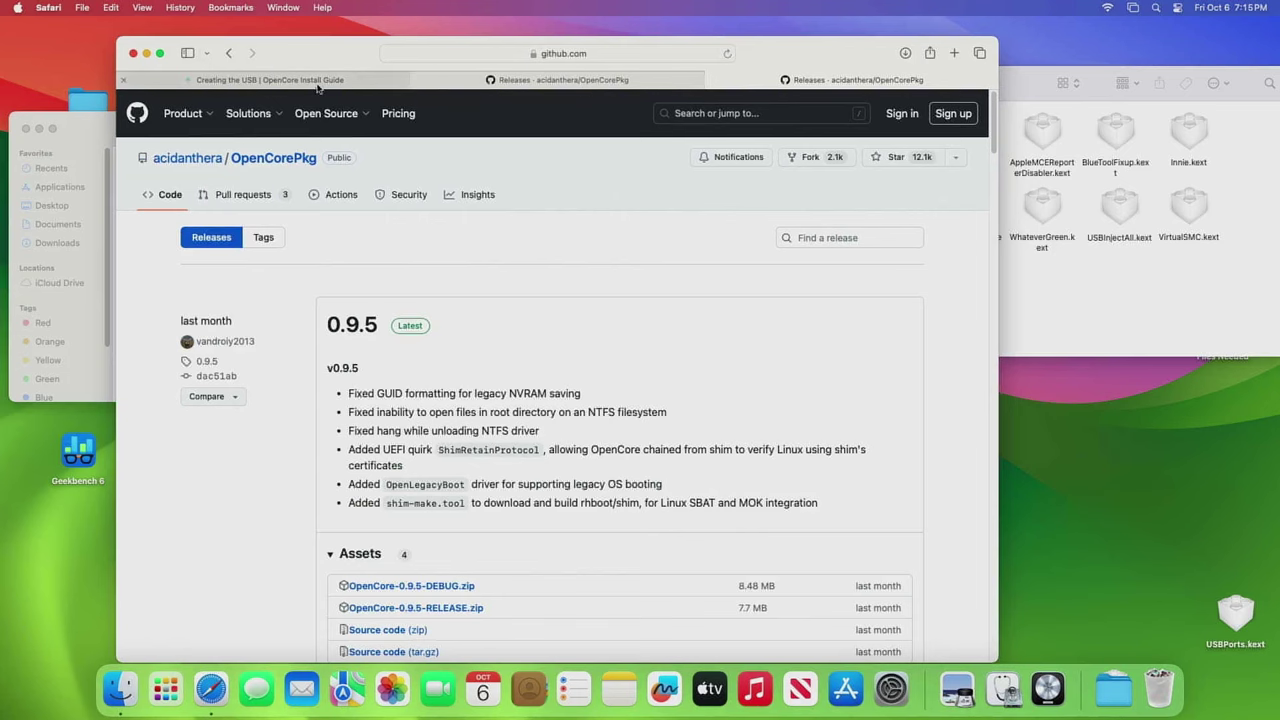
{"action": "scroll", "coordinate": [262, 410], "scroll_direction": "down", "scroll_amount": 5}
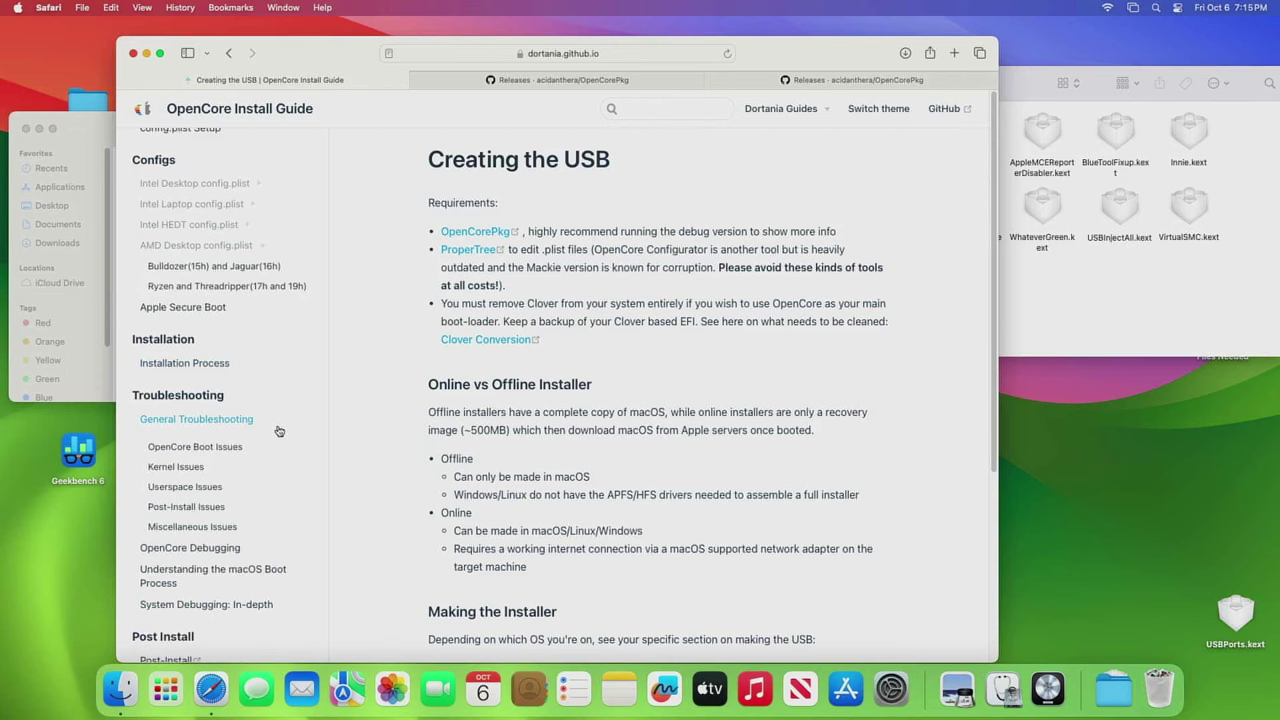
{"action": "scroll", "coordinate": [279, 431], "scroll_direction": "up", "scroll_amount": 6}
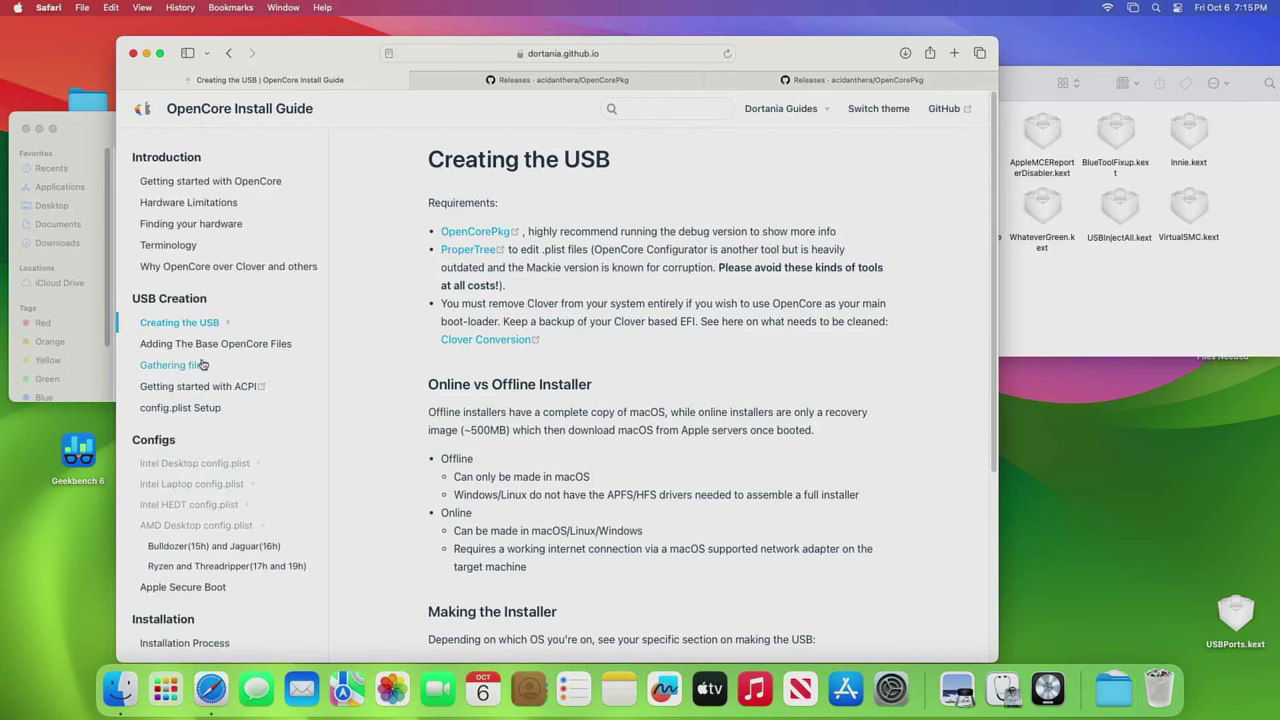
{"action": "left_click", "coordinate": [200, 366]}
{"action": "left_click", "coordinate": [212, 388]}
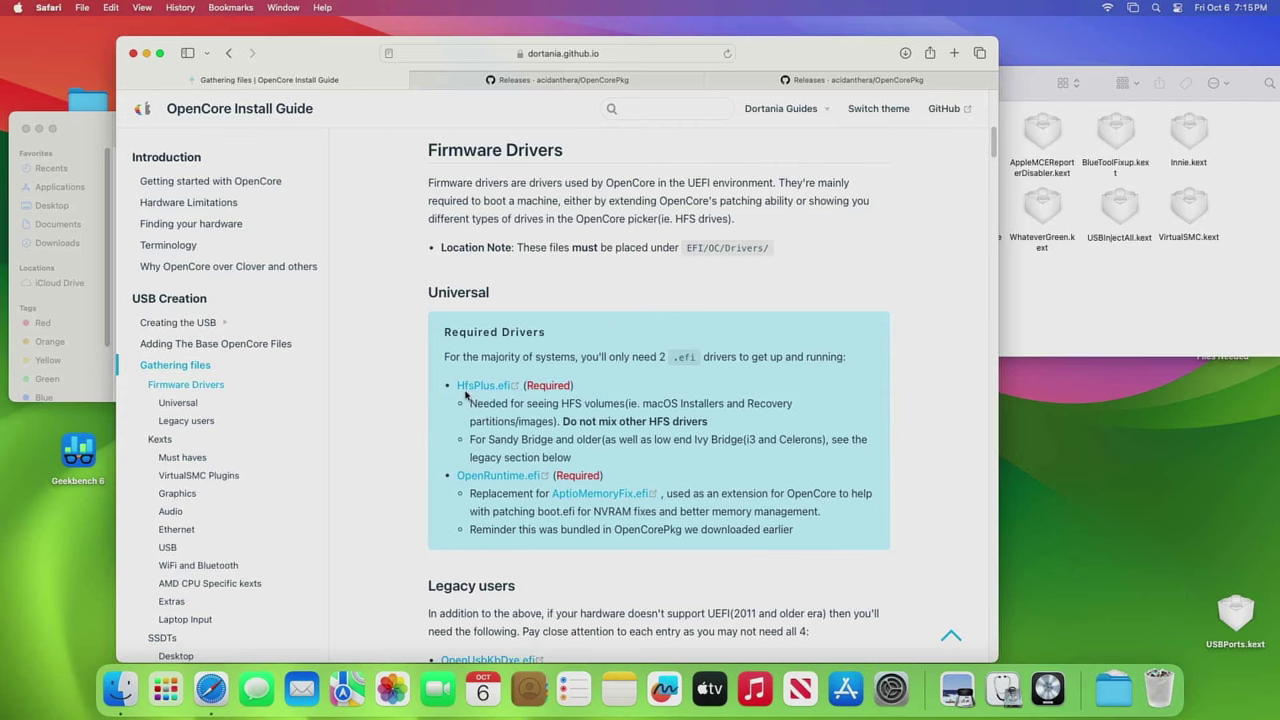
{"action": "left_click_drag", "start_coordinate": [774, 41], "coordinate": [1077, 42]}
- Download HfsPlus.efi from GitHub into the Drivers folder and close its tab
{"action": "left_click", "coordinate": [727, 367]}
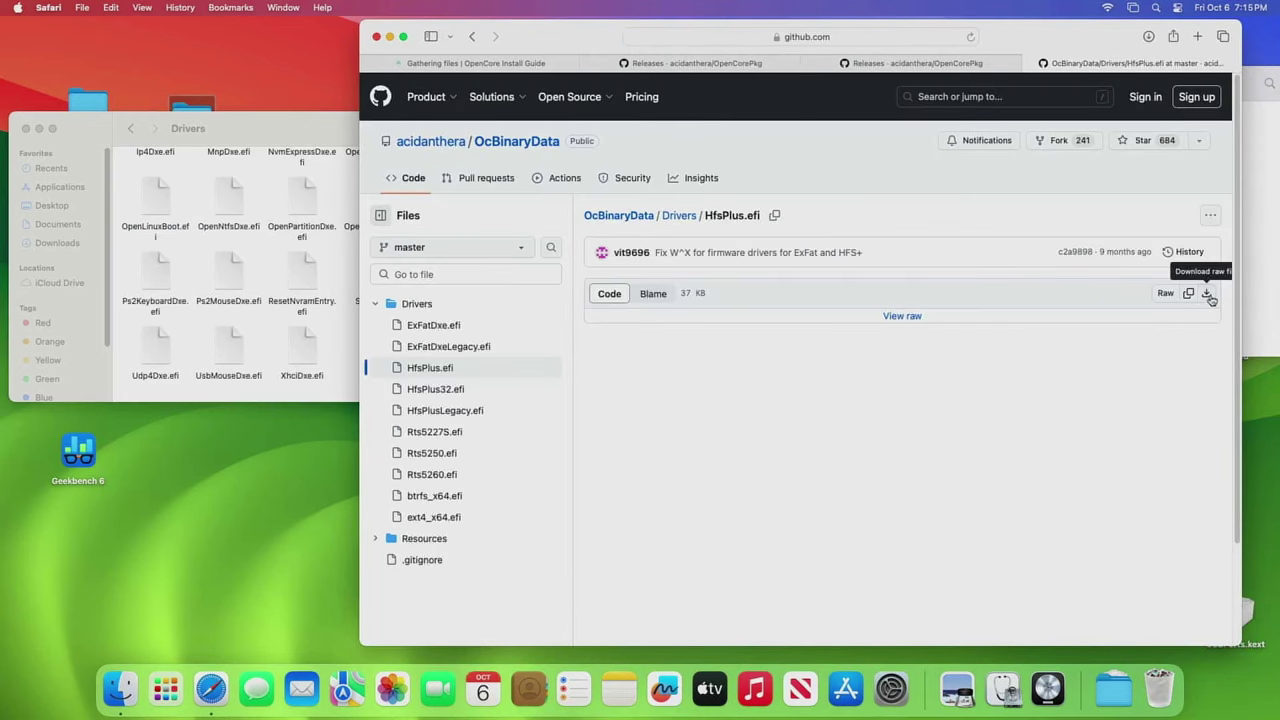
{"action": "left_click", "coordinate": [1207, 296]}
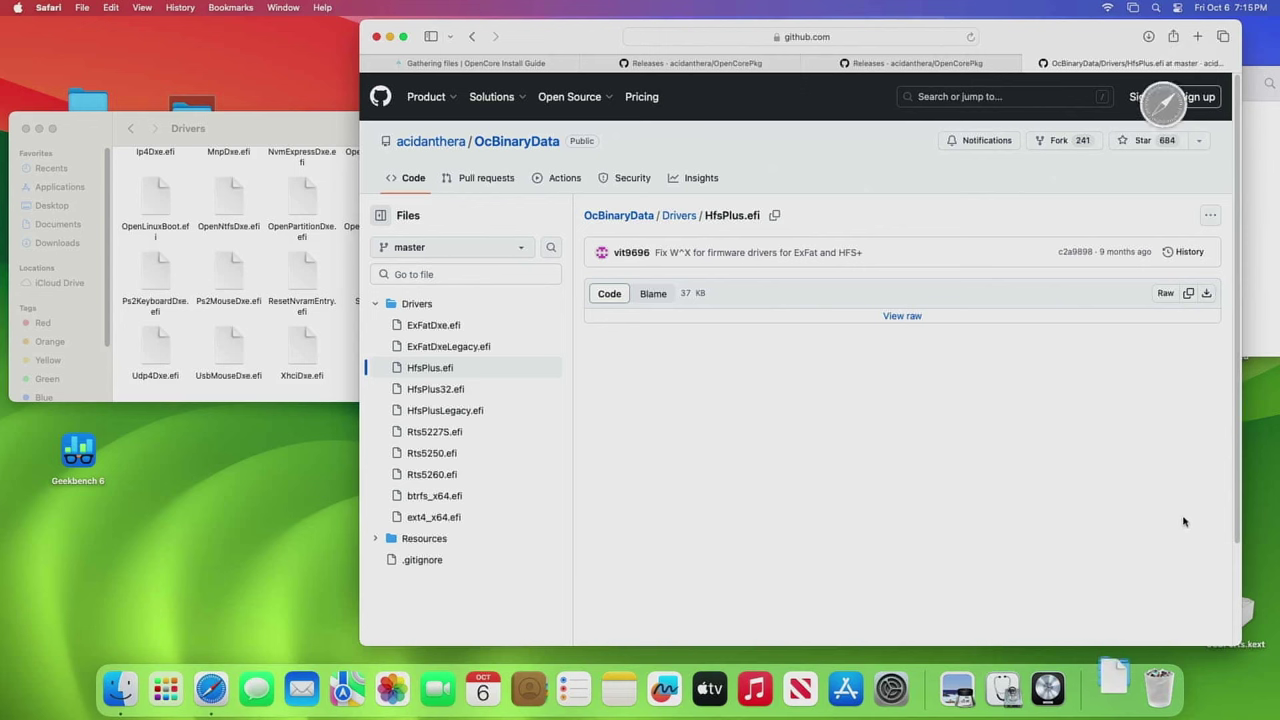
{"action": "left_click", "coordinate": [1116, 698]}
{"action": "left_click_drag", "start_coordinate": [1124, 640], "coordinate": [285, 345]}
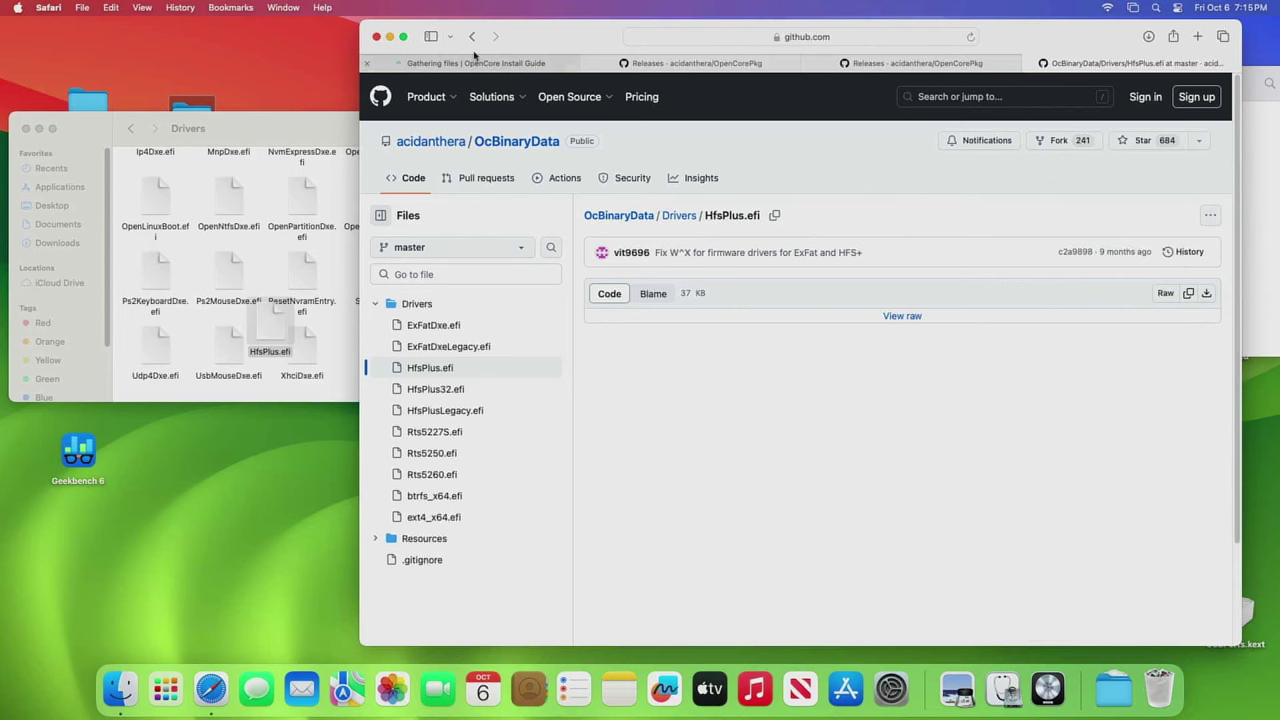
{"action": "key", "text": "super+w"}
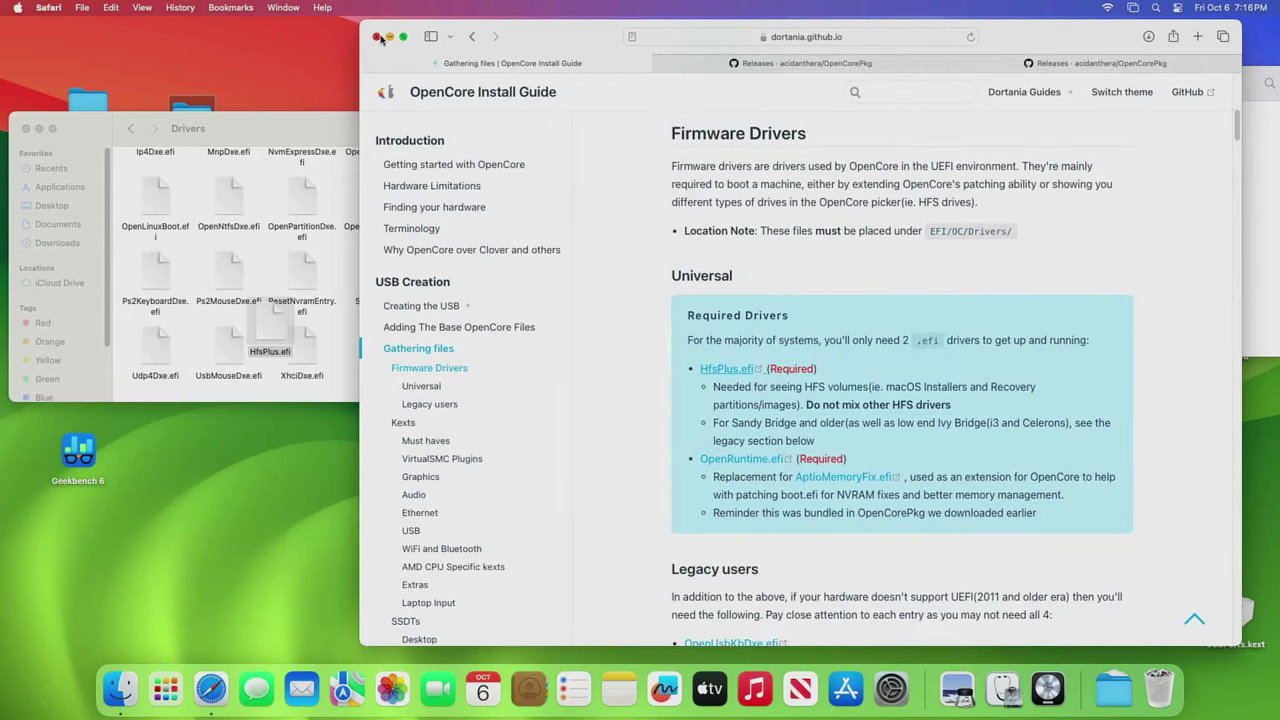
- Copy the twelve kexts into EFI-Test's empty OC Kexts folder
{"action": "left_click", "coordinate": [378, 37]}
{"action": "left_click_drag", "start_coordinate": [351, 129], "coordinate": [485, 283]}
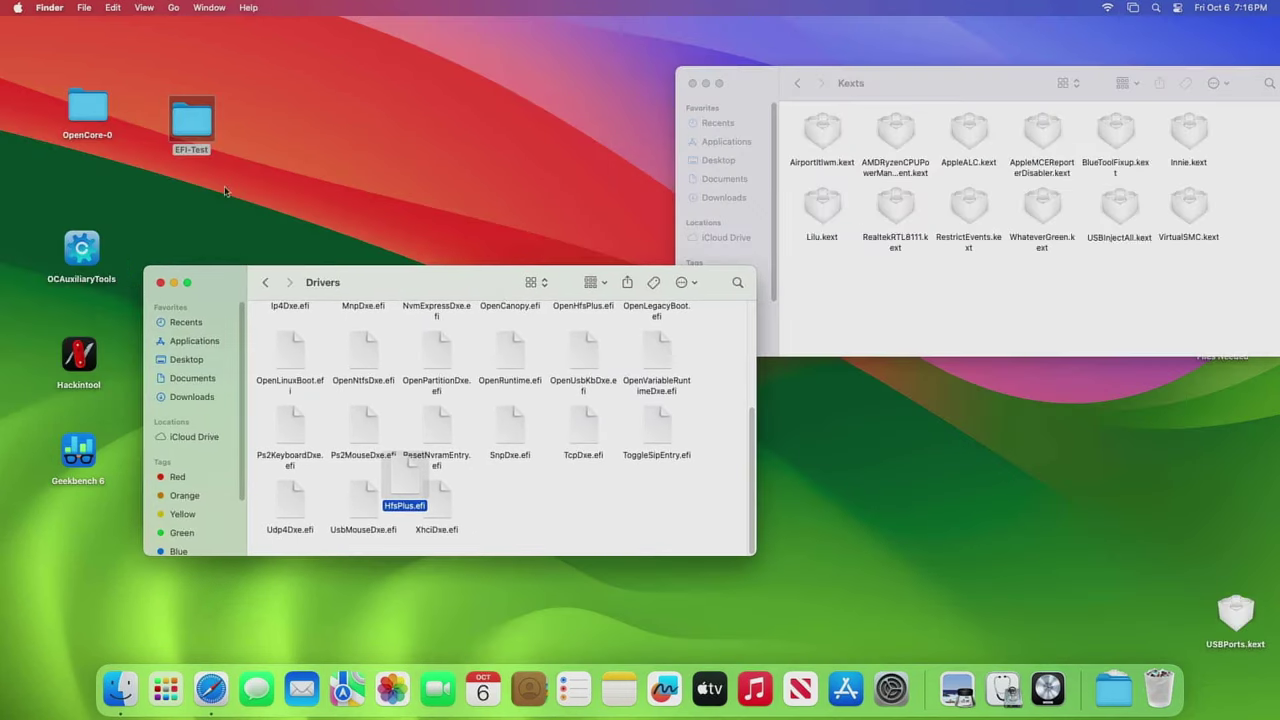
{"action": "left_click", "coordinate": [265, 282]}
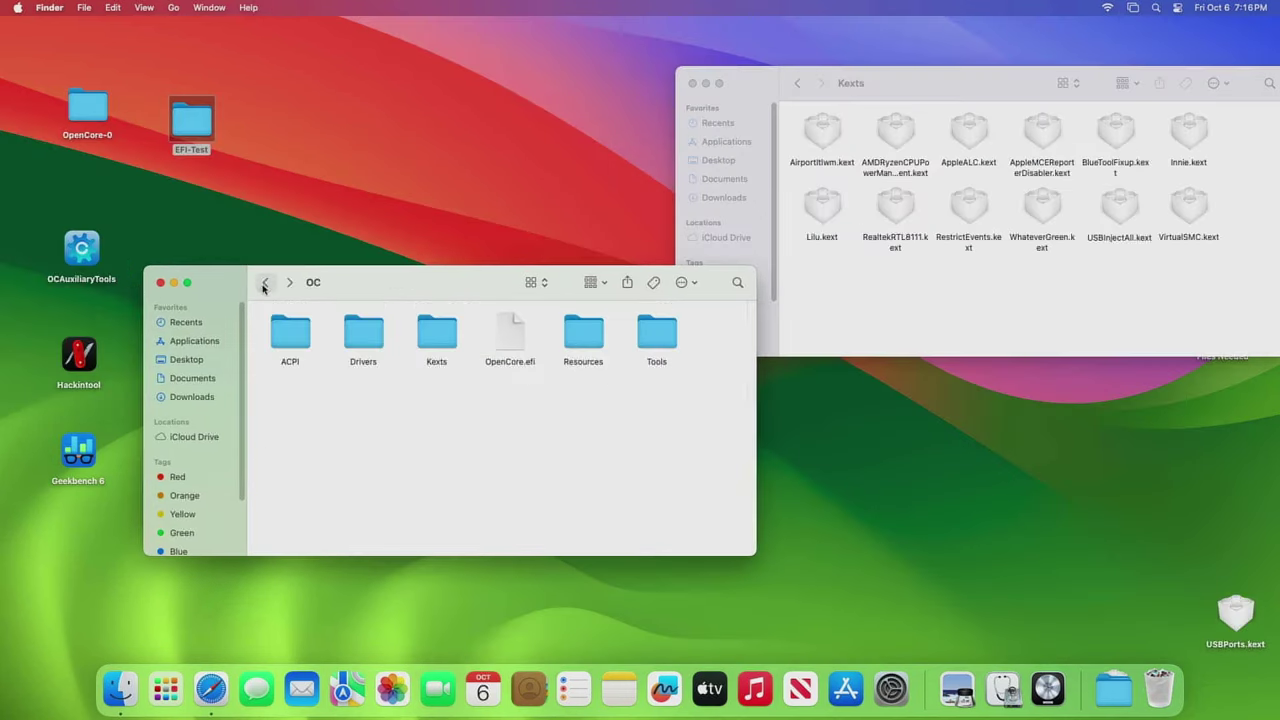
{"action": "double_click", "coordinate": [453, 343]}
{"action": "left_click", "coordinate": [1145, 304]}
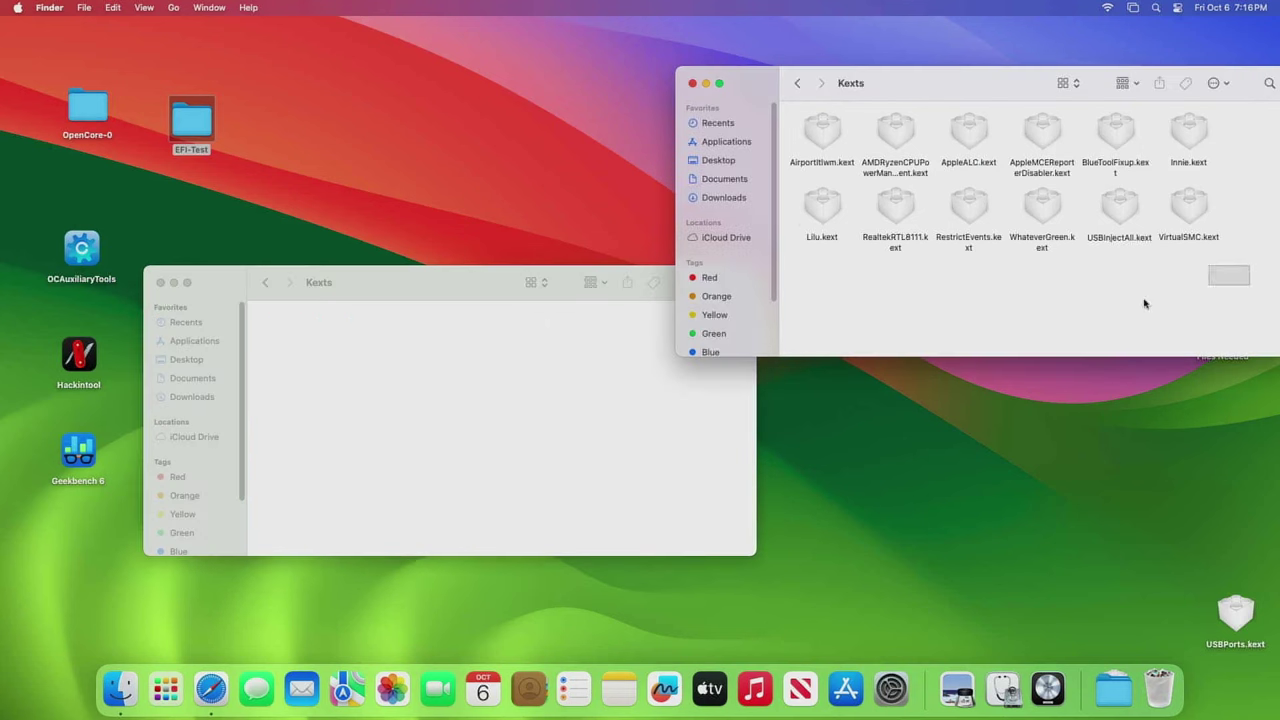
{"action": "left_click_drag", "start_coordinate": [1145, 304], "coordinate": [820, 129]}
{"action": "right_click", "coordinate": [820, 129]}
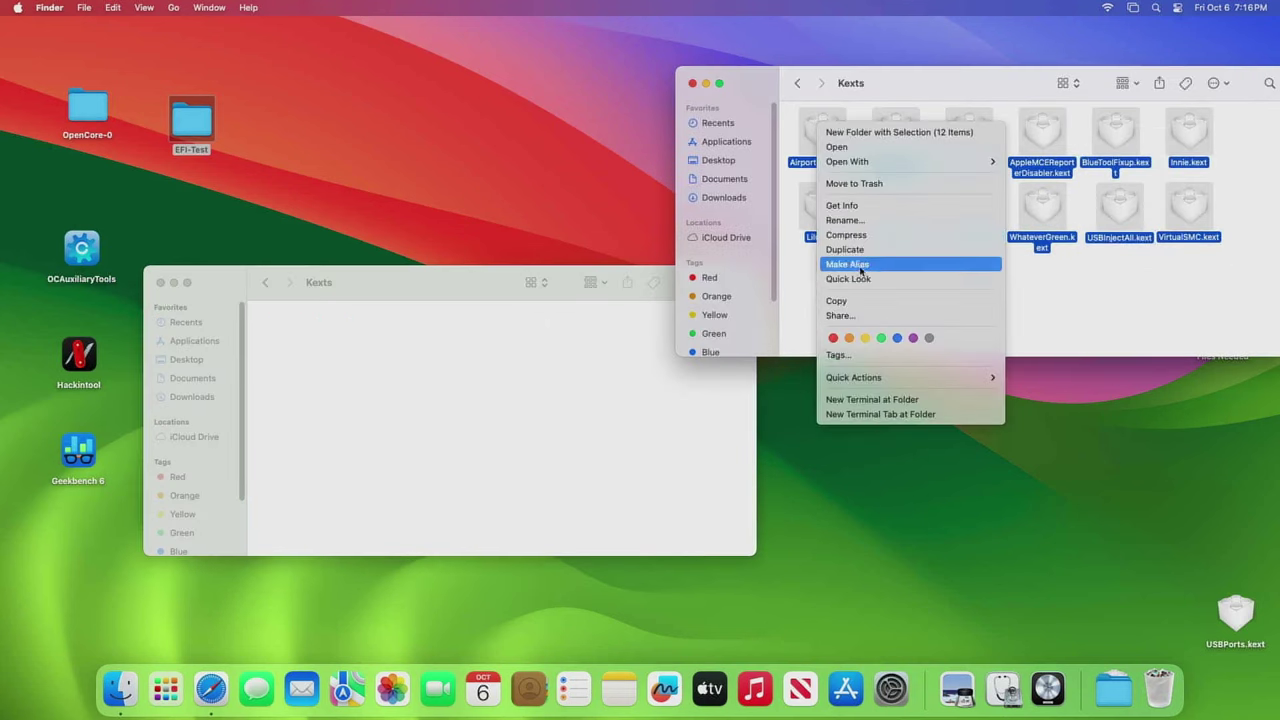
{"action": "left_click", "coordinate": [845, 300]}
{"action": "right_click", "coordinate": [403, 333]}
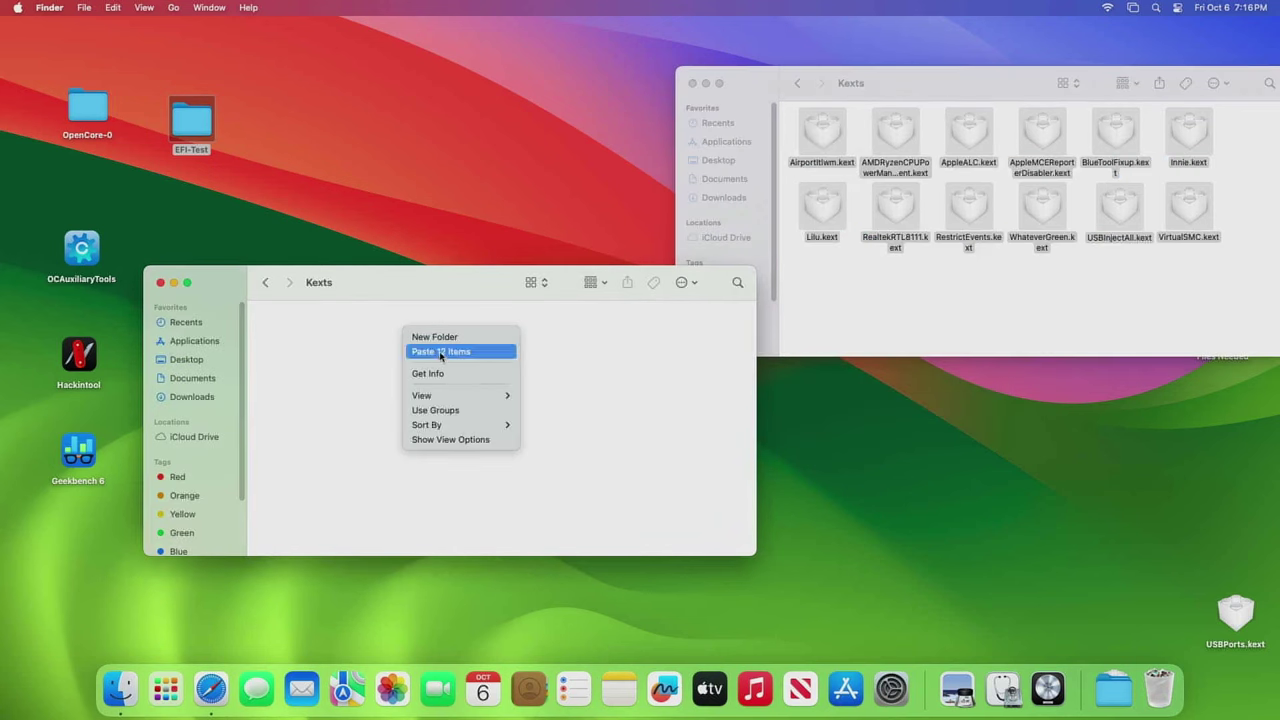
{"action": "left_click", "coordinate": [440, 352]}
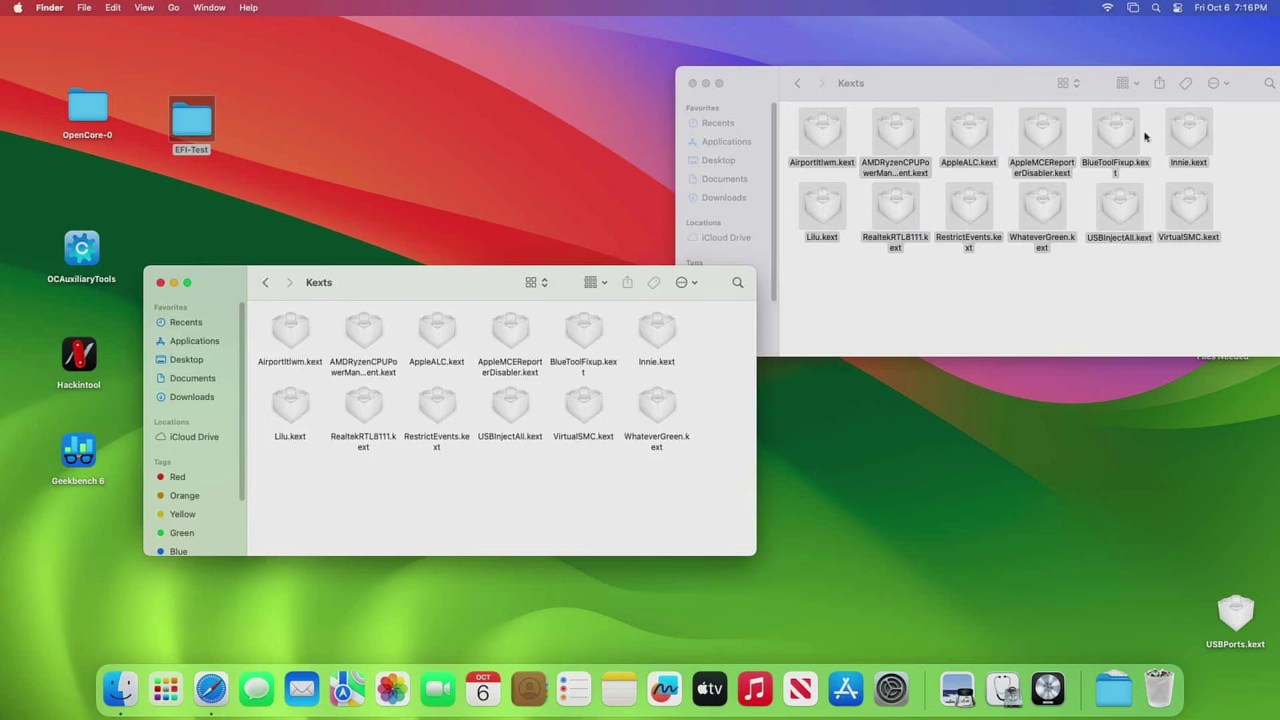
- Copy SSDT-EC-USBX-DESKTOP.aml into EFI-Test's empty ACPI folder
{"action": "left_click", "coordinate": [267, 285]}
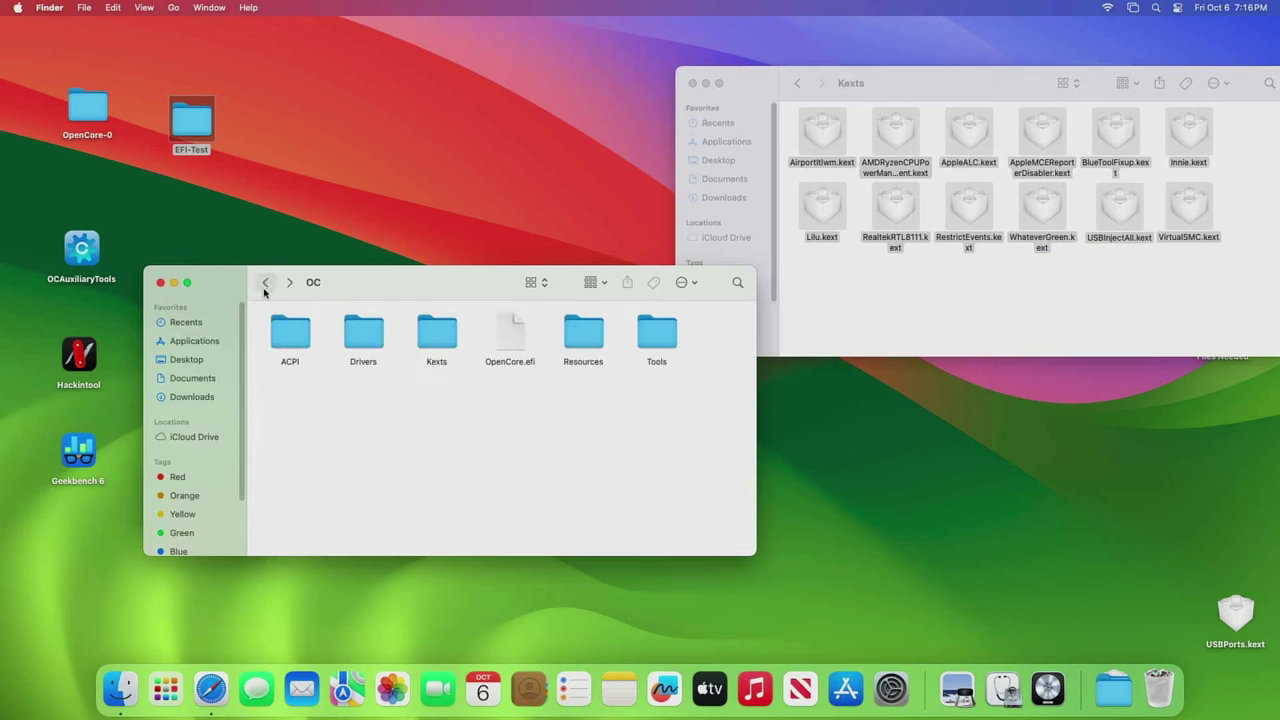
{"action": "left_click", "coordinate": [294, 340]}
{"action": "double_click", "coordinate": [294, 340]}
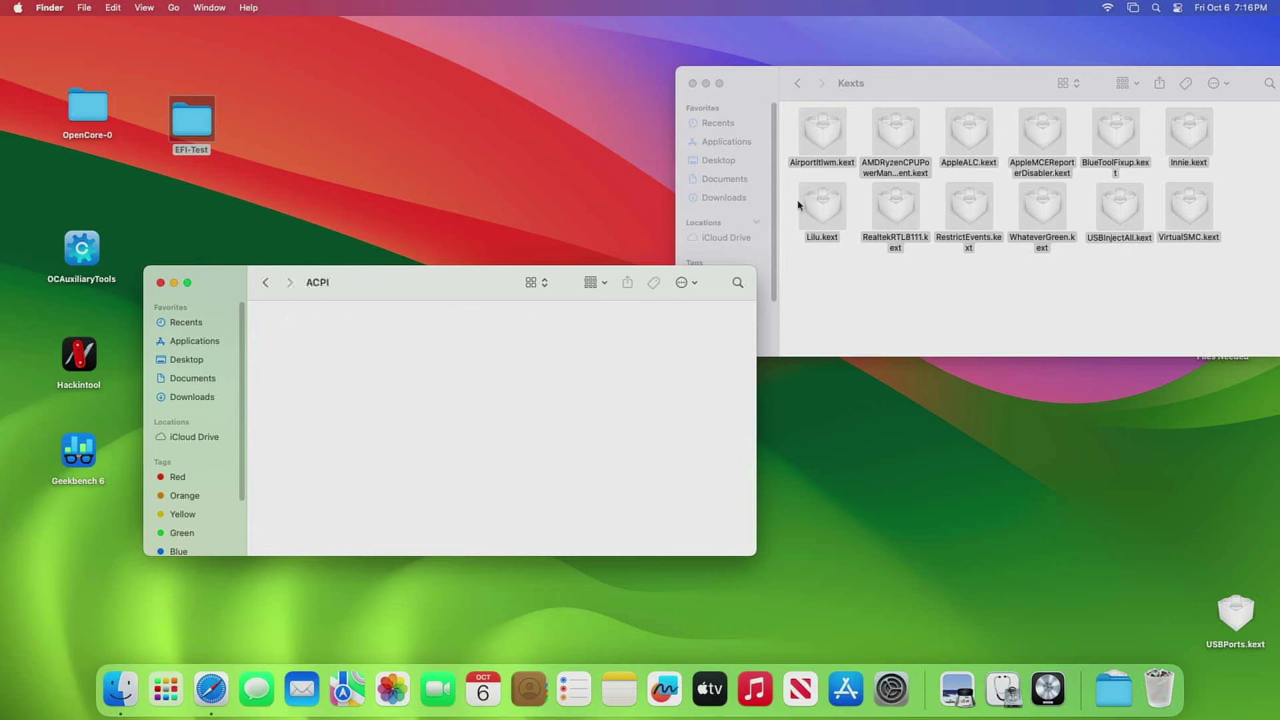
{"action": "left_click", "coordinate": [798, 83]}
{"action": "left_click", "coordinate": [818, 131]}
{"action": "double_click", "coordinate": [818, 131]}
{"action": "right_click", "coordinate": [845, 147]}
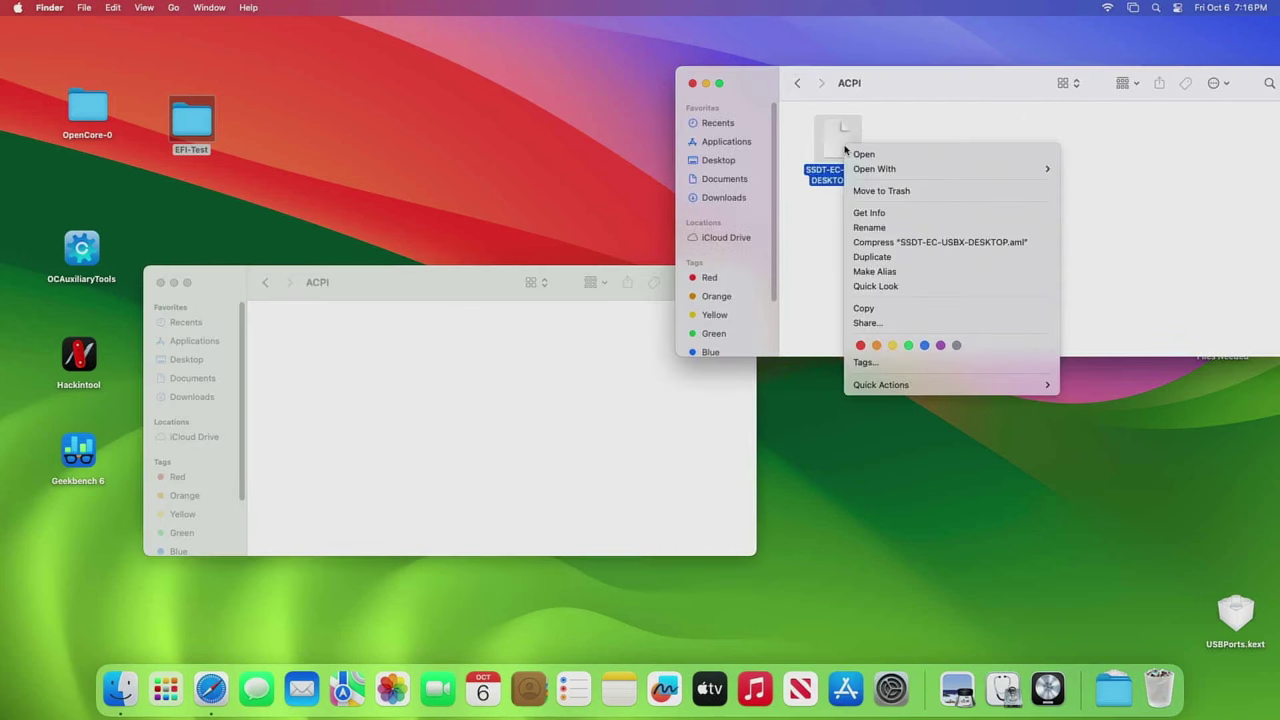
{"action": "left_click", "coordinate": [876, 316]}
{"action": "right_click", "coordinate": [334, 362]}
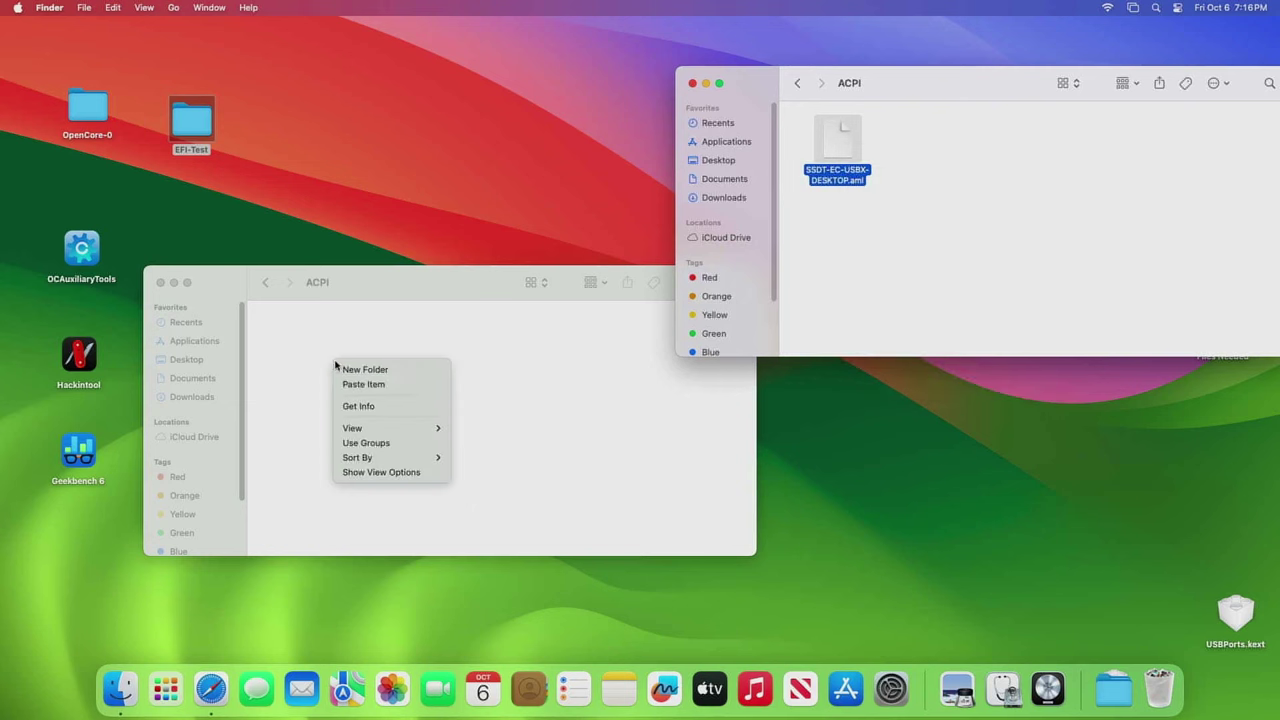
{"action": "left_click", "coordinate": [381, 385]}
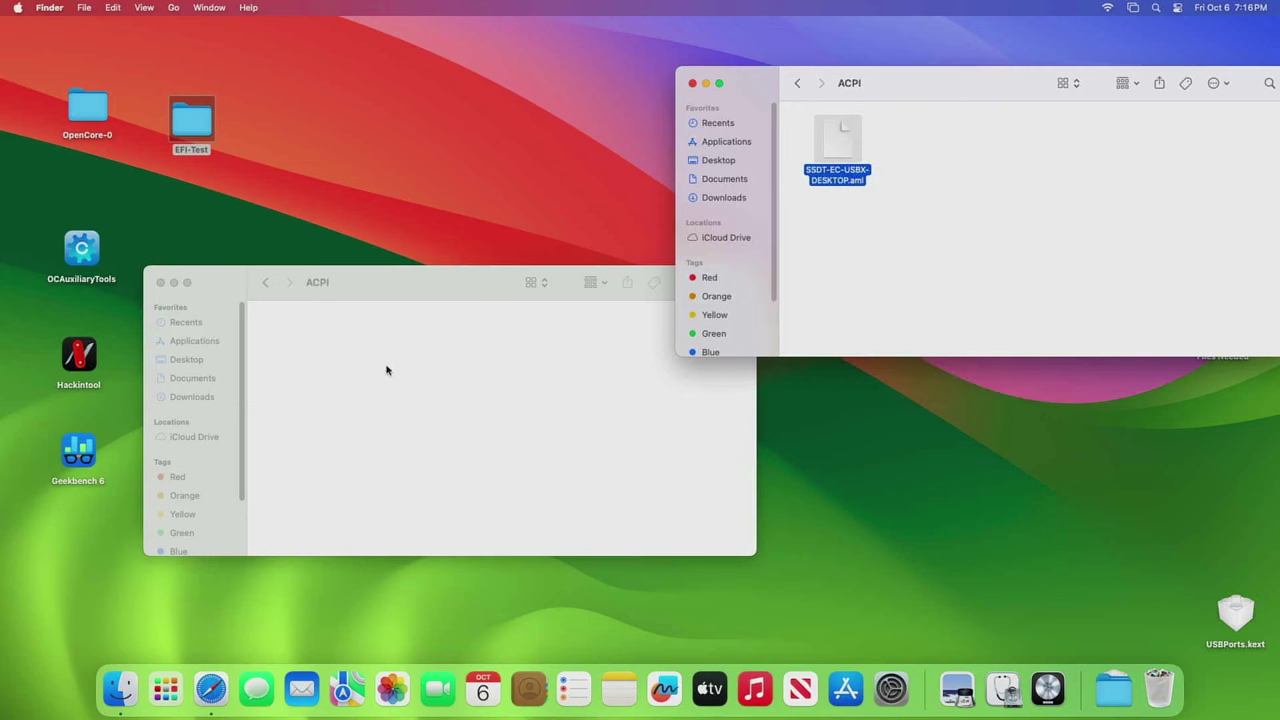
- Close the source ACPI Finder window
{"action": "left_click", "coordinate": [266, 282]}
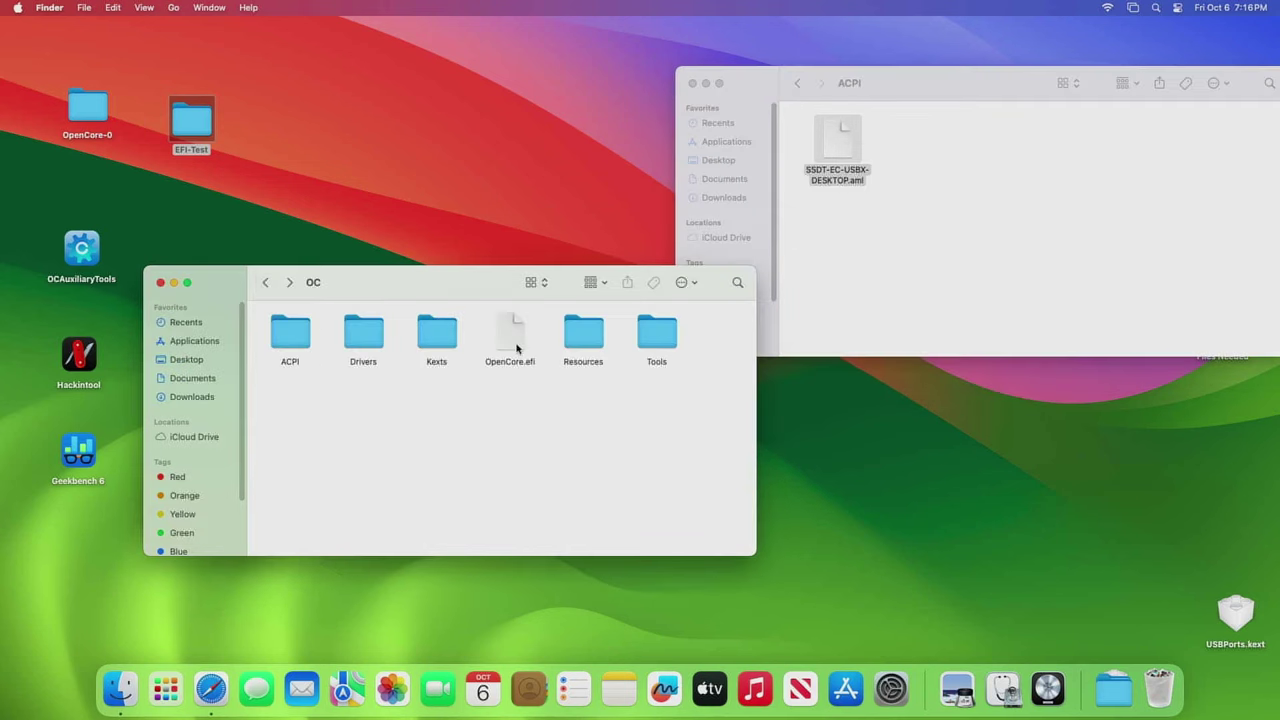
{"action": "left_click_drag", "start_coordinate": [980, 85], "coordinate": [918, 97]}
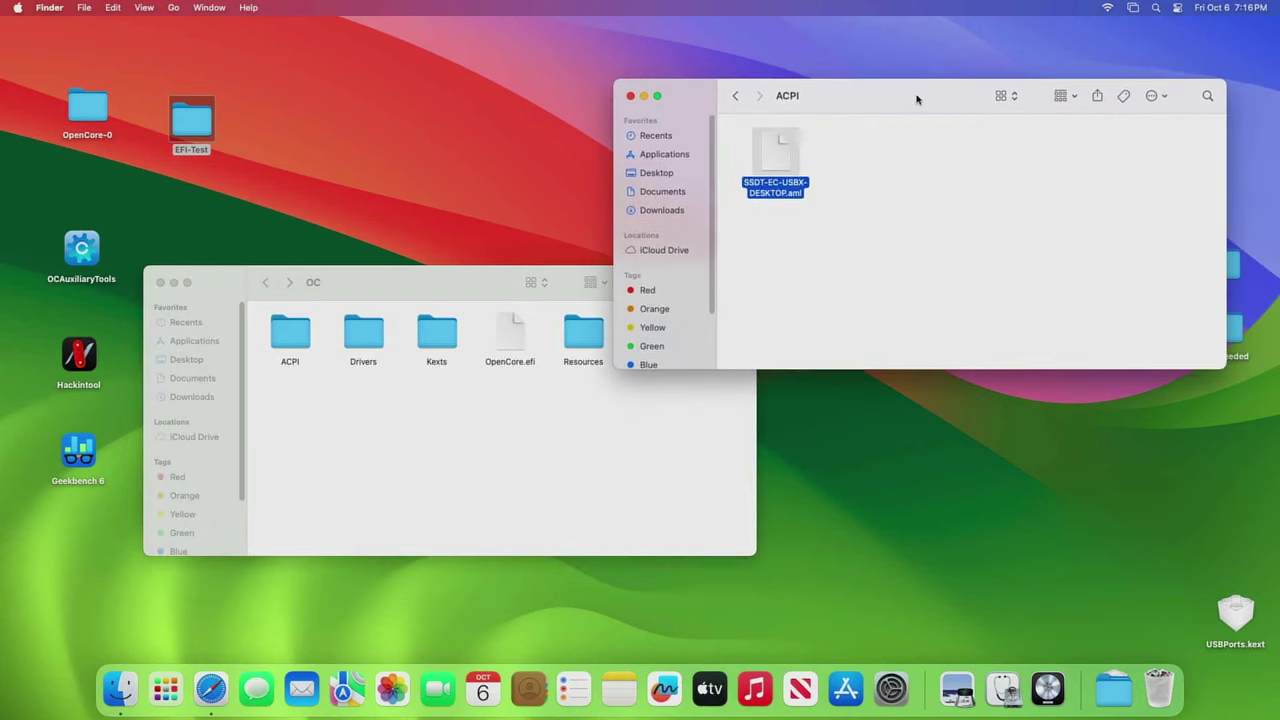
{"action": "left_click", "coordinate": [630, 95]}
- Put away the OC folder window and check the recent downloads
{"action": "key", "text": "super+w"}
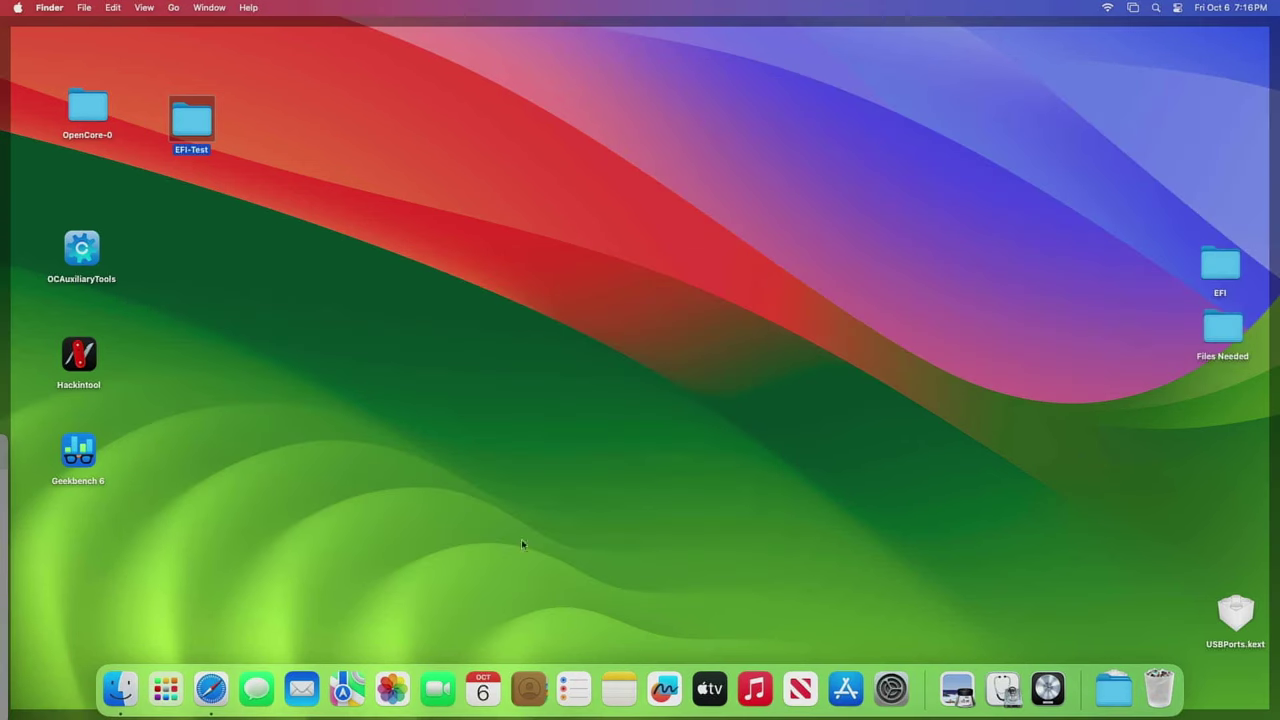
{"action": "left_click", "coordinate": [1110, 690]}
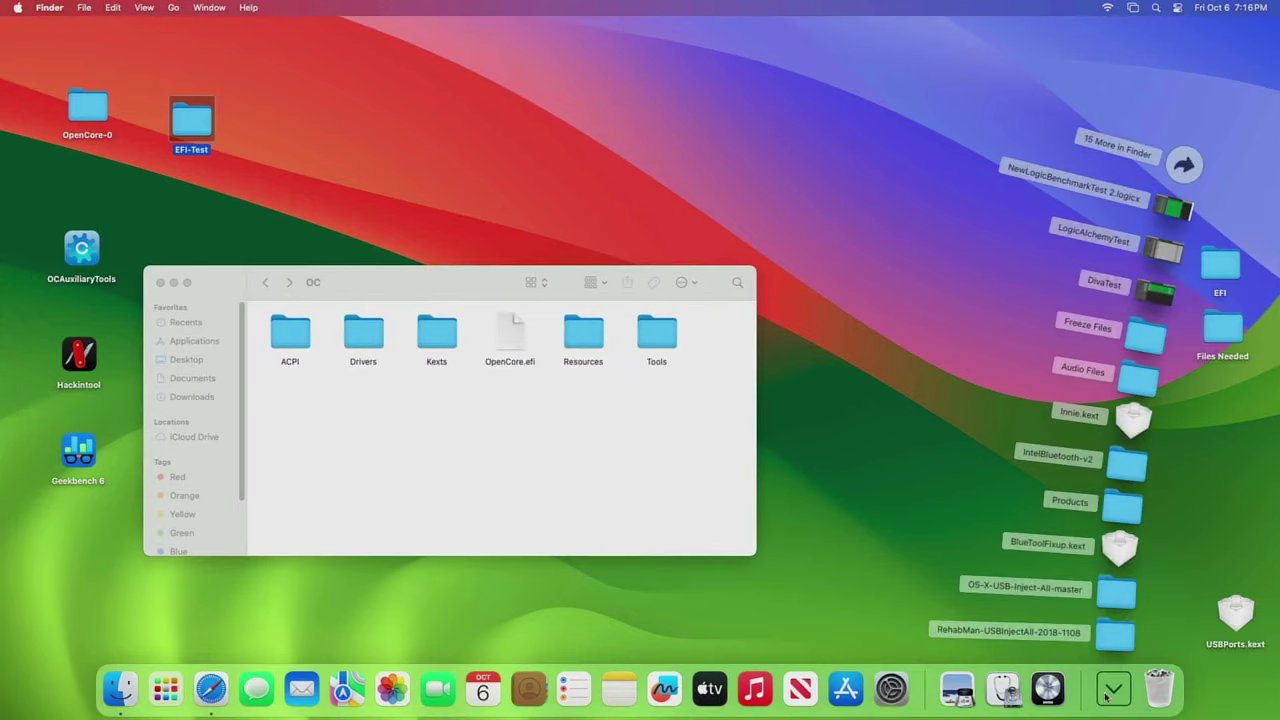
{"action": "left_click", "coordinate": [966, 540]}
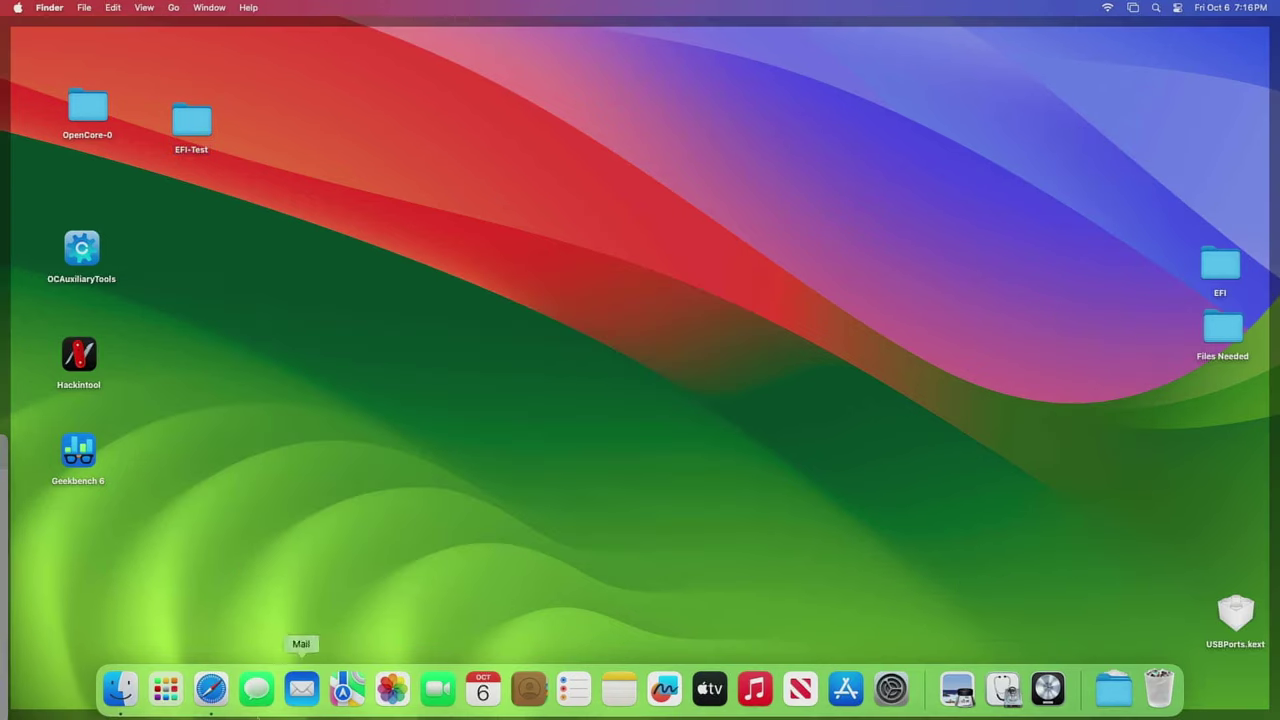
- Download Starting AMD Config.plist from technolli.com's Downloads & Links page, allowing the download
{"action": "left_click", "coordinate": [211, 688]}
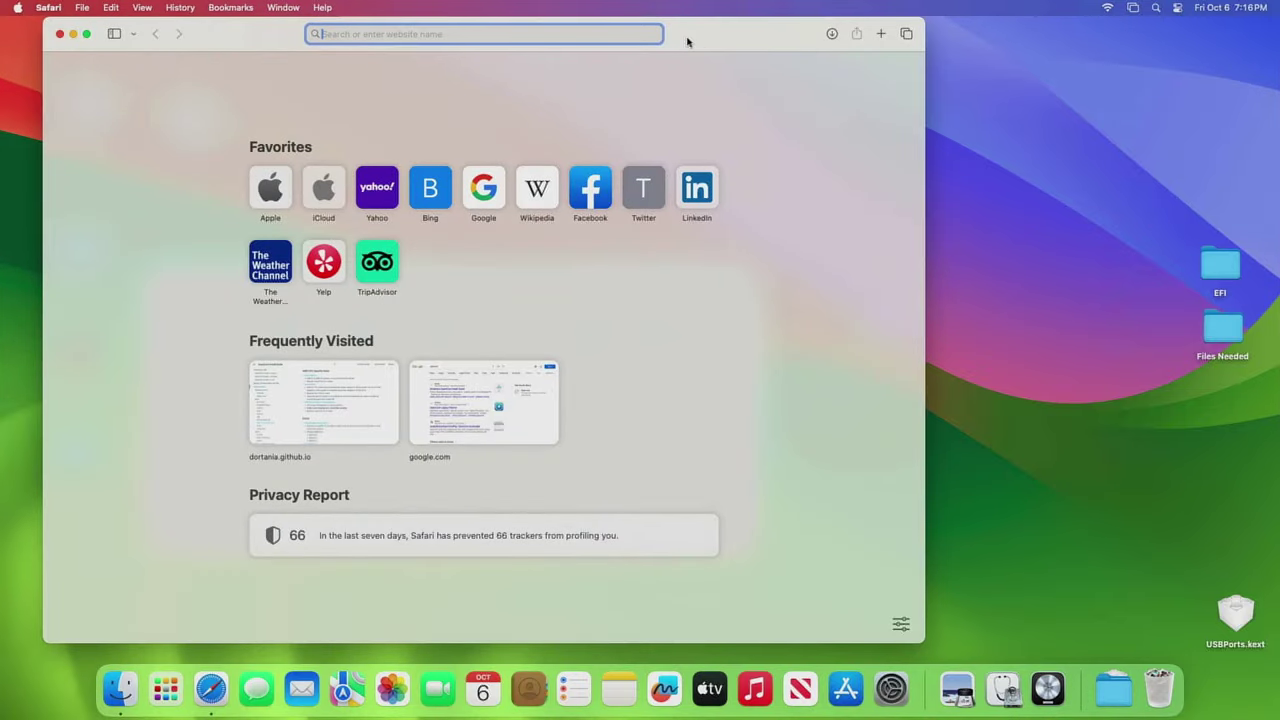
{"action": "type", "text": "tect"}
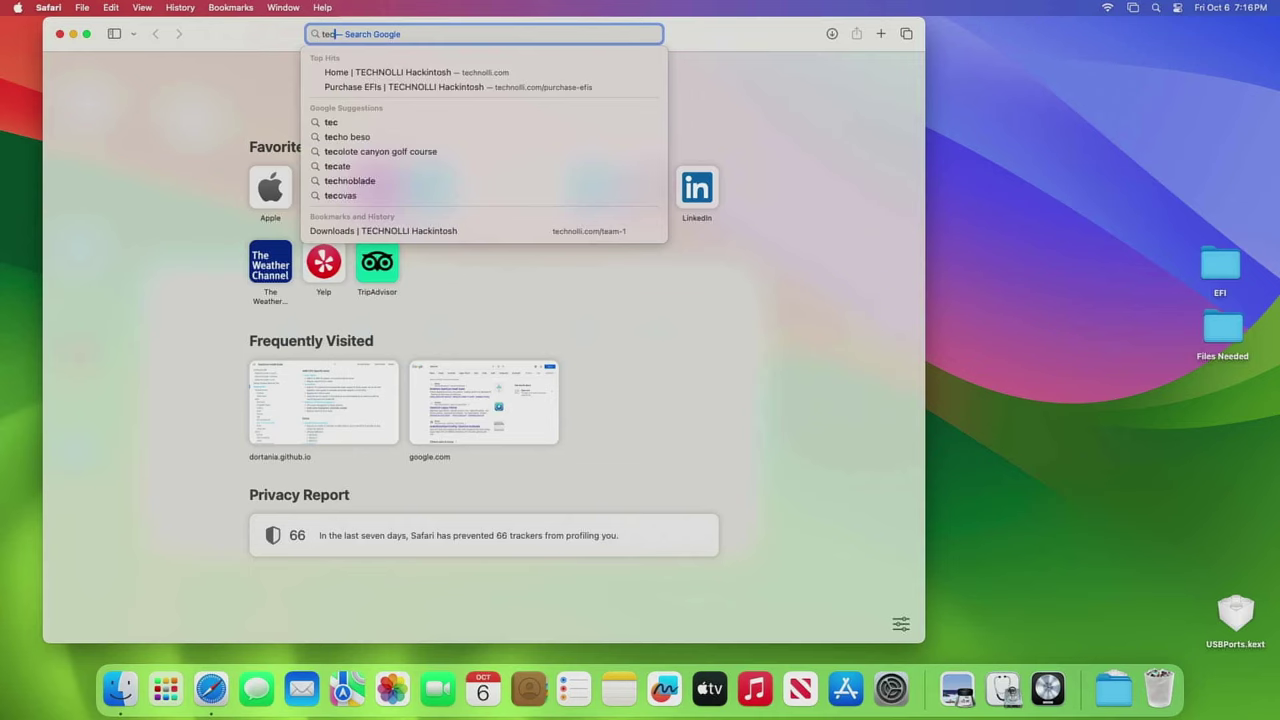
{"action": "key", "text": "Down"}
{"action": "key", "text": "Return"}
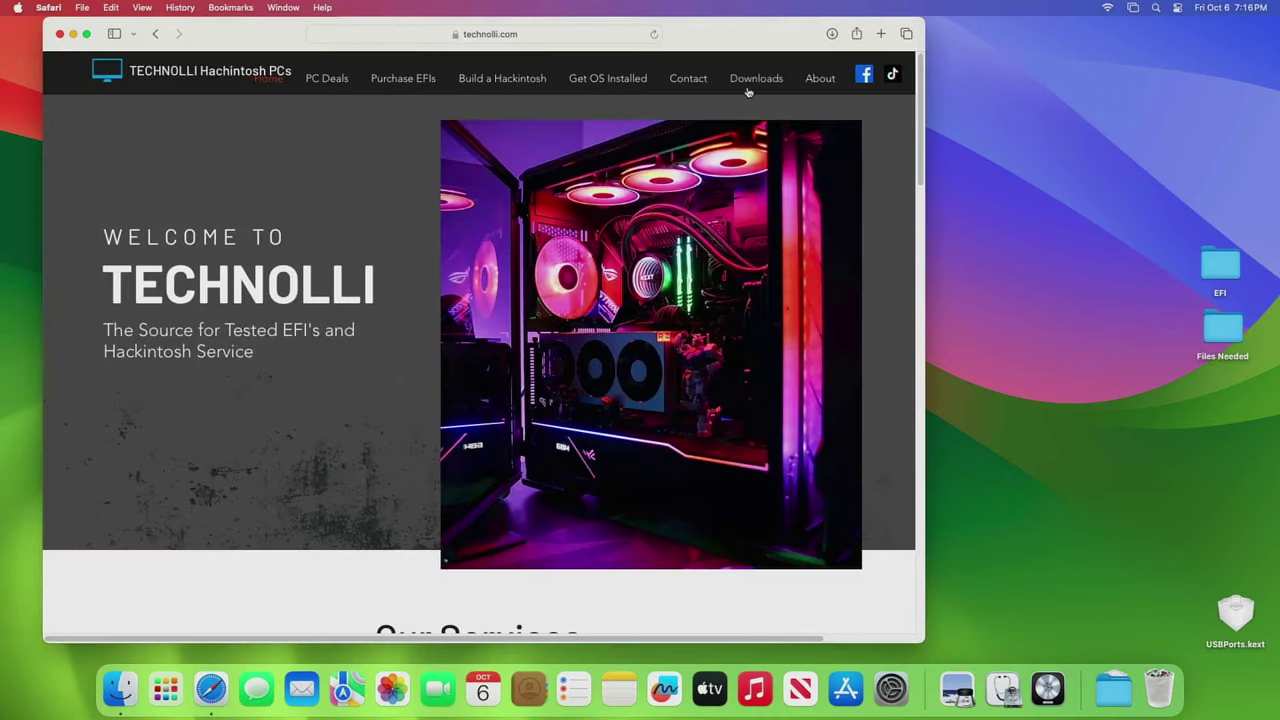
{"action": "left_click", "coordinate": [752, 82]}
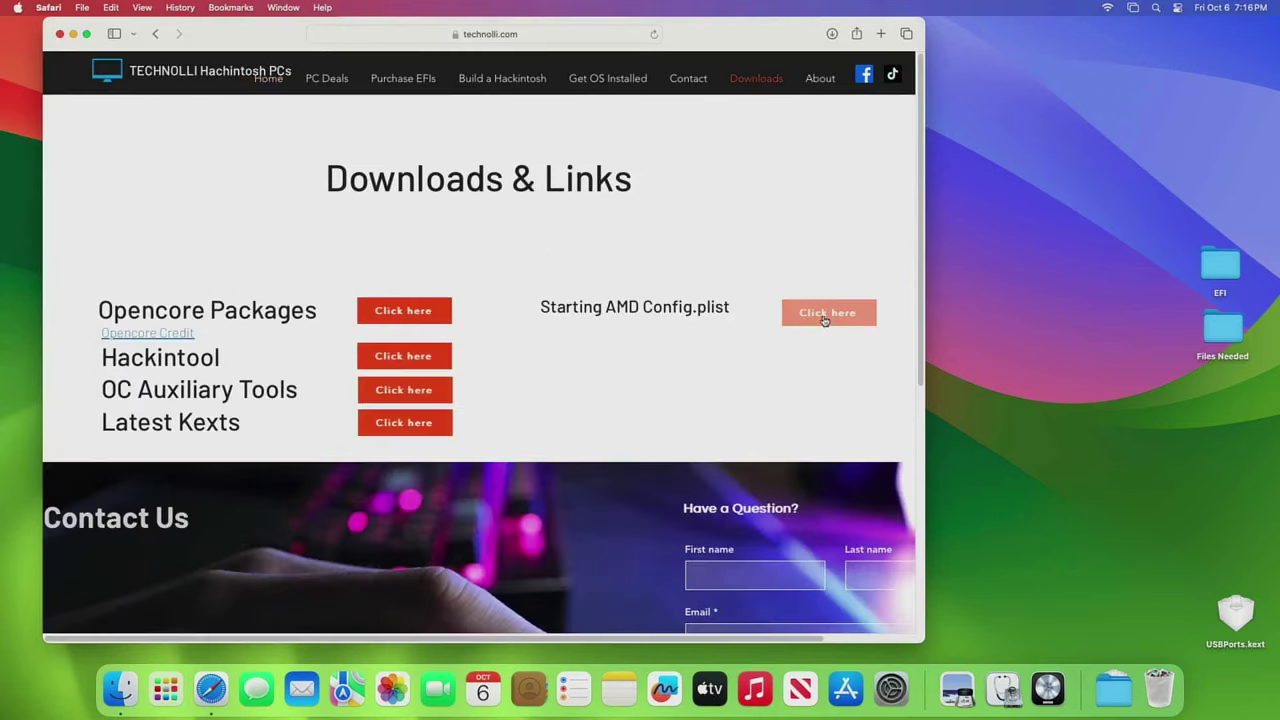
{"action": "left_click", "coordinate": [825, 315]}
{"action": "left_click", "coordinate": [600, 370]}
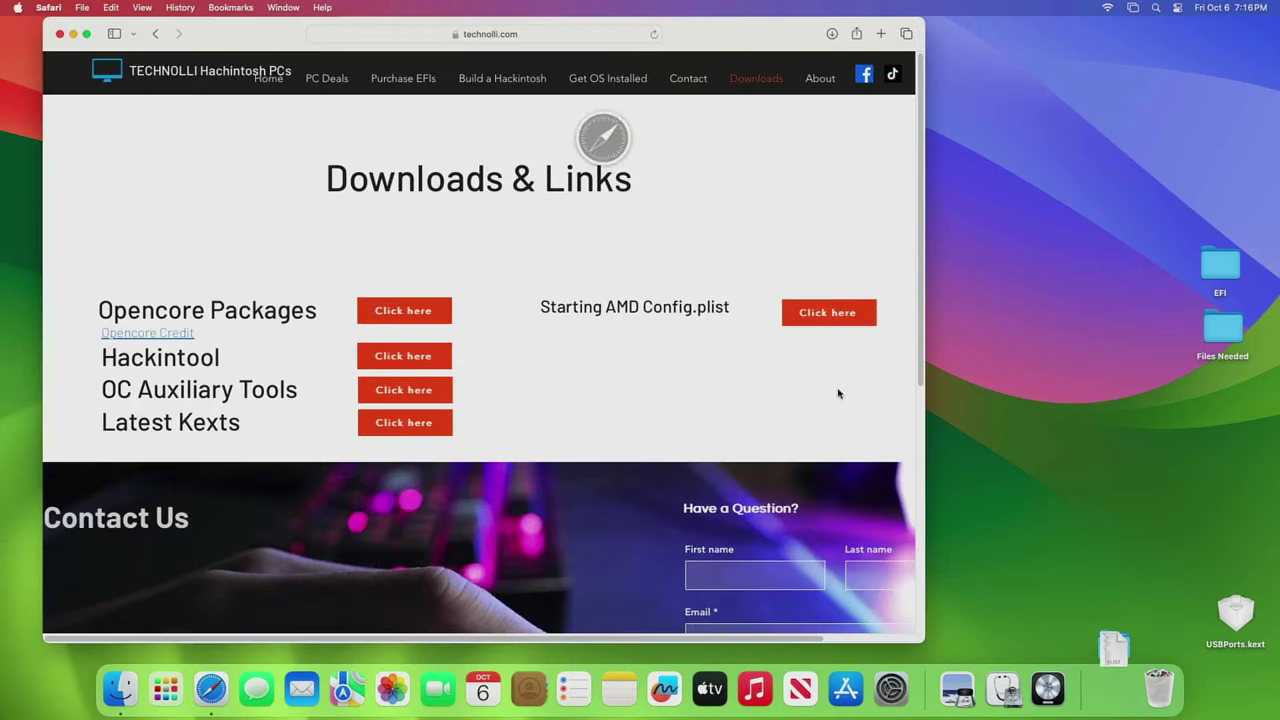
{"action": "left_click", "coordinate": [73, 35]}
- Drag config.plist from Downloads into the OC folder beside ACPI, Drivers and Kexts
{"action": "left_click", "coordinate": [545, 426]}
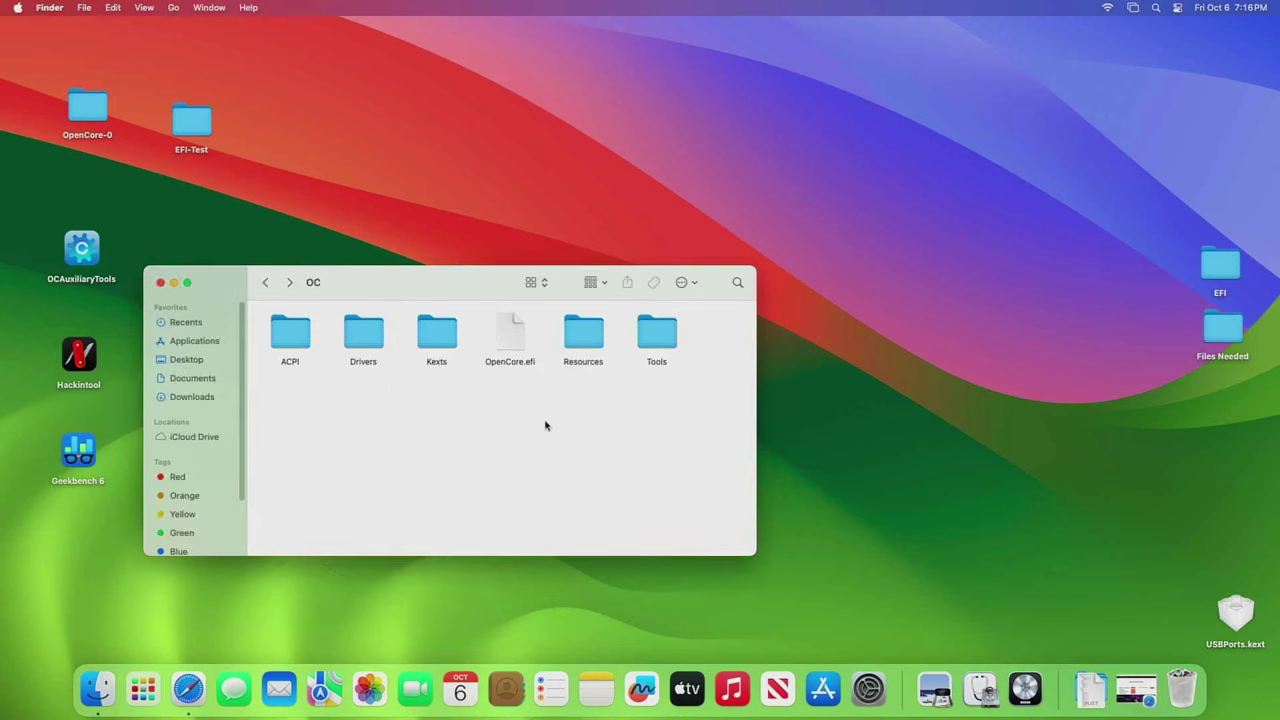
{"action": "left_click", "coordinate": [1090, 690]}
{"action": "left_click_drag", "start_coordinate": [1094, 622], "coordinate": [423, 407]}
{"action": "left_click", "coordinate": [541, 476]}
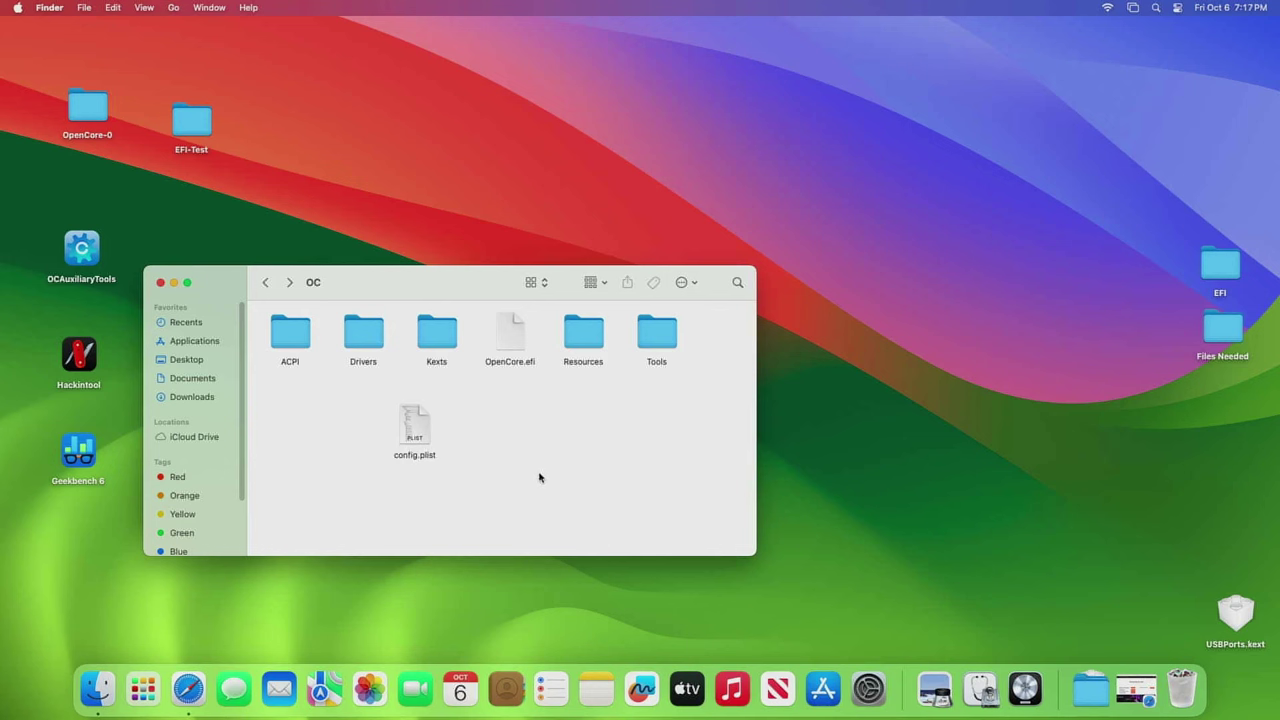
{"action": "left_click_drag", "start_coordinate": [498, 300], "coordinate": [836, 143]}
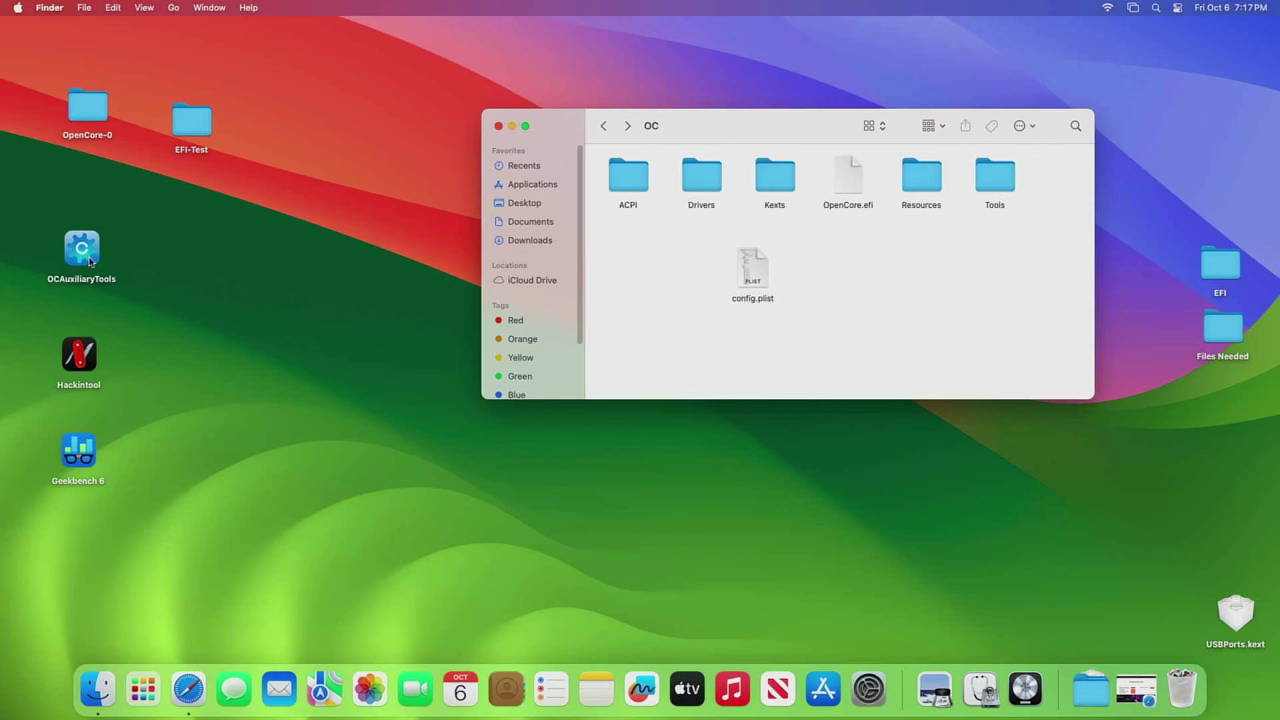
- Open Desktop/EFI-Test/OC/config.plist in OCAuxiliaryTools
{"action": "double_click", "coordinate": [89, 261]}
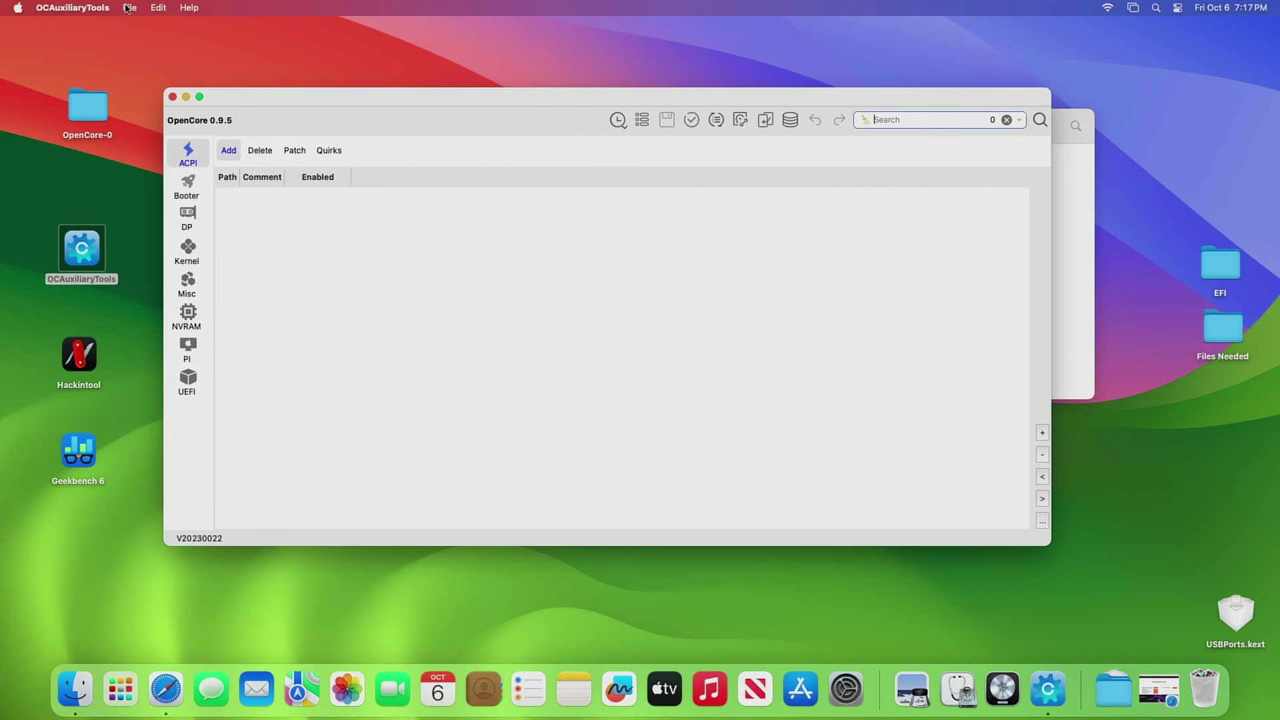
{"action": "left_click", "coordinate": [128, 8]}
{"action": "left_click", "coordinate": [155, 41]}
{"action": "left_click", "coordinate": [428, 176]}
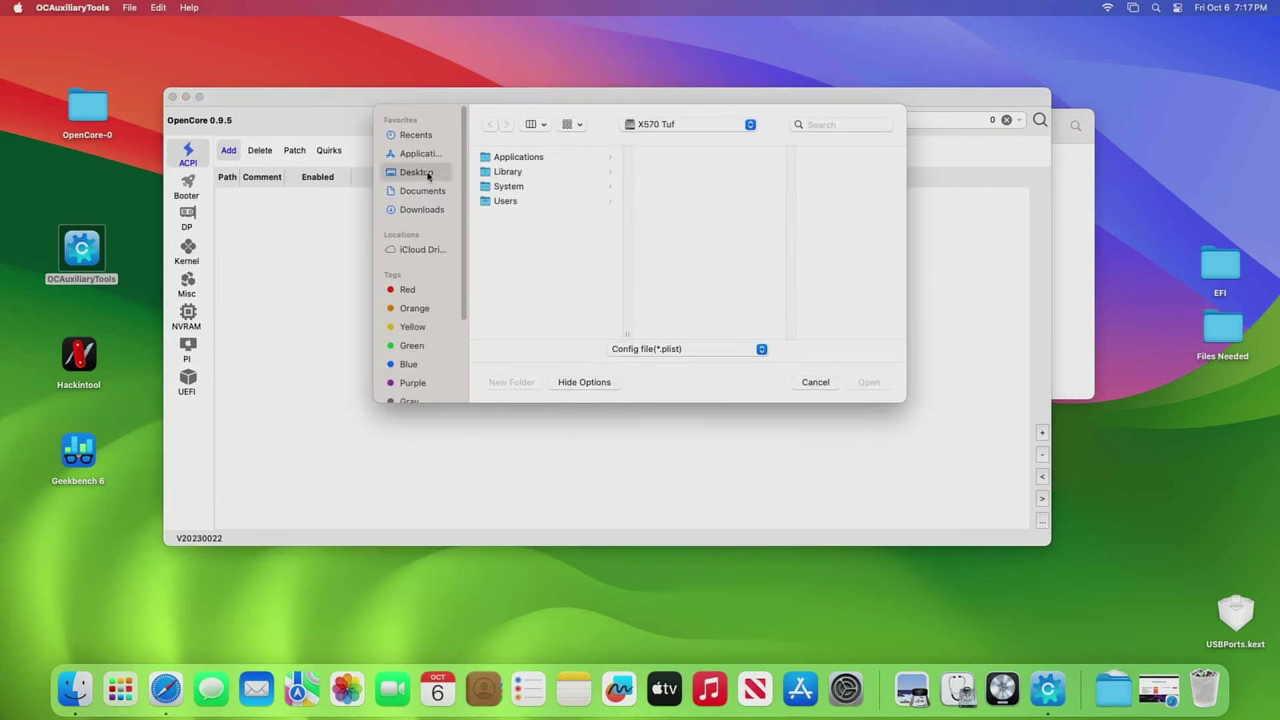
{"action": "left_click", "coordinate": [668, 238]}
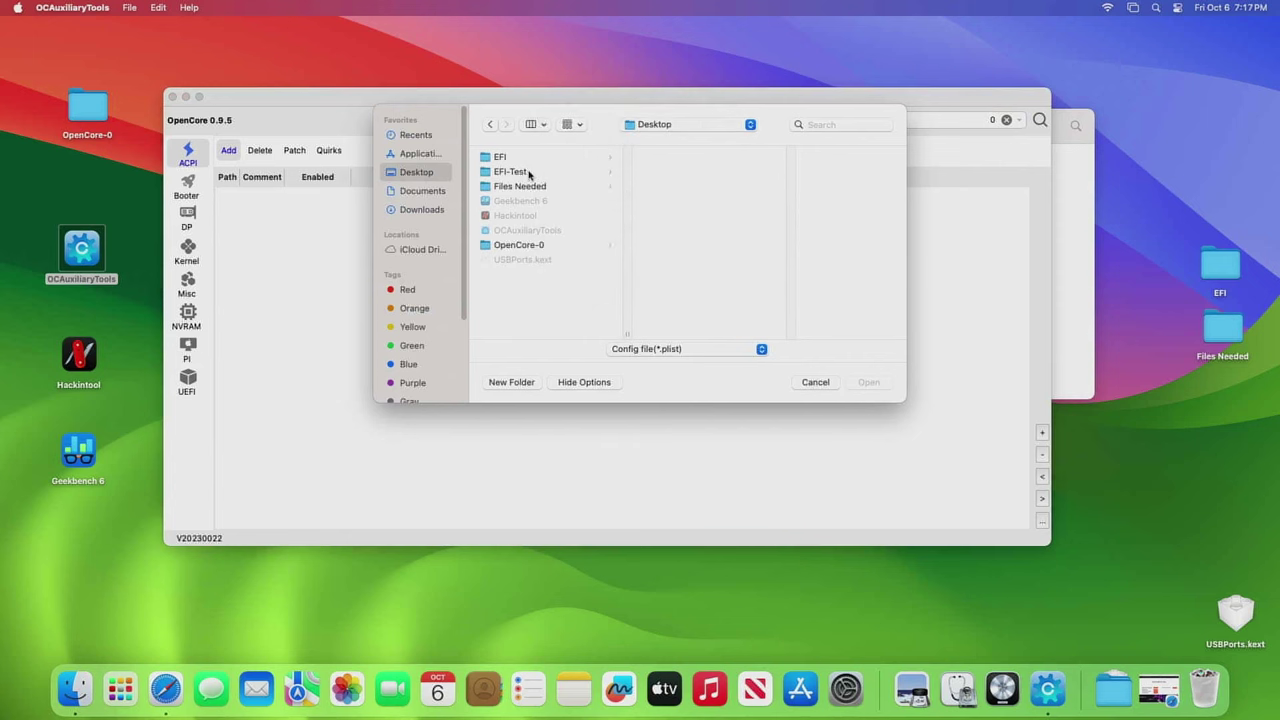
{"action": "left_click", "coordinate": [515, 171]}
{"action": "left_click", "coordinate": [665, 172]}
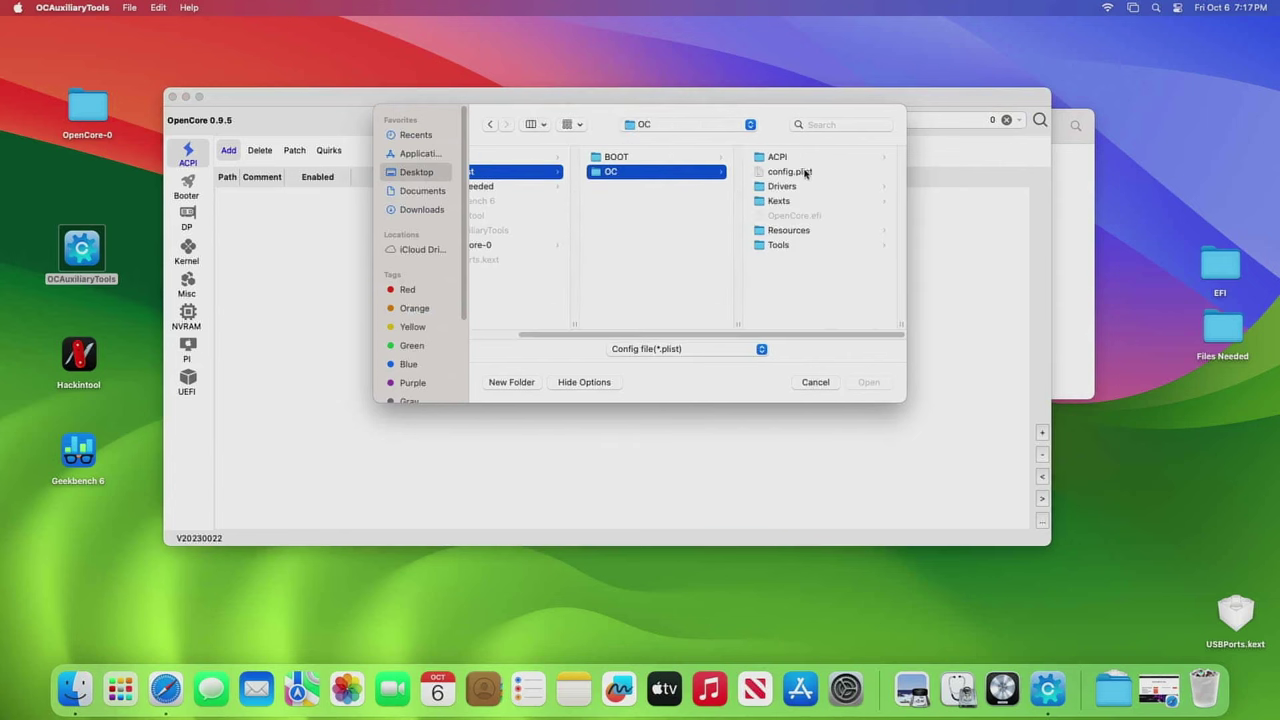
{"action": "left_click", "coordinate": [806, 172]}
{"action": "left_click", "coordinate": [869, 383]}
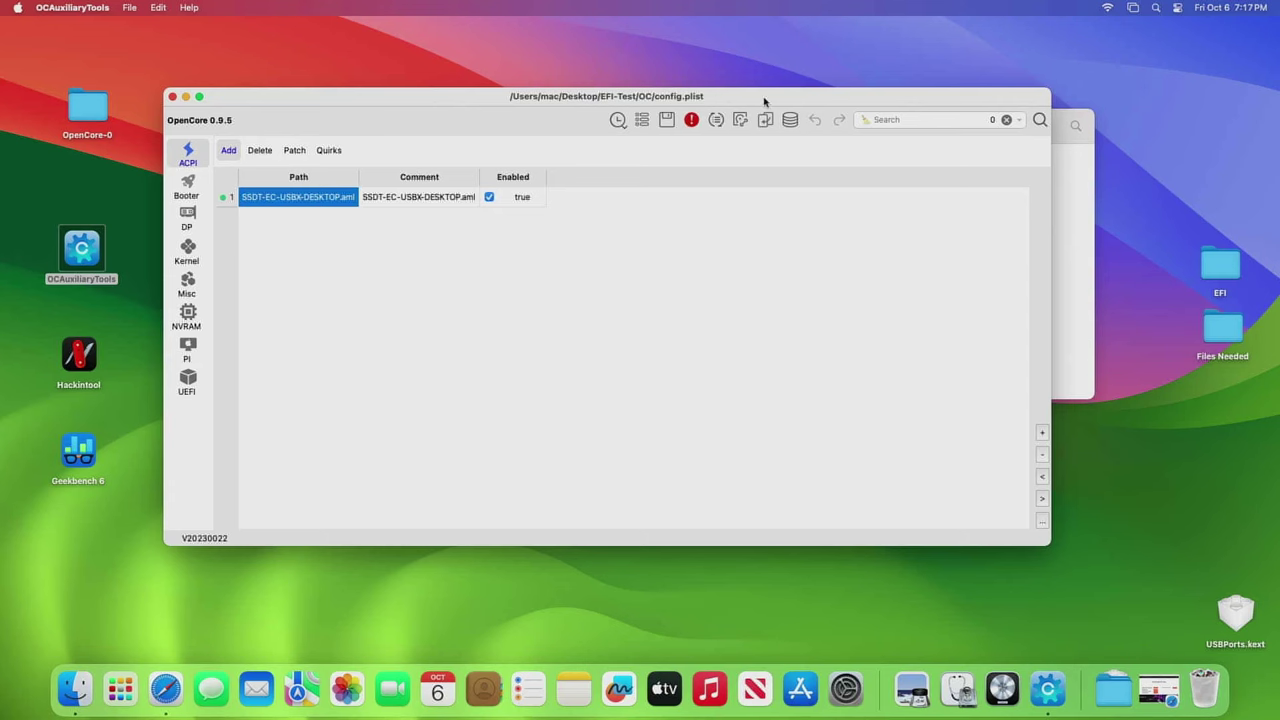
{"action": "left_click_drag", "start_coordinate": [763, 100], "coordinate": [683, 163]}
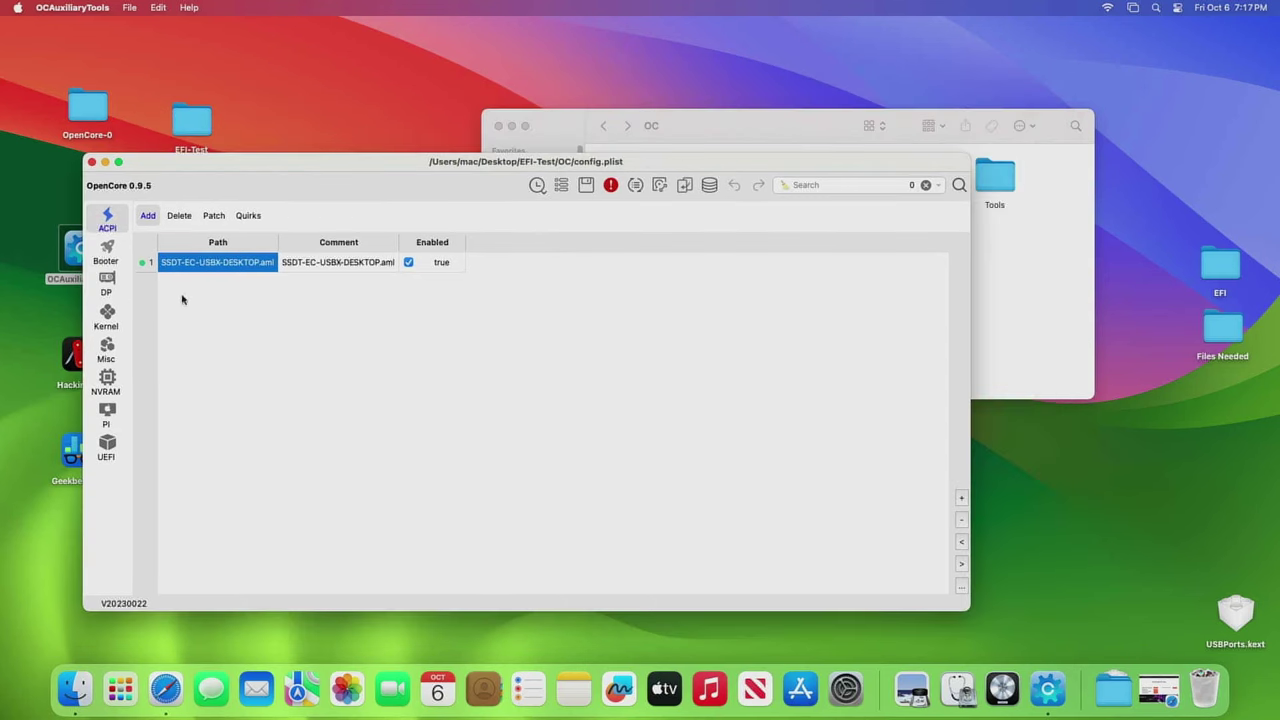
- Show the Kernel section and select the USBPorts.kext entry
{"action": "left_click", "coordinate": [108, 318]}
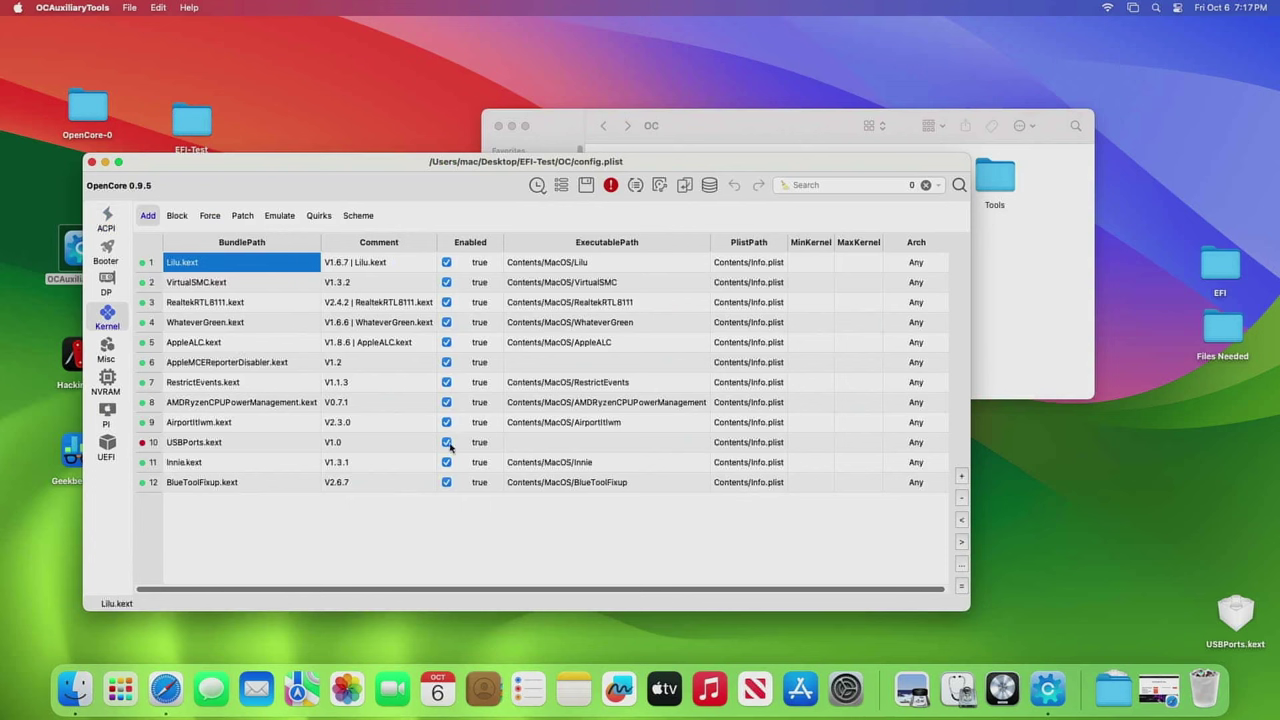
{"action": "left_click", "coordinate": [406, 450]}
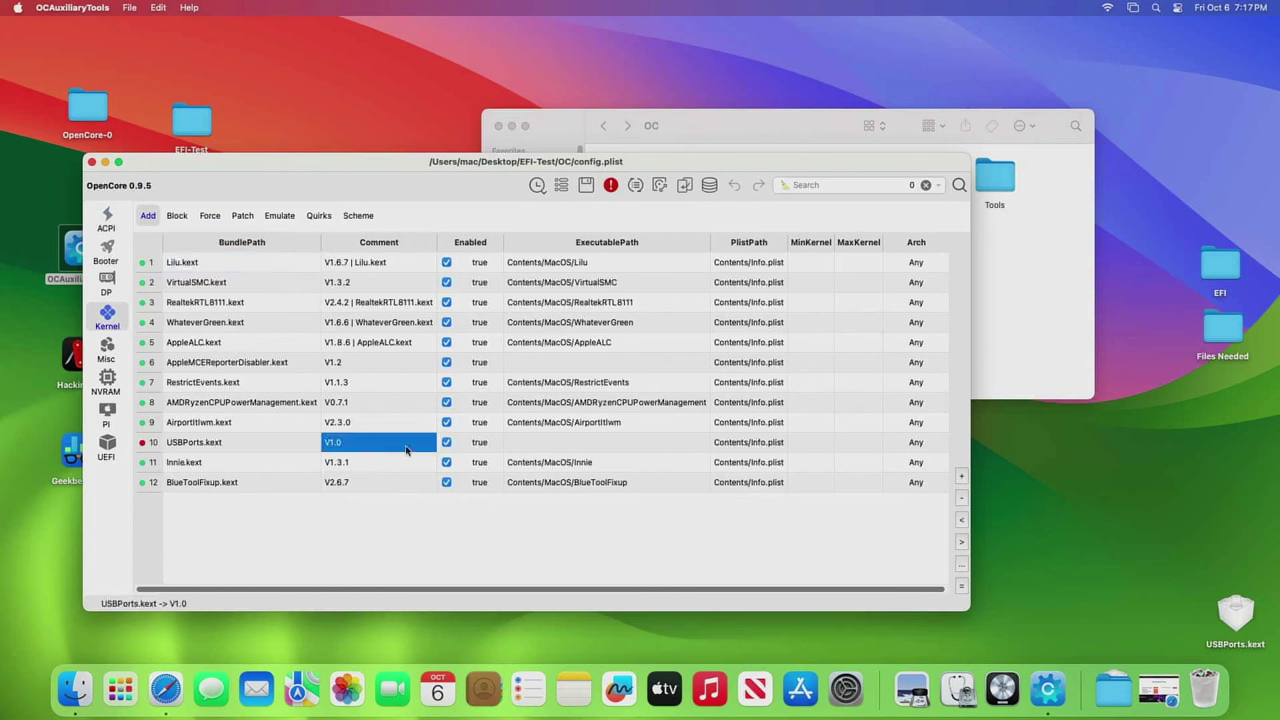
{"action": "left_click", "coordinate": [245, 447]}
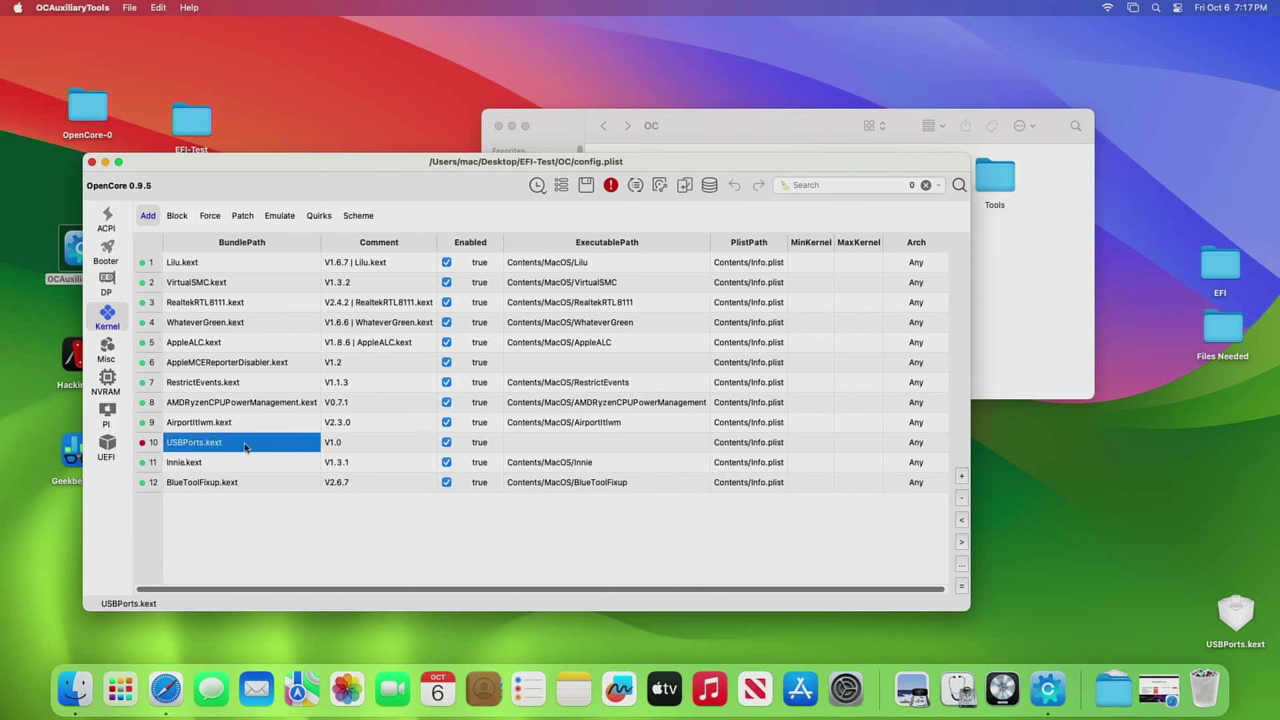
- Remove USBPorts.kext from the Kernel Add list and open the Kexts folder in Finder
{"action": "left_click", "coordinate": [961, 498]}
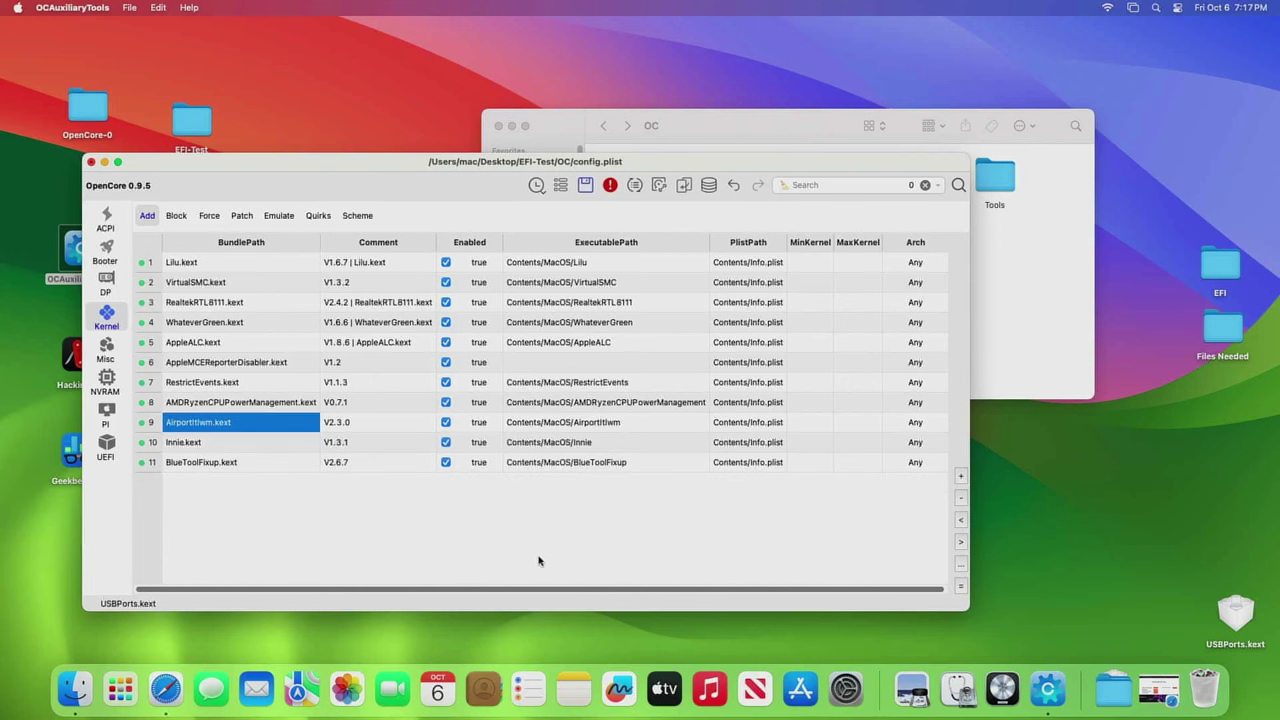
{"action": "left_click", "coordinate": [836, 136]}
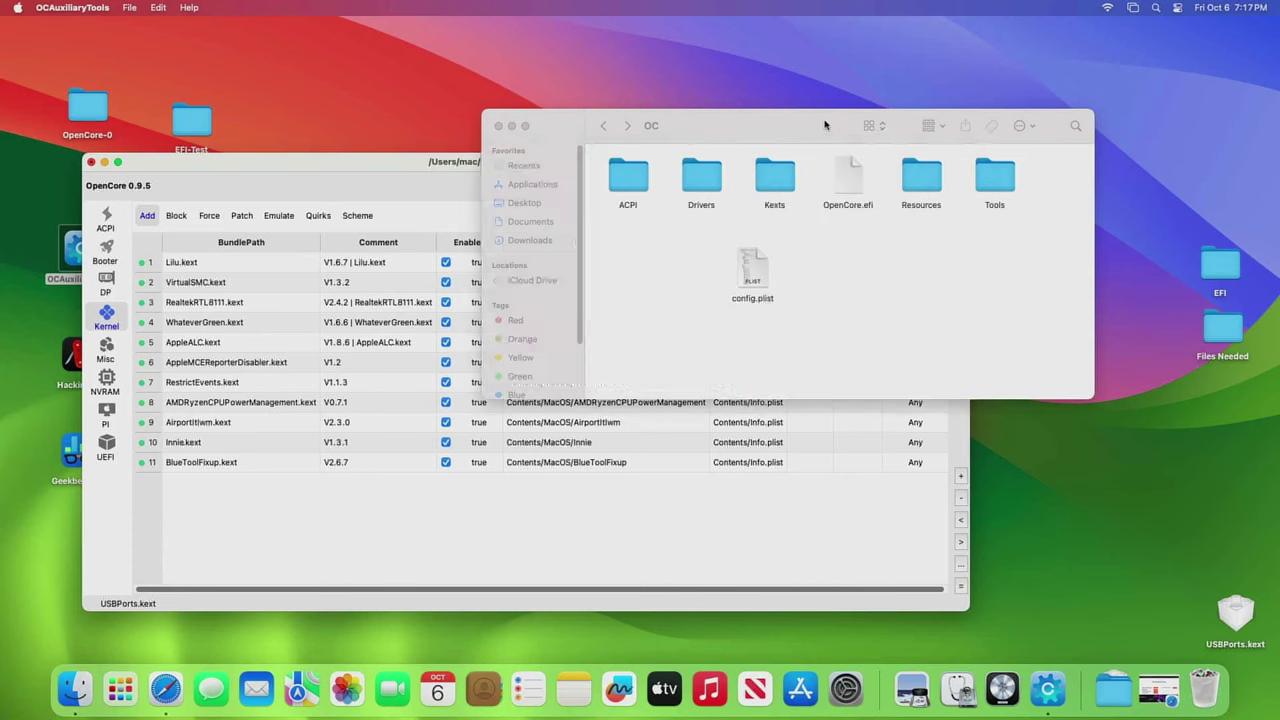
{"action": "double_click", "coordinate": [776, 185]}
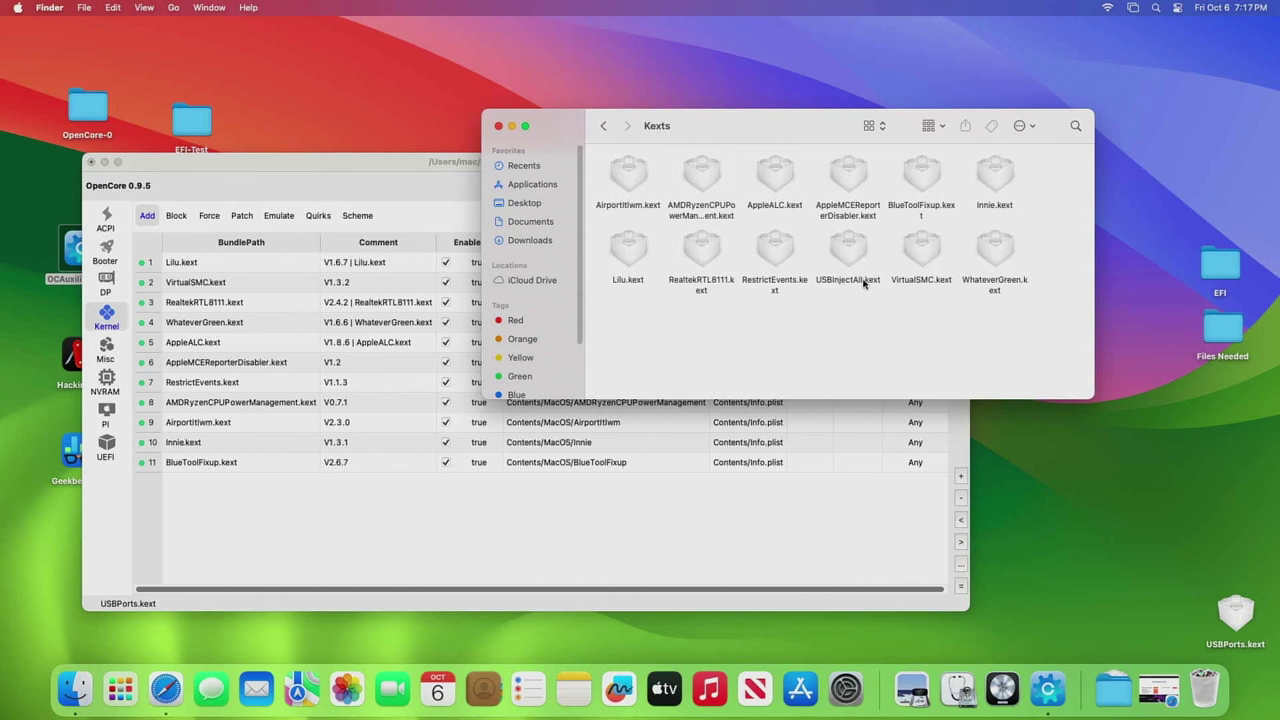
{"action": "left_click", "coordinate": [715, 510]}
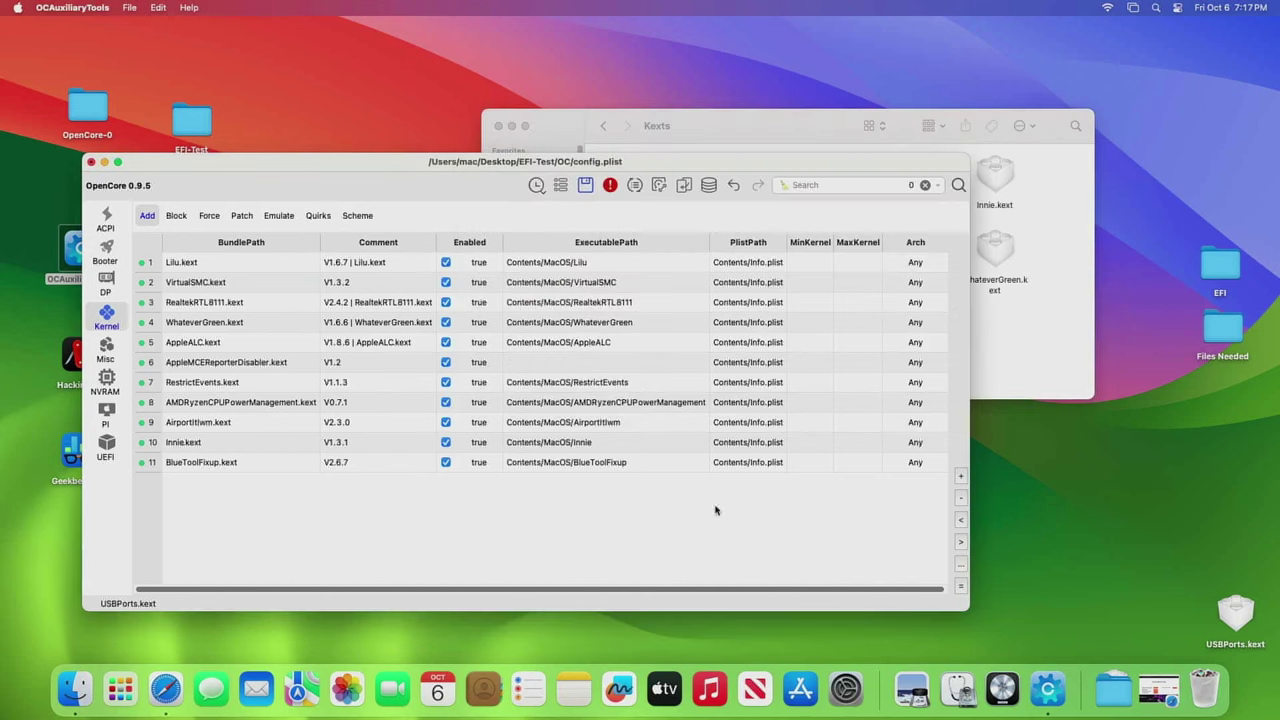
- Add USBInjectAll.kext from OC/Kexts as a new Kernel Add entry
{"action": "left_click", "coordinate": [961, 479]}
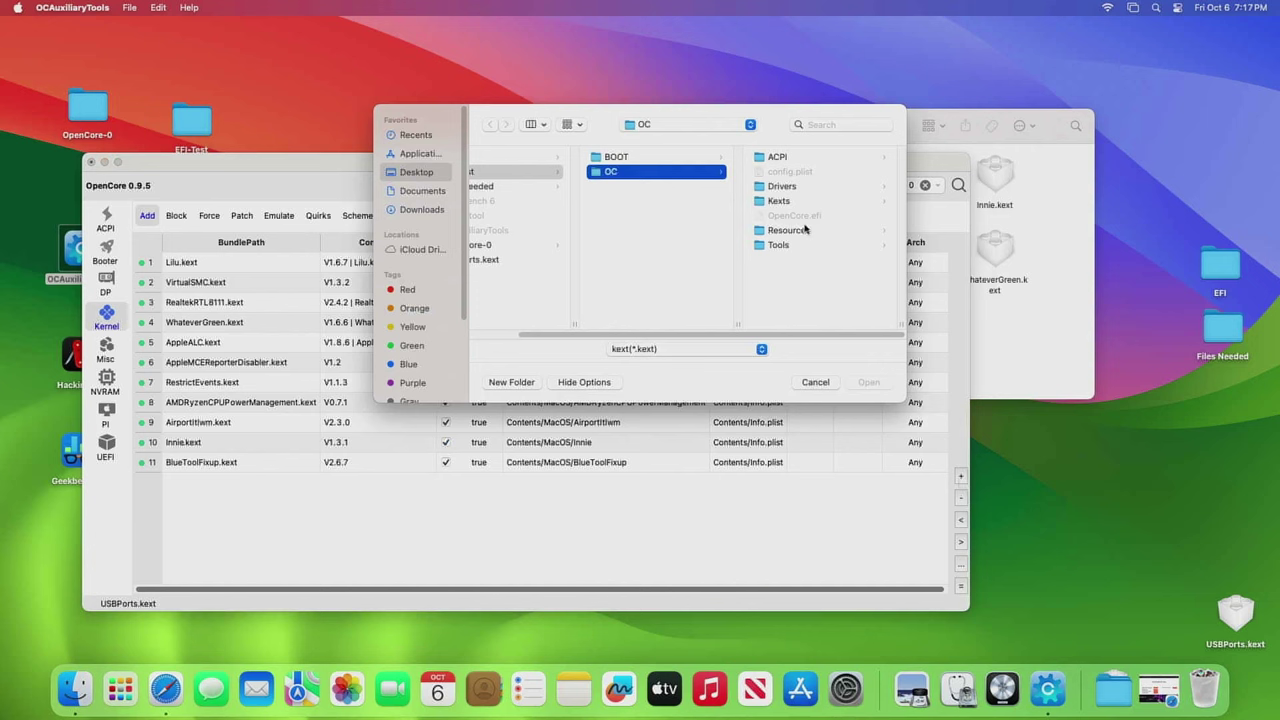
{"action": "left_click", "coordinate": [785, 201]}
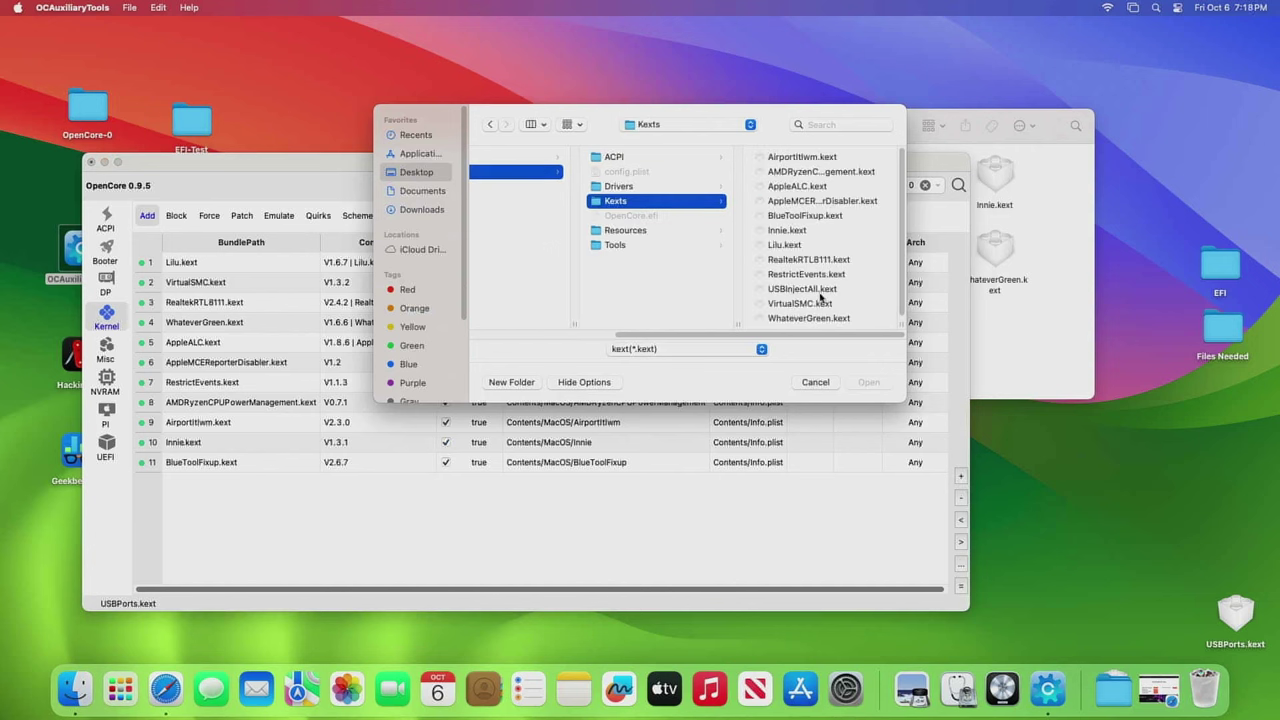
{"action": "left_click", "coordinate": [802, 289]}
{"action": "left_click", "coordinate": [867, 382]}
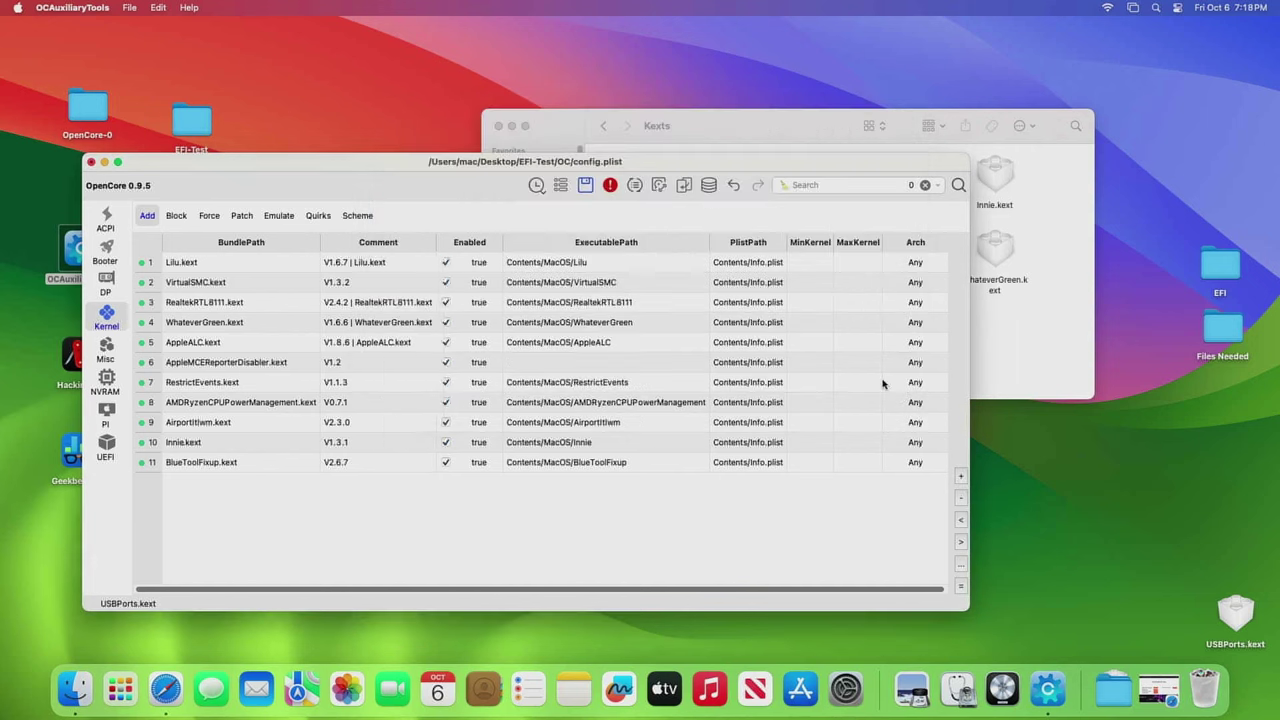
{"action": "left_click", "coordinate": [421, 533]}
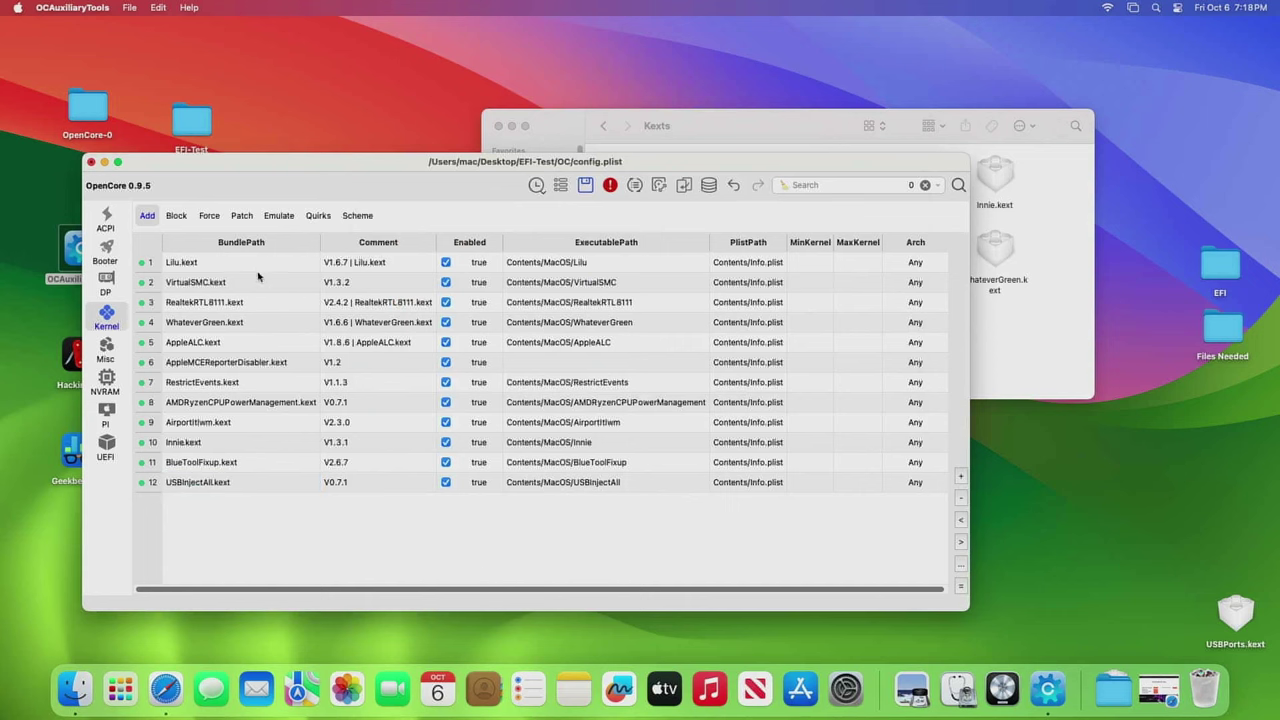
- Close the Finder Kexts window and return focus to the config editor
{"action": "left_click_drag", "start_coordinate": [766, 137], "coordinate": [955, 81]}
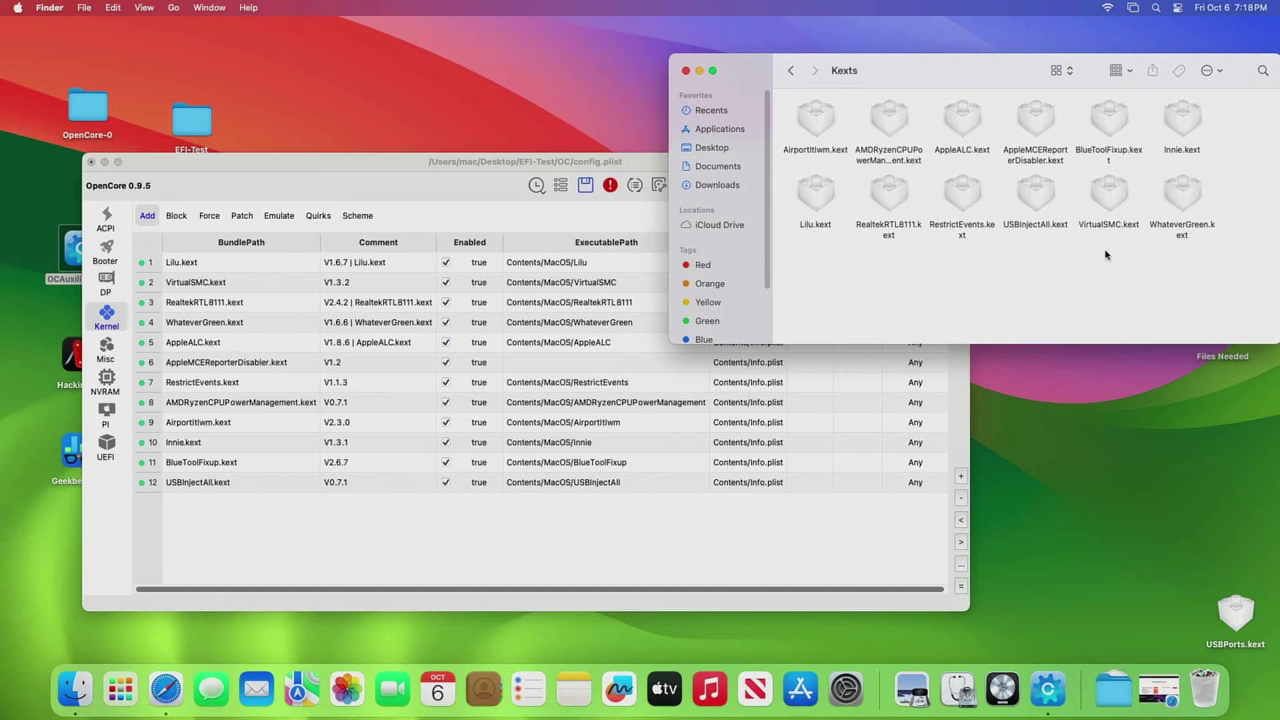
{"action": "left_click", "coordinate": [790, 71]}
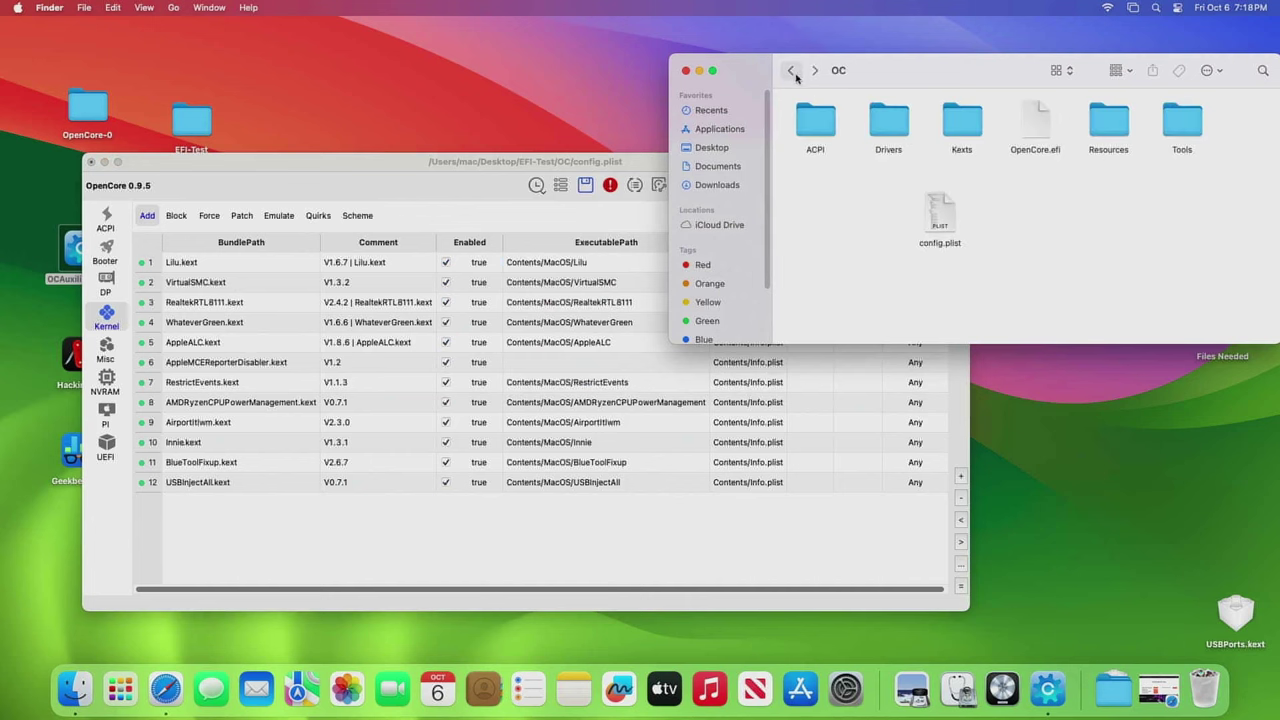
{"action": "left_click", "coordinate": [684, 71]}
{"action": "left_click", "coordinate": [585, 187]}
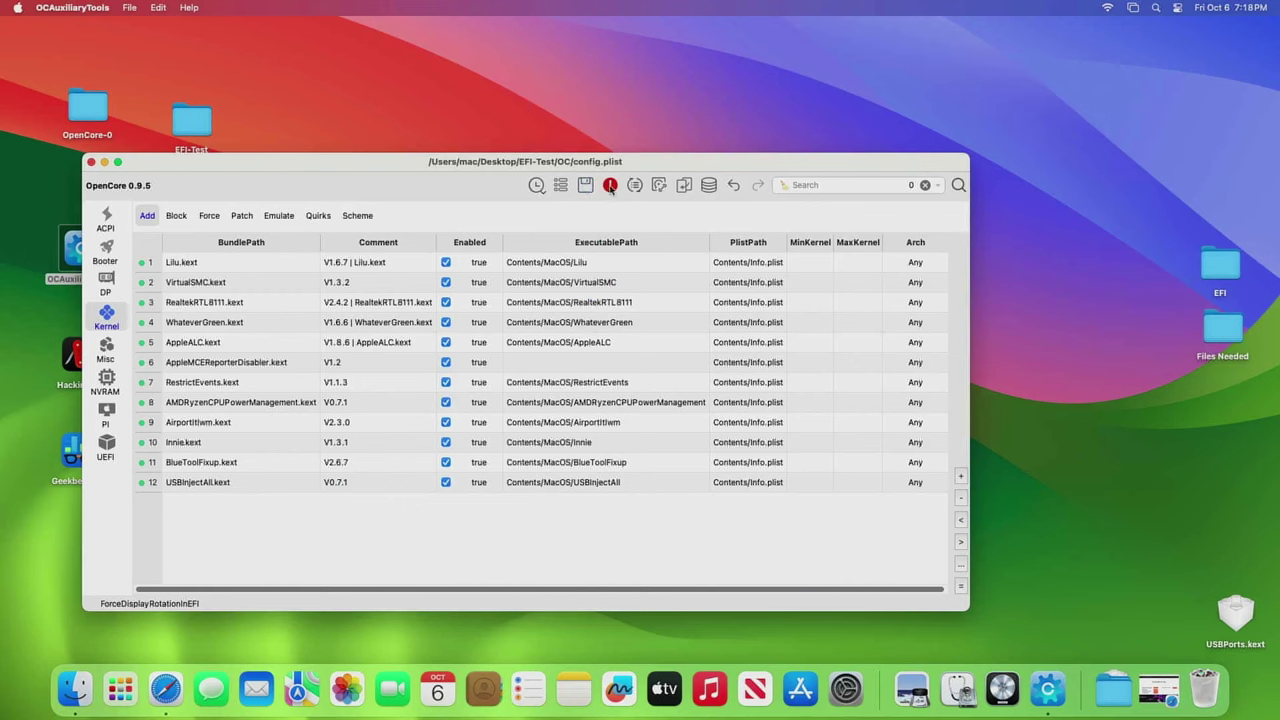
- Validate, generate MacPro7,1 serial, MLB and SystemUUID in PlatformInfo, then save with no issues
{"action": "left_click", "coordinate": [610, 186]}
{"action": "left_click_drag", "start_coordinate": [555, 272], "coordinate": [889, 102]}
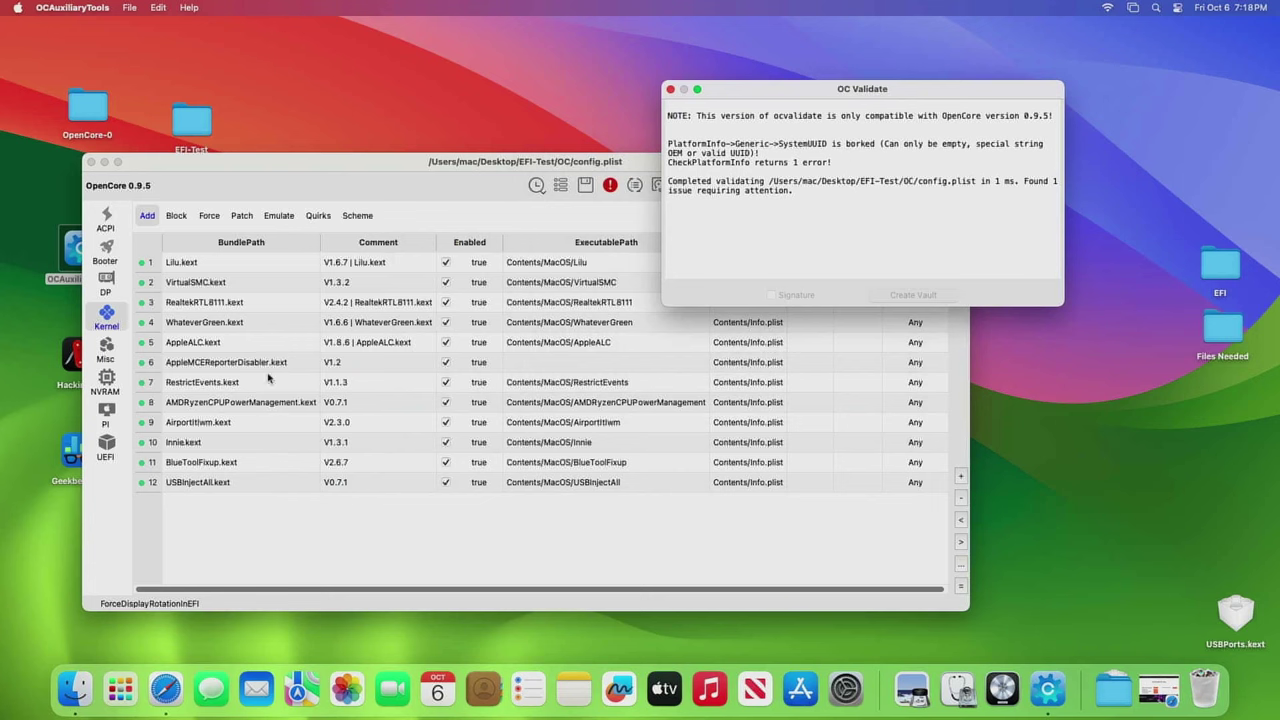
{"action": "left_click_drag", "start_coordinate": [322, 171], "coordinate": [310, 198]}
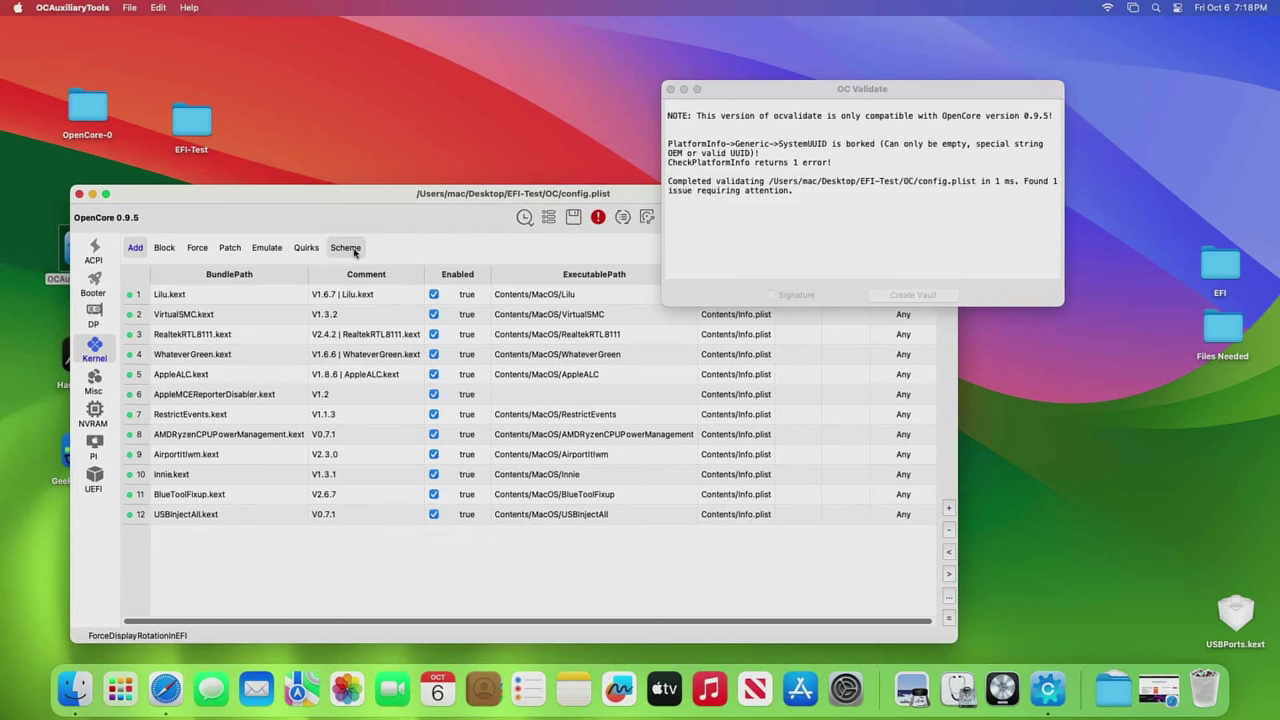
{"action": "left_click", "coordinate": [95, 449]}
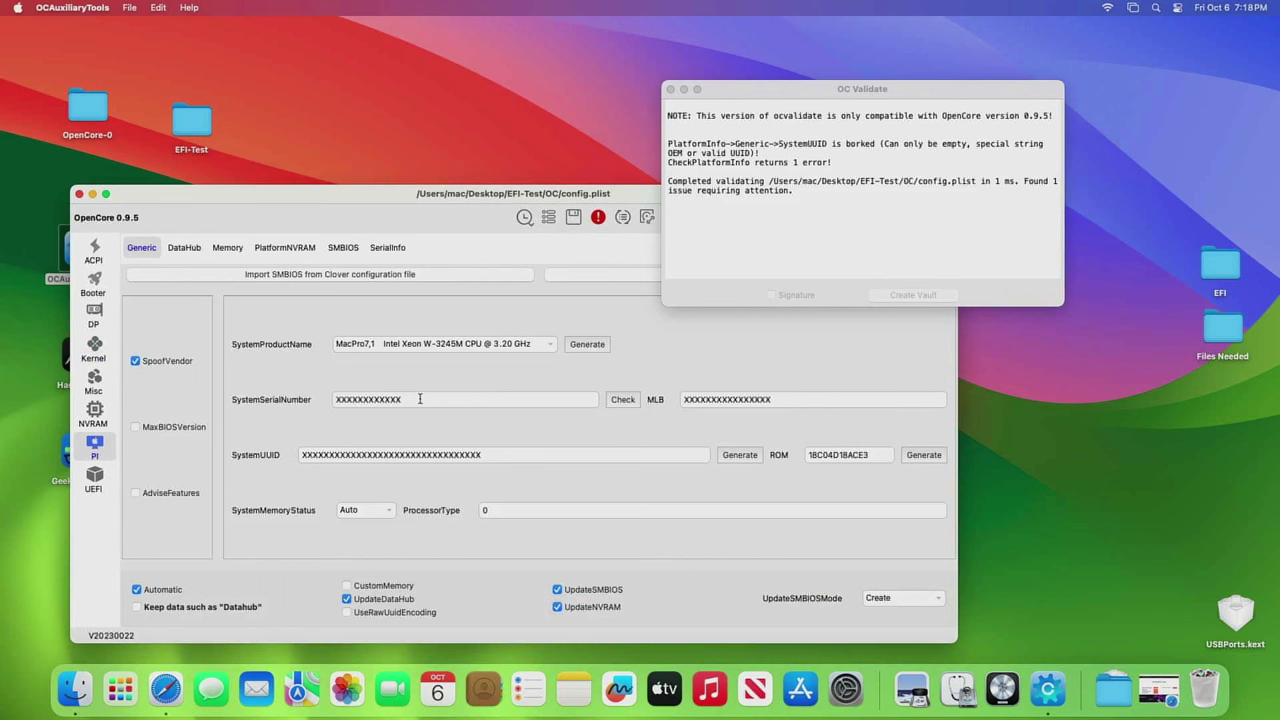
{"action": "left_click", "coordinate": [590, 347]}
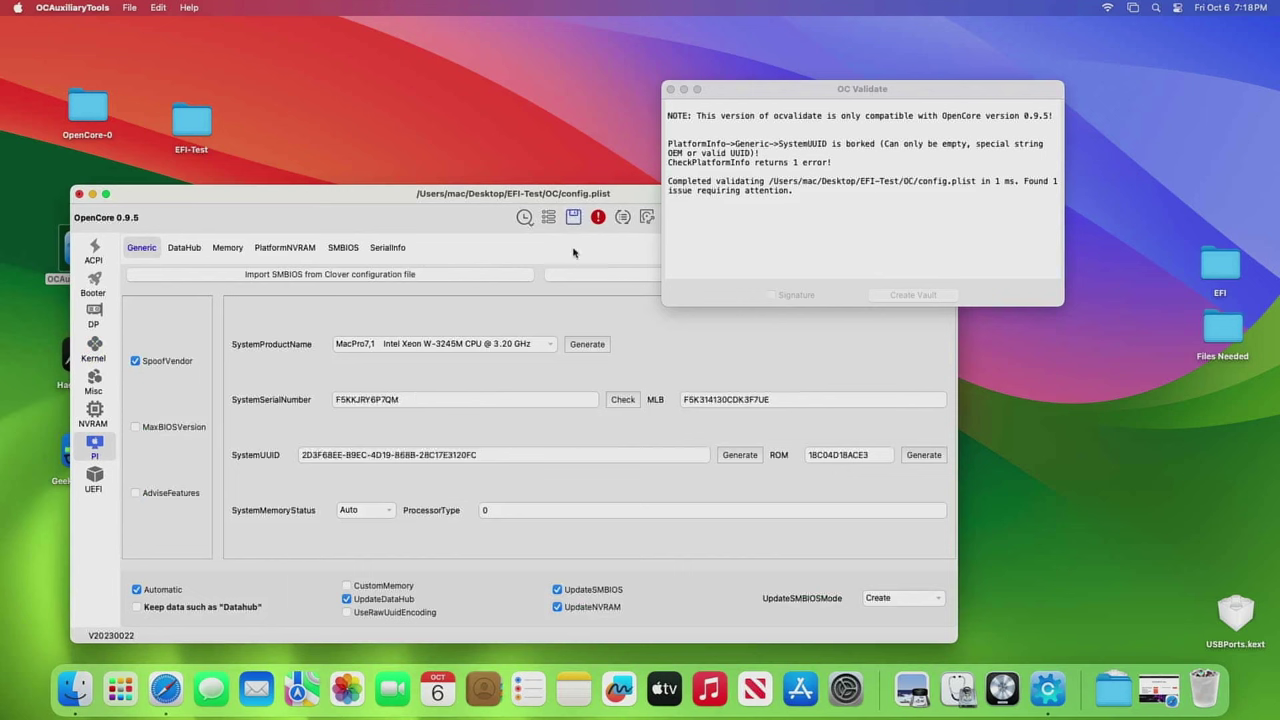
{"action": "left_click", "coordinate": [573, 216]}
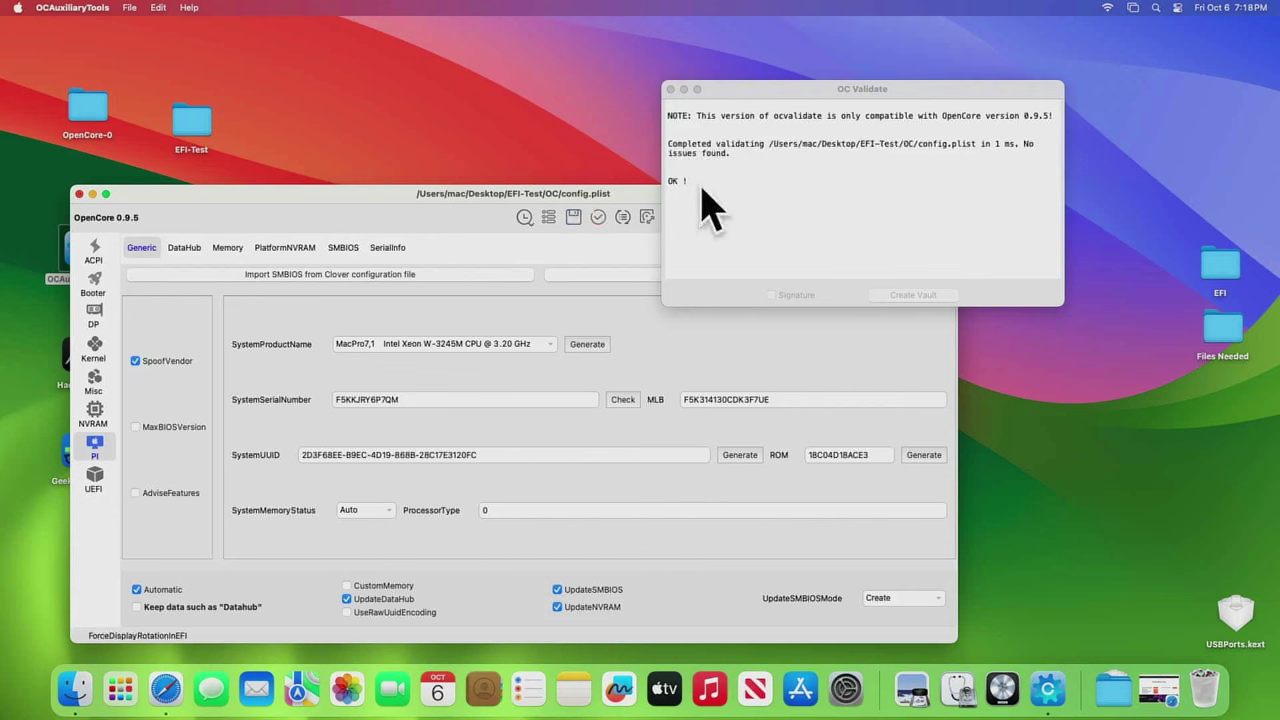
{"action": "left_click", "coordinate": [669, 90]}
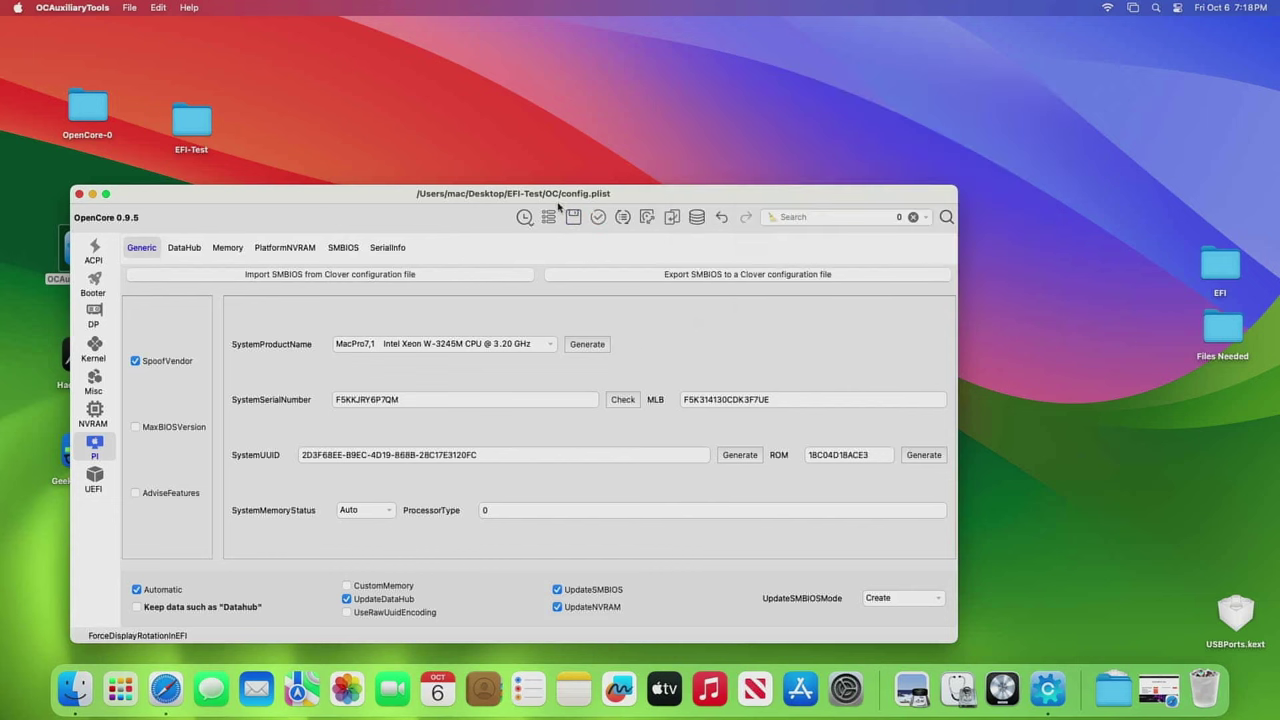
- Review the config's Kernel, Misc and NVRAM sections
{"action": "left_click_drag", "start_coordinate": [562, 195], "coordinate": [700, 131]}
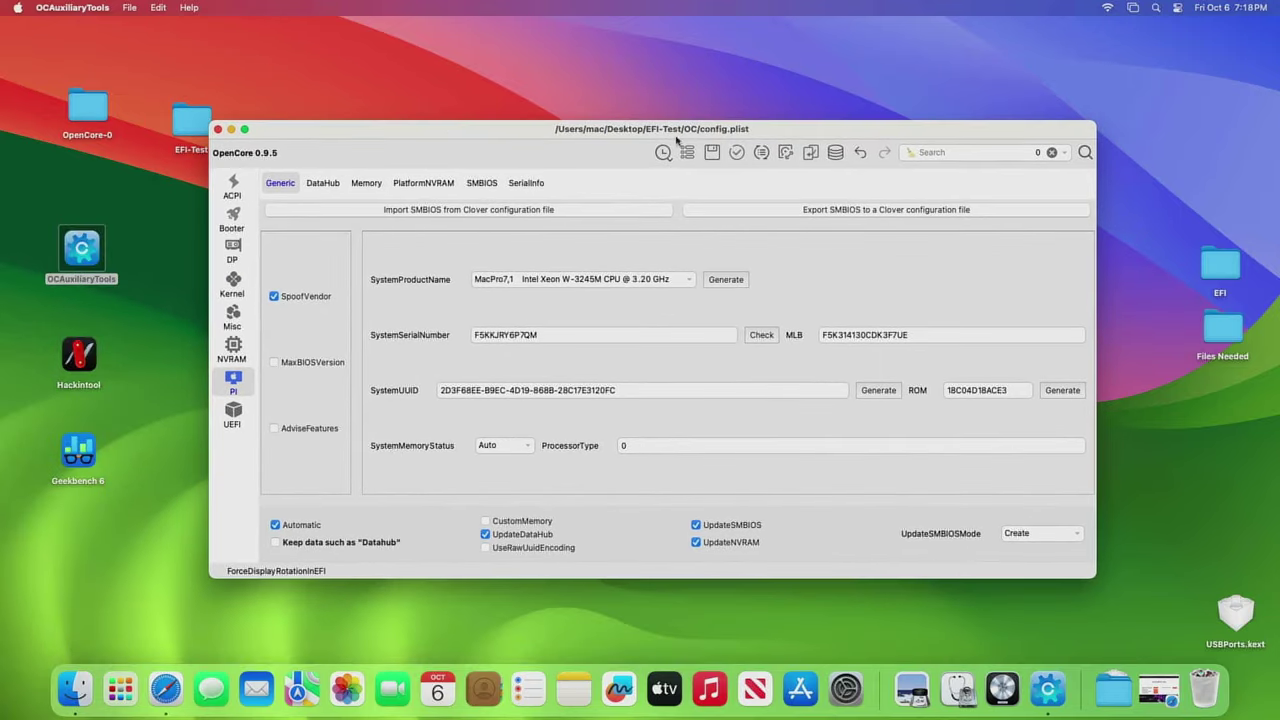
{"action": "left_click", "coordinate": [238, 297]}
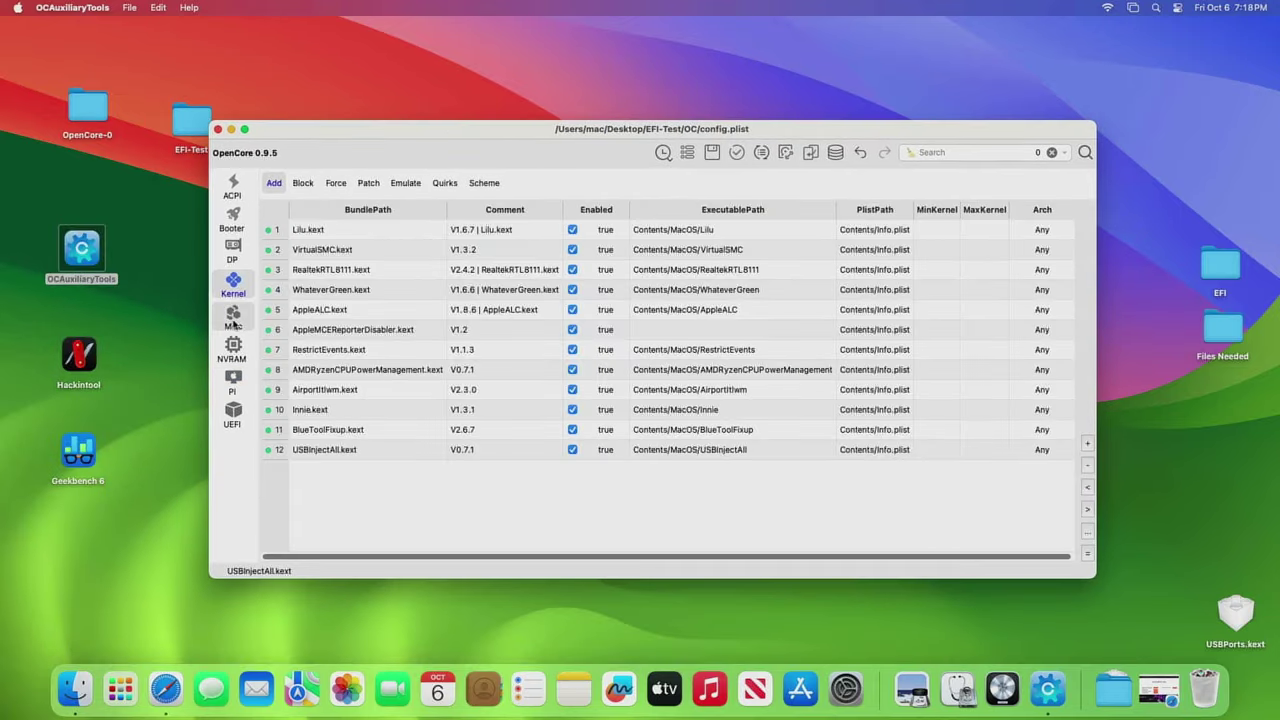
{"action": "left_click", "coordinate": [233, 320]}
{"action": "left_click", "coordinate": [232, 350]}
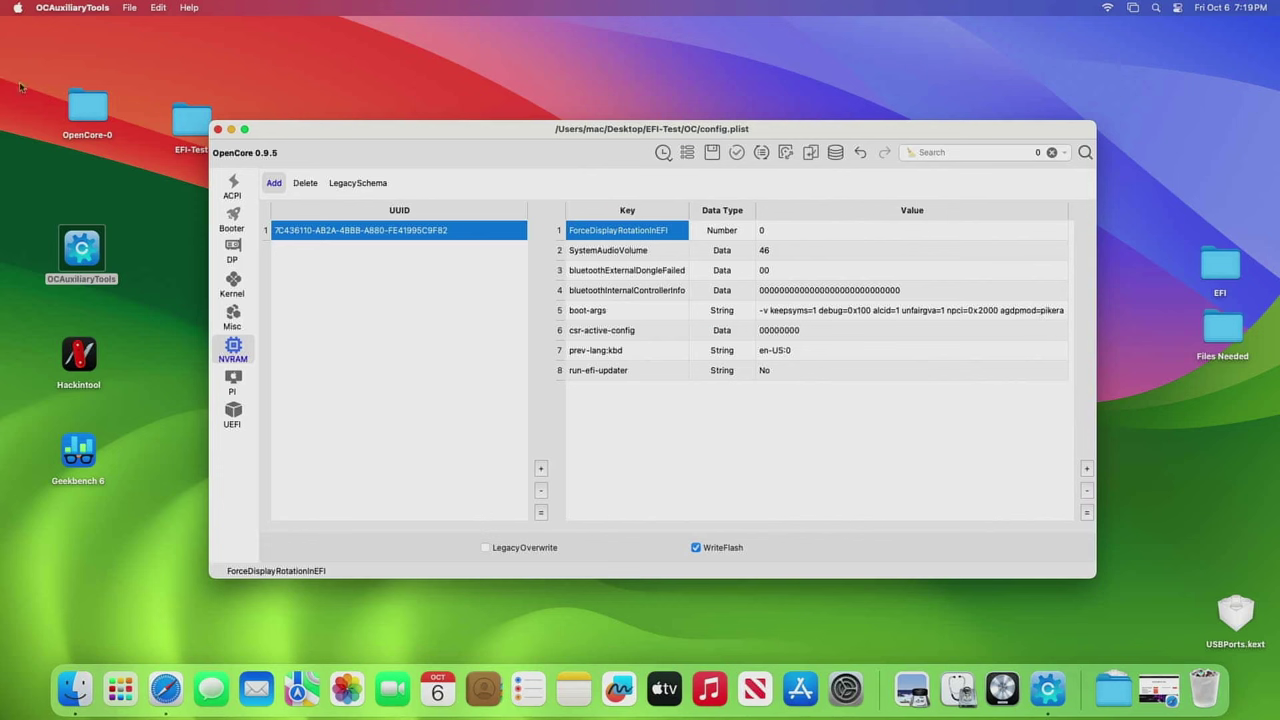
- Check the Mac's hardware overview in About This Mac
{"action": "left_click", "coordinate": [18, 12]}
{"action": "left_click", "coordinate": [36, 28]}
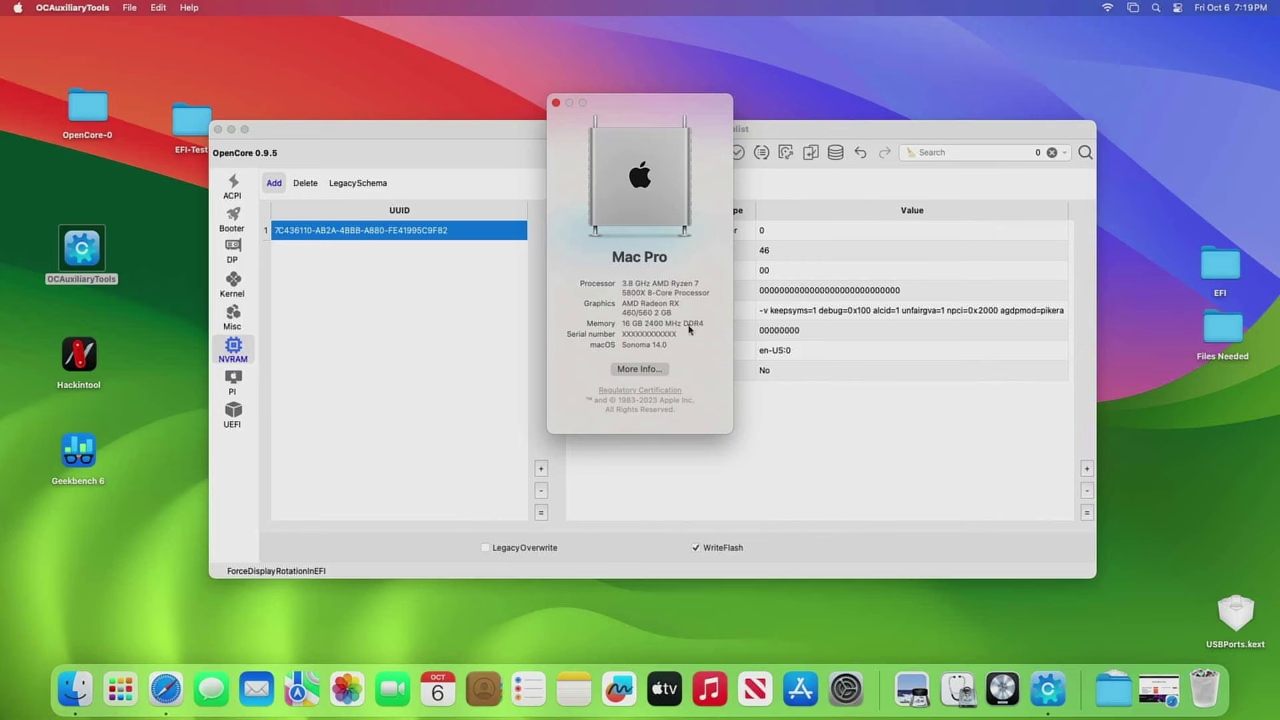
{"action": "left_click", "coordinate": [556, 104]}
- Step through DeviceProperties, Booter, ACPI, PlatformInfo and UEFI, ending on NVRAM boot-args
{"action": "left_click_drag", "start_coordinate": [516, 132], "coordinate": [488, 75]}
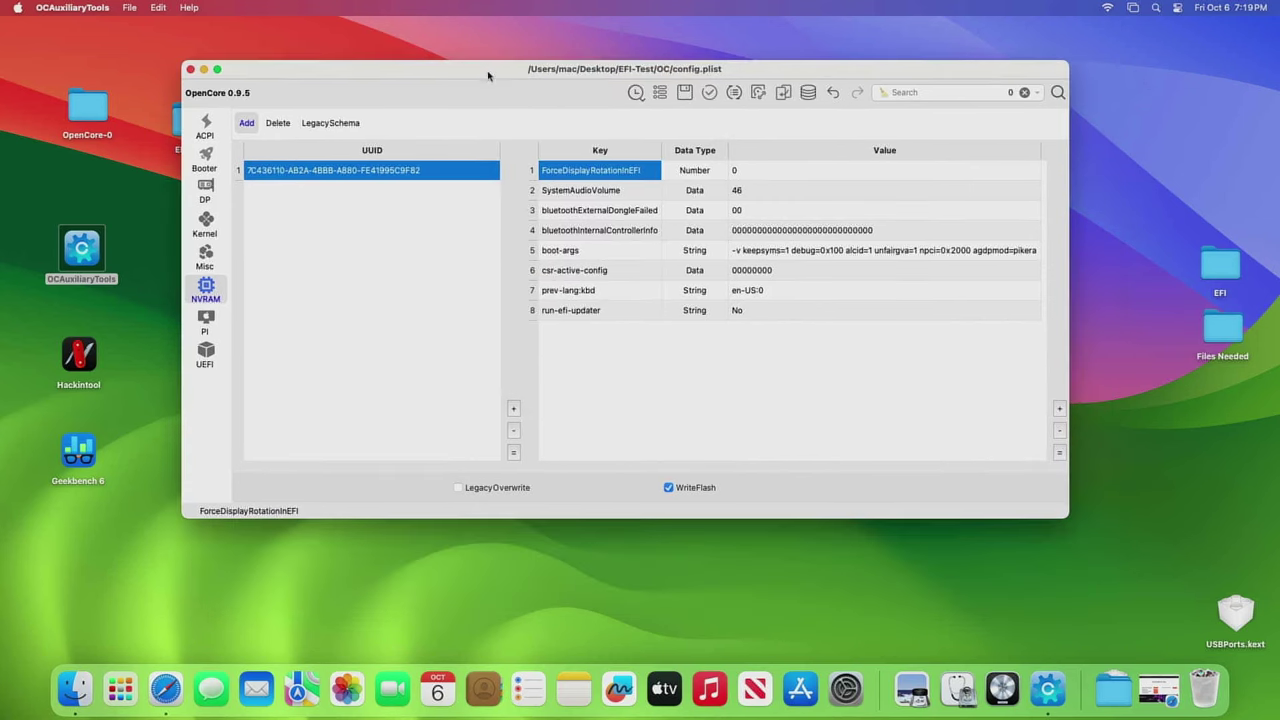
{"action": "left_click", "coordinate": [206, 222]}
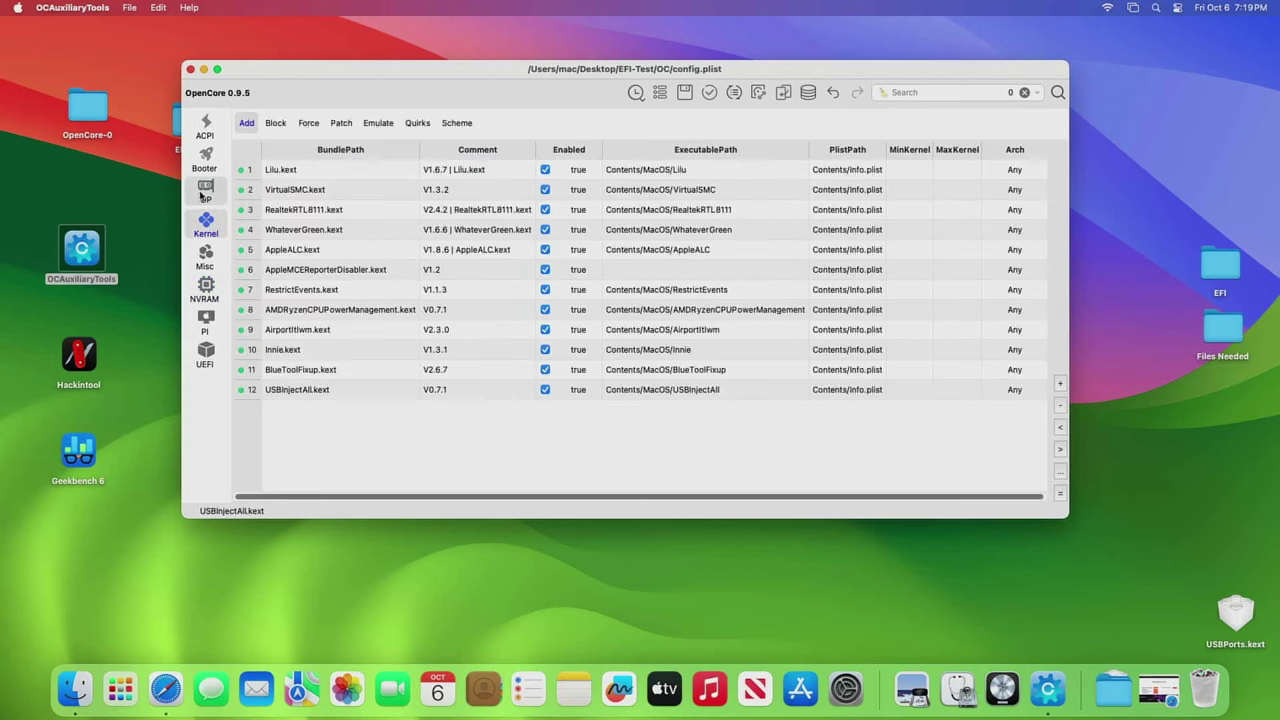
{"action": "left_click", "coordinate": [204, 192]}
{"action": "left_click", "coordinate": [205, 158]}
{"action": "left_click", "coordinate": [207, 135]}
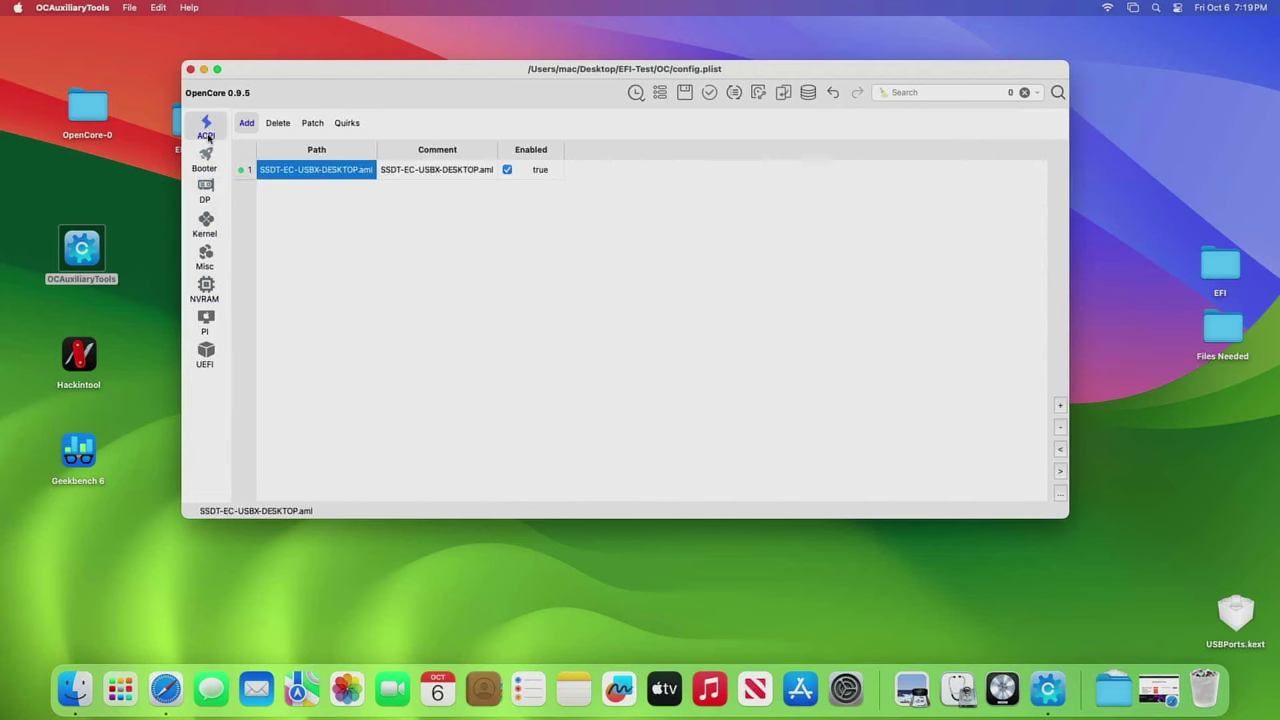
{"action": "left_click", "coordinate": [206, 288]}
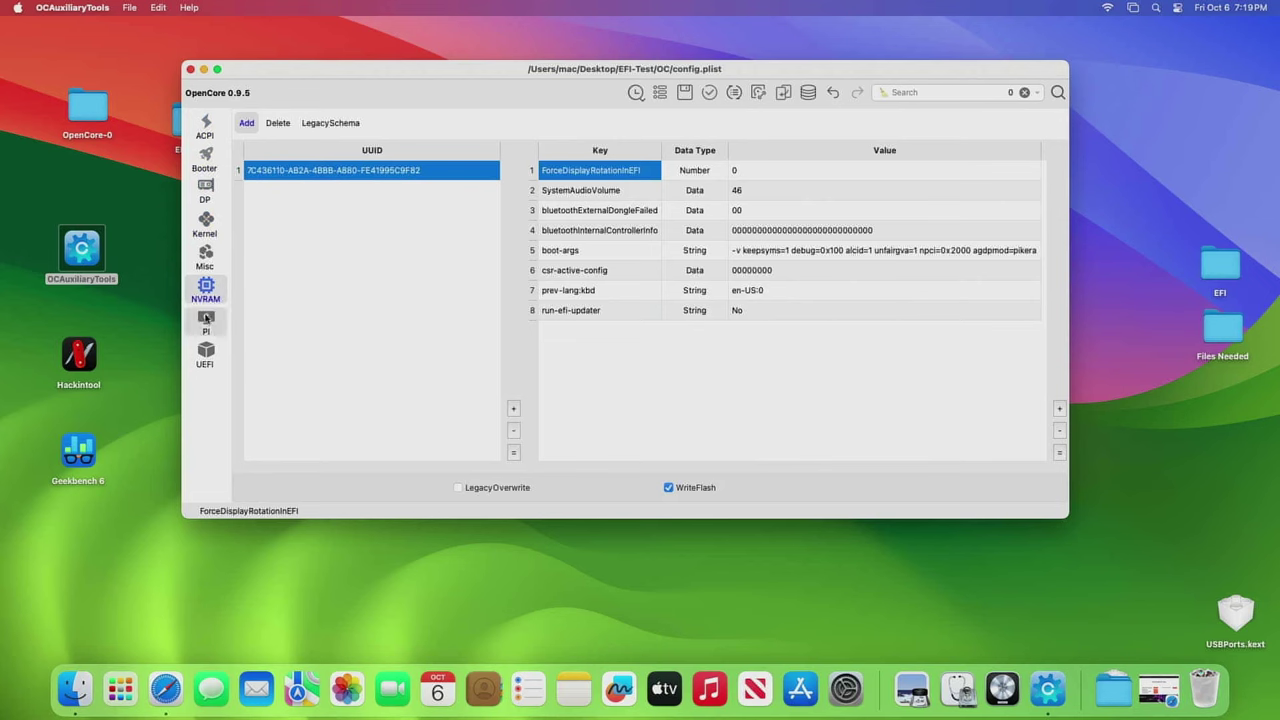
{"action": "left_click", "coordinate": [204, 322]}
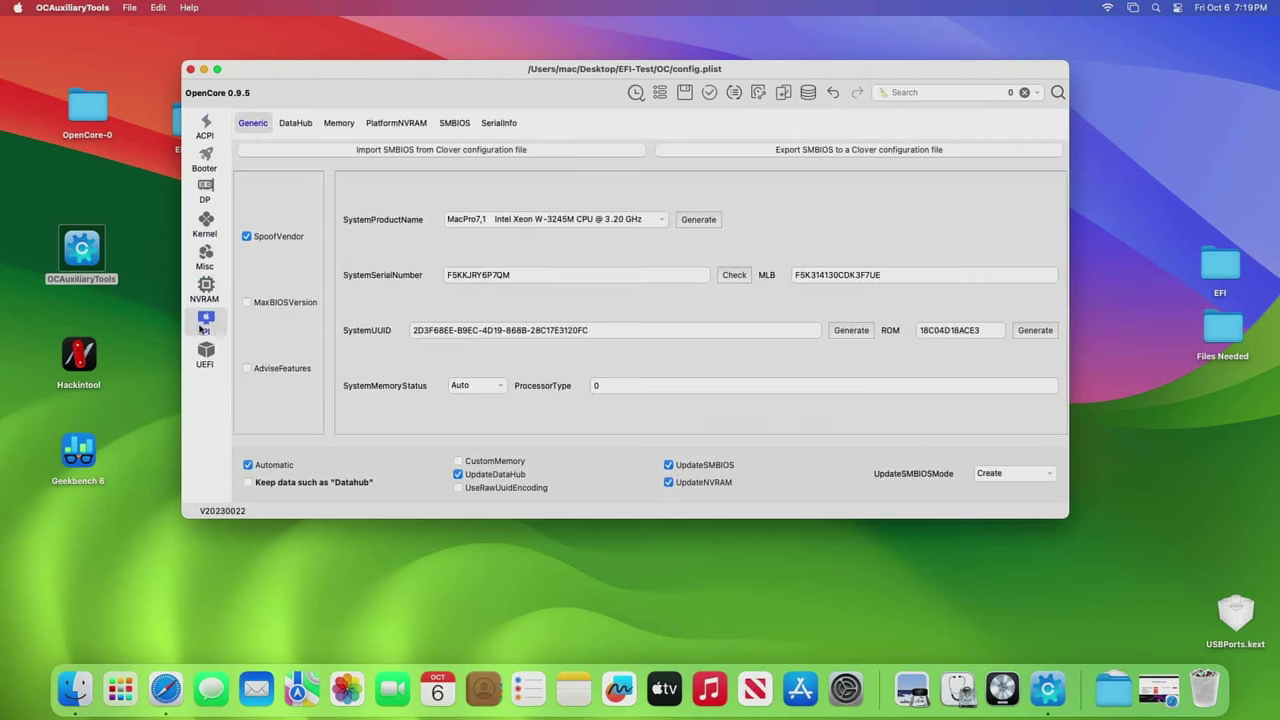
{"action": "left_click", "coordinate": [205, 355]}
{"action": "left_click", "coordinate": [206, 288]}
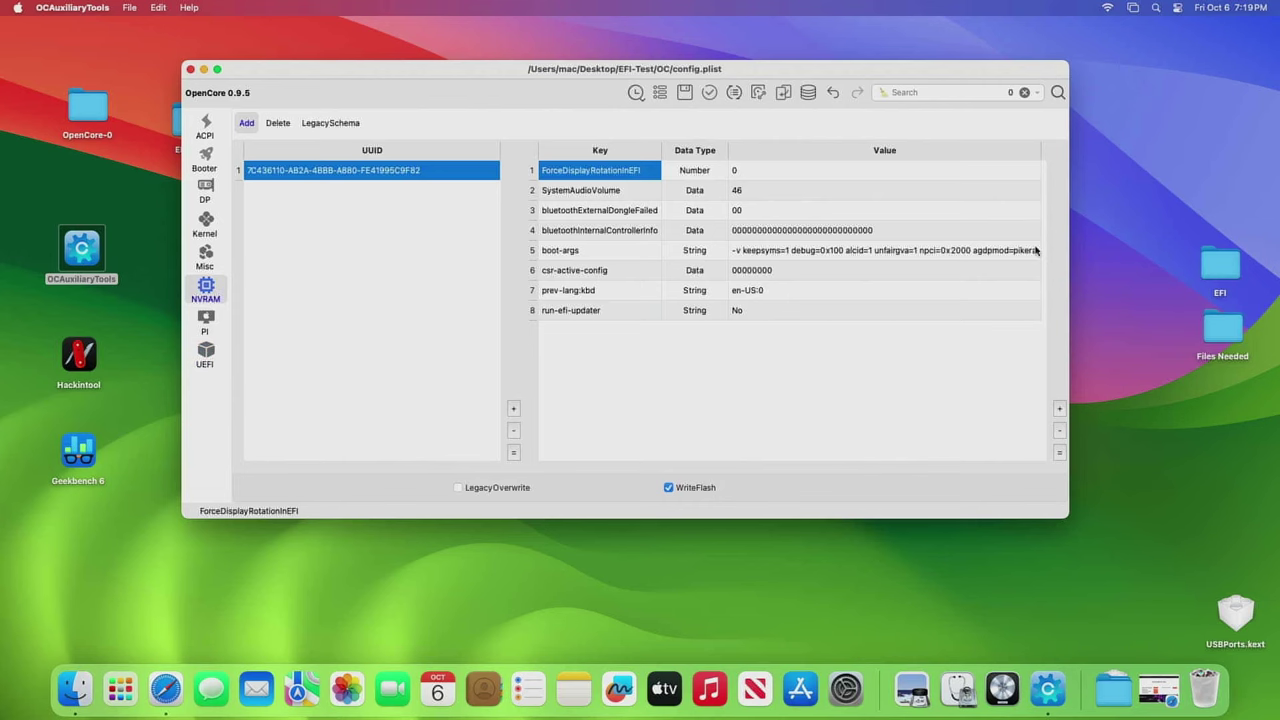
{"action": "left_click_drag", "start_coordinate": [372, 77], "coordinate": [403, 132]}
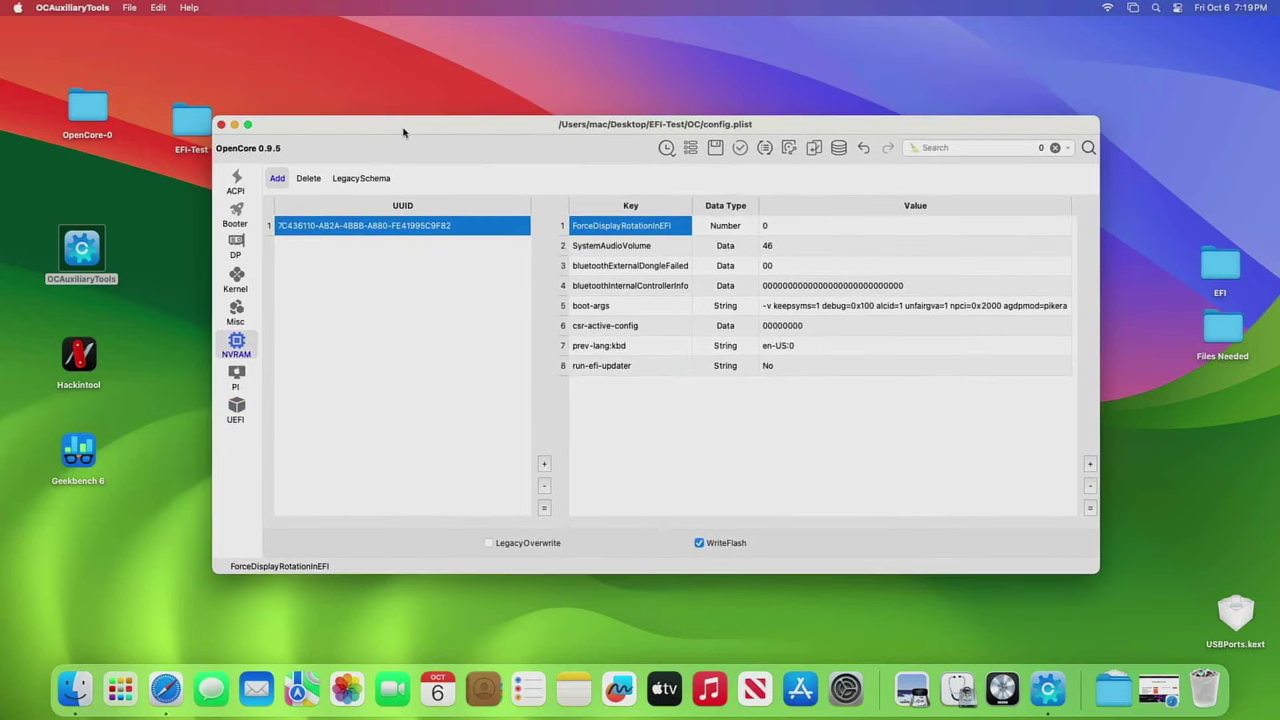
- Close the config window and rename the old EFI folder to EFIOld
{"action": "left_click", "coordinate": [223, 126]}
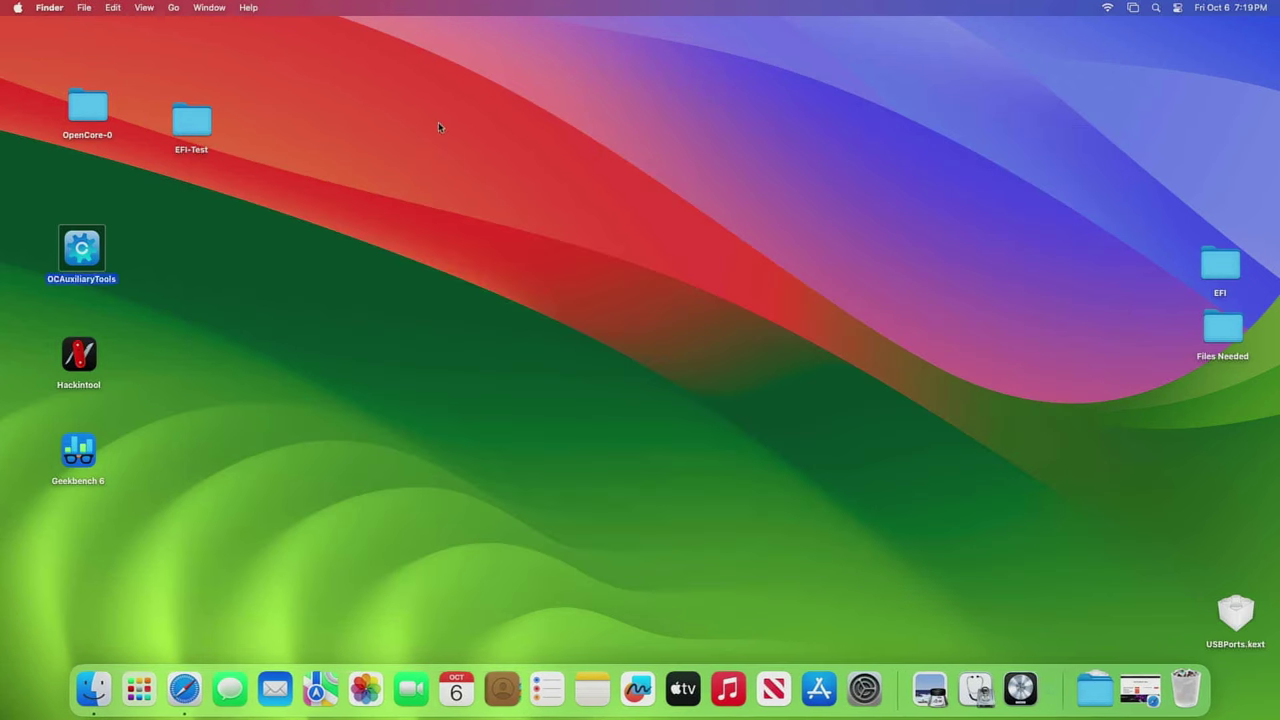
{"action": "right_click", "coordinate": [1215, 291]}
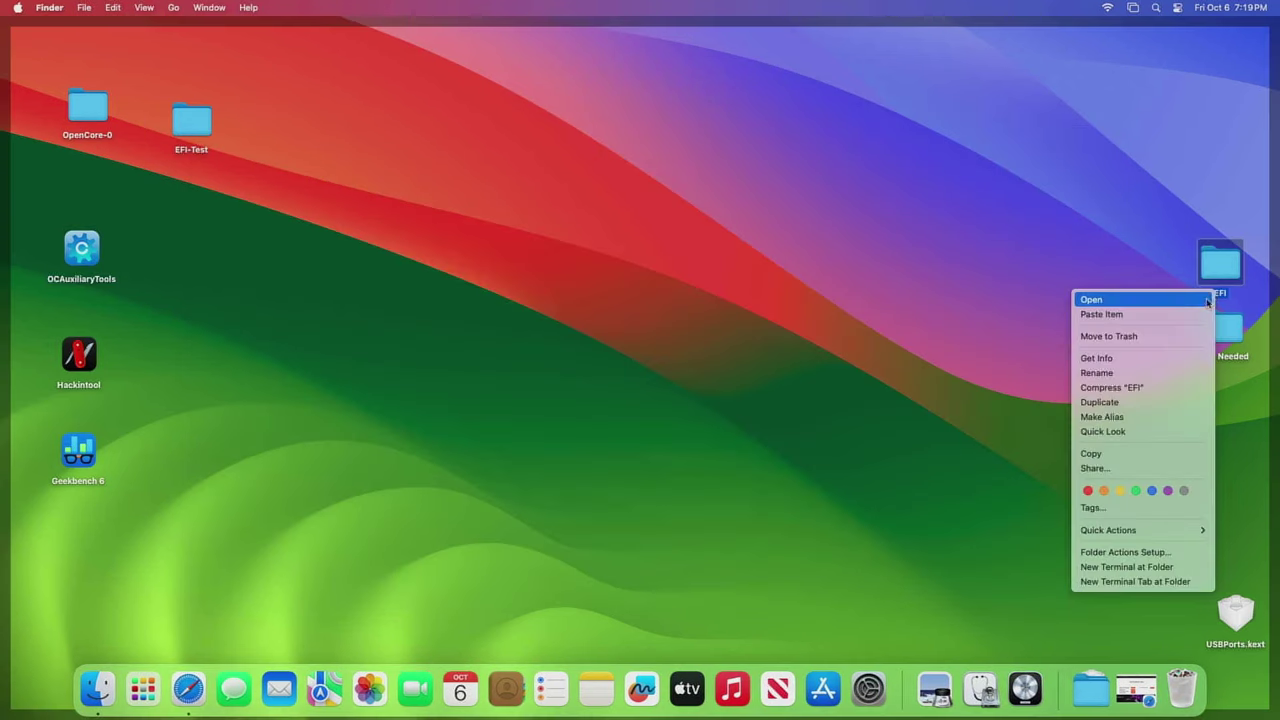
{"action": "left_click", "coordinate": [1113, 372]}
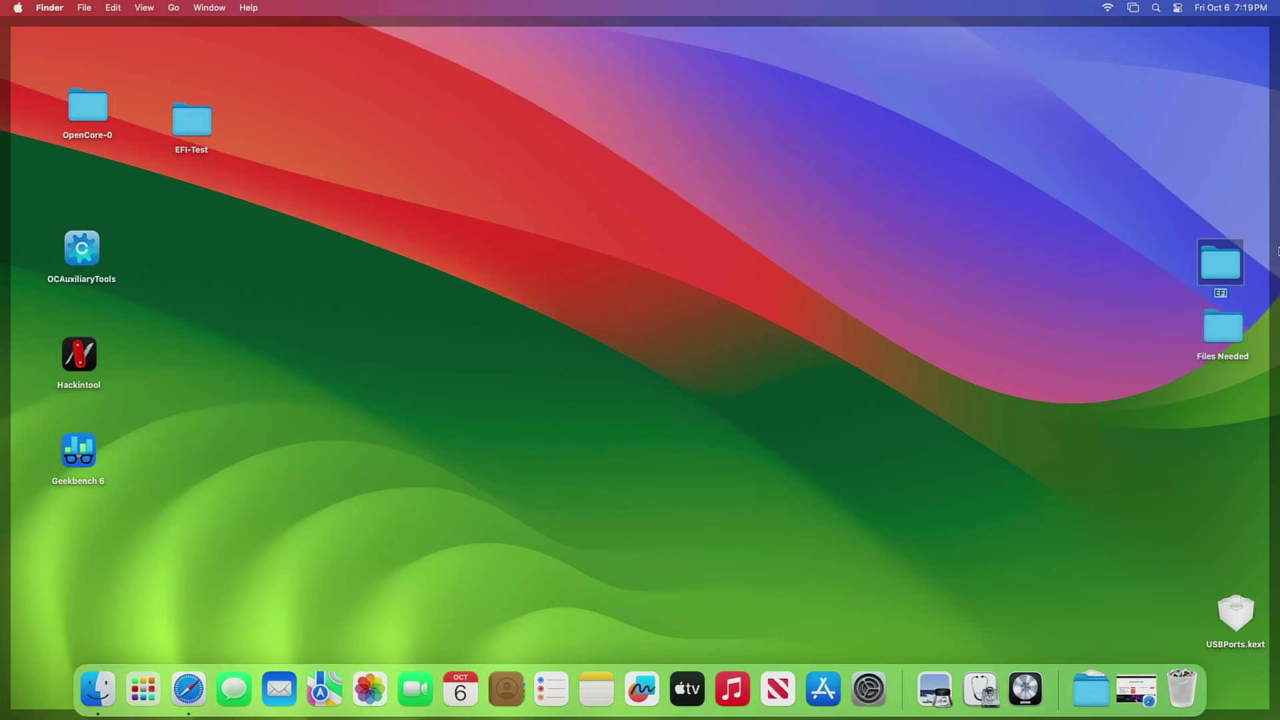
{"action": "type", "text": "EFIOld"}
- Rename the EFI-Test folder to EFI
{"action": "right_click", "coordinate": [194, 150]}
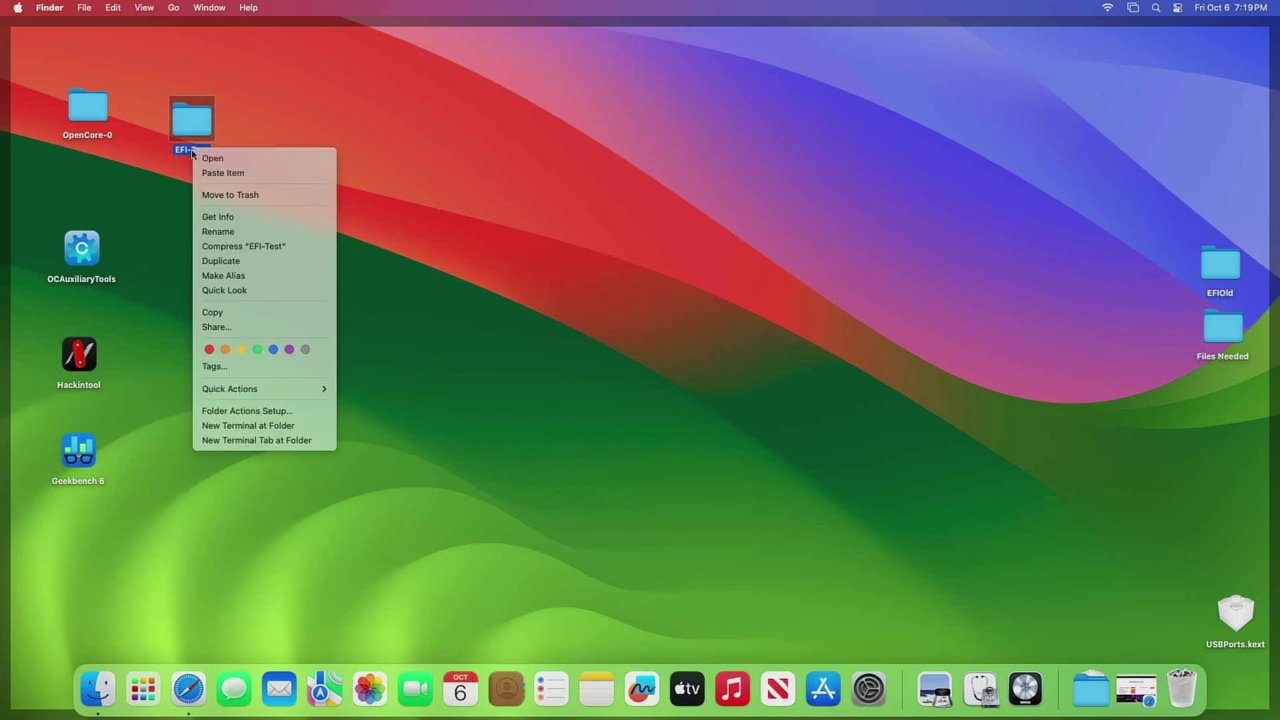
{"action": "left_click", "coordinate": [232, 231]}
{"action": "type", "text": "EF"}
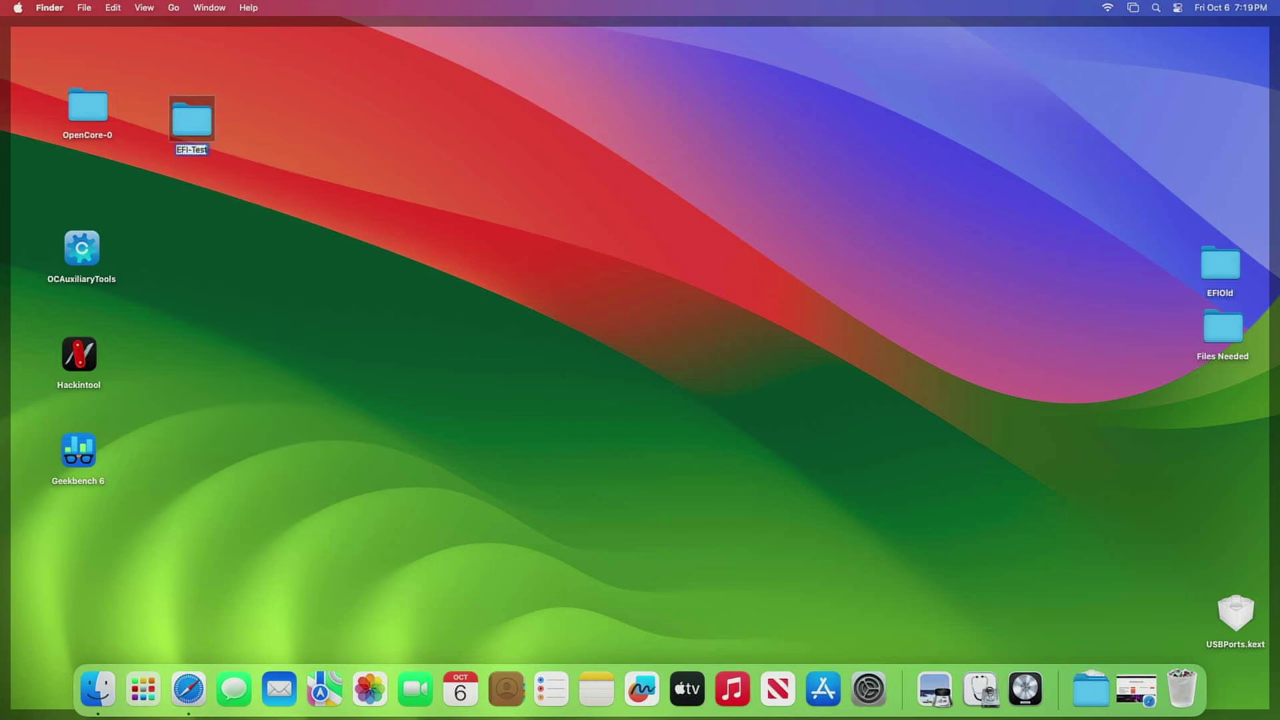
{"action": "type", "text": "I"}
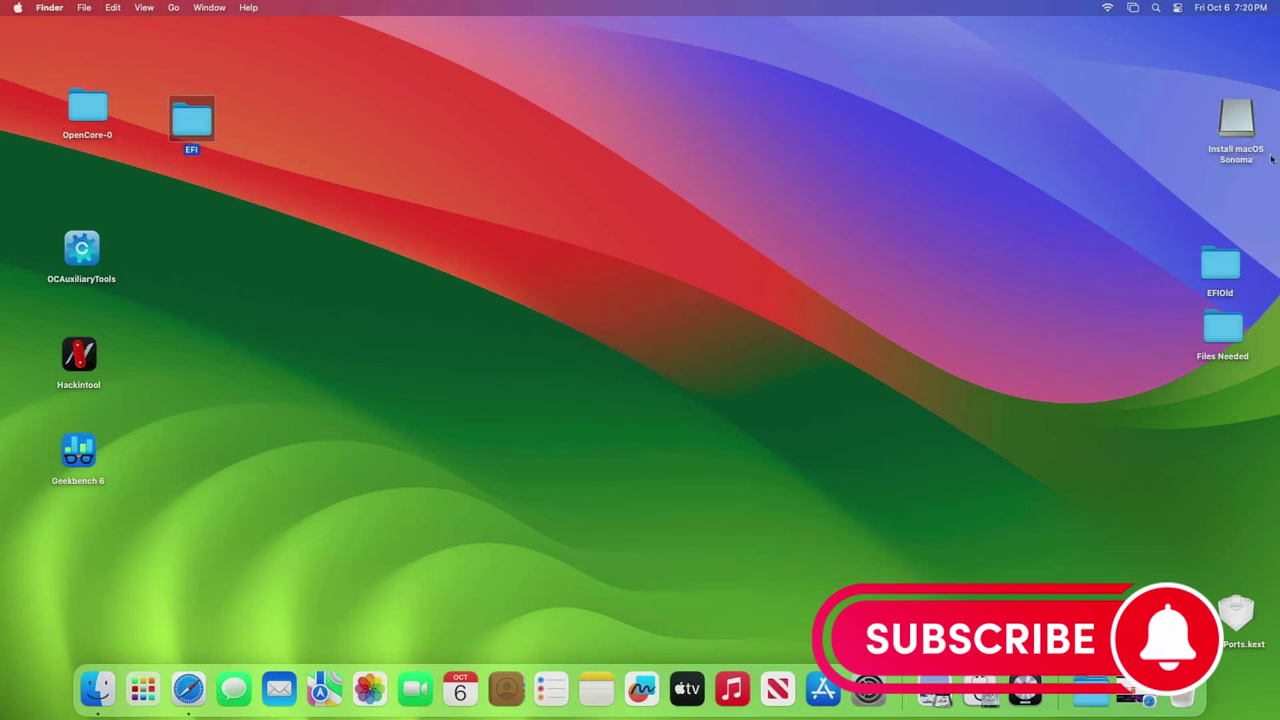
{"action": "left_click", "coordinate": [1230, 128]}
- Launch OCAuxiliaryTools and mount the SanDisk USB's EFI partition (disk2s1) with the admin password
{"action": "left_click", "coordinate": [731, 243]}
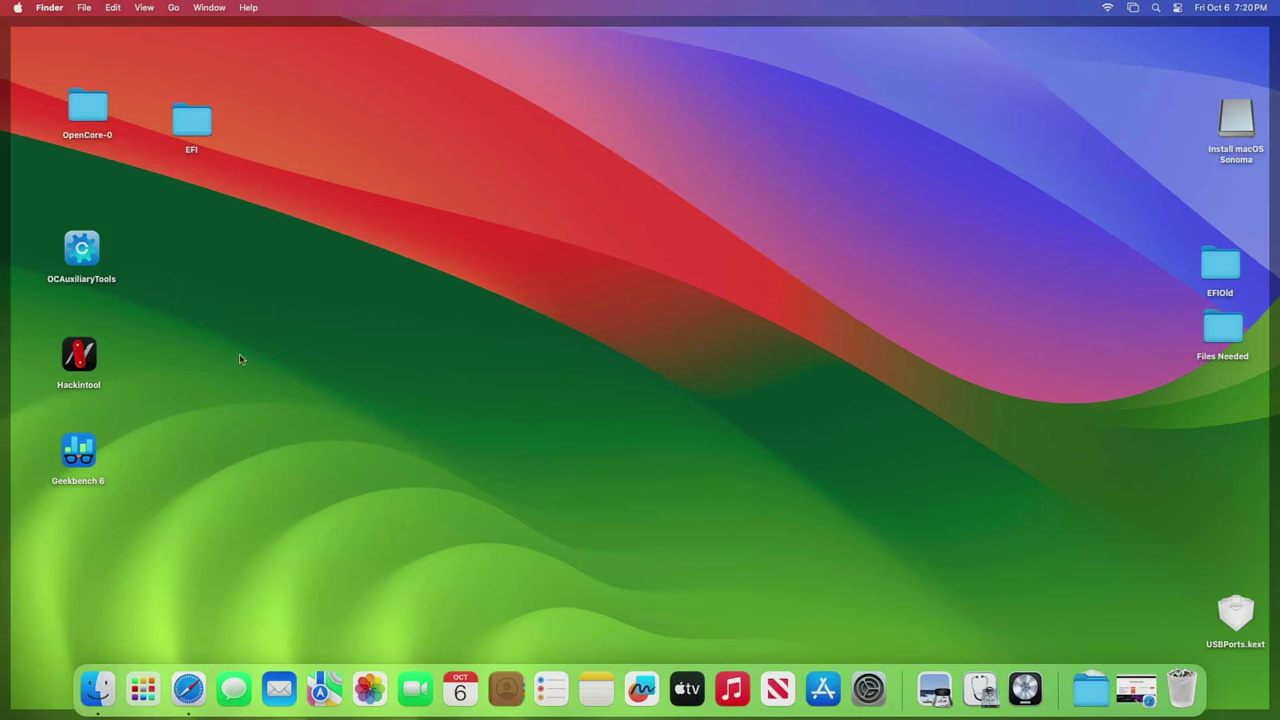
{"action": "double_click", "coordinate": [65, 240]}
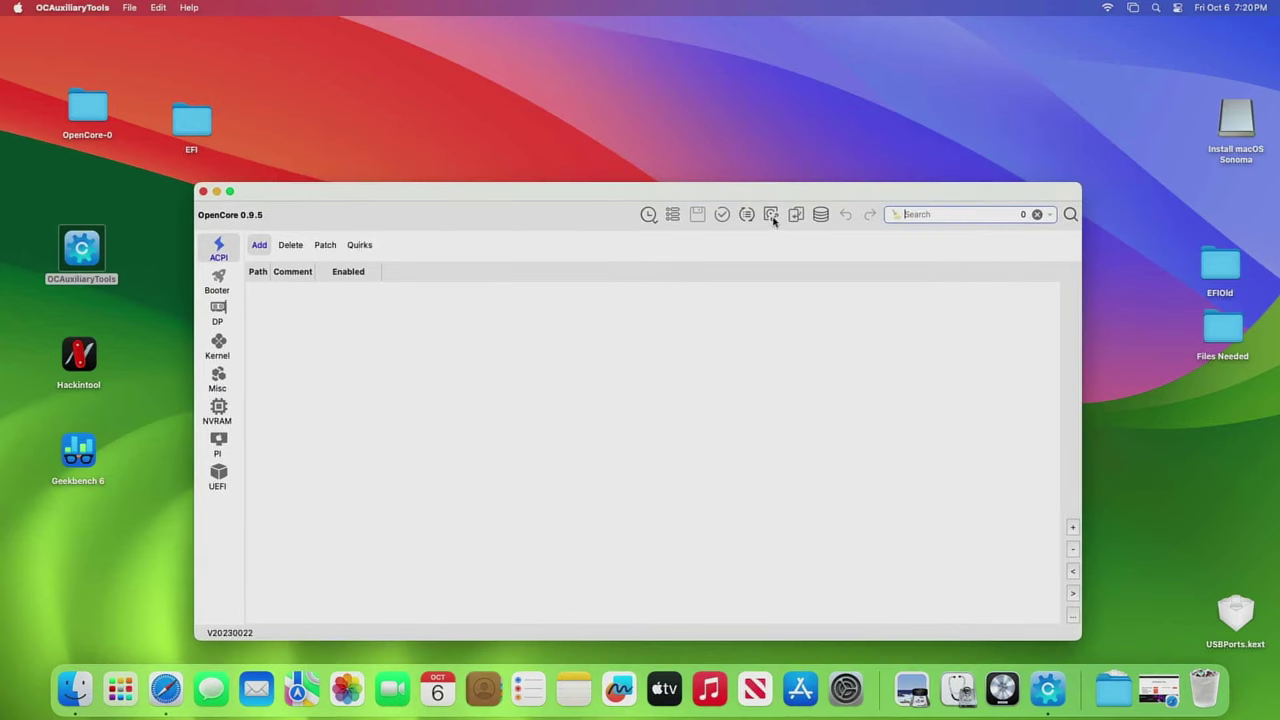
{"action": "left_click", "coordinate": [771, 216]}
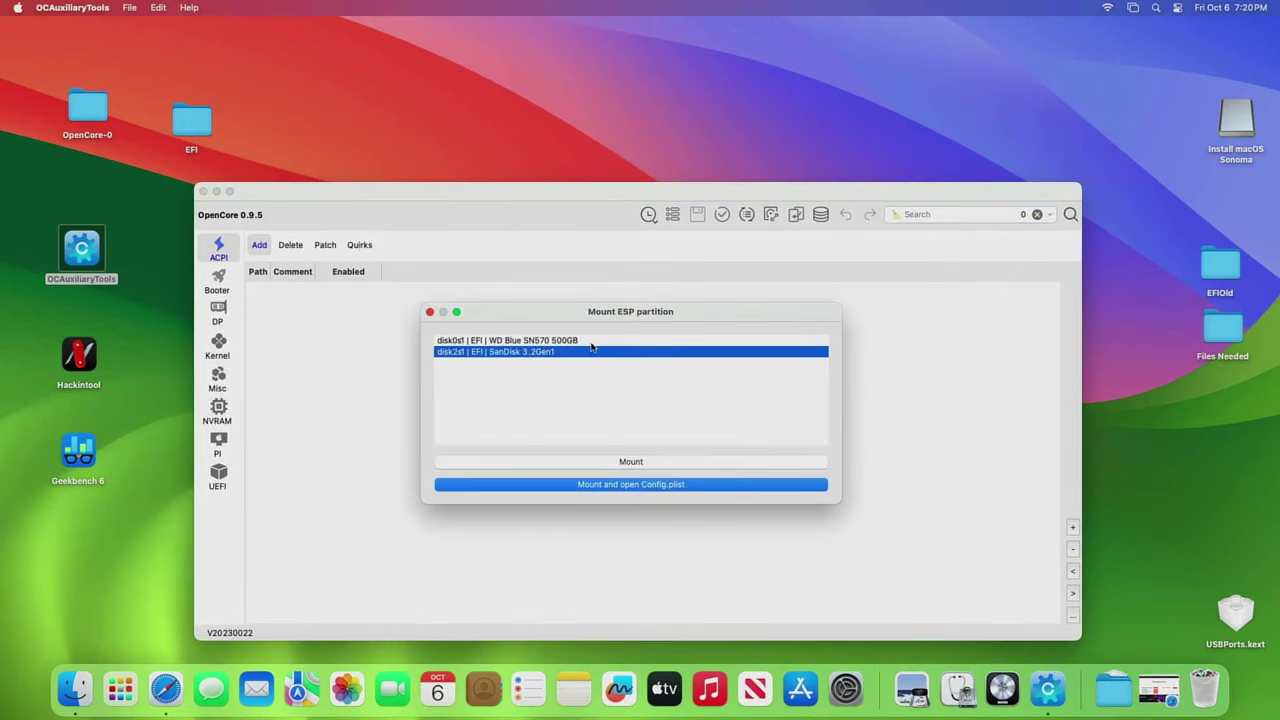
{"action": "left_click", "coordinate": [649, 465]}
{"action": "type", "text": "•"}
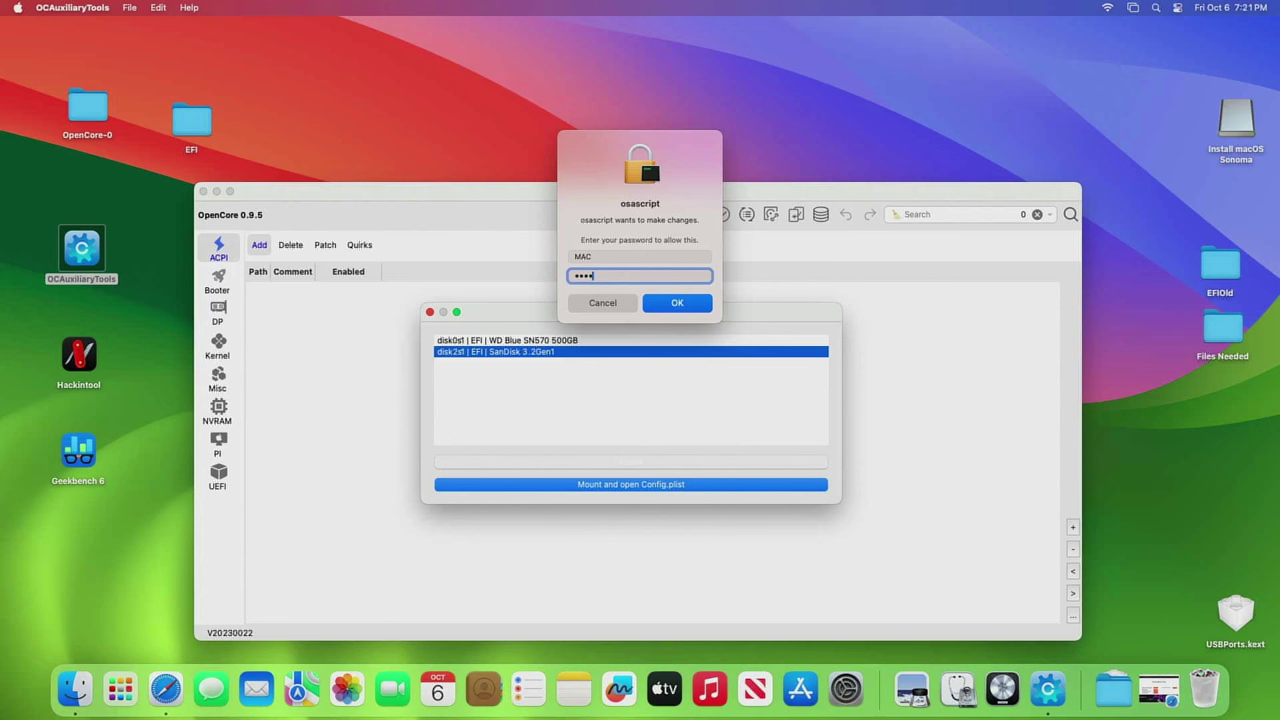
{"action": "key", "text": "Return"}
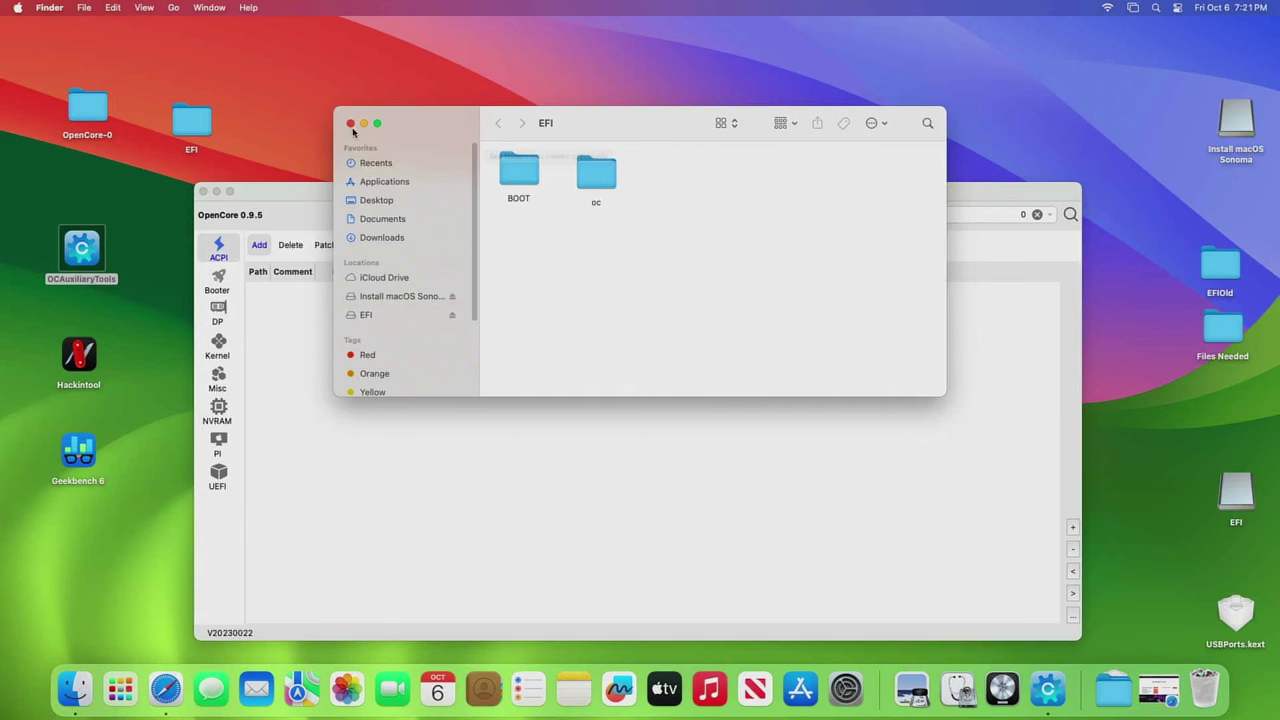
- Rename the USB's existing EFI folder to EFI-Works
{"action": "left_click", "coordinate": [350, 123]}
{"action": "double_click", "coordinate": [1234, 505]}
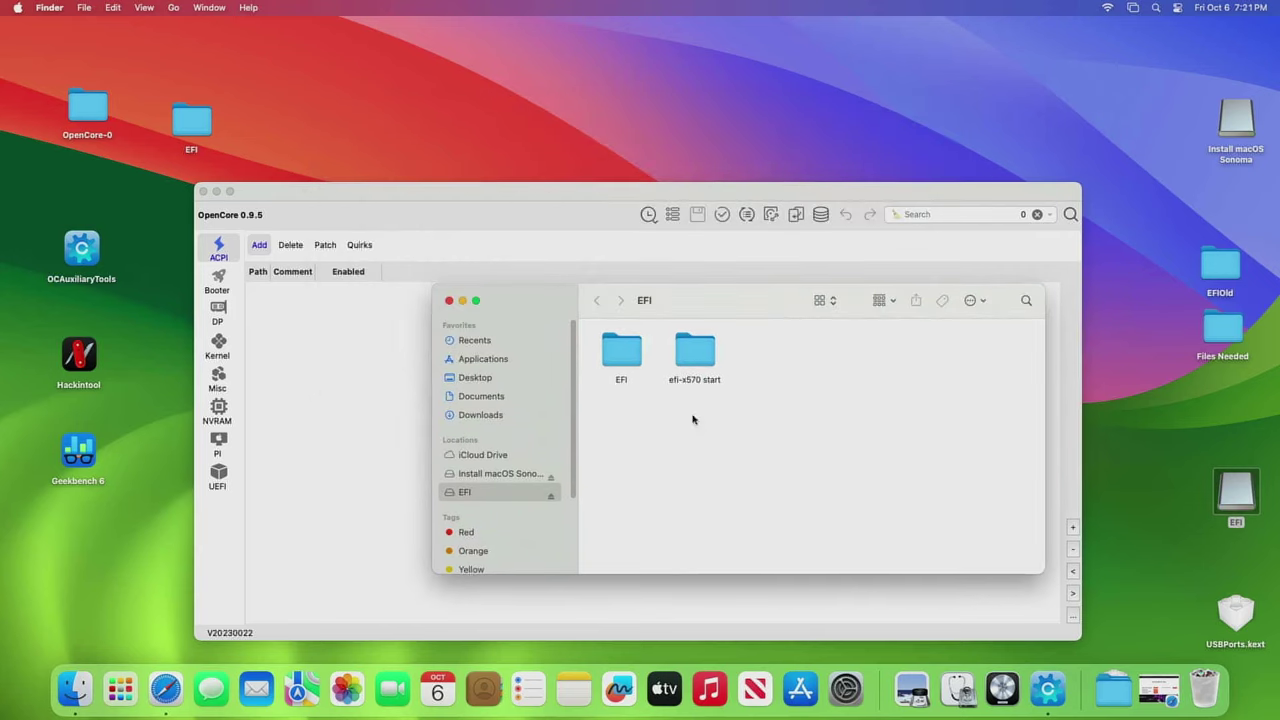
{"action": "right_click", "coordinate": [619, 380]}
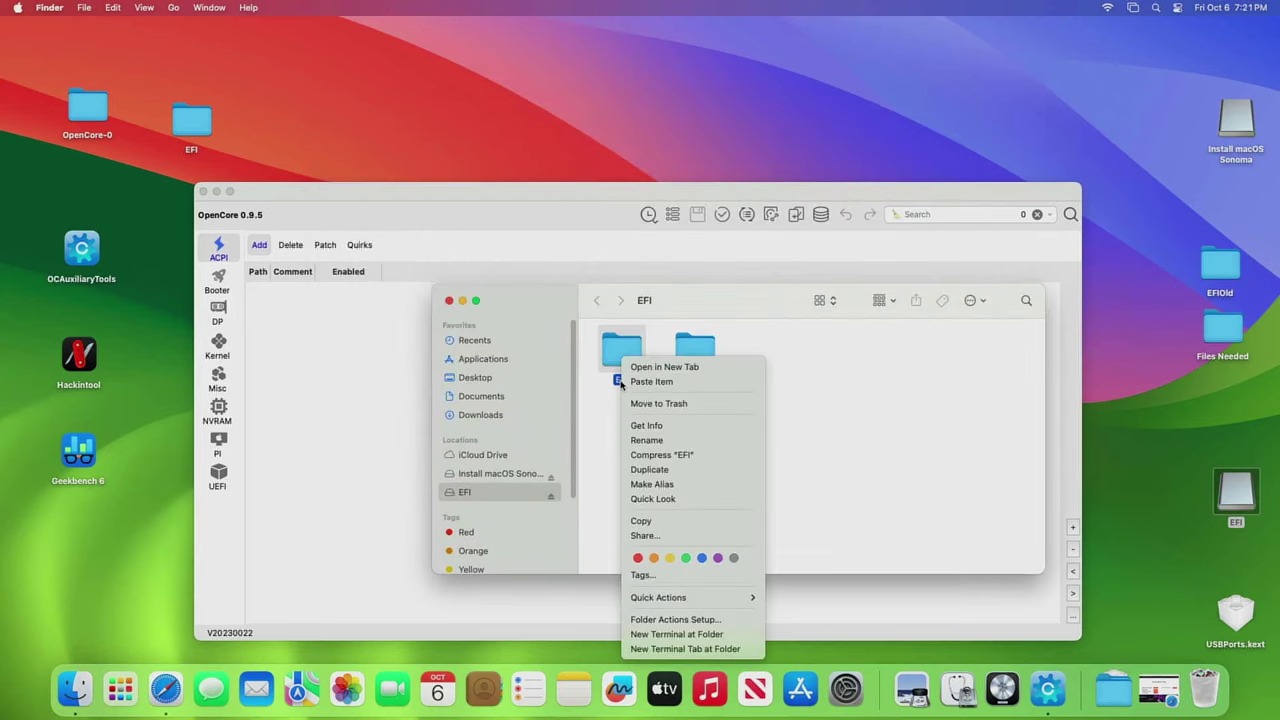
{"action": "left_click", "coordinate": [660, 440]}
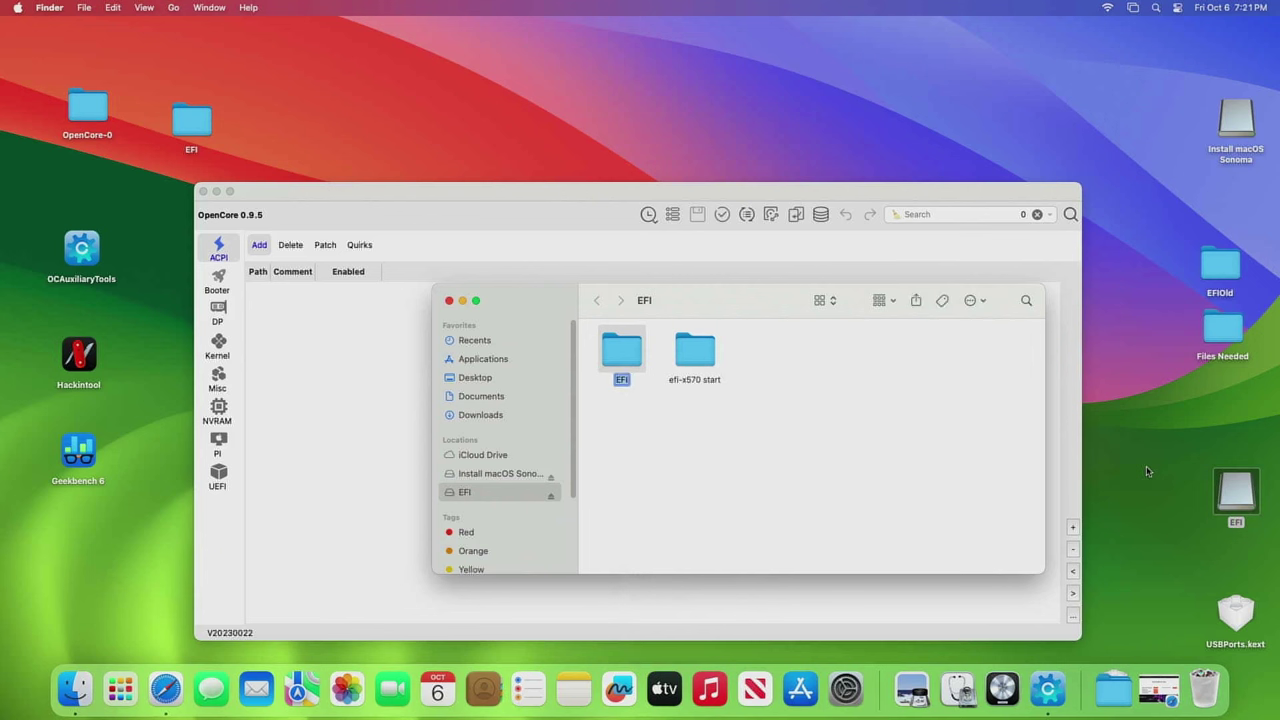
{"action": "key", "text": "Right"}
{"action": "type", "text": "-Works"}
{"action": "key", "text": "Return"}
- Copy the desktop EFI folder onto the USB's EFI partition and close the windows
{"action": "left_click_drag", "start_coordinate": [189, 131], "coordinate": [706, 500]}
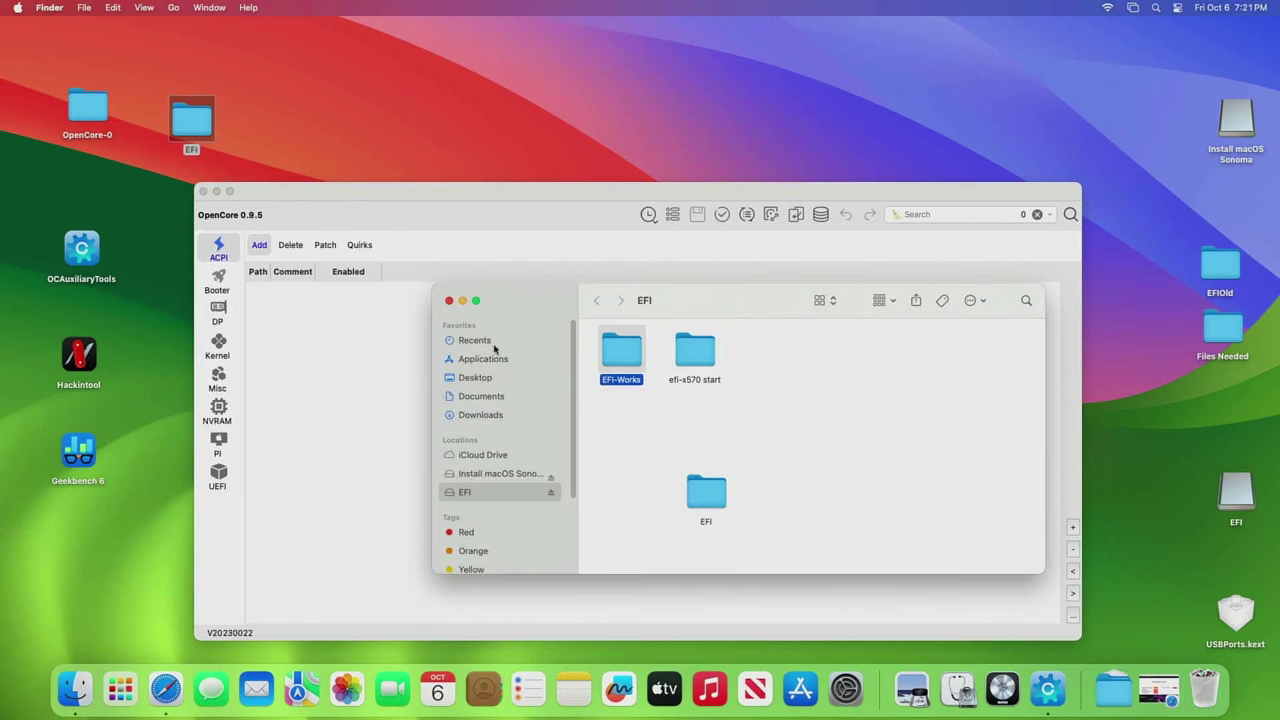
{"action": "left_click", "coordinate": [449, 300]}
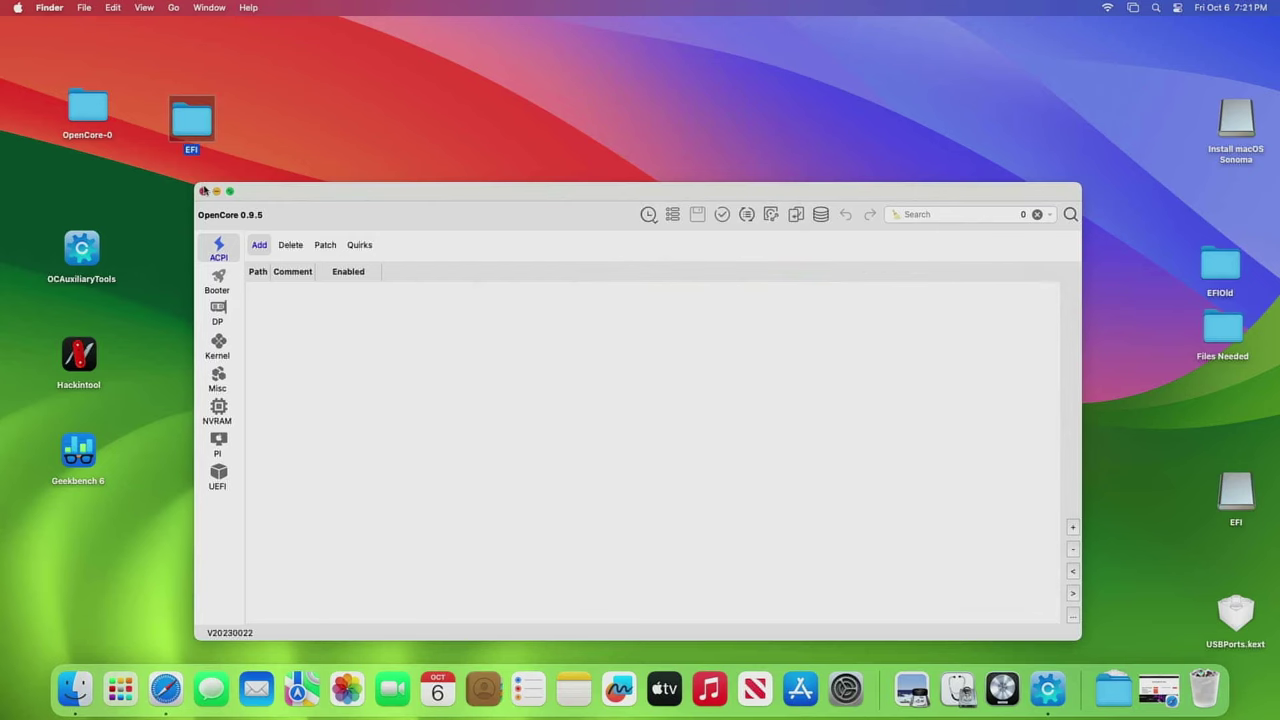
{"action": "left_click", "coordinate": [204, 191]}
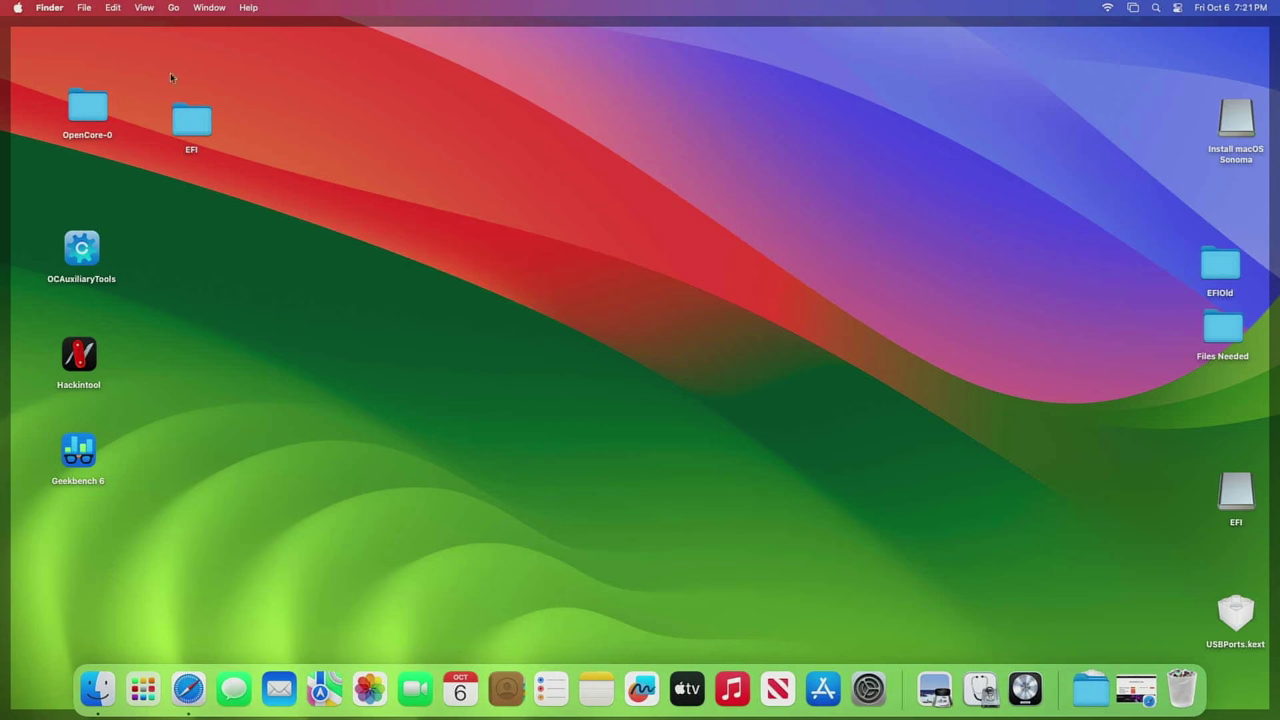
- Restart the Mac from the Apple menu, confirming the restart
{"action": "left_click", "coordinate": [18, 8]}
{"action": "left_click", "coordinate": [45, 145]}
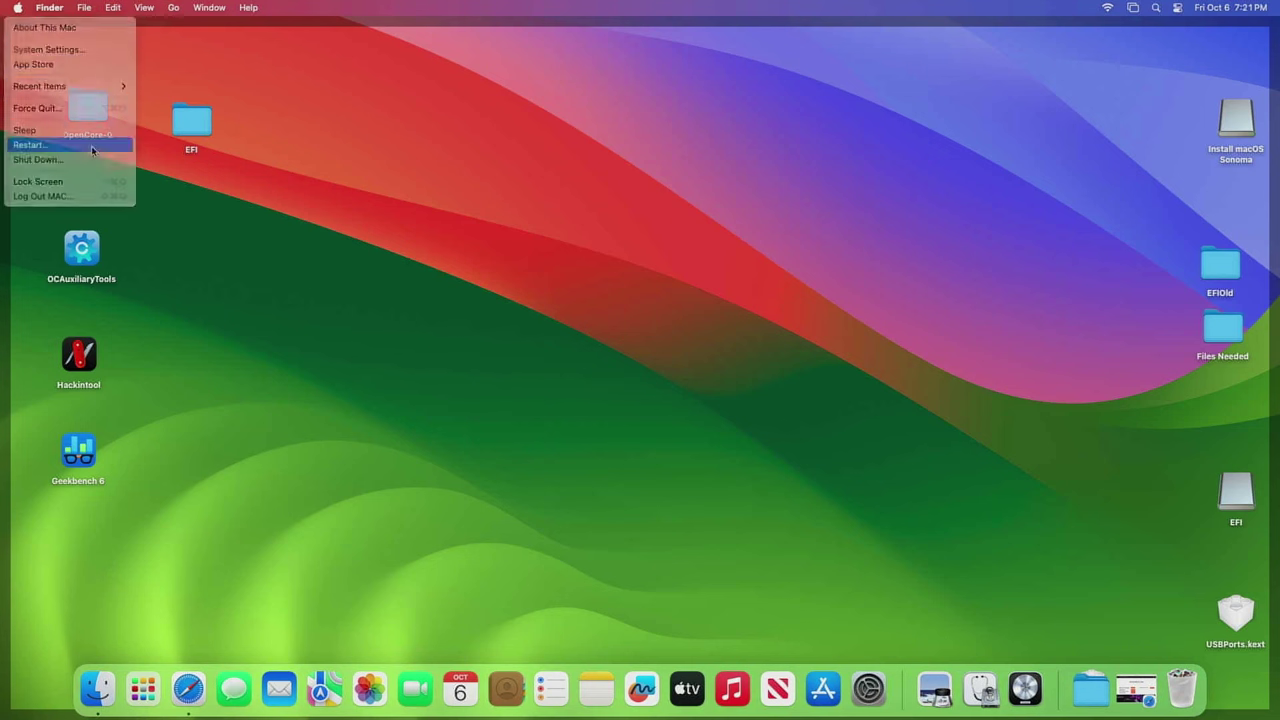
{"action": "left_click", "coordinate": [745, 246]}
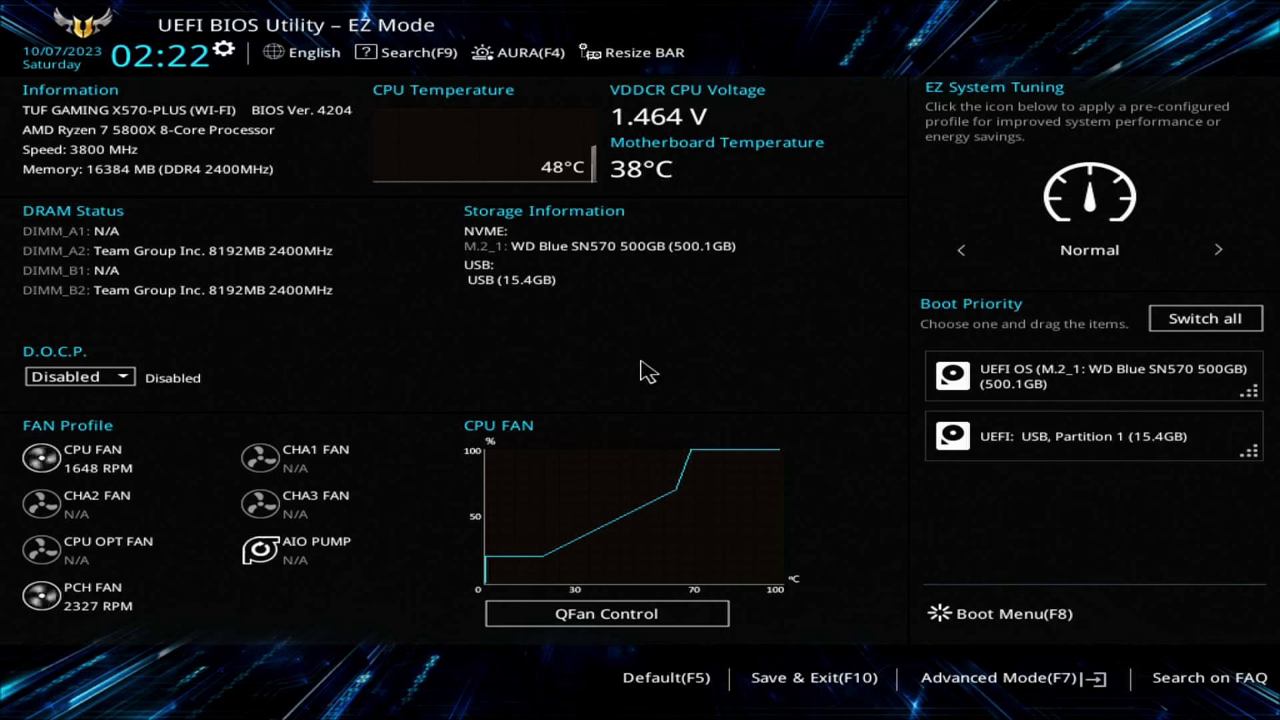
- Switch the BIOS to Advanced Mode and review the Trusted Computing and AMD fTPM settings
{"action": "key", "text": "F7"}
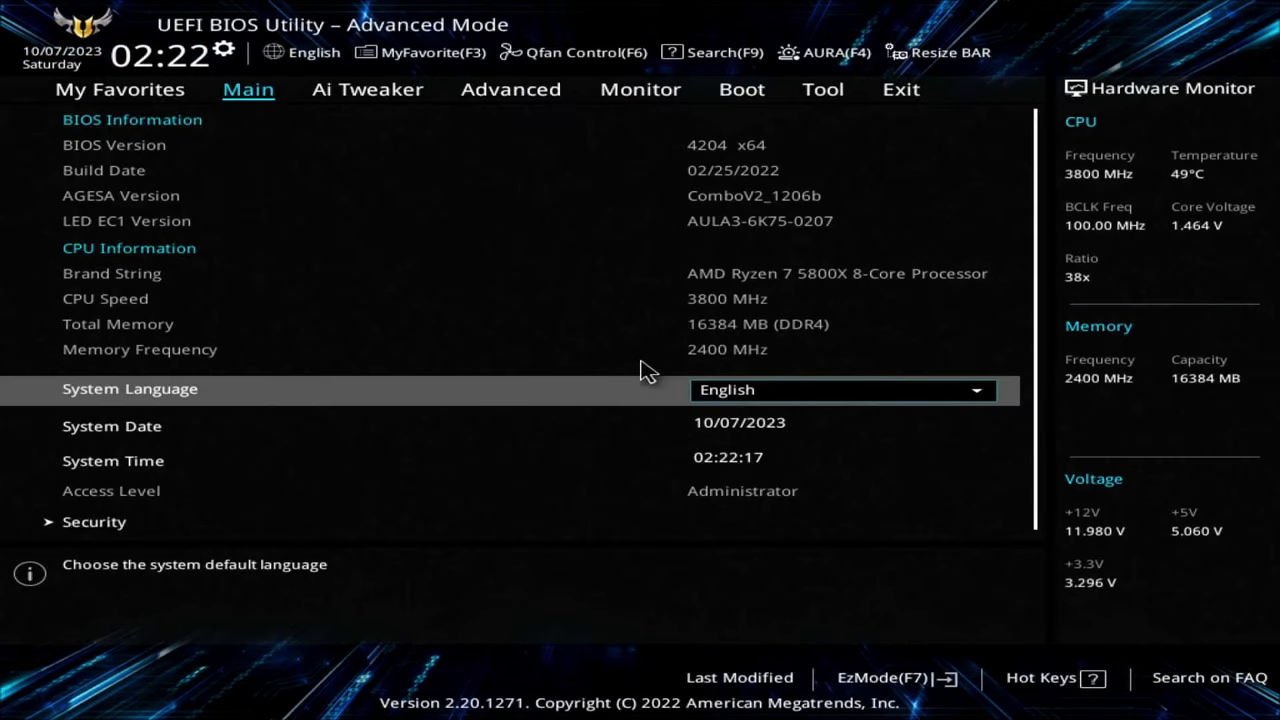
{"action": "key", "text": "Right"}
{"action": "key", "text": "Right"}
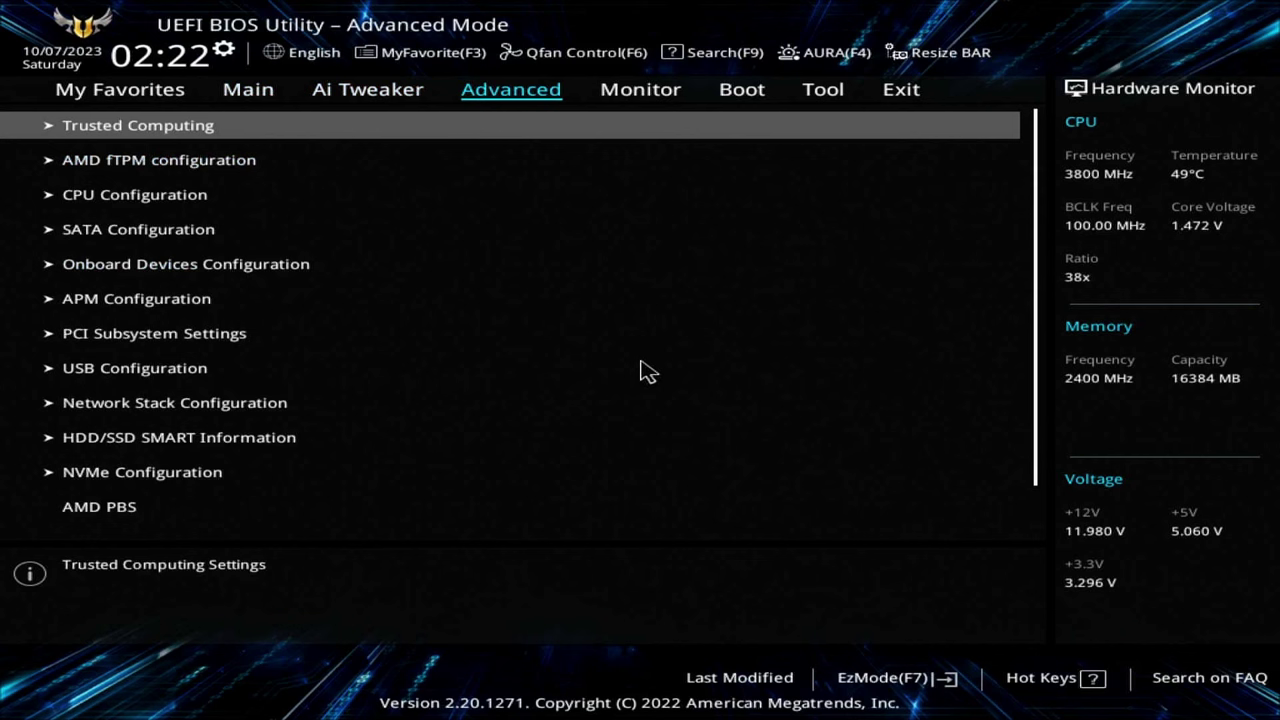
{"action": "key", "text": "Return"}
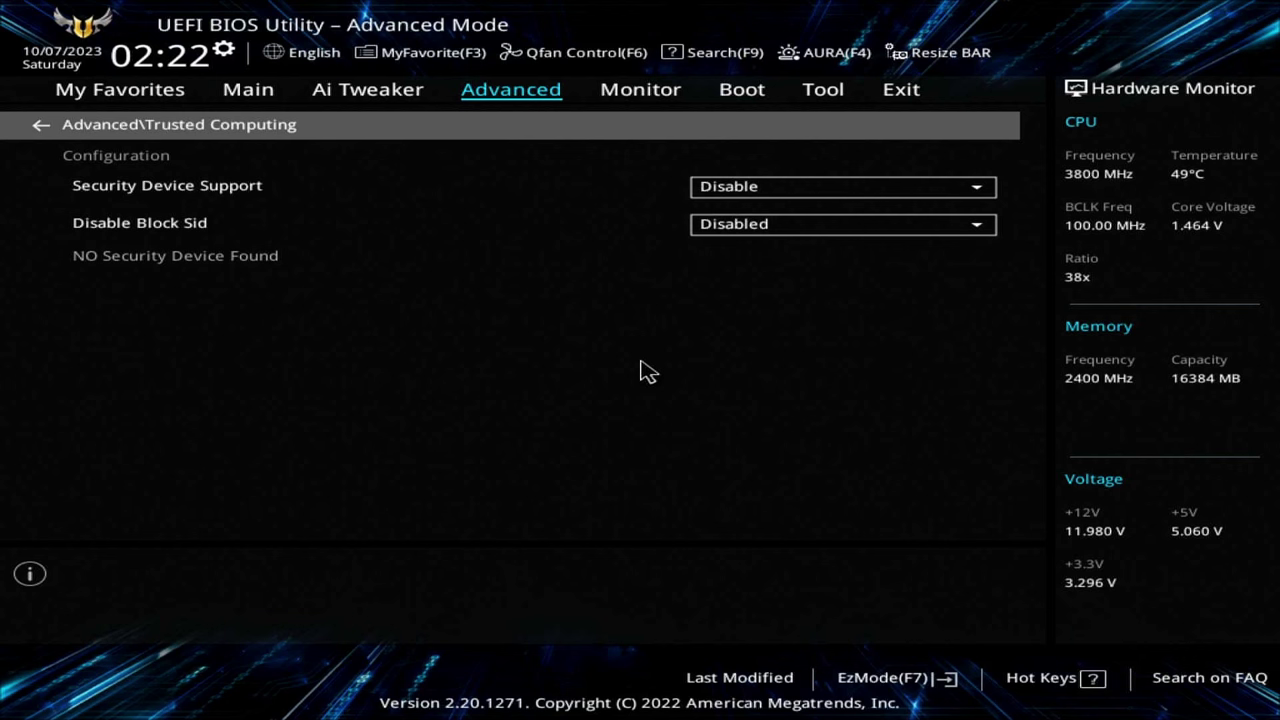
{"action": "key", "text": "Down"}
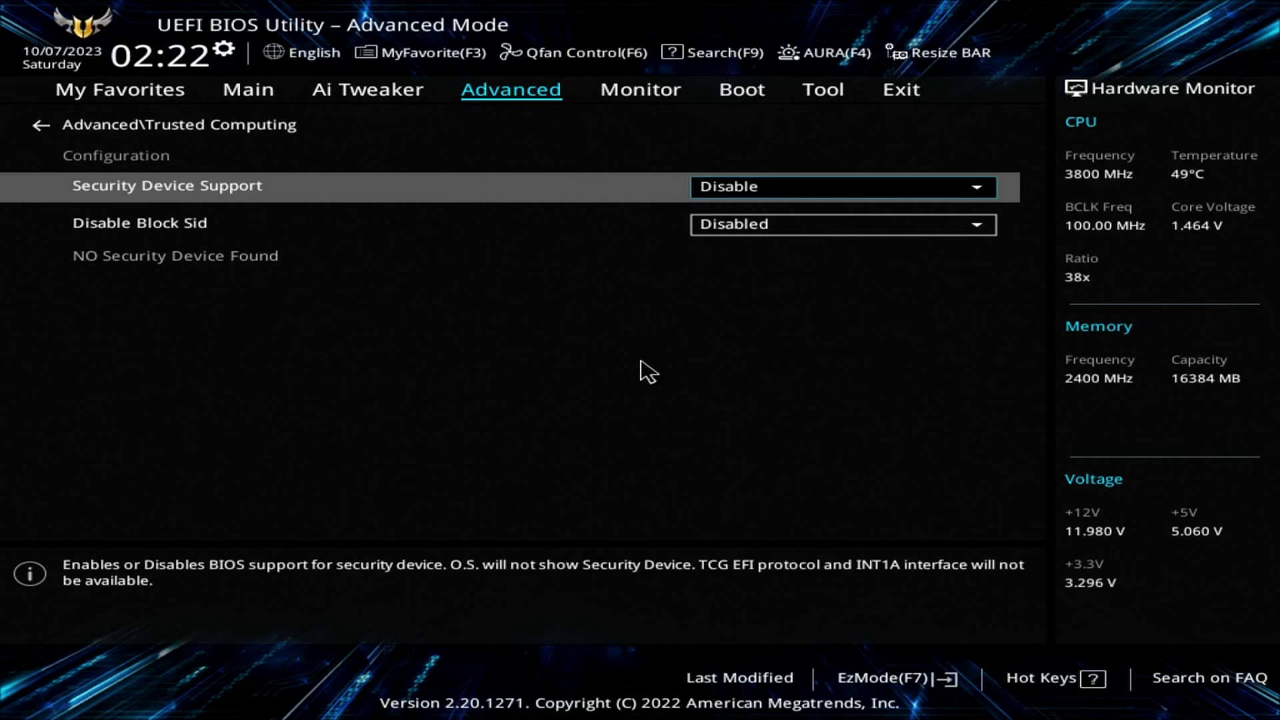
{"action": "key", "text": "Escape"}
{"action": "key", "text": "Down"}
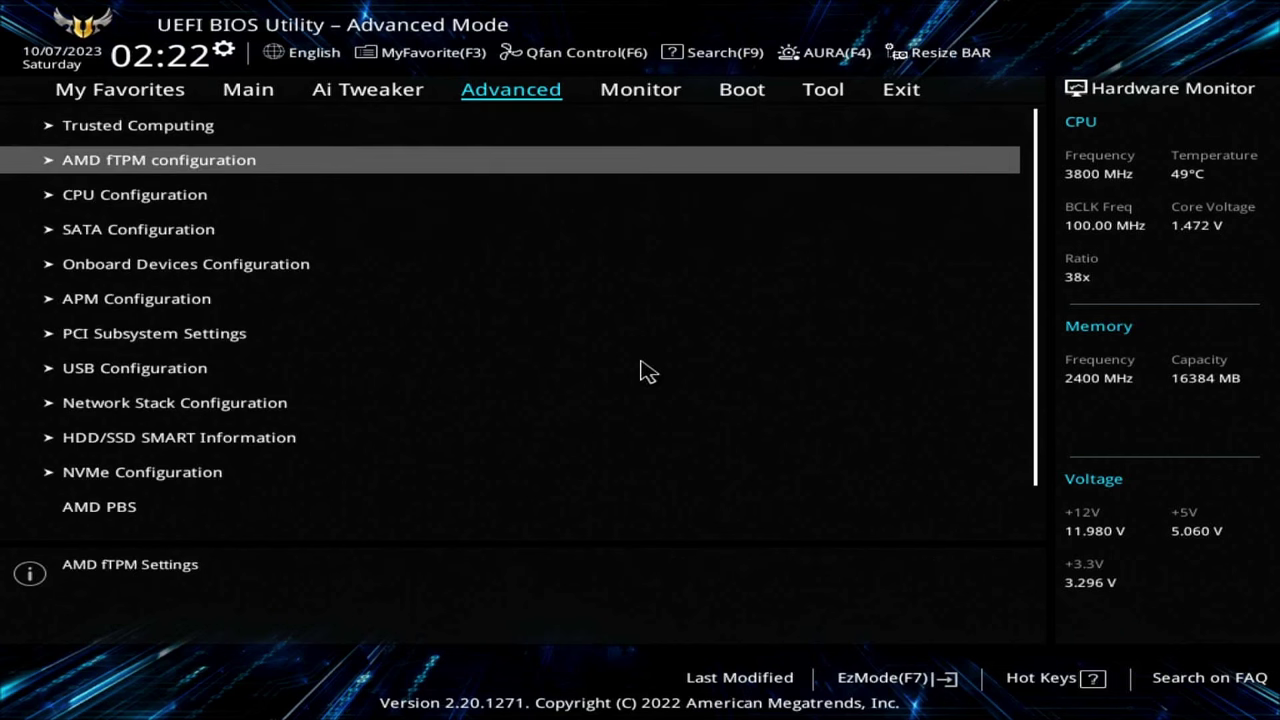
{"action": "key", "text": "Return"}
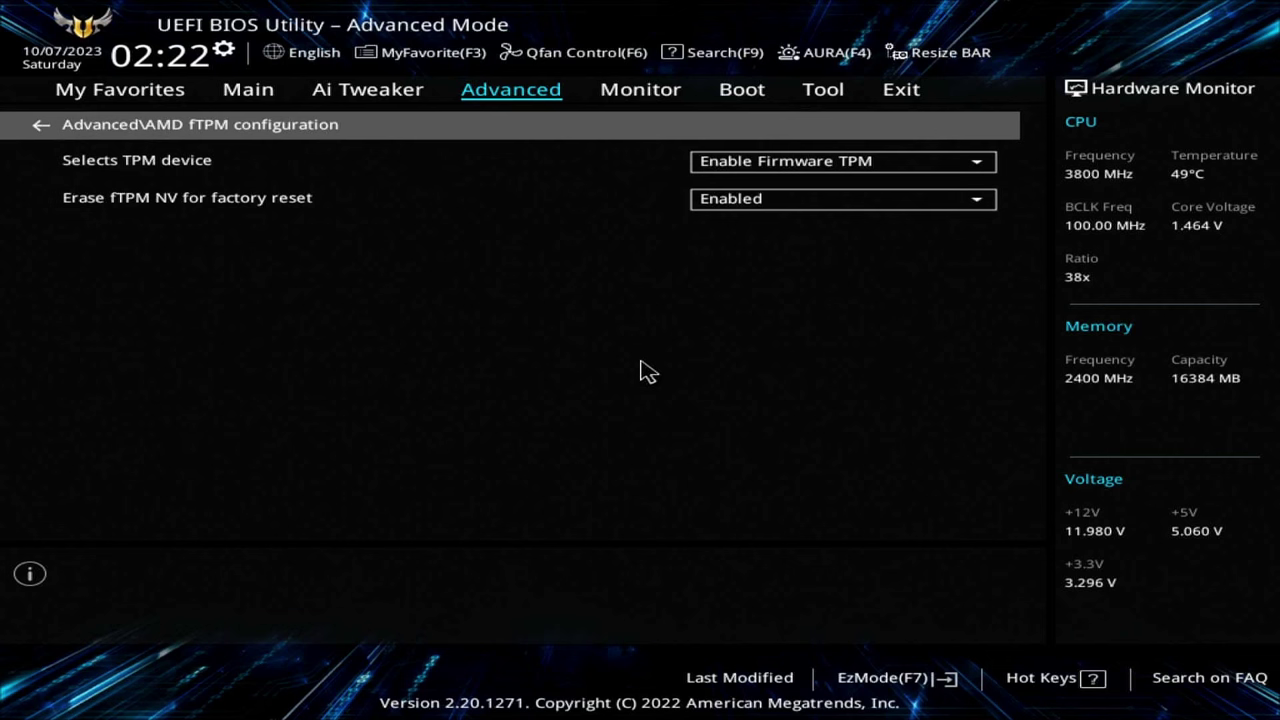
{"action": "key", "text": "Escape"}
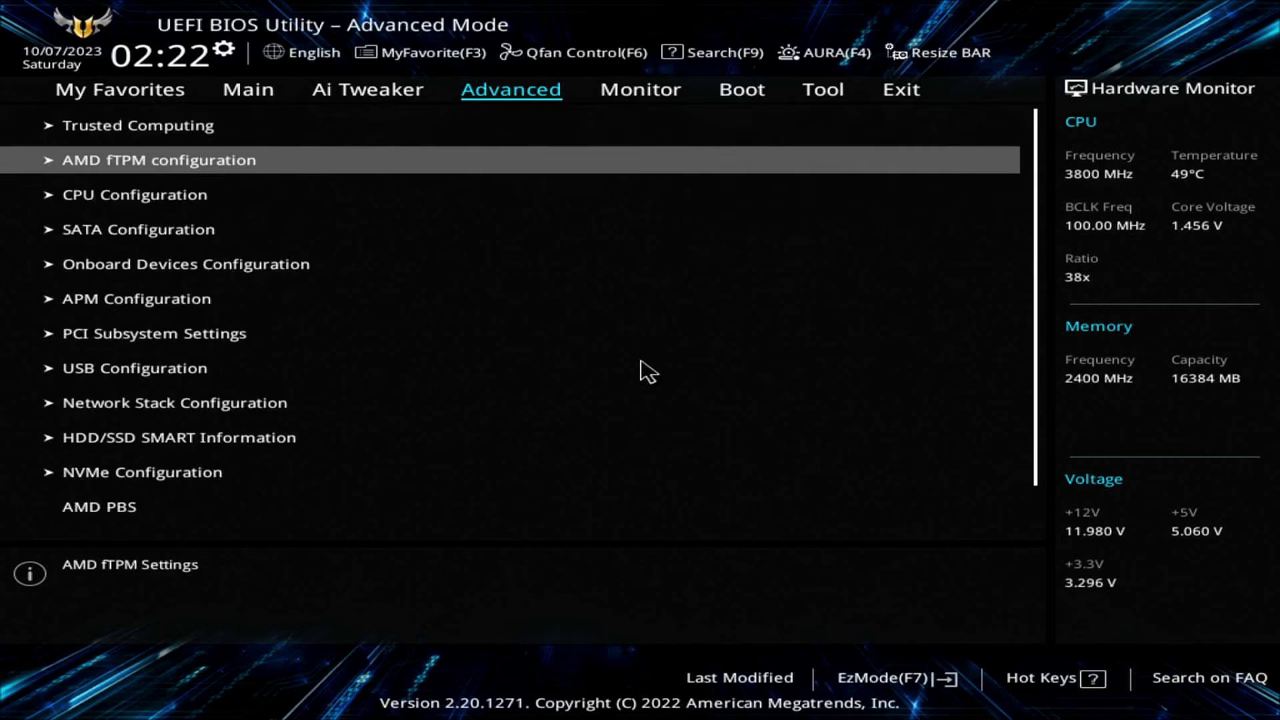
- Review CPU Configuration down to Core Leveling Mode, then check SATA Configuration
{"action": "key", "text": "Down"}
{"action": "key", "text": "Return"}
{"action": "key", "text": "Down"}
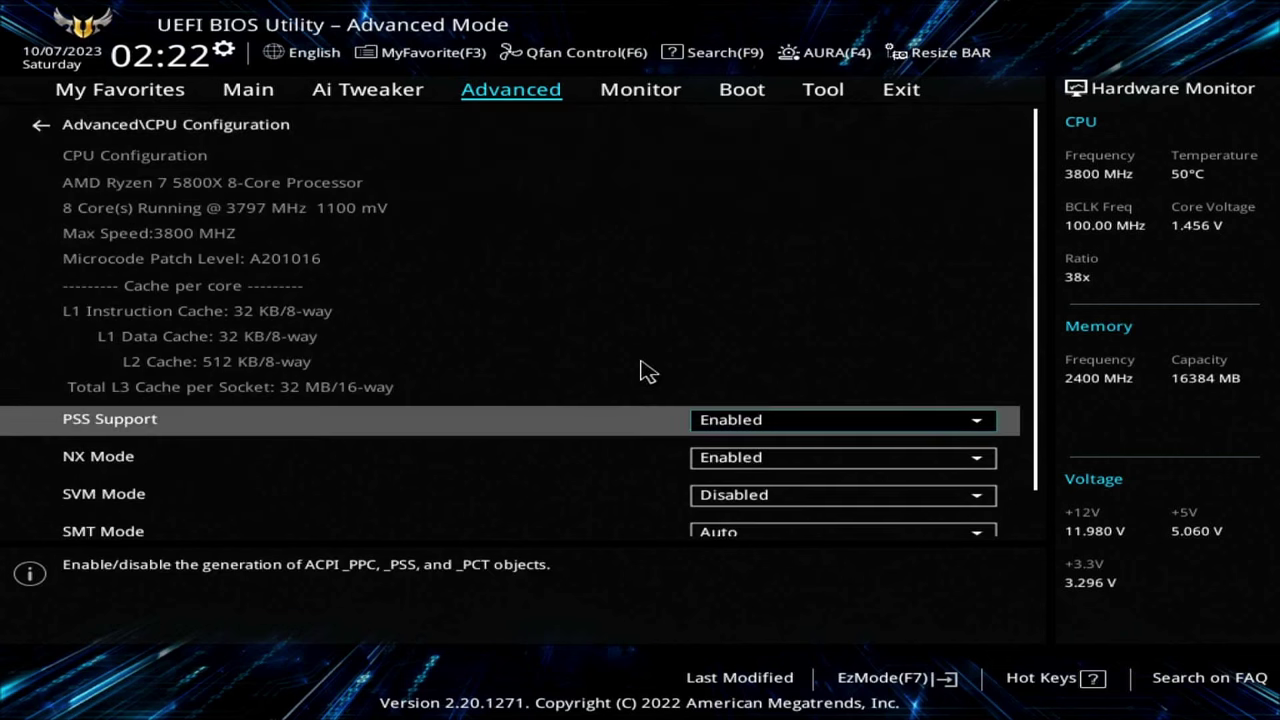
{"action": "key", "text": "Down"}
{"action": "key", "text": "Down"}
{"action": "key", "text": "Down"}
{"action": "key", "text": "Down"}
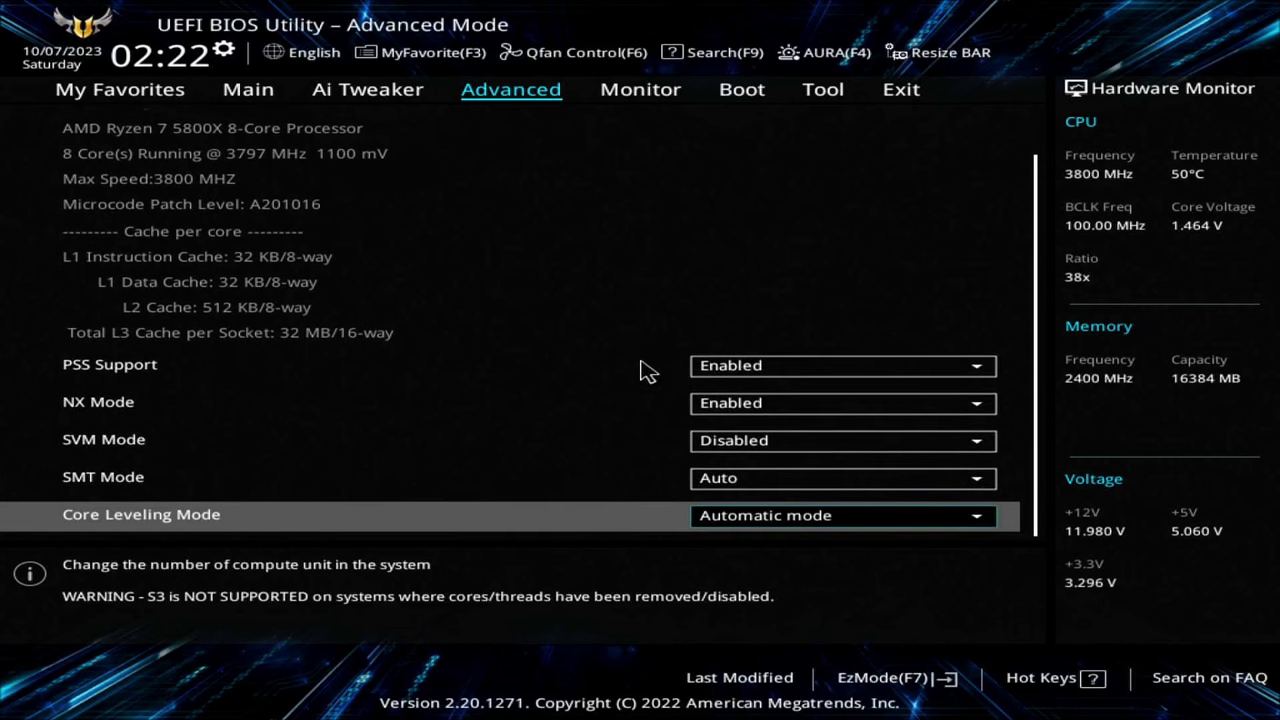
{"action": "key", "text": "Escape"}
{"action": "key", "text": "Down"}
{"action": "key", "text": "Return"}
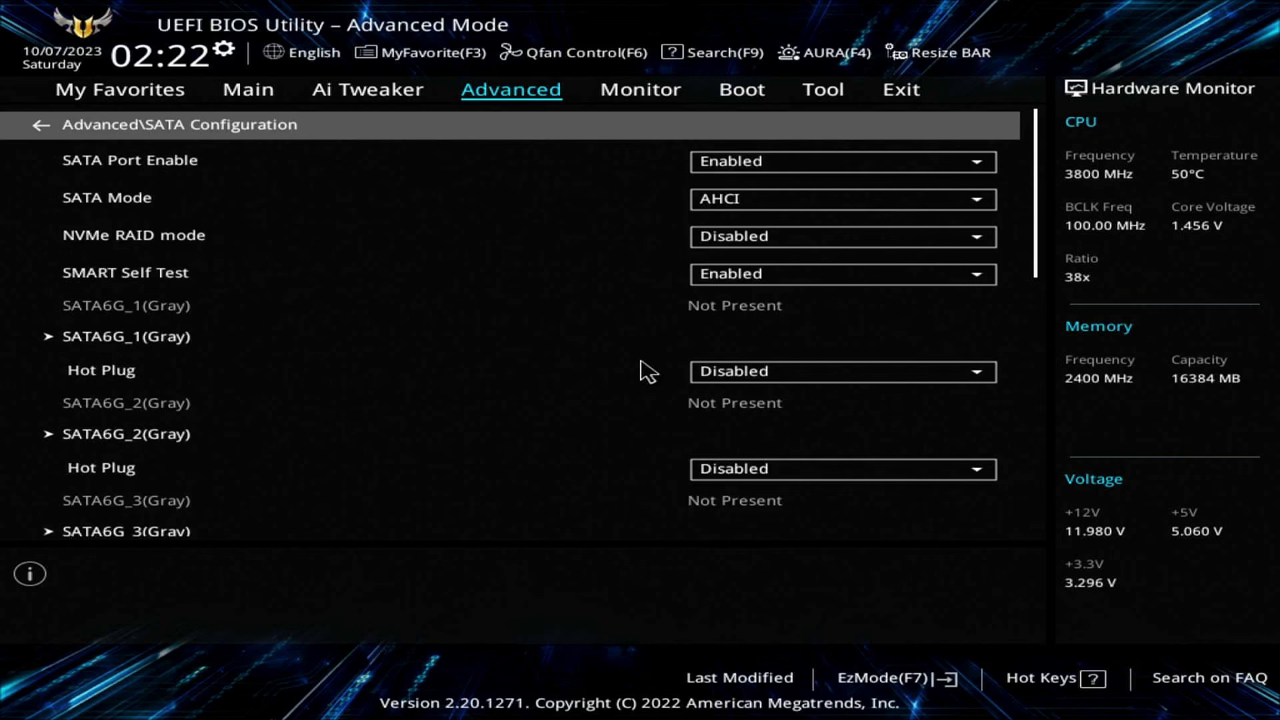
{"action": "key", "text": "Escape"}
{"action": "key", "text": "Down"}
- Check the onboard LAN, Wi-Fi, Bluetooth and USB power settings, then Serial Port Configuration
{"action": "key", "text": "Return"}
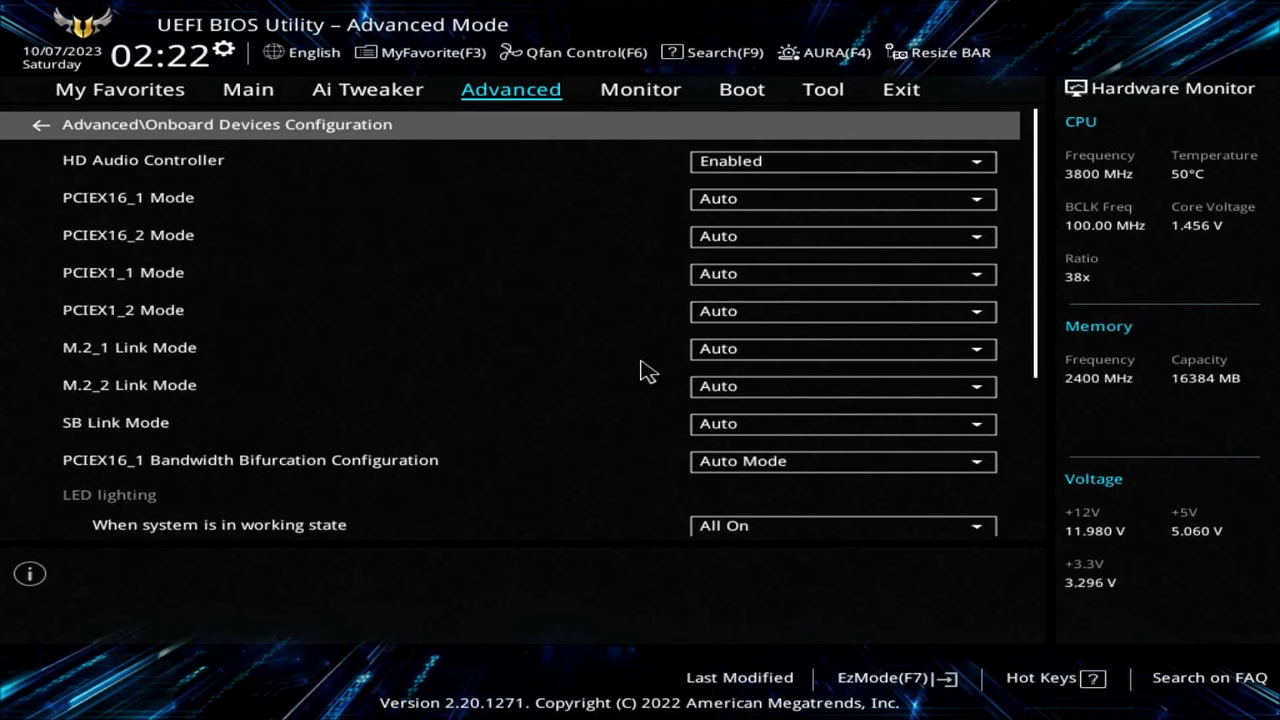
{"action": "key", "text": "Down"}
{"action": "key", "text": "Down"}
{"action": "key", "text": "Down"}
{"action": "key", "text": "Down"}
{"action": "key", "text": "Down"}
{"action": "key", "text": "Down"}
{"action": "key", "text": "Down"}
{"action": "key", "text": "Down"}
{"action": "key", "text": "Down"}
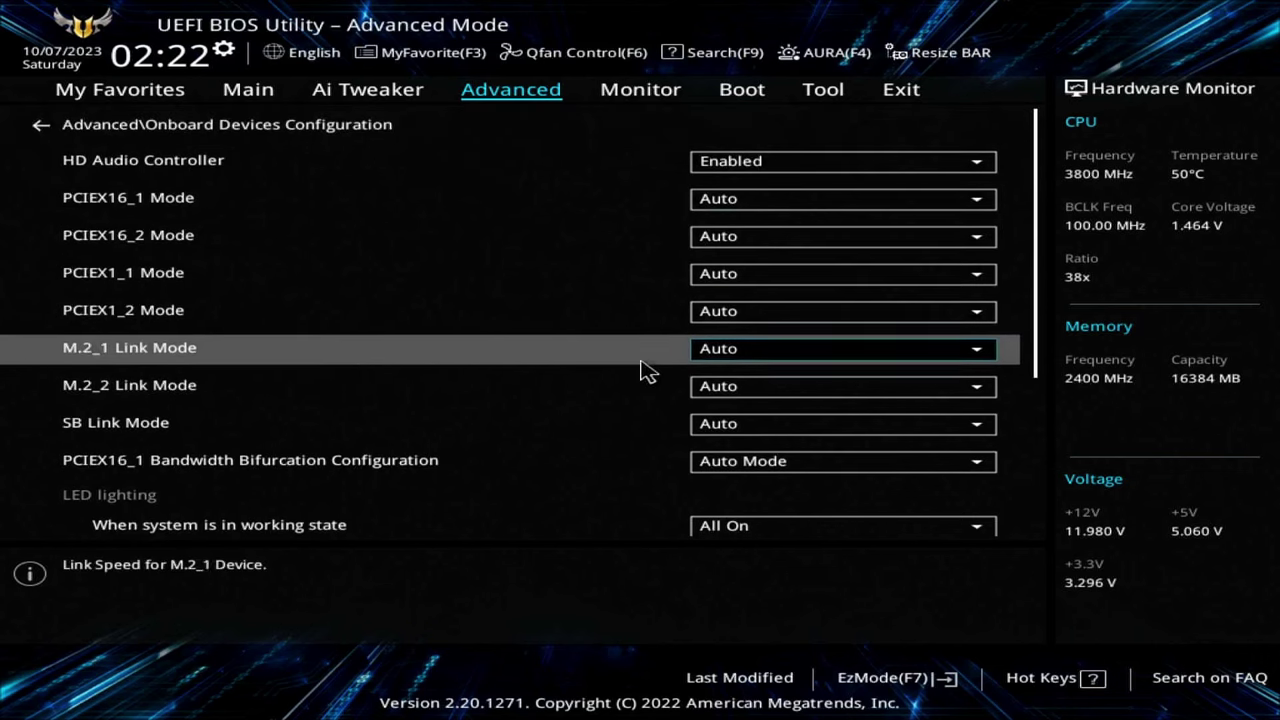
{"action": "key", "text": "Down"}
{"action": "key", "text": "Down"}
{"action": "key", "text": "Down"}
{"action": "key", "text": "Down"}
{"action": "key", "text": "Down"}
{"action": "key", "text": "Down"}
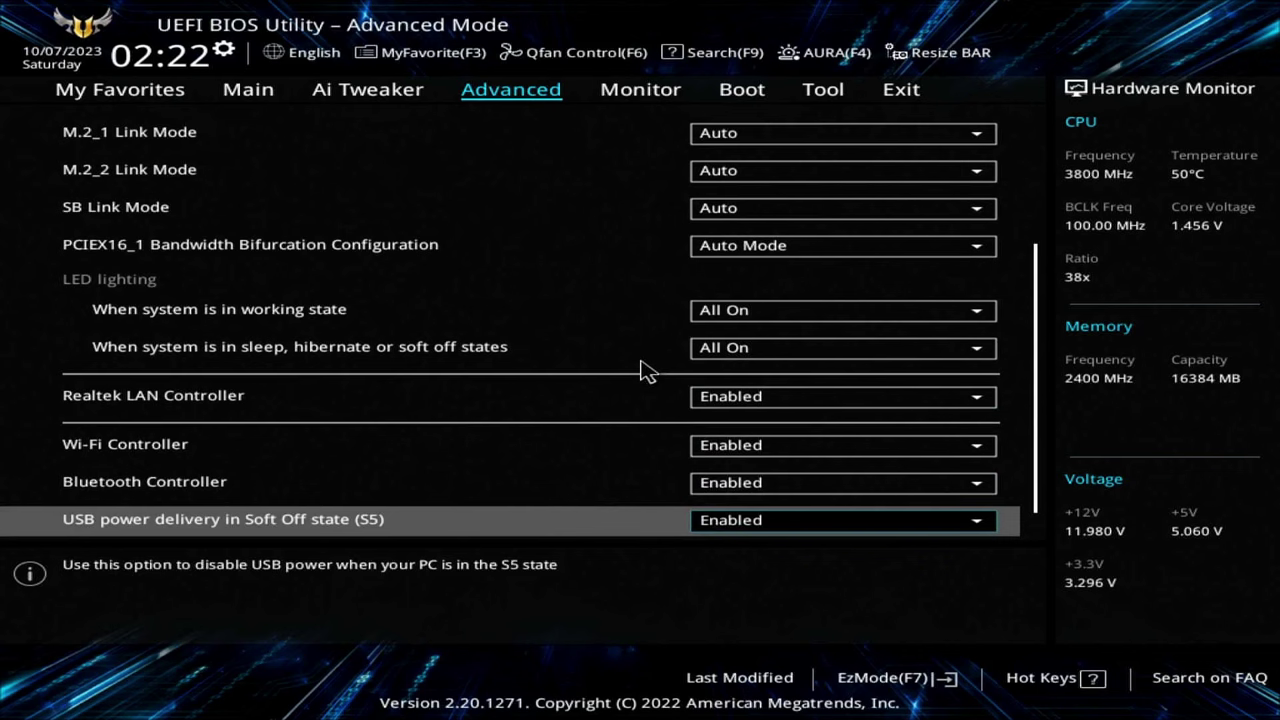
{"action": "key", "text": "Up"}
{"action": "key", "text": "Up"}
{"action": "key", "text": "Up"}
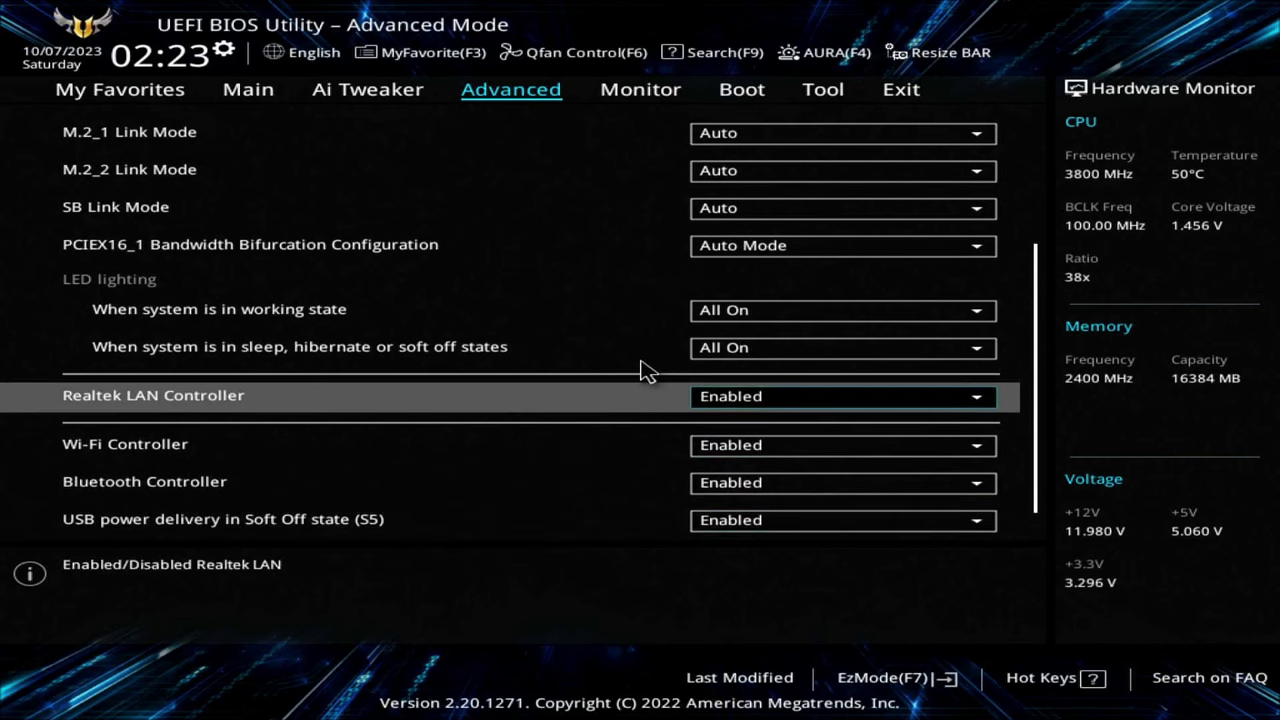
{"action": "key", "text": "Down"}
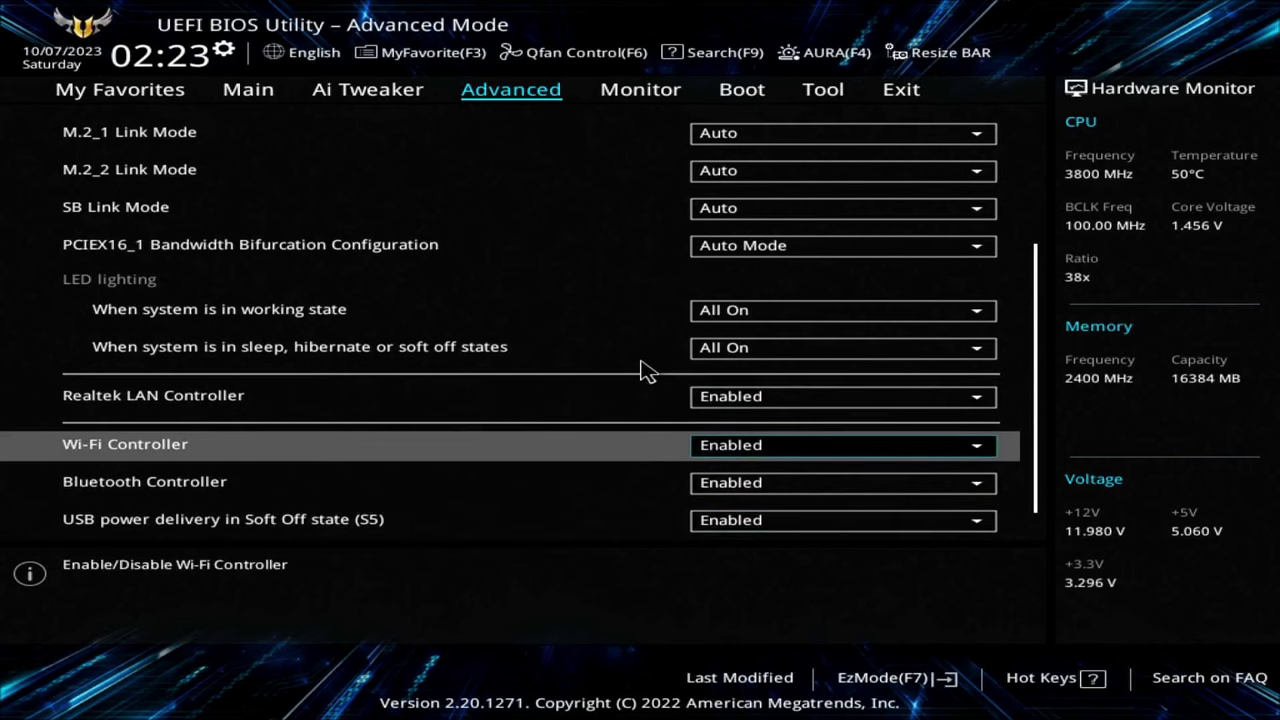
{"action": "key", "text": "Down"}
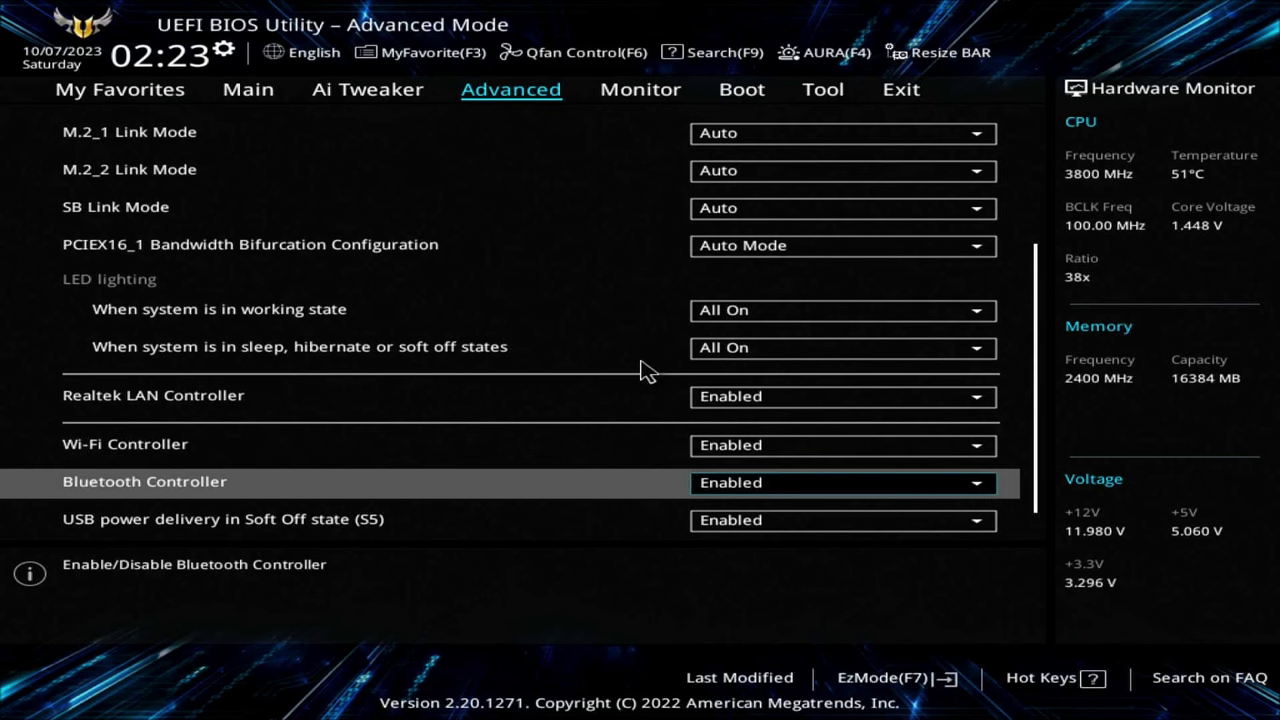
{"action": "key", "text": "Down"}
{"action": "key", "text": "Down"}
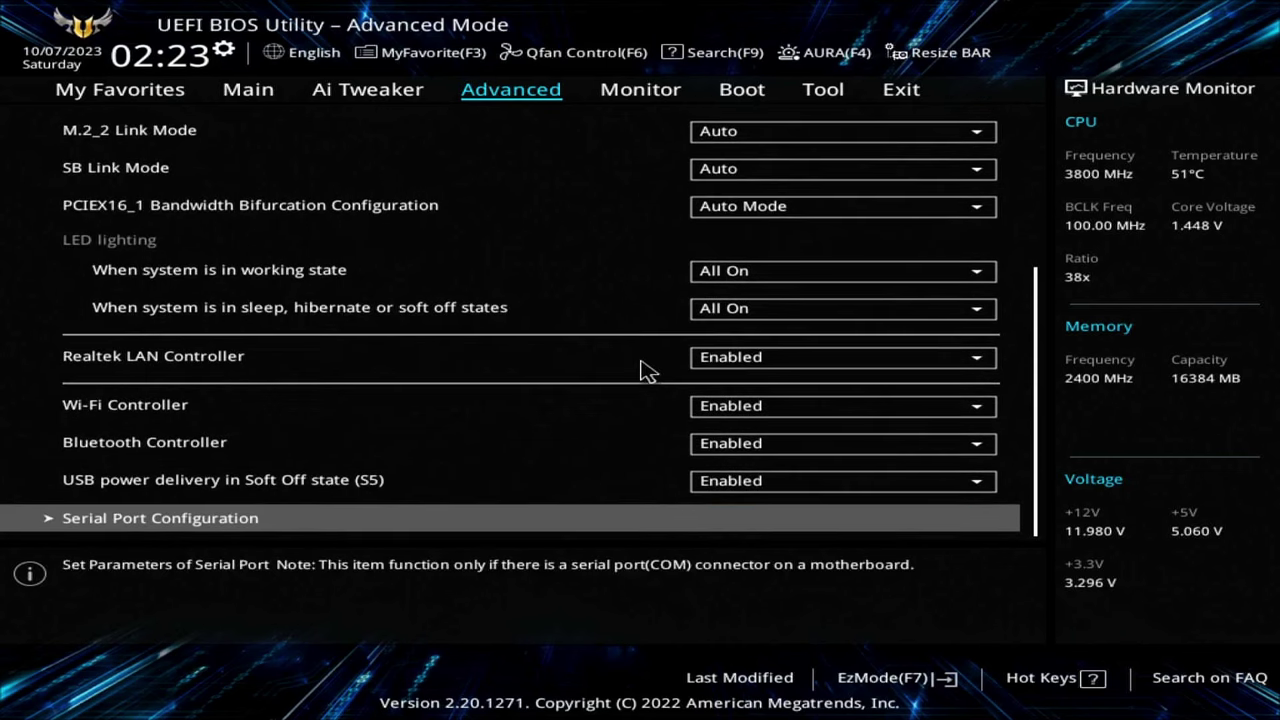
{"action": "key", "text": "Return"}
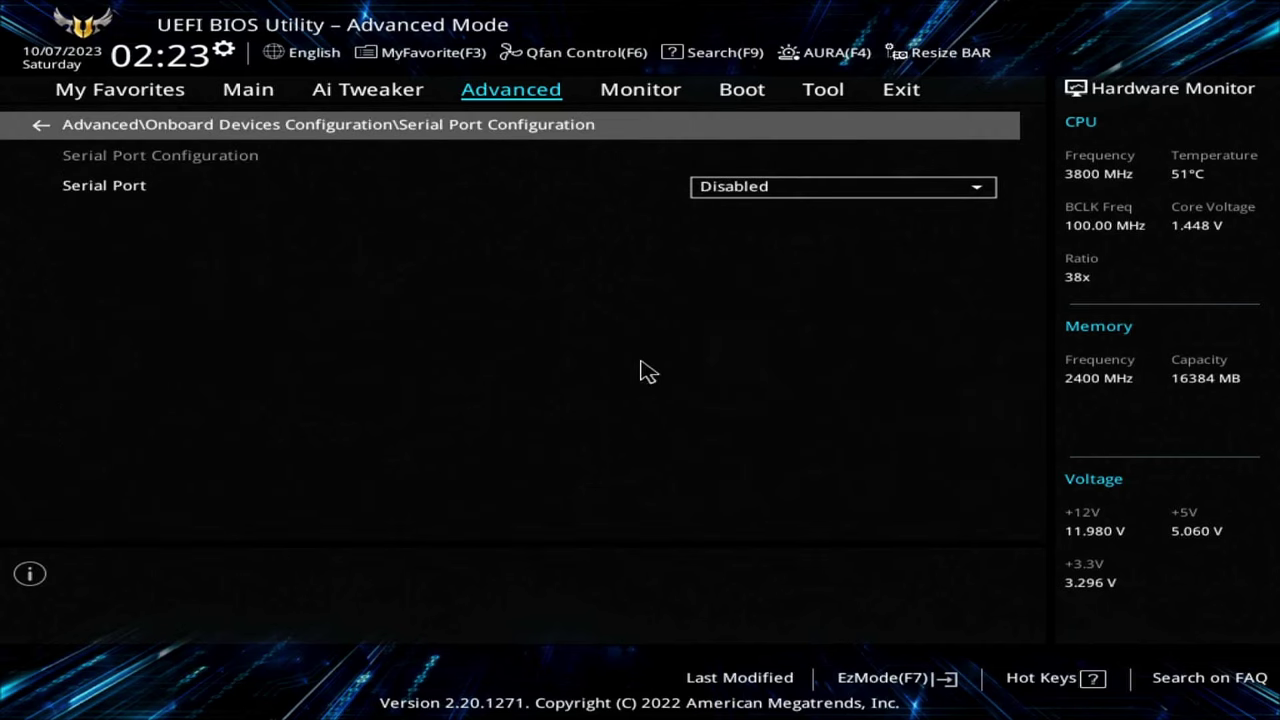
{"action": "key", "text": "Escape"}
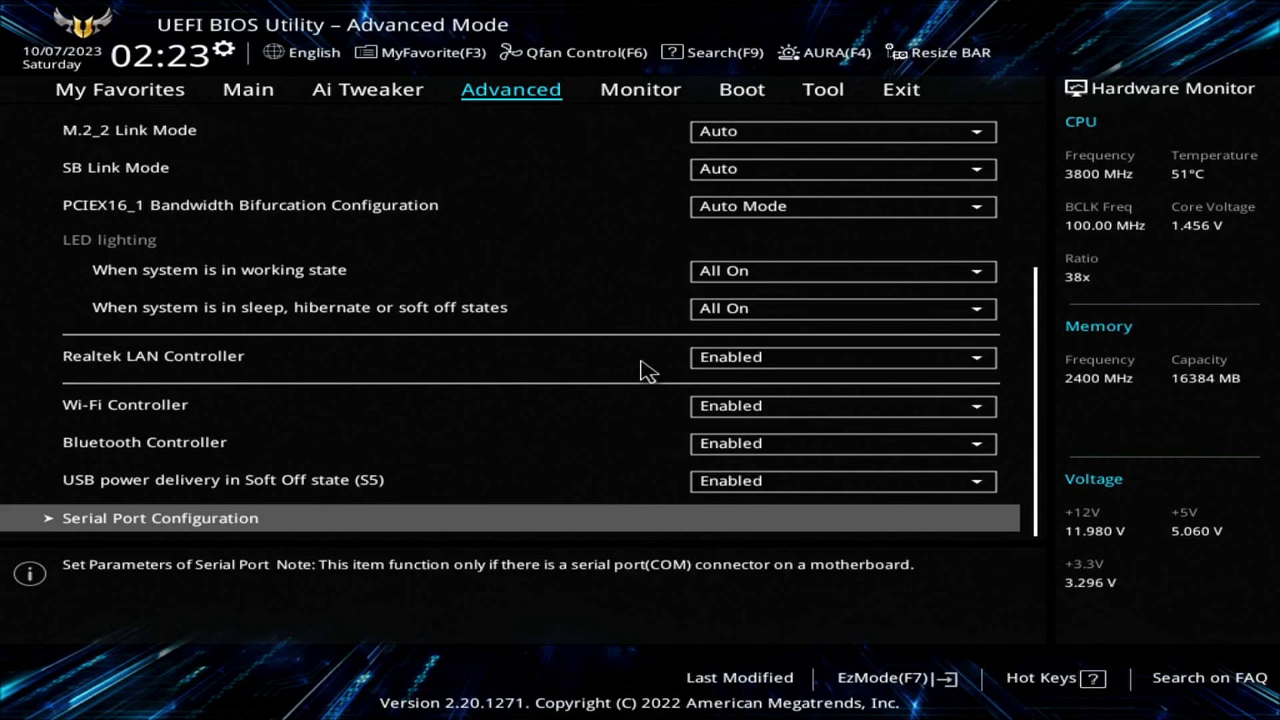
- Review APM Configuration and PCI Subsystem settings (Above 4G Decoding, SR-IOV Support), then move to Boot
{"action": "key", "text": "Escape"}
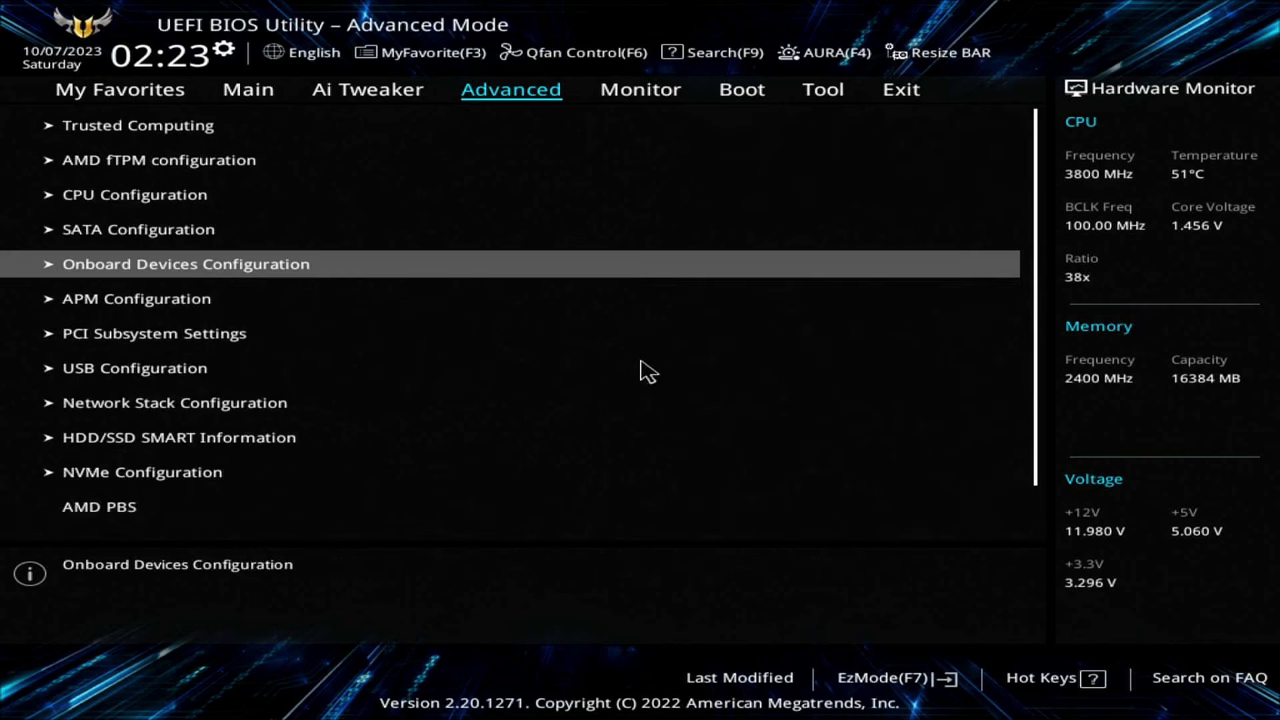
{"action": "key", "text": "Down"}
{"action": "key", "text": "Return"}
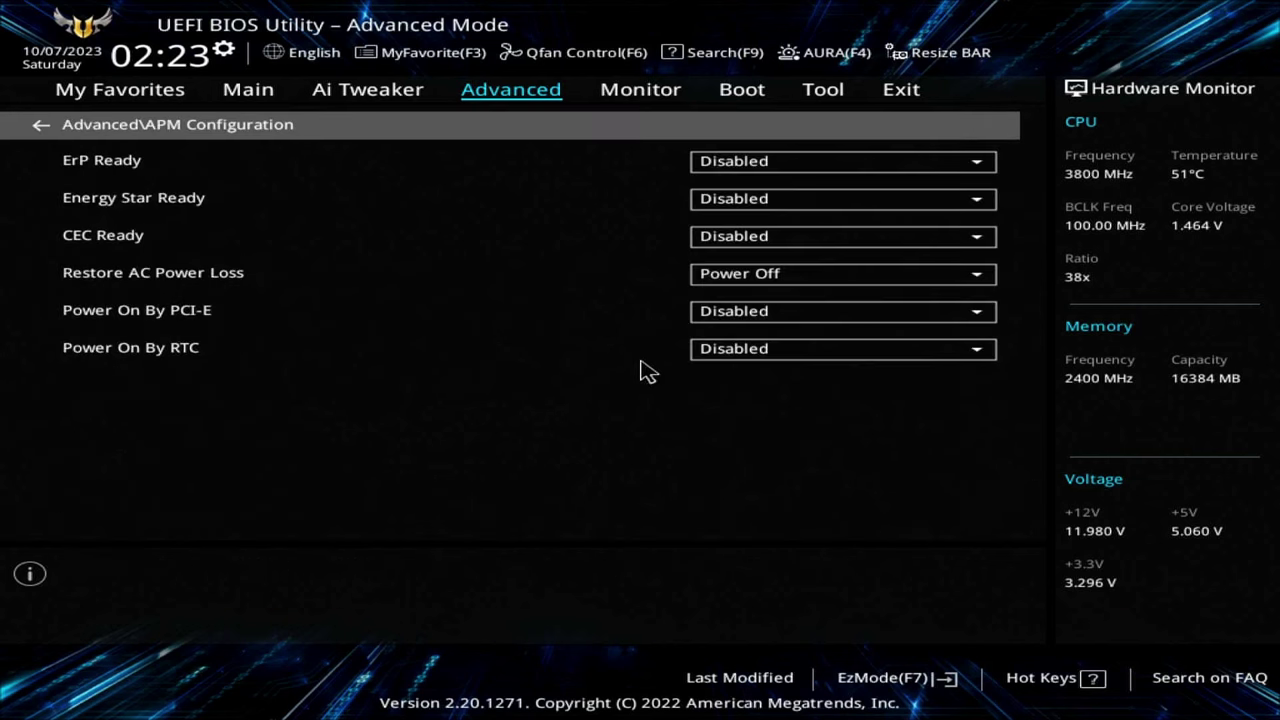
{"action": "key", "text": "Escape"}
{"action": "key", "text": "Down"}
{"action": "key", "text": "Return"}
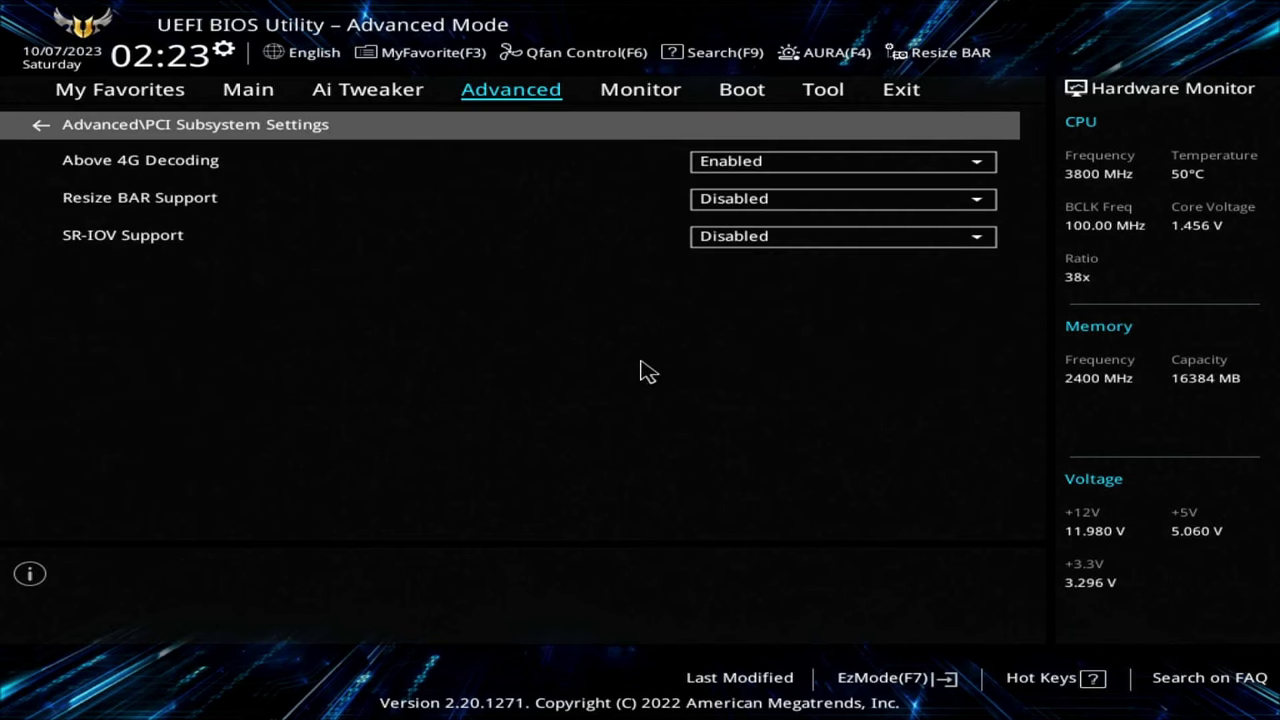
{"action": "key", "text": "Down"}
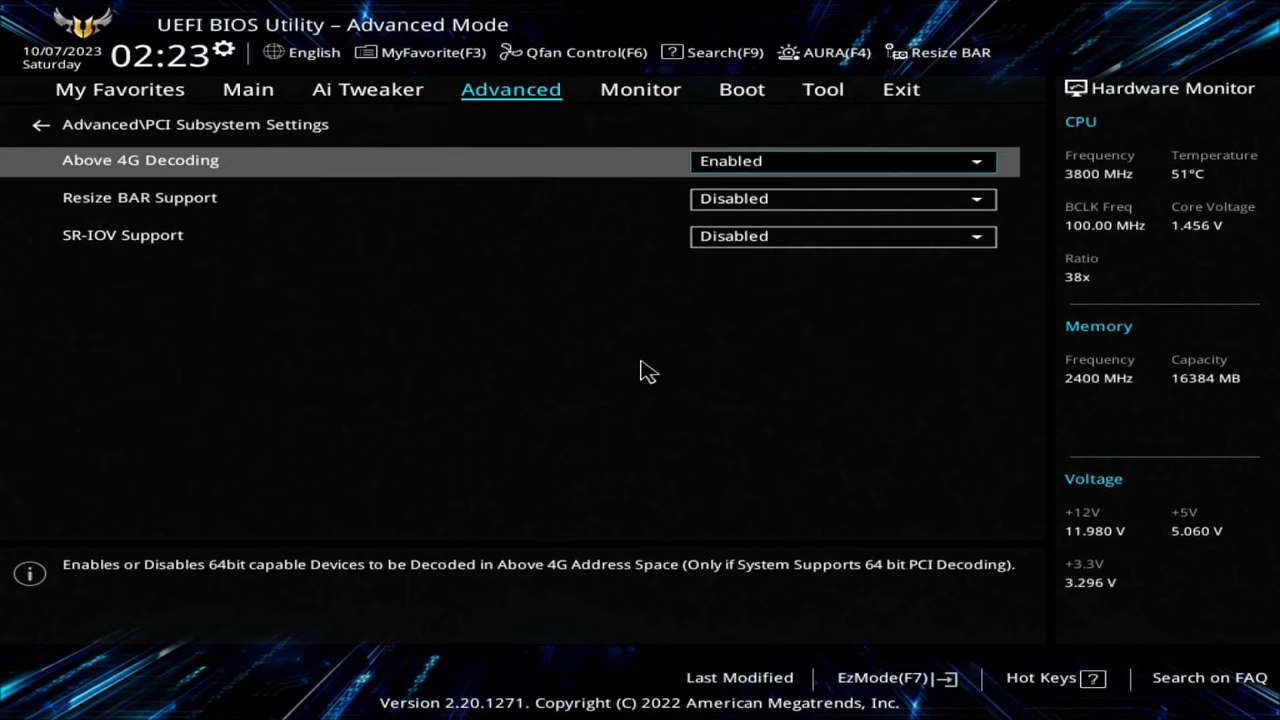
{"action": "key", "text": "Down"}
{"action": "key", "text": "Down"}
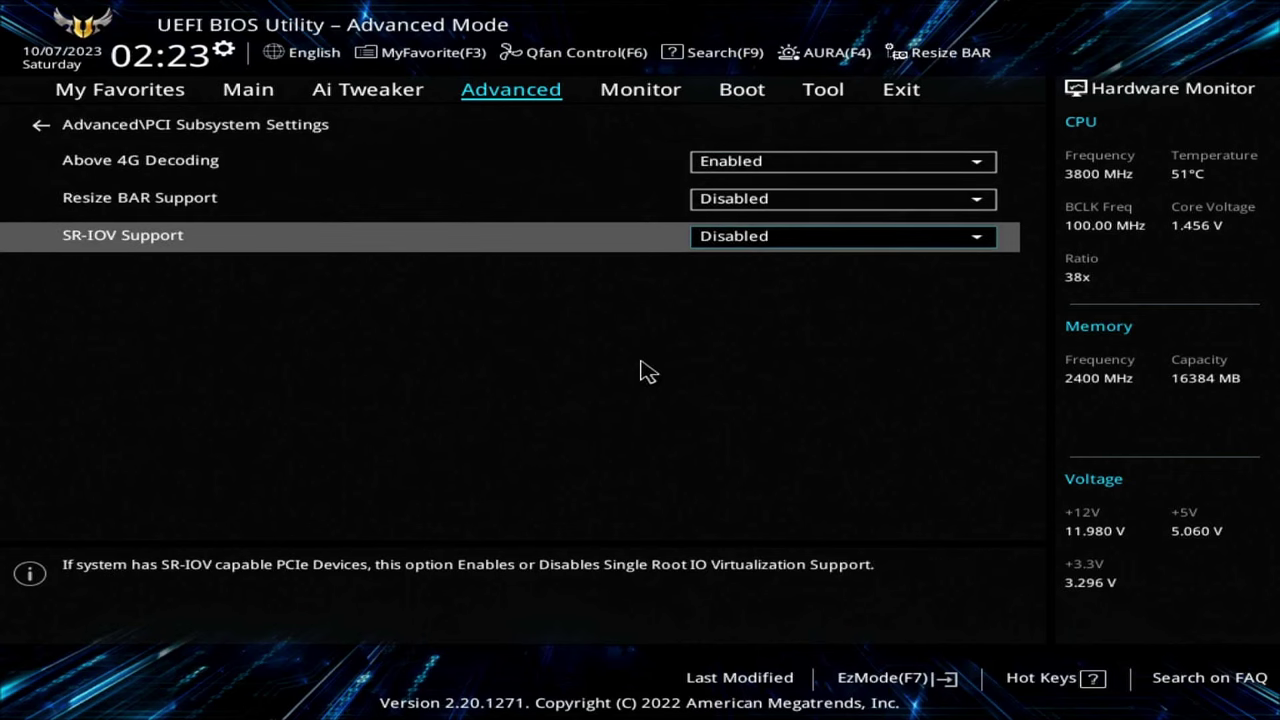
{"action": "key", "text": "Escape"}
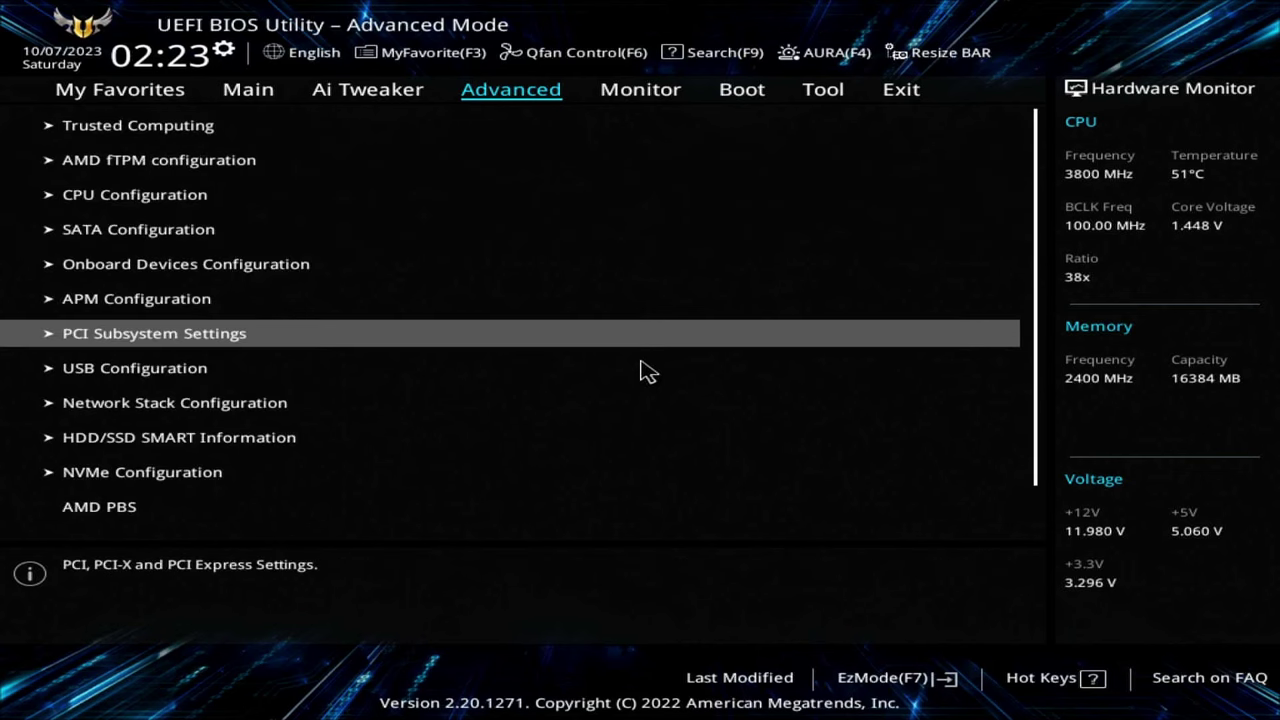
{"action": "key", "text": "Down"}
{"action": "key", "text": "Down"}
{"action": "key", "text": "Down"}
{"action": "key", "text": "Down"}
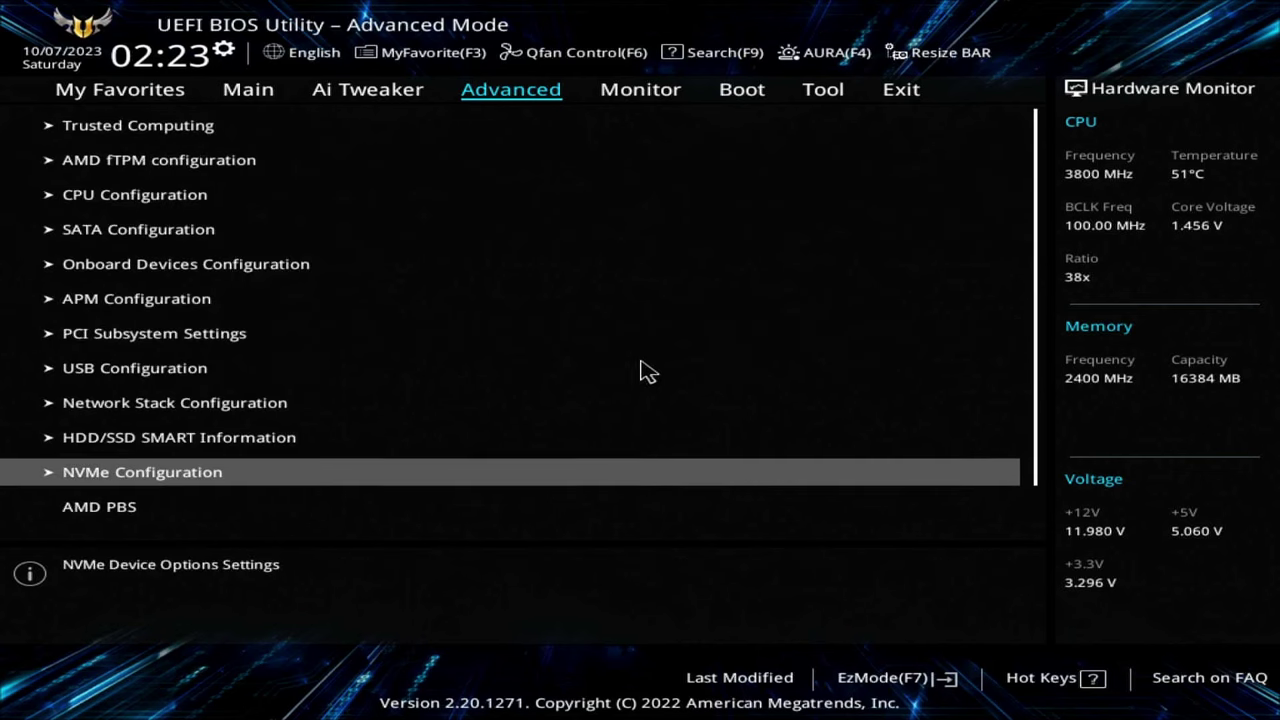
{"action": "key", "text": "Right"}
{"action": "key", "text": "Right"}
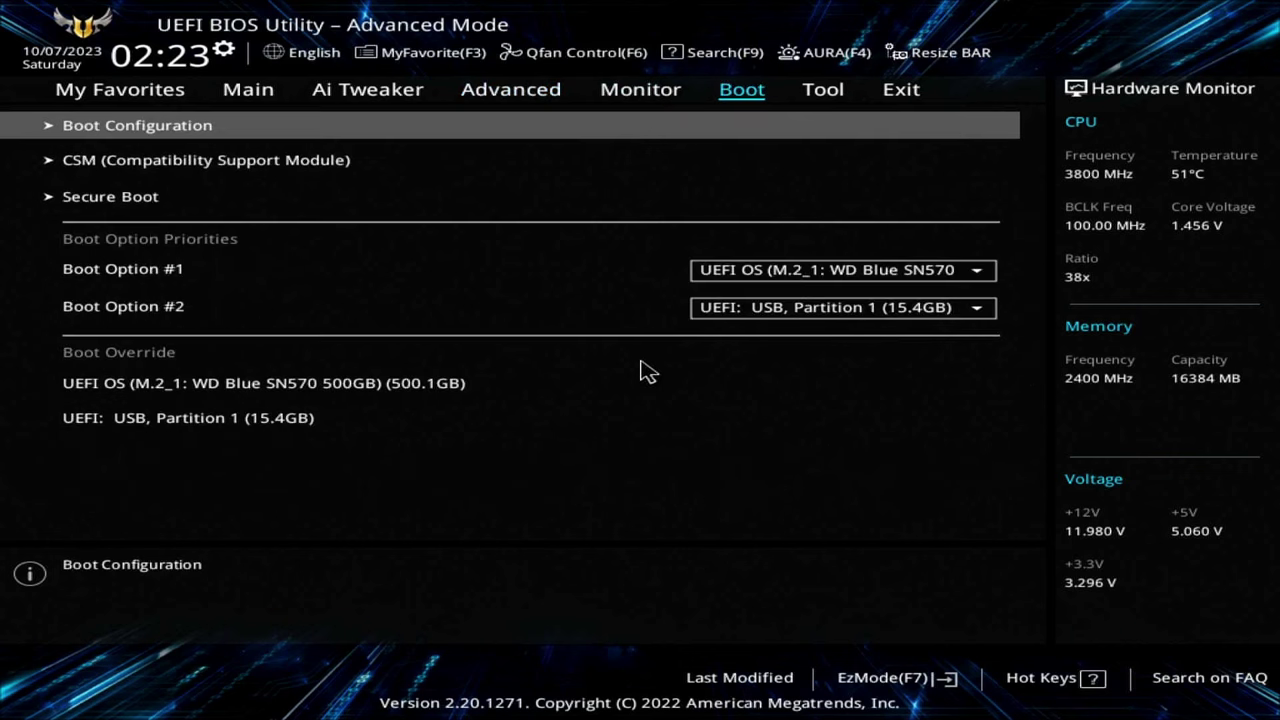
- Confirm Fast Boot and Launch CSM are Disabled in Boot Configuration and CSM
{"action": "key", "text": "Return"}
{"action": "key", "text": "Down"}
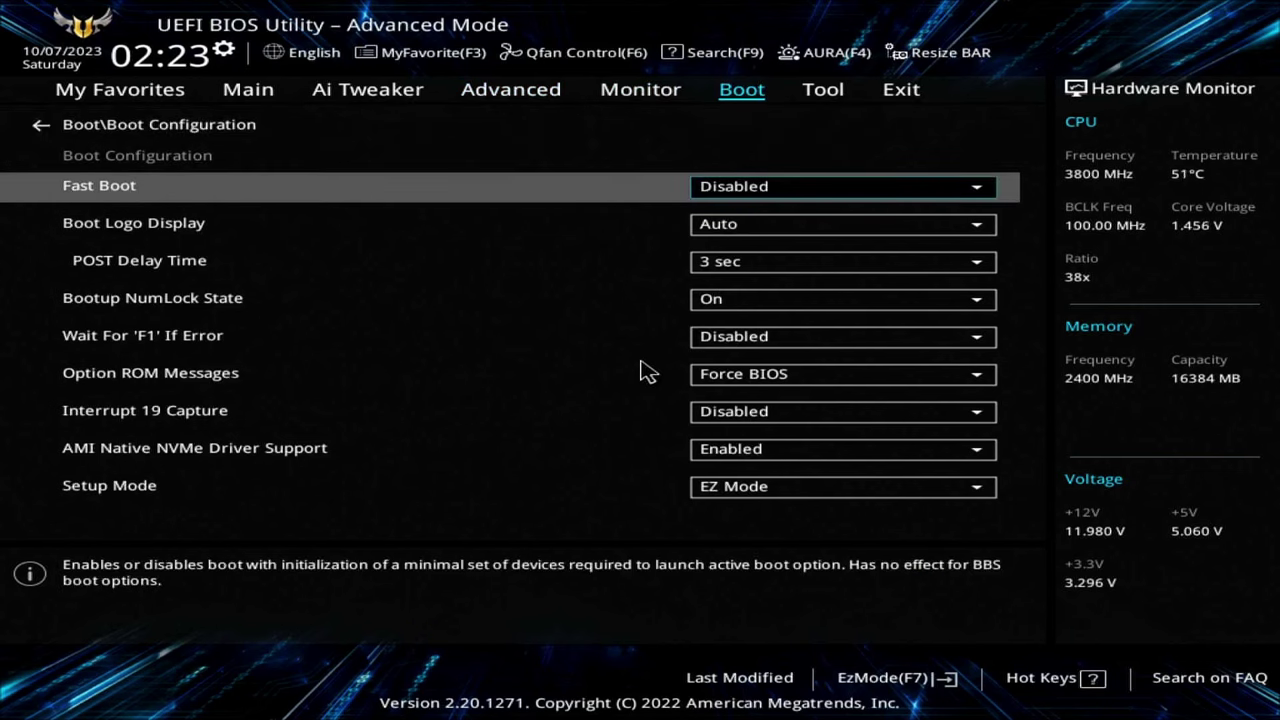
{"action": "key", "text": "Down"}
{"action": "key", "text": "Down"}
{"action": "key", "text": "Down"}
{"action": "key", "text": "Down"}
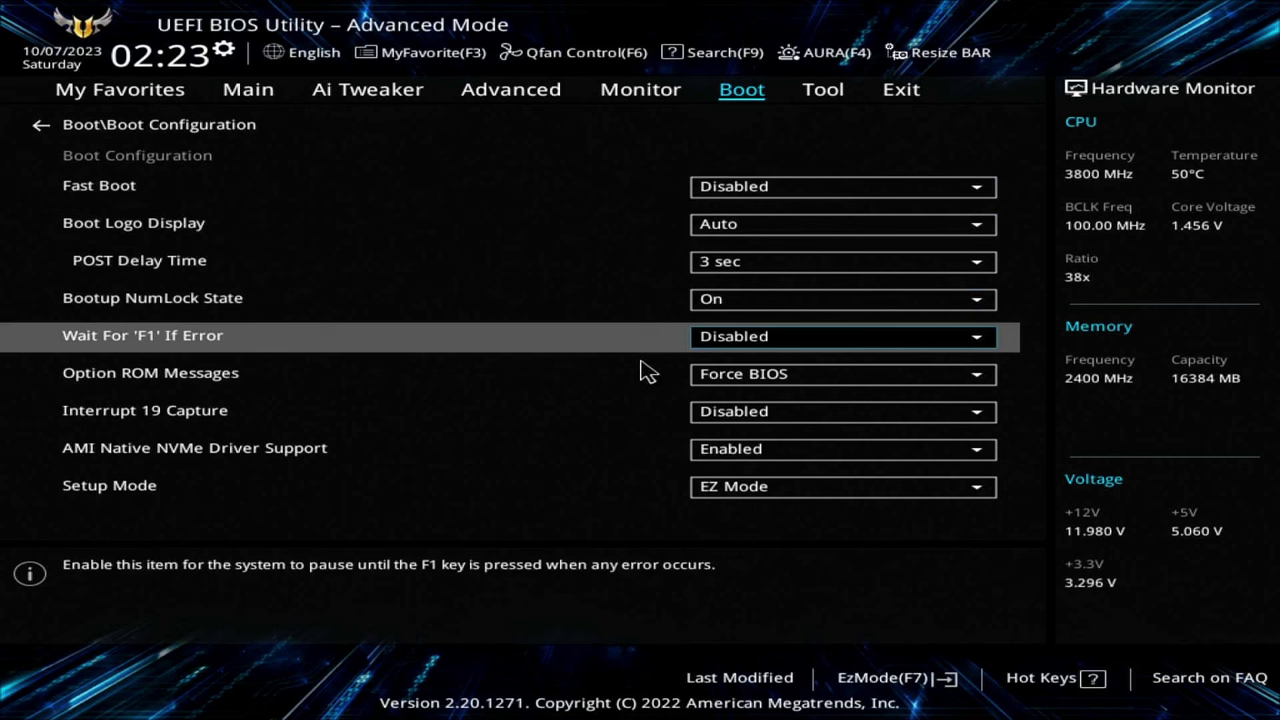
{"action": "key", "text": "Escape"}
{"action": "key", "text": "Down"}
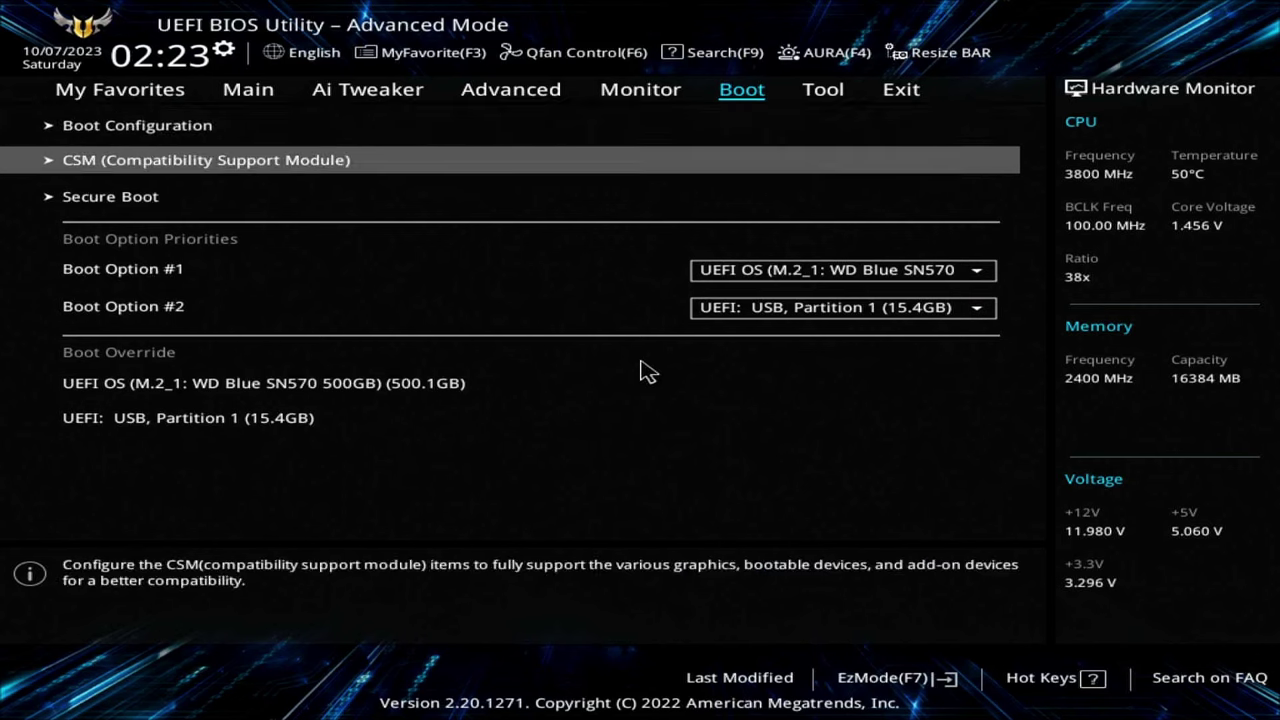
{"action": "key", "text": "Return"}
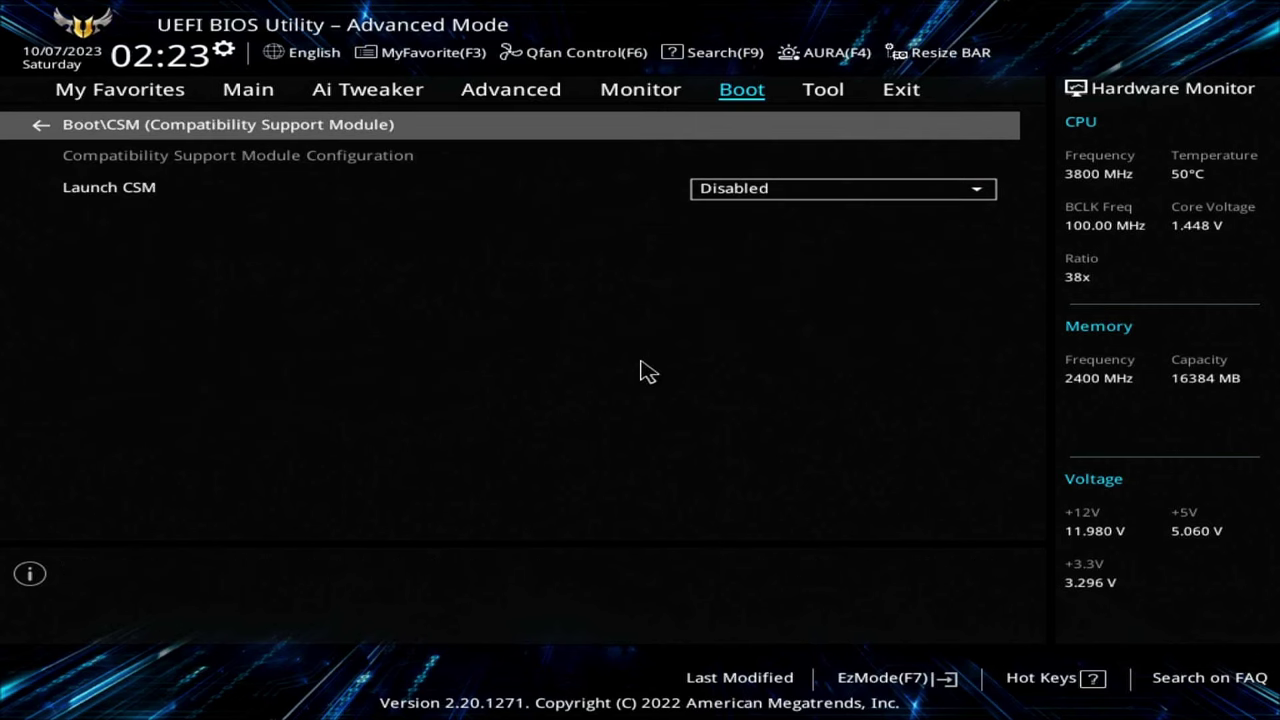
{"action": "key", "text": "Escape"}
- Verify Secure Boot OS Type stays set to Other OS
{"action": "key", "text": "Down"}
{"action": "key", "text": "Return"}
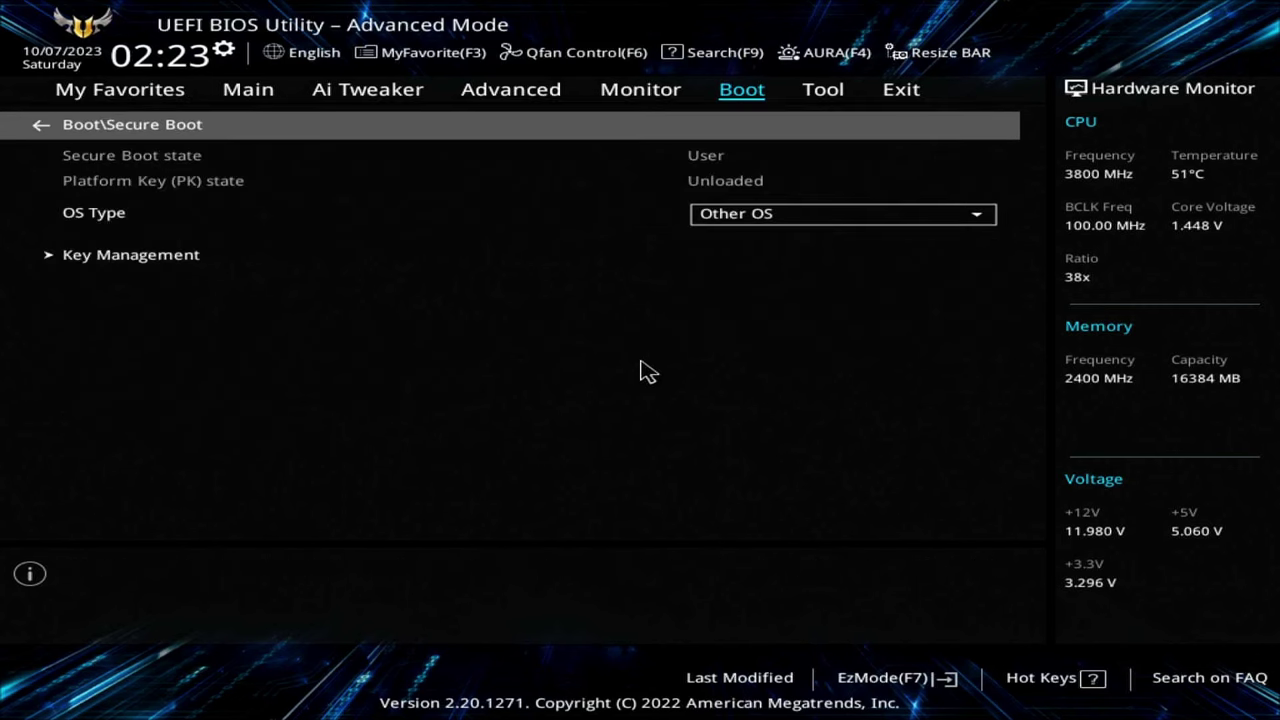
{"action": "key", "text": "Down"}
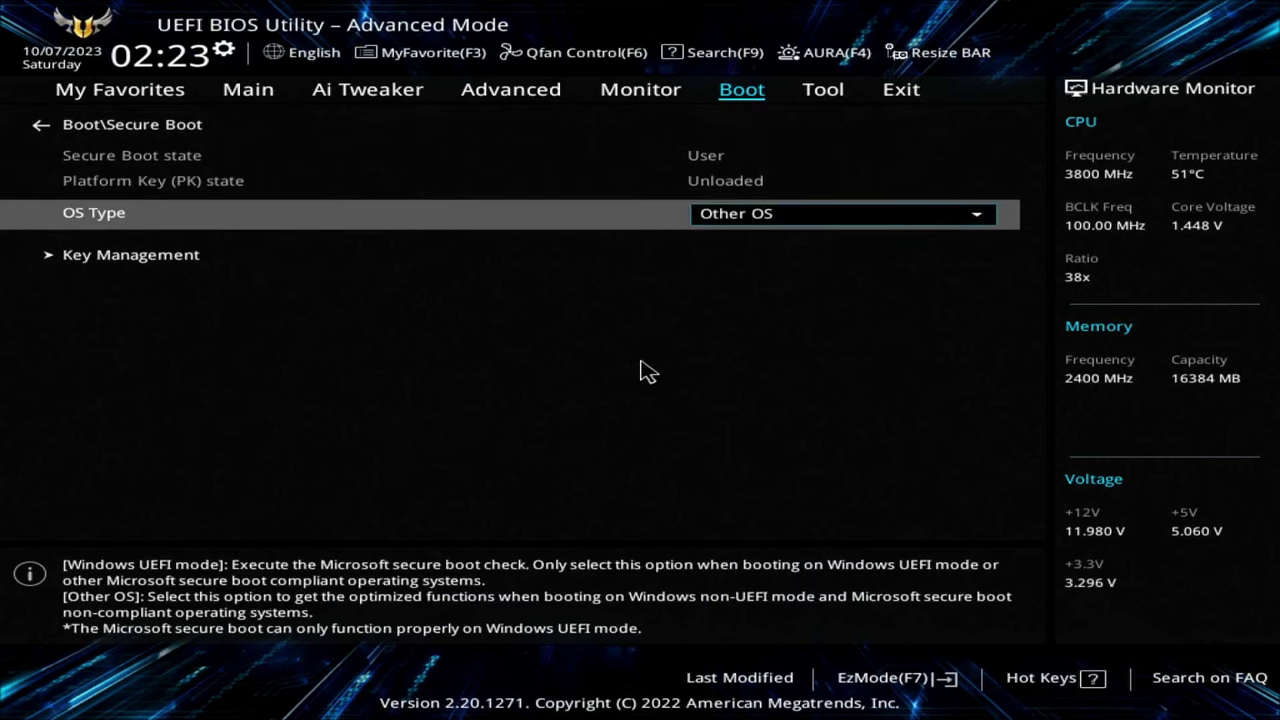
{"action": "key", "text": "Down"}
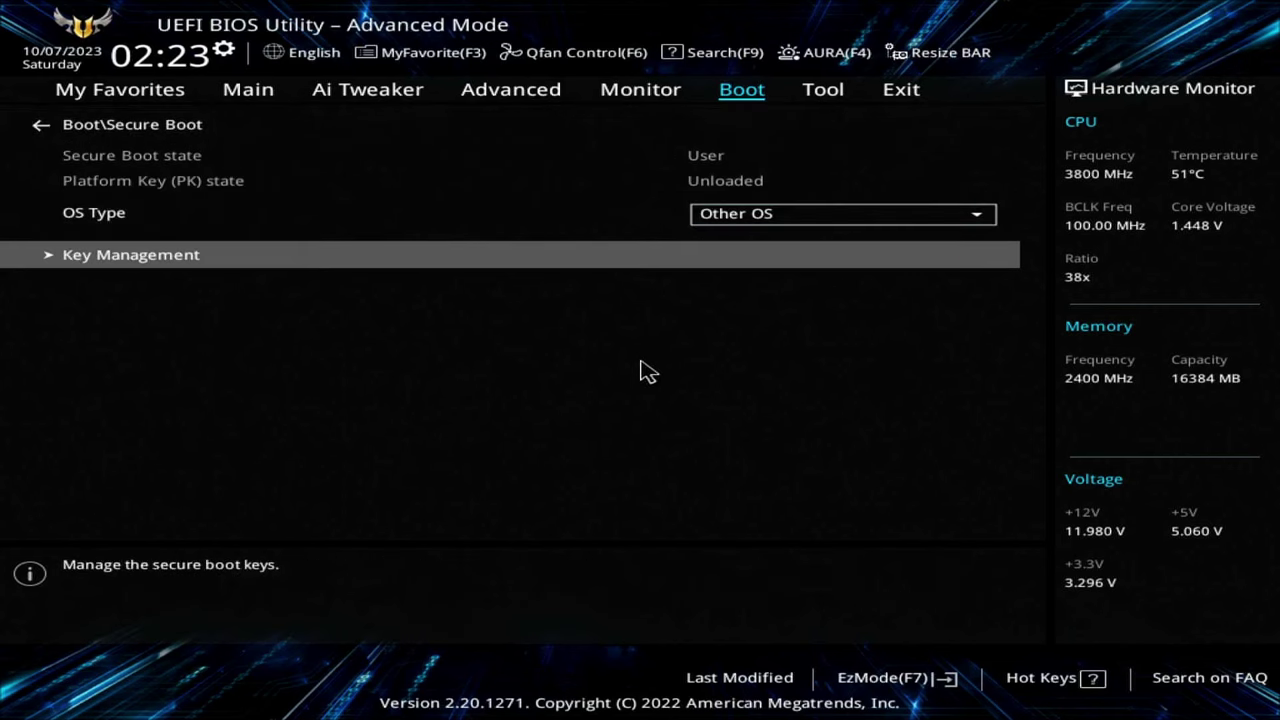
{"action": "key", "text": "Up"}
{"action": "key", "text": "Return"}
{"action": "key", "text": "Escape"}
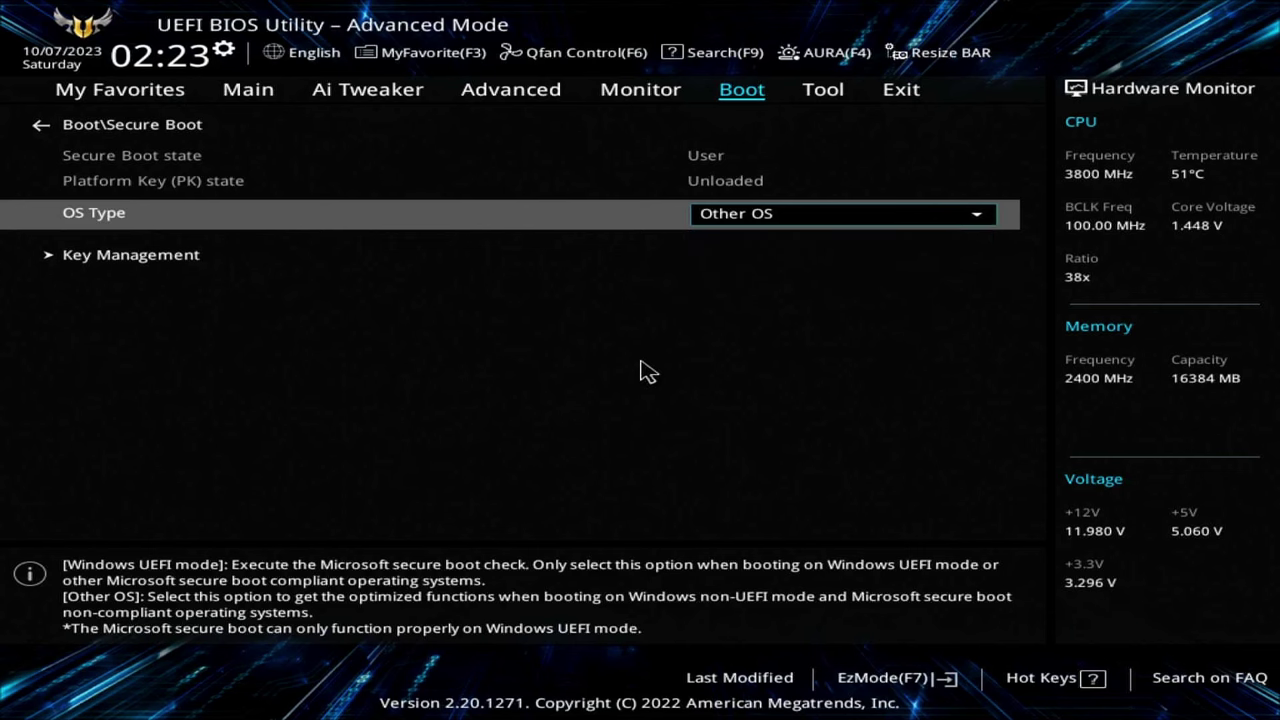
{"action": "key", "text": "Escape"}
{"action": "key", "text": "Right"}
{"action": "key", "text": "Right"}
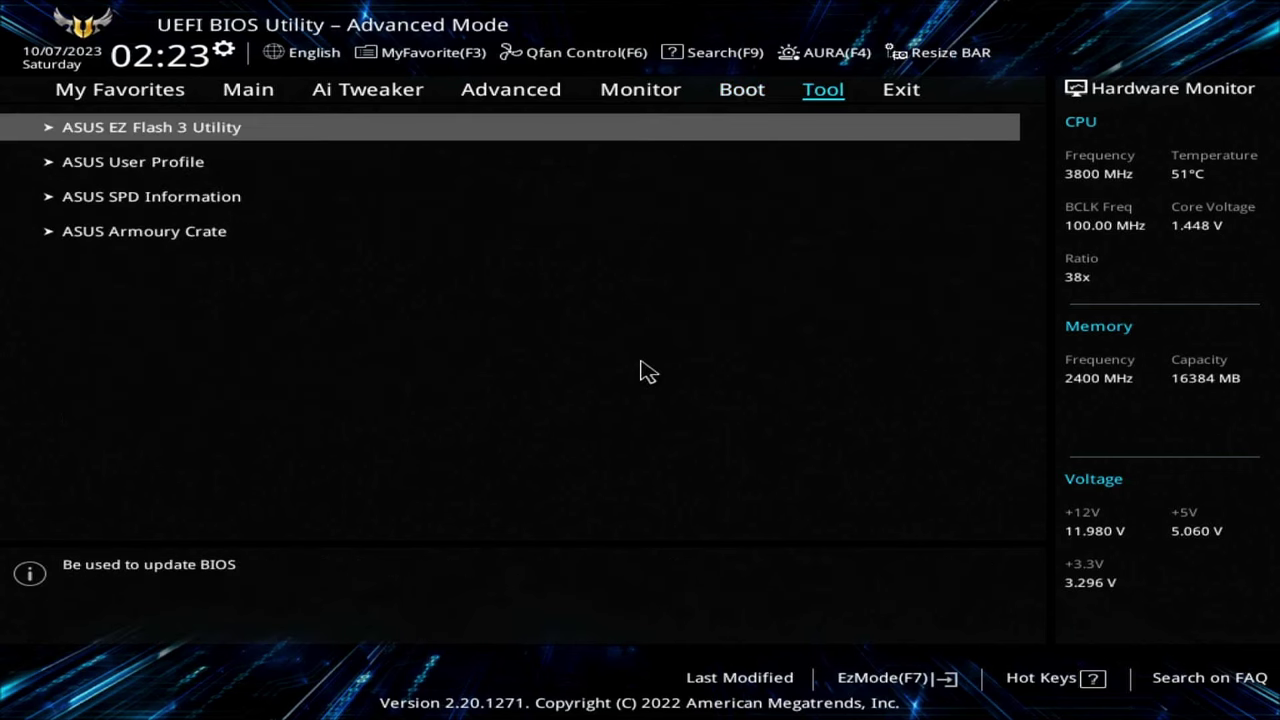
- Boot 'UEFI: USB, Partition 1' and pick '2. Install macOS Sonoma (external)' in OpenCore
{"action": "key", "text": "Down"}
{"action": "key", "text": "Return"}
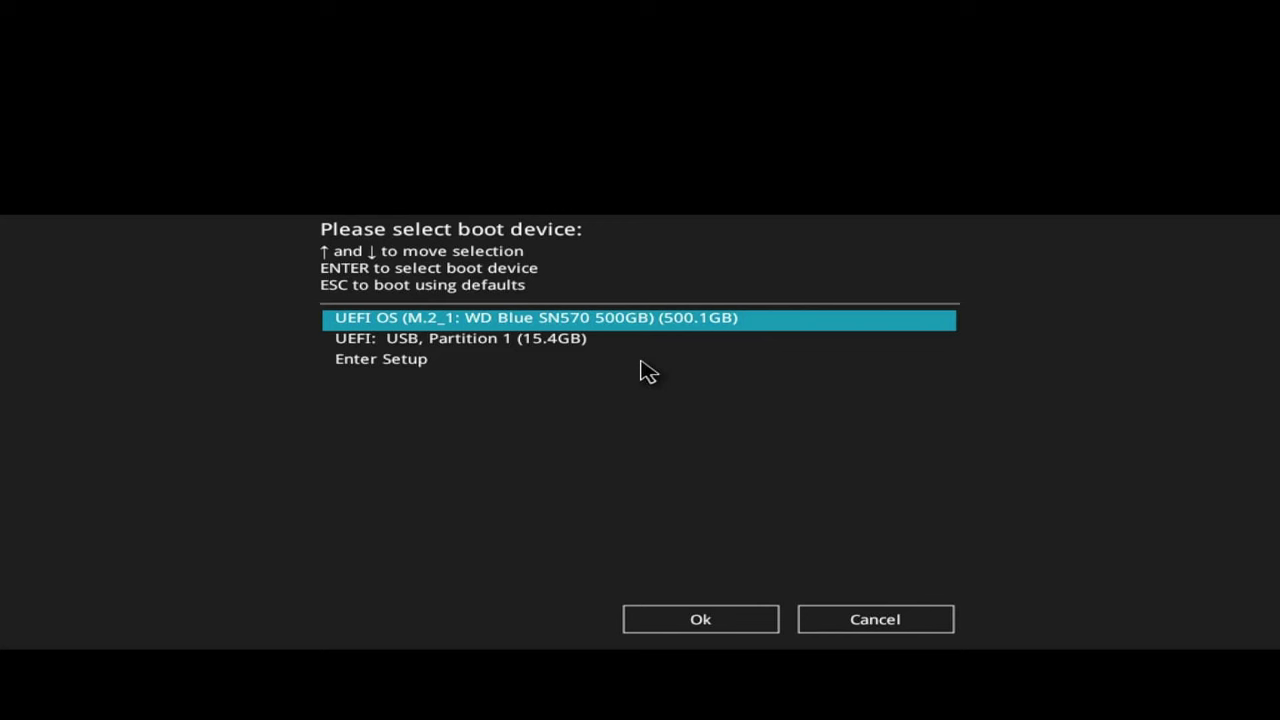
{"action": "key", "text": "Down"}
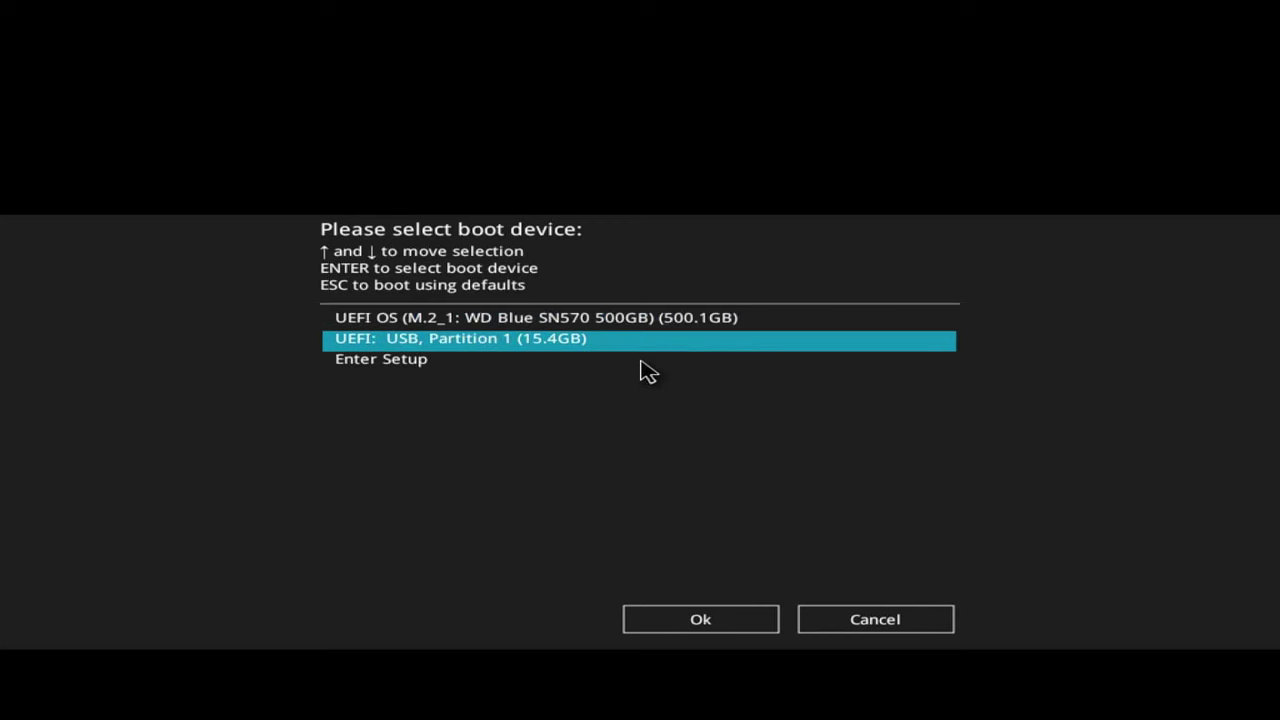
{"action": "key", "text": "Up"}
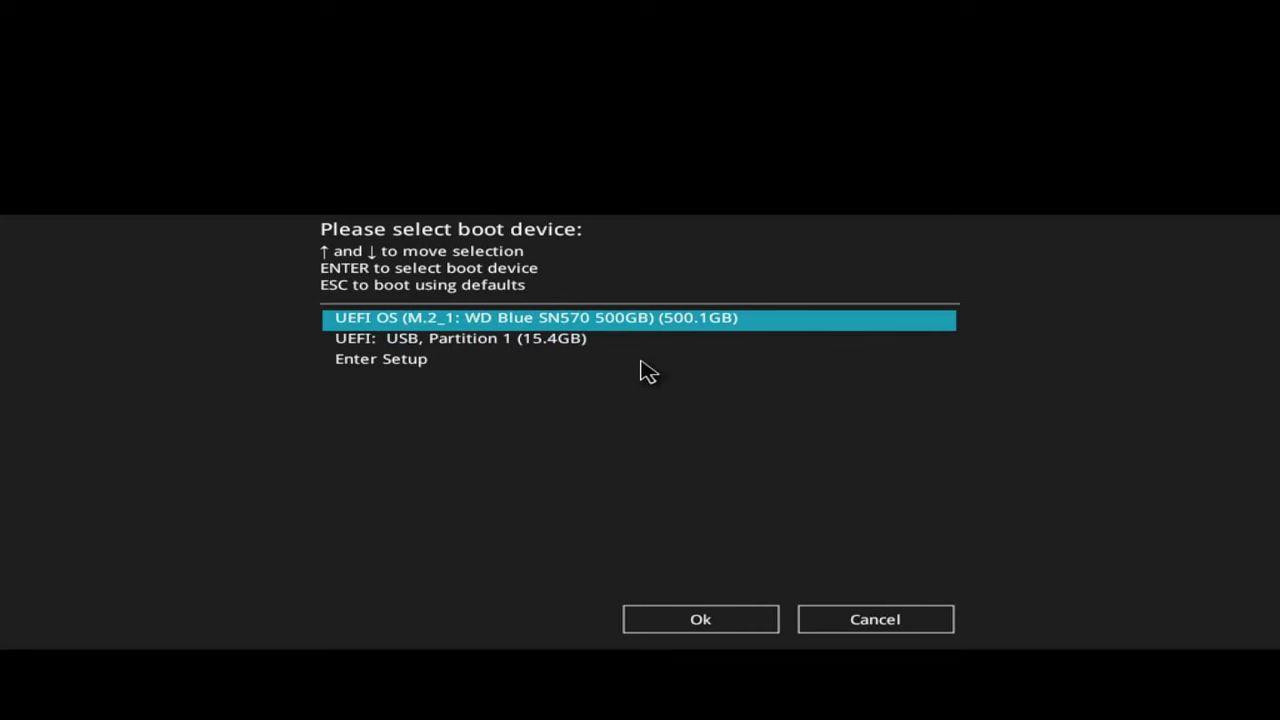
{"action": "key", "text": "Down"}
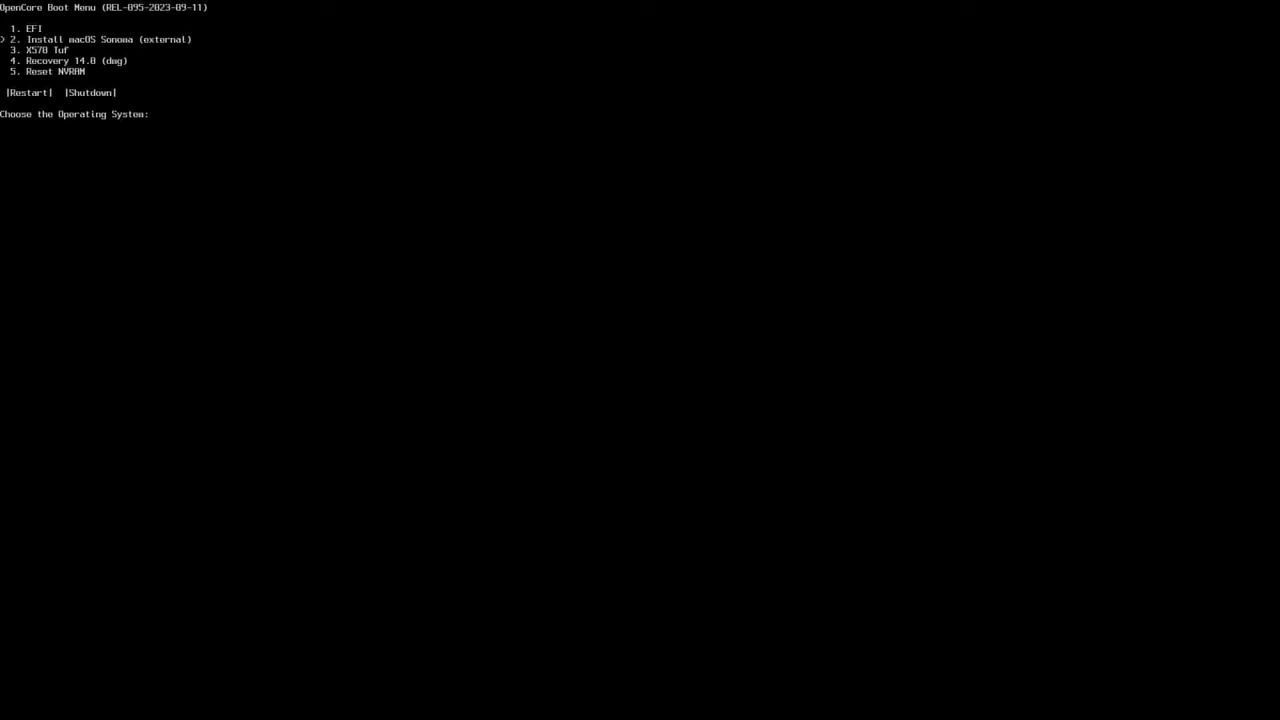
{"action": "key", "text": "Return"}
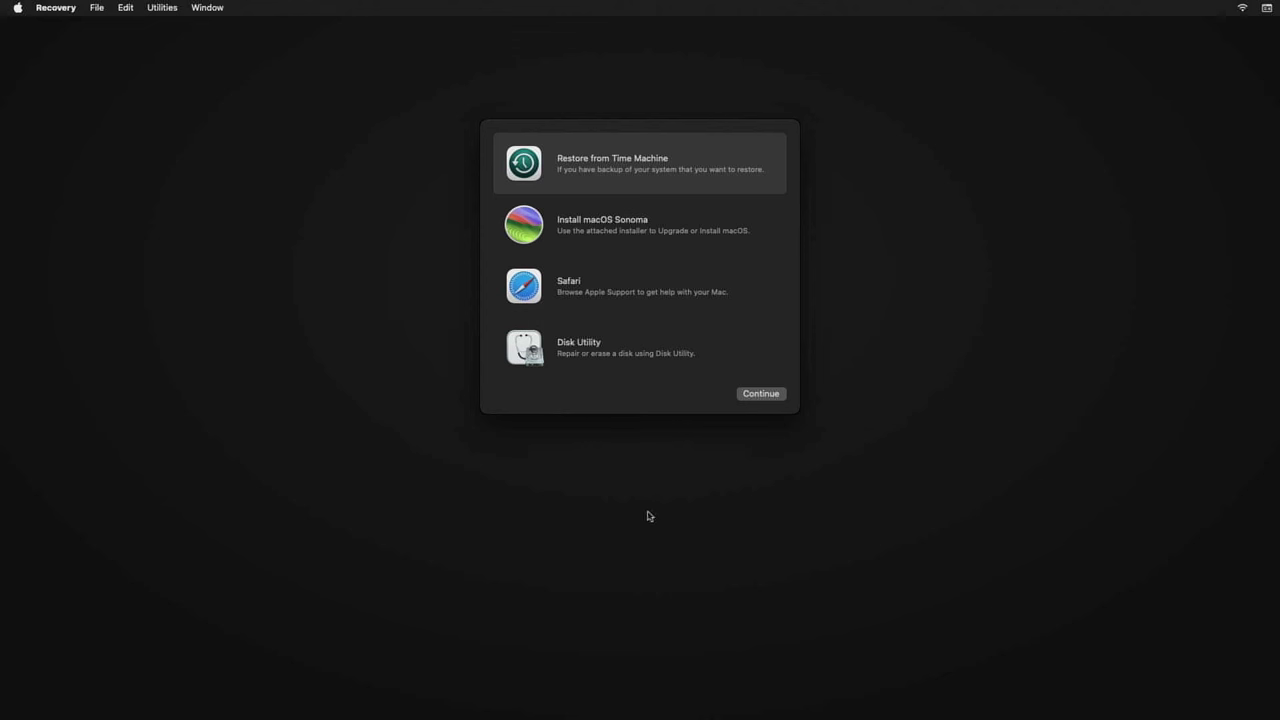
{"action": "left_click", "coordinate": [590, 350]}
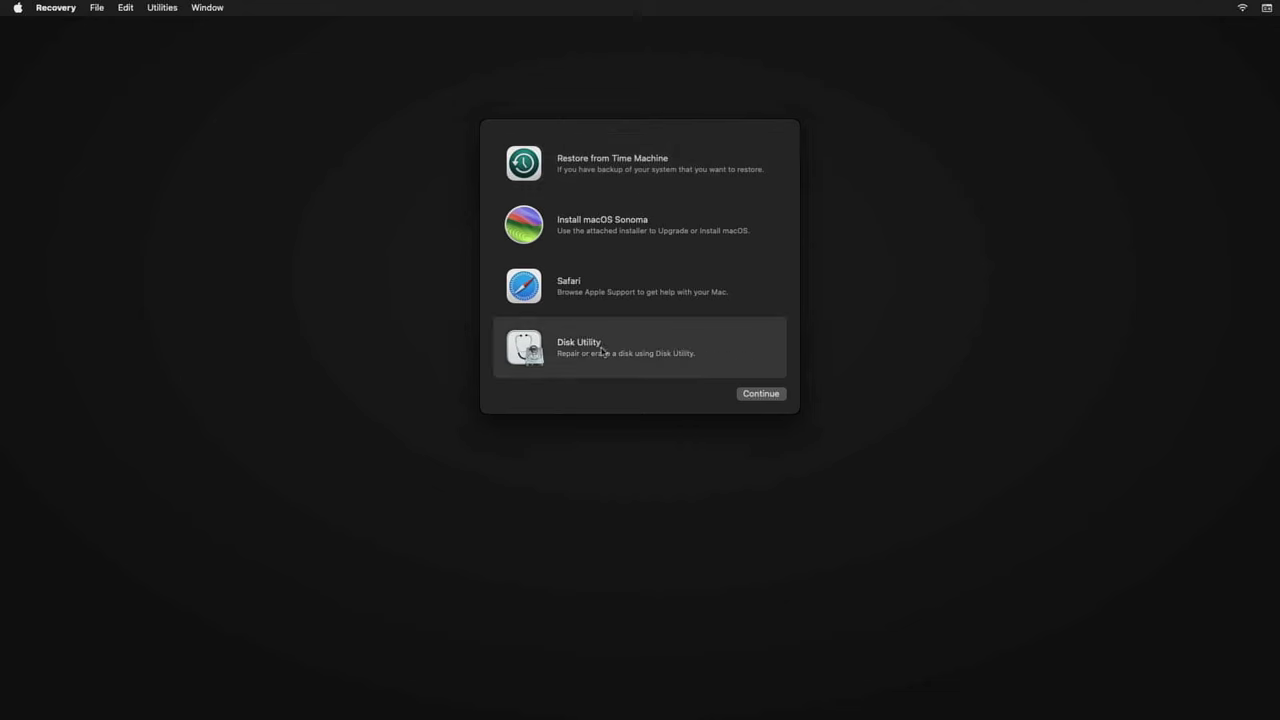
{"action": "left_click", "coordinate": [766, 401]}
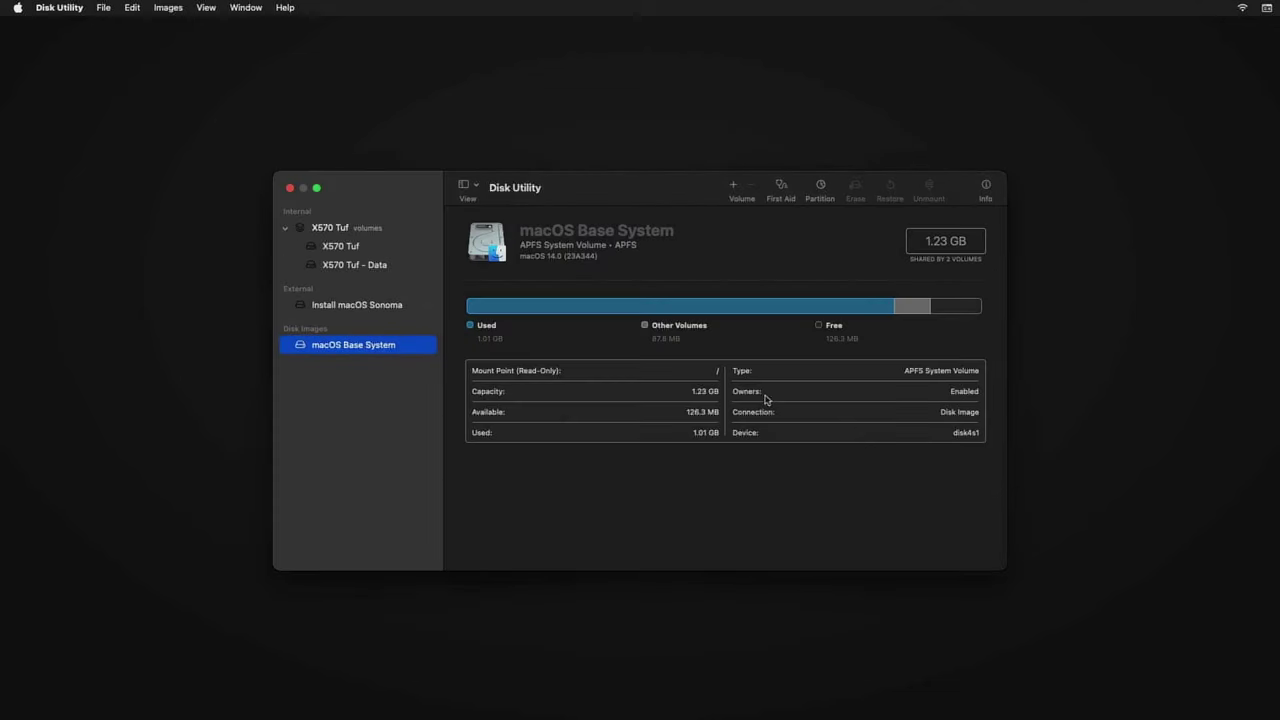
{"action": "left_click", "coordinate": [481, 190]}
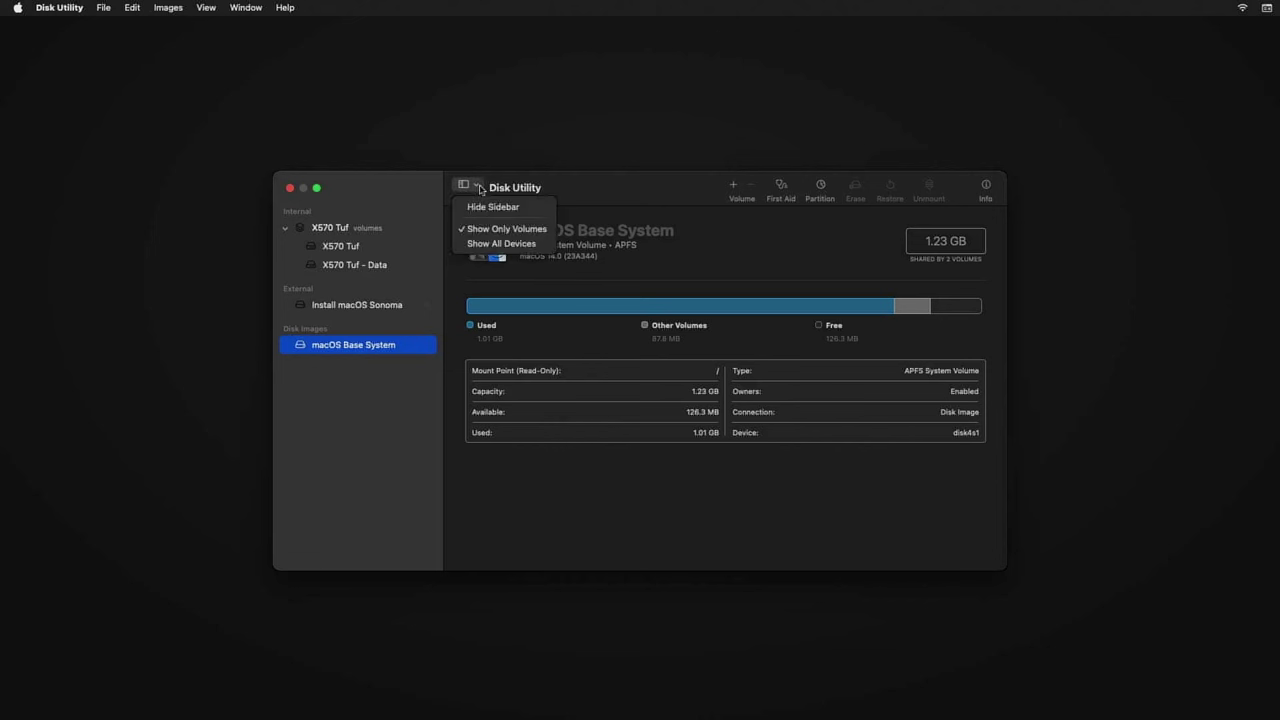
{"action": "left_click", "coordinate": [500, 245]}
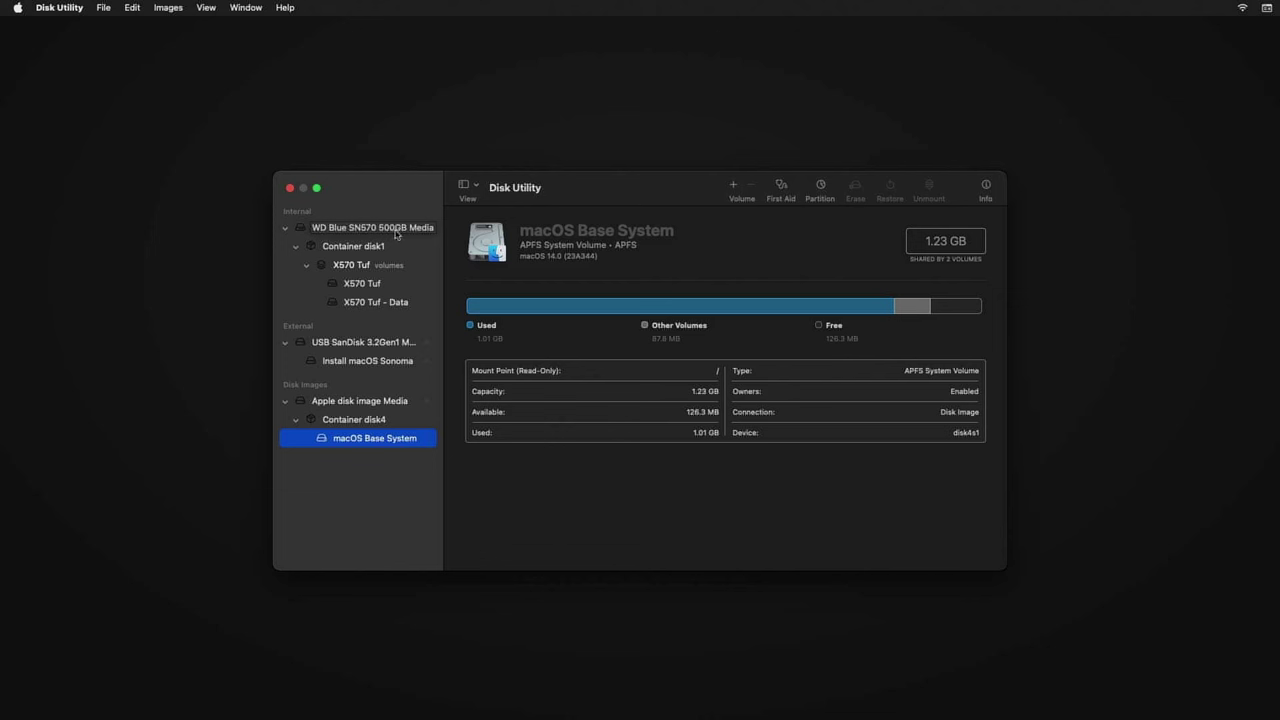
{"action": "left_click", "coordinate": [396, 234]}
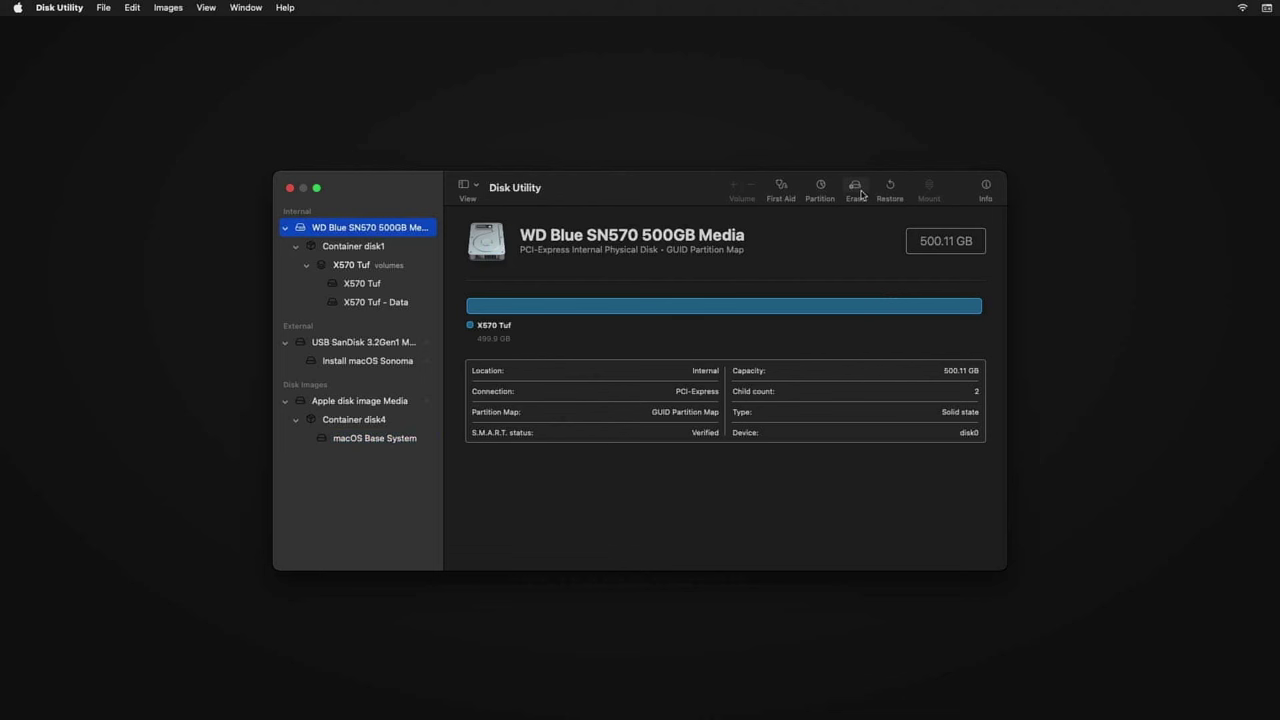
{"action": "left_click", "coordinate": [290, 188]}
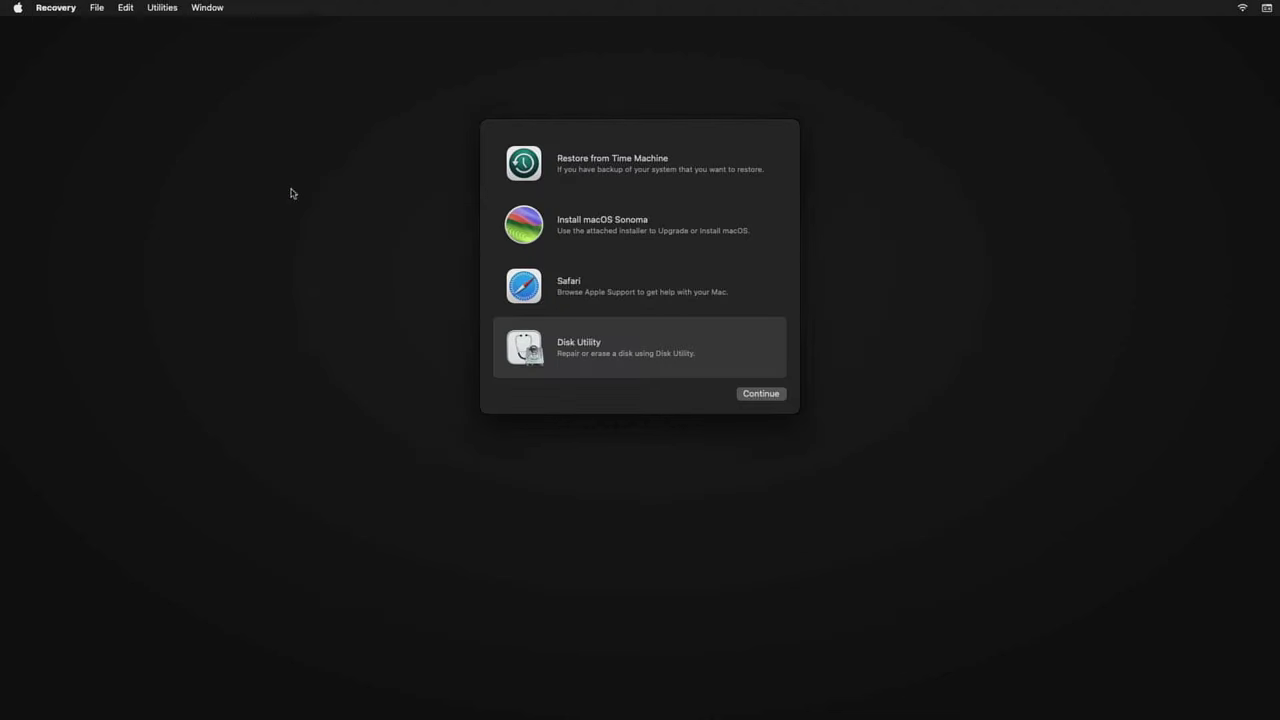
- Open the Apple menu's startup disk and restart choices to boot the internal drive
{"action": "left_click", "coordinate": [19, 9]}
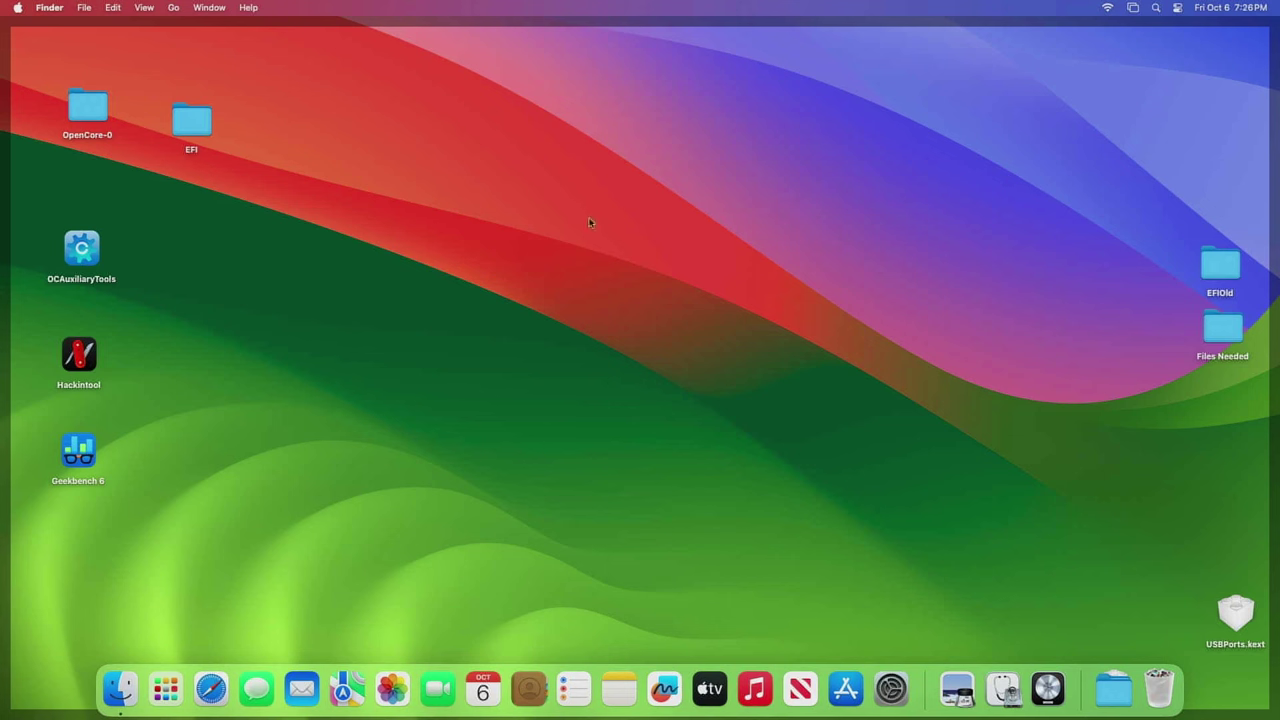
- Launch OCAuxiliaryTools and mount the SN570's EFI partition (disk0s1) with the admin password
{"action": "left_click", "coordinate": [89, 246]}
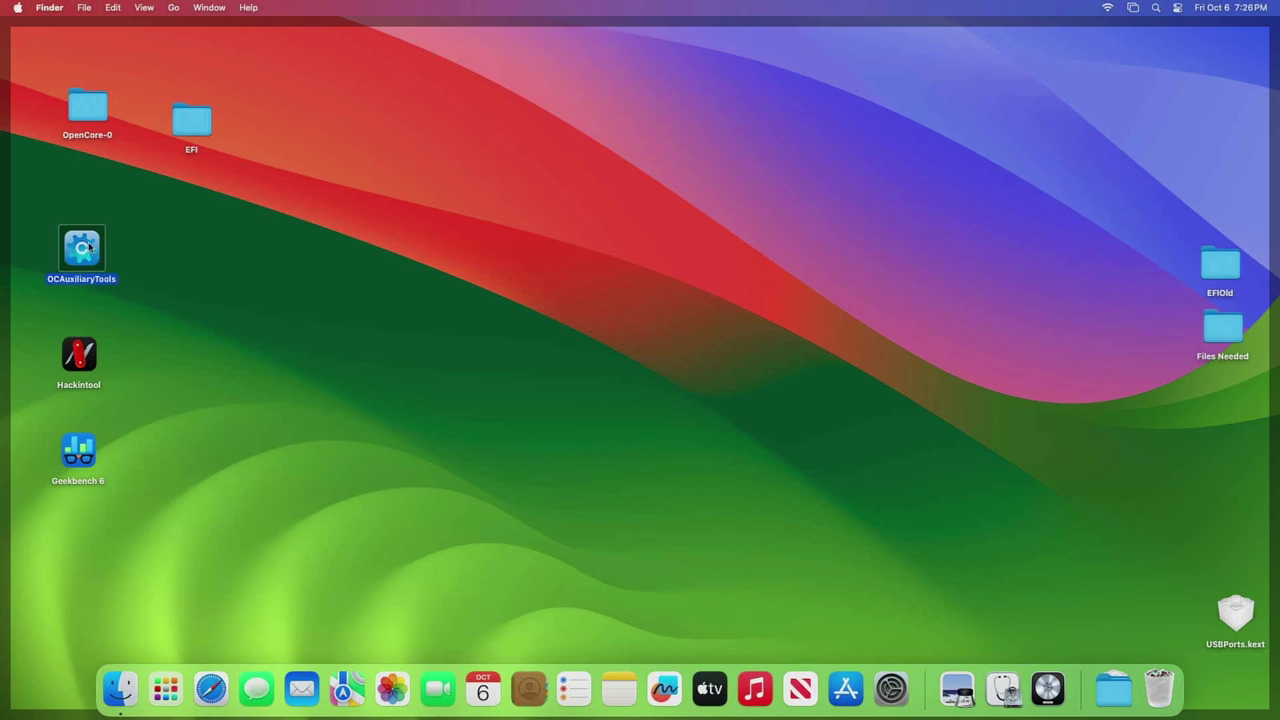
{"action": "double_click", "coordinate": [86, 252]}
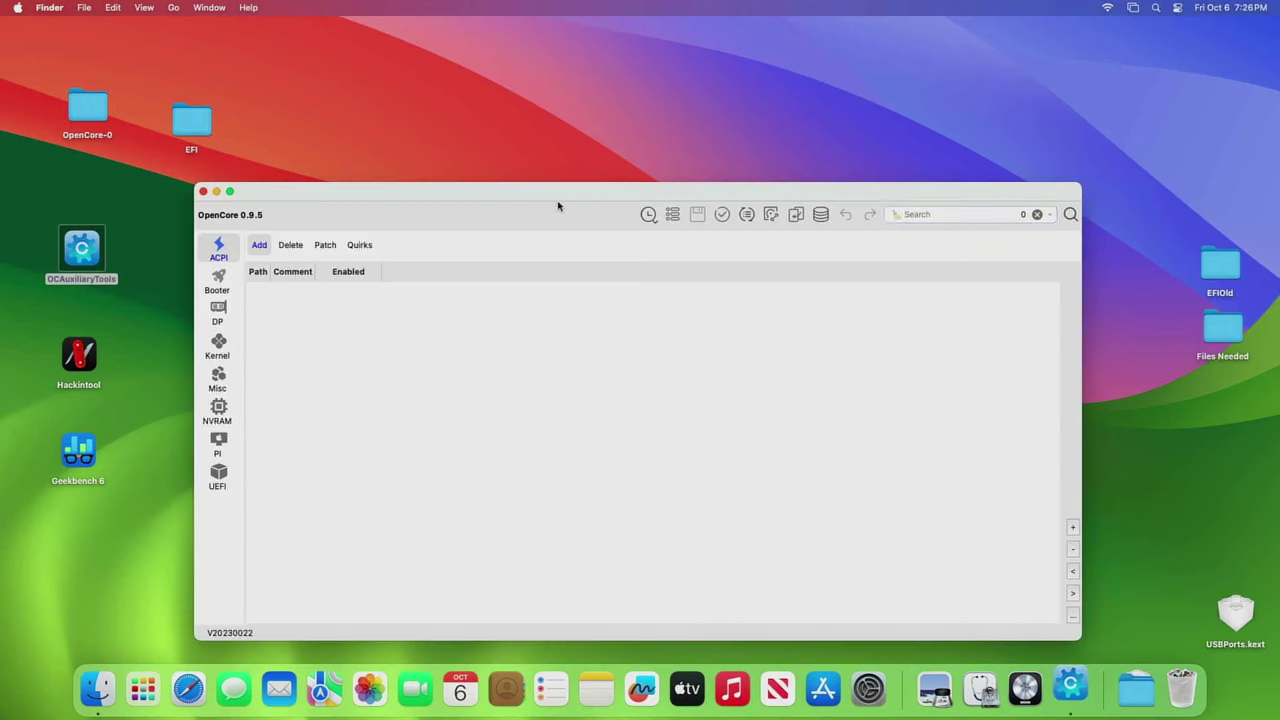
{"action": "left_click", "coordinate": [1228, 614]}
{"action": "left_click_drag", "start_coordinate": [1228, 614], "coordinate": [1167, 442]}
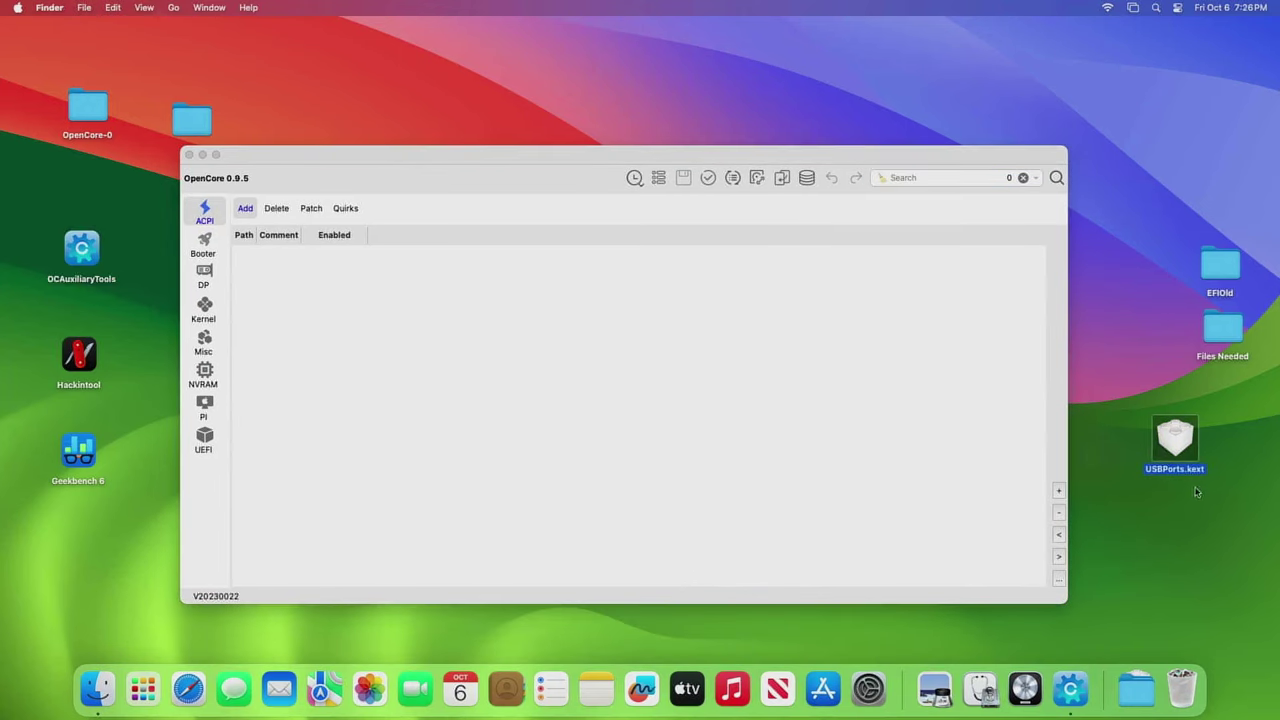
{"action": "left_click", "coordinate": [756, 178]}
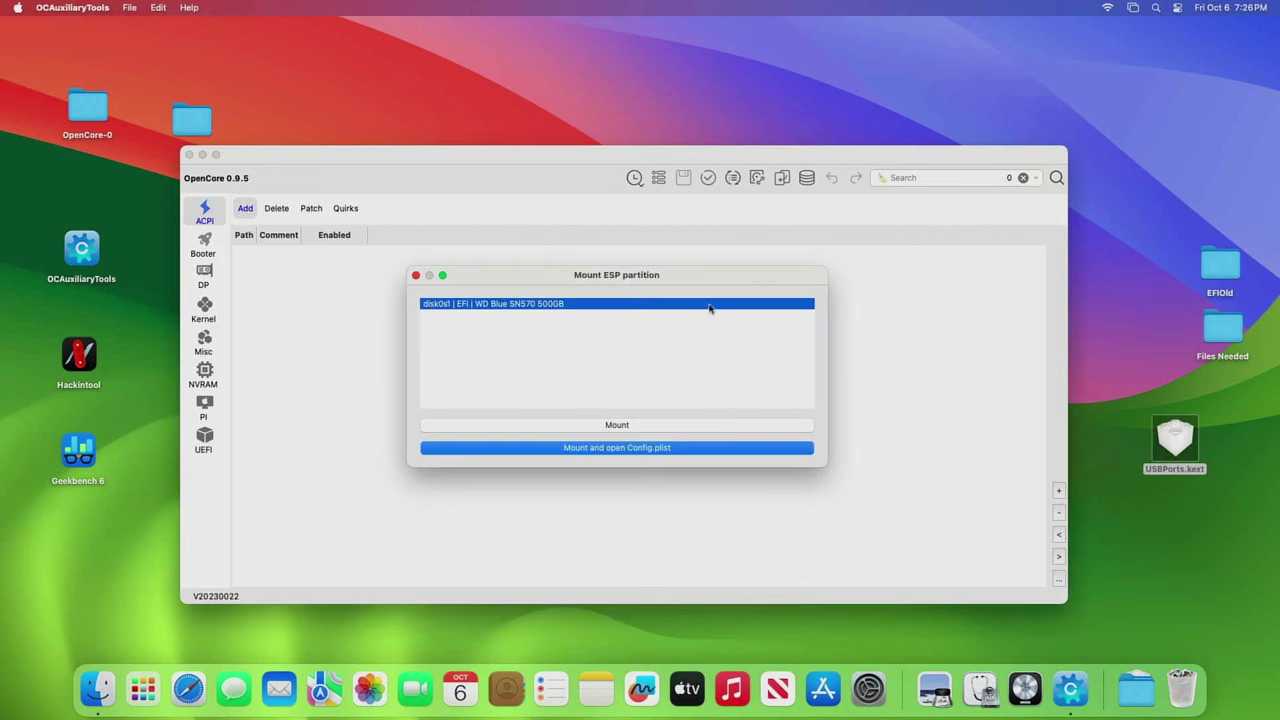
{"action": "left_click", "coordinate": [638, 428]}
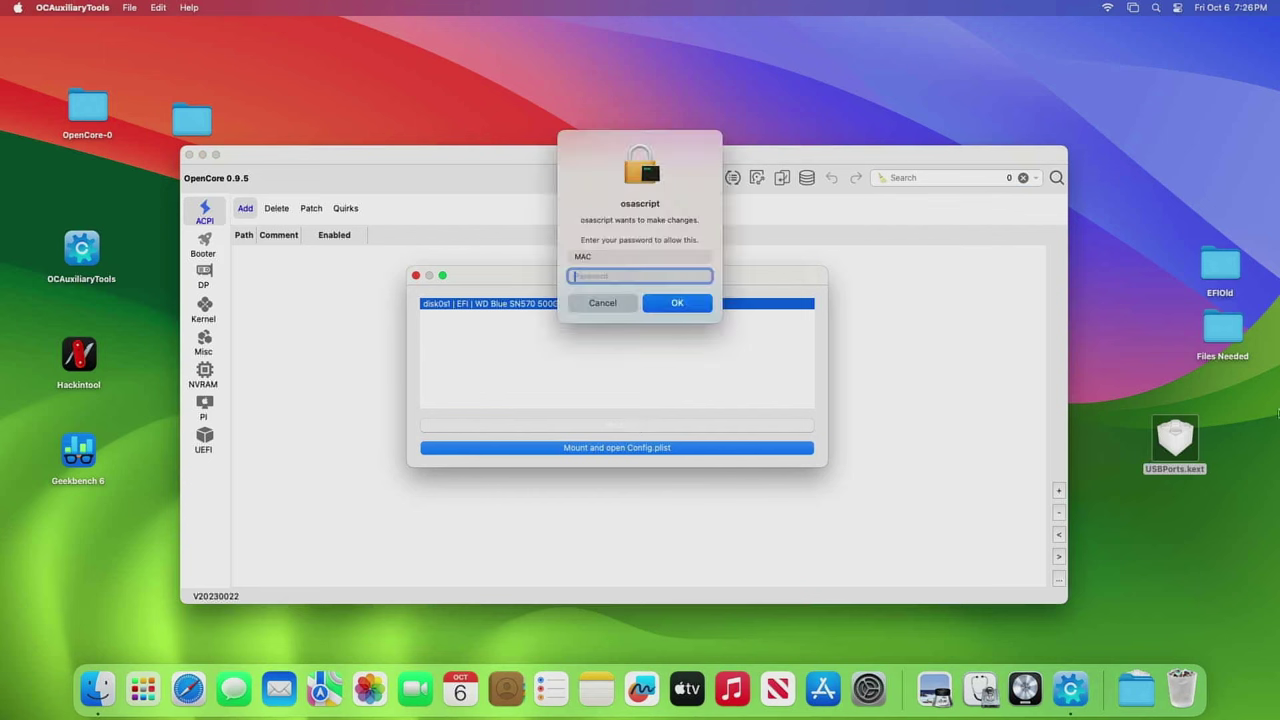
{"action": "type", "text": "1234"}
{"action": "key", "text": "Return"}
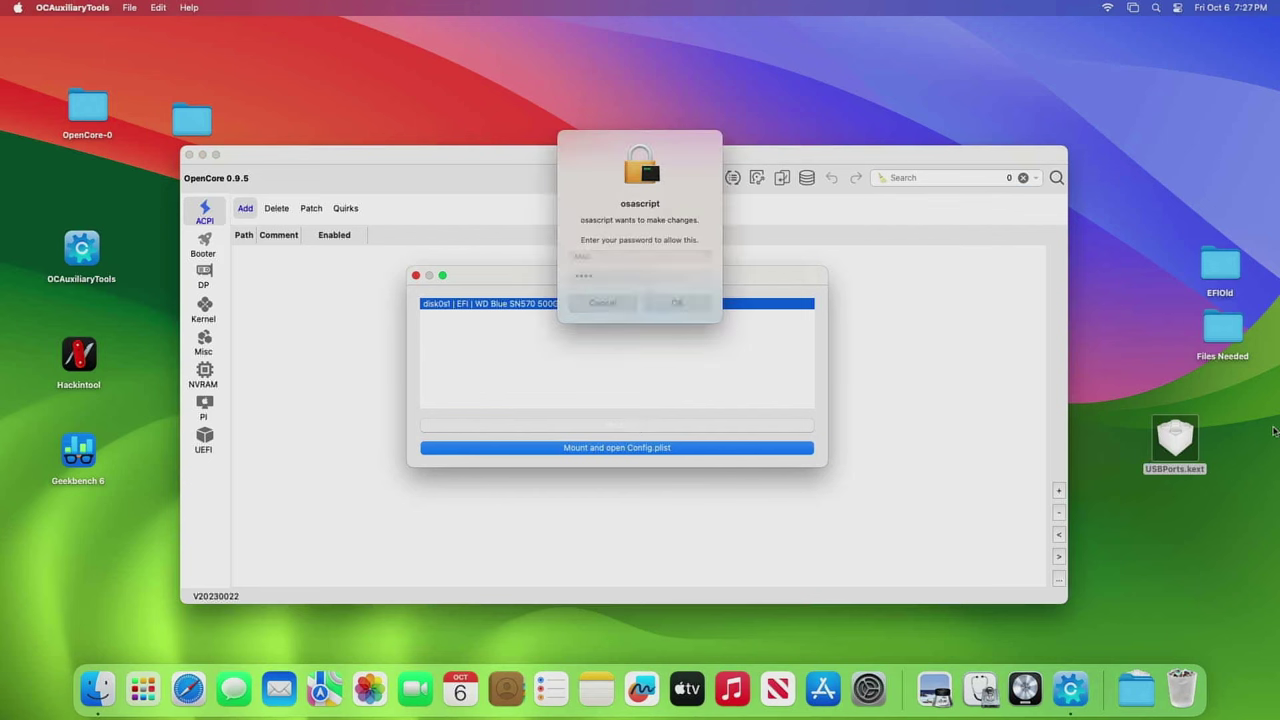
- Open EFI > OC > Kexts and EFIOld's OC > Kexts to compare their contents
{"action": "double_click", "coordinate": [551, 170]}
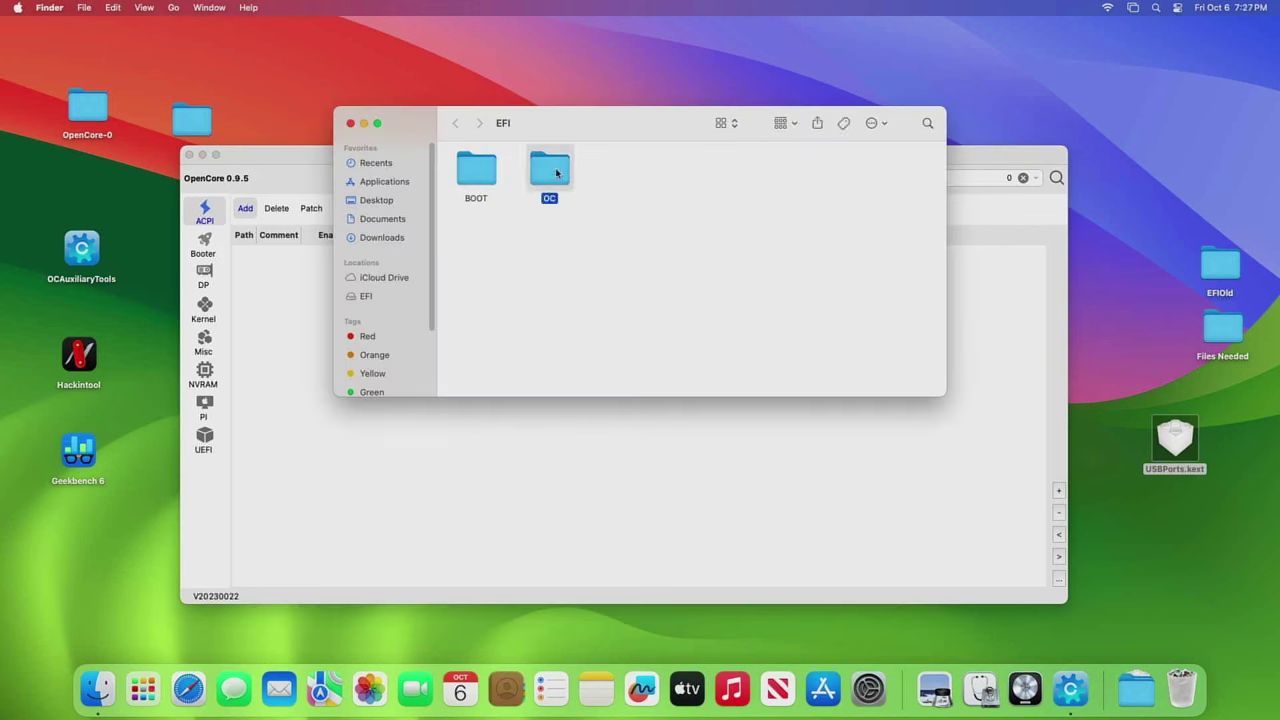
{"action": "double_click", "coordinate": [697, 172]}
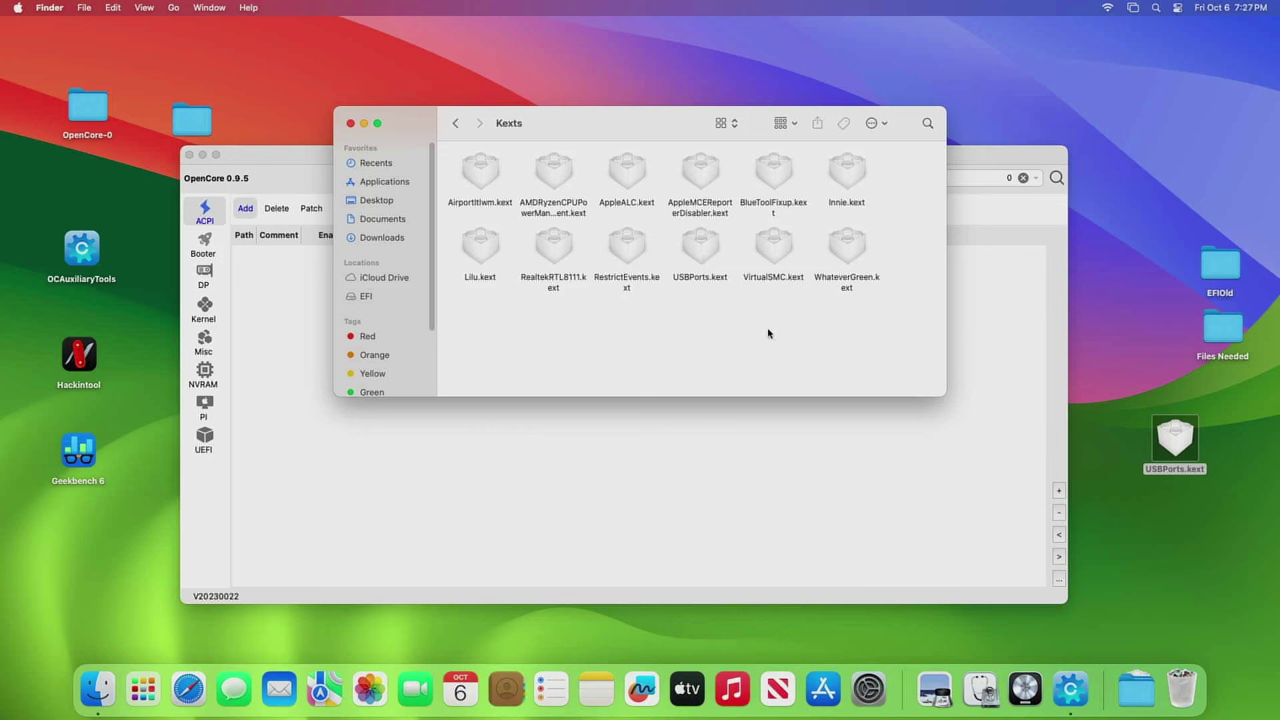
{"action": "double_click", "coordinate": [1217, 267]}
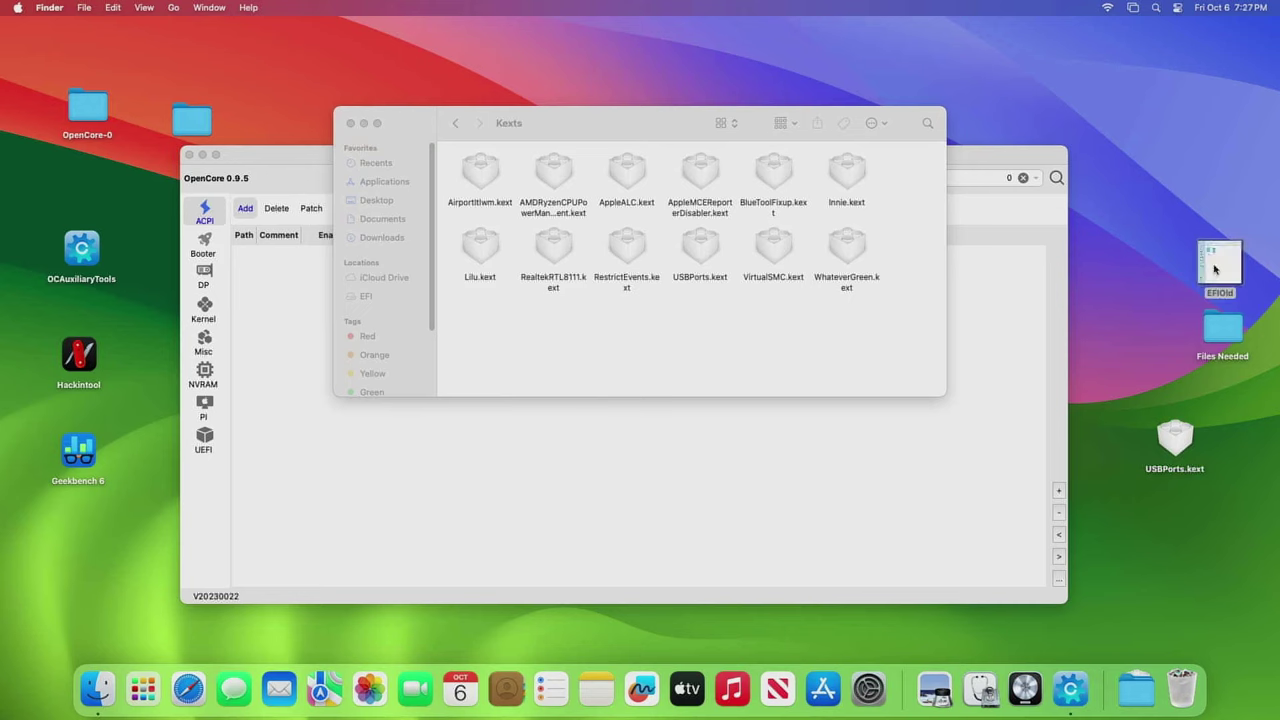
{"action": "double_click", "coordinate": [530, 192]}
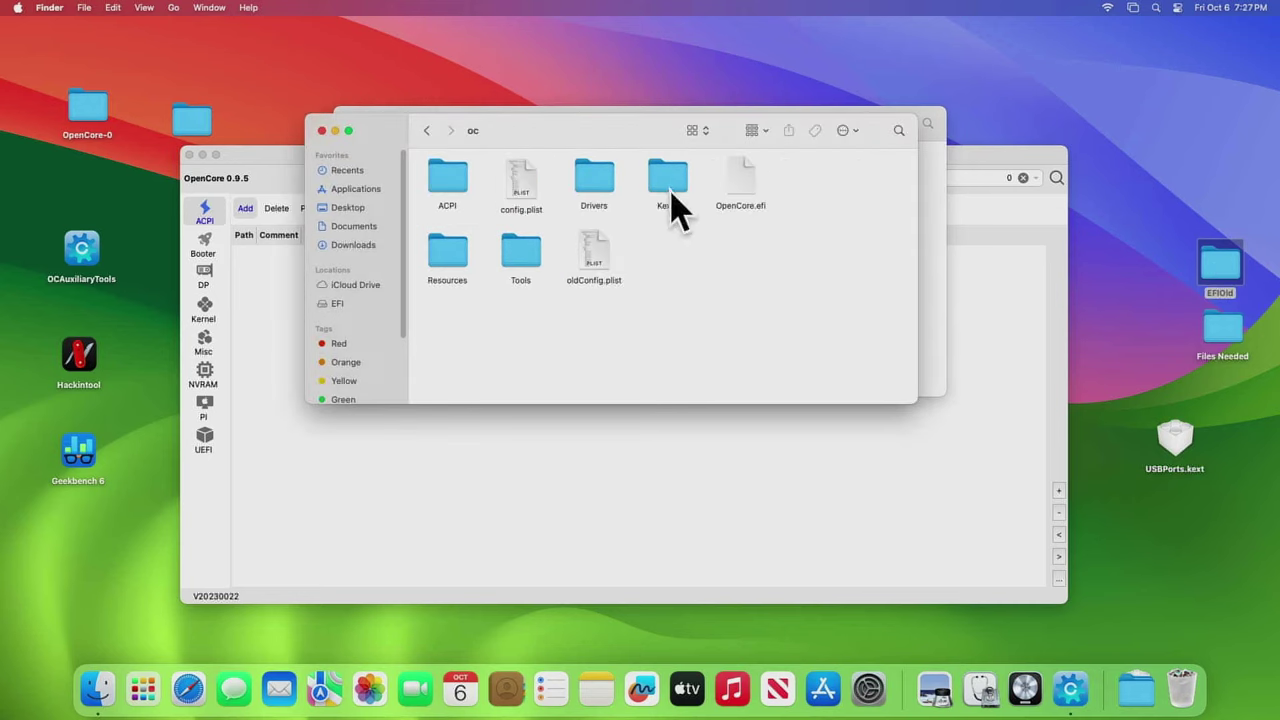
{"action": "double_click", "coordinate": [676, 200]}
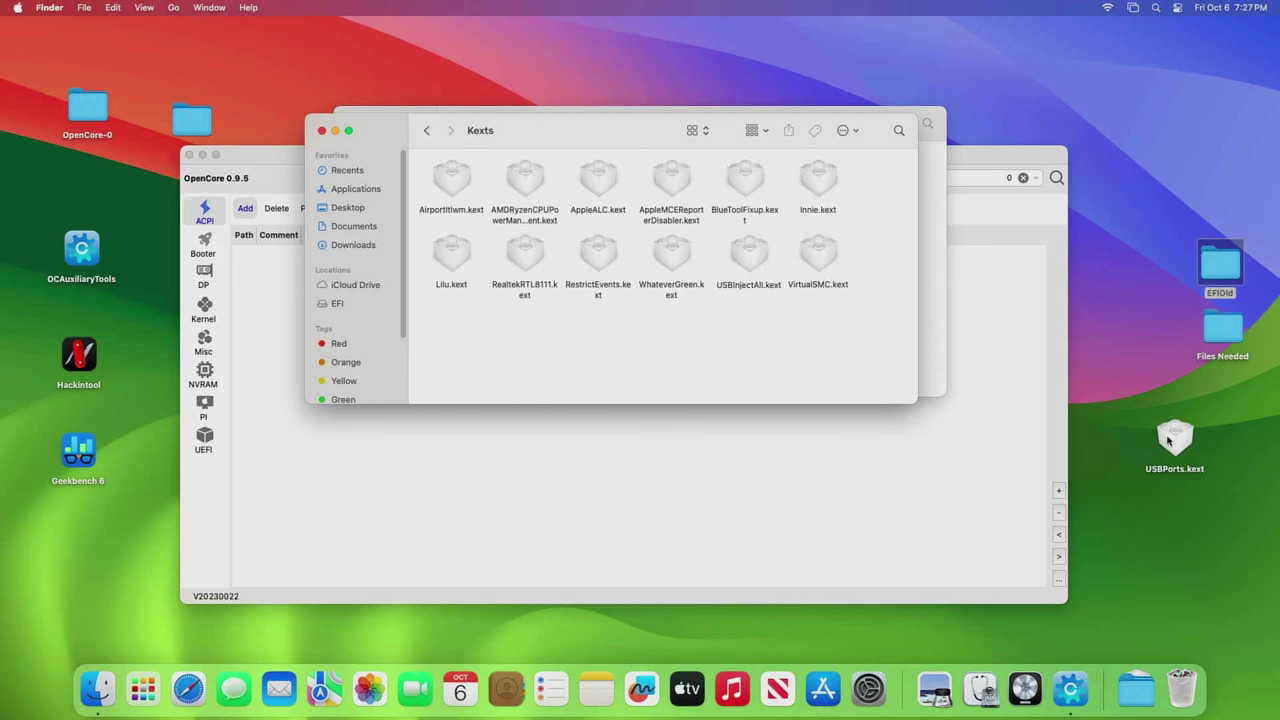
- Close both Kexts windows, leaving USBPorts.kext on the desktop beside EFIOld
{"action": "left_click_drag", "start_coordinate": [1164, 440], "coordinate": [1153, 391]}
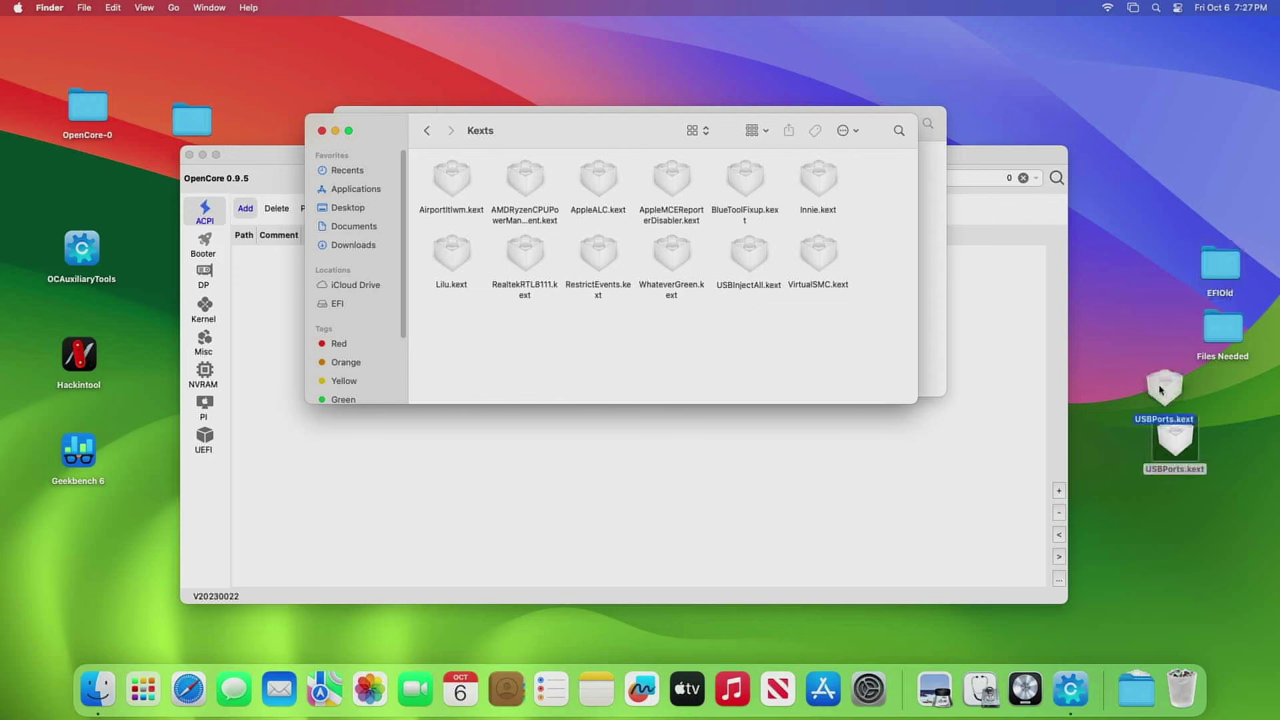
{"action": "left_click", "coordinate": [850, 372]}
{"action": "left_click", "coordinate": [321, 131]}
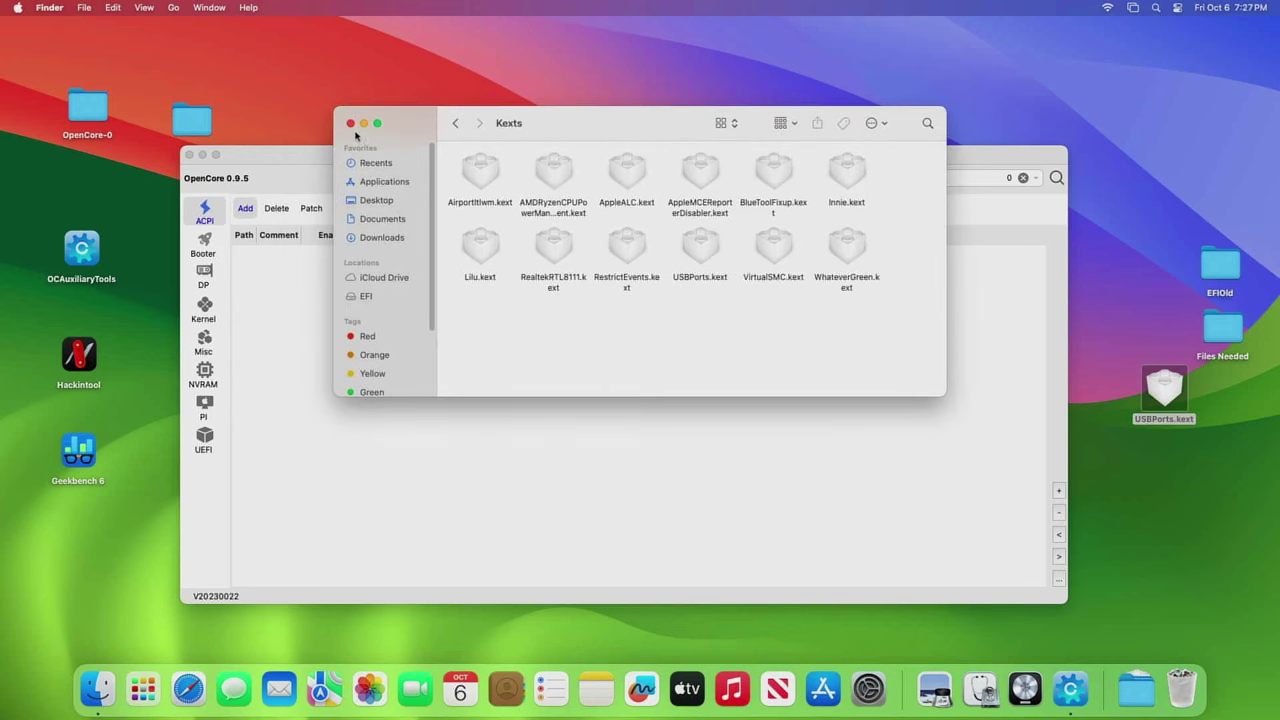
{"action": "left_click", "coordinate": [350, 125]}
{"action": "left_click", "coordinate": [374, 152]}
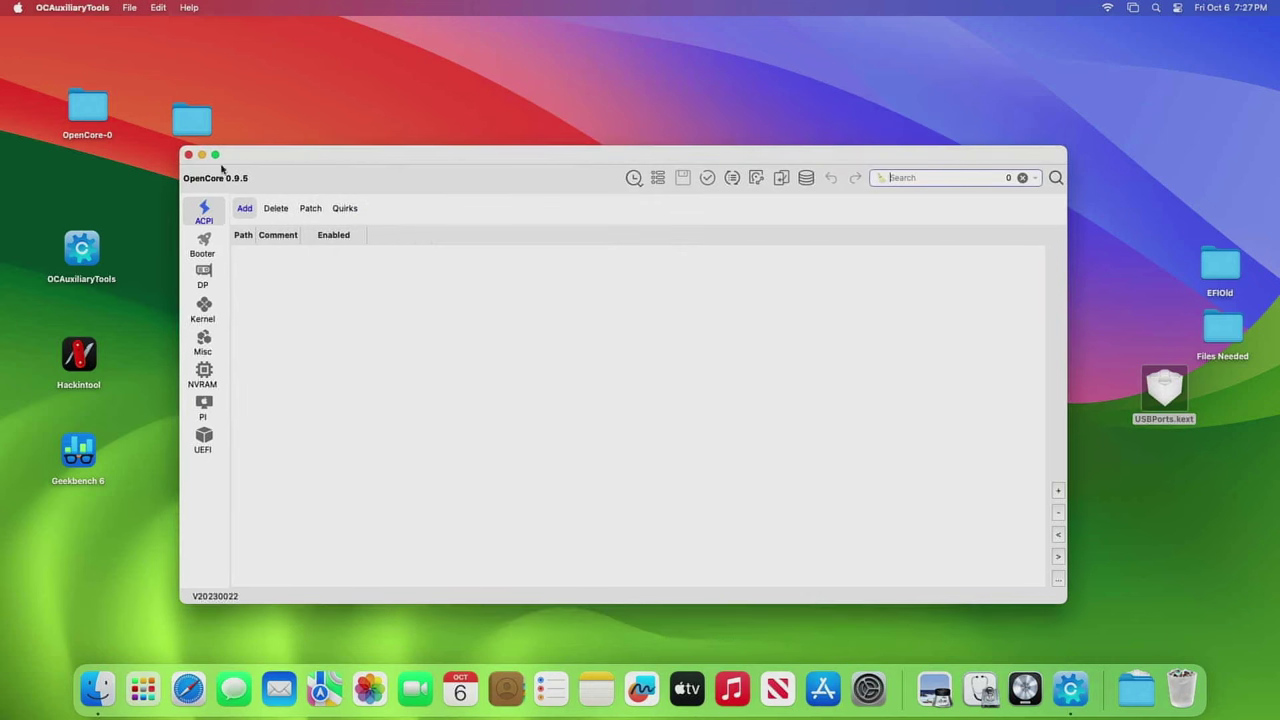
- Quit OCAuxiliaryTools and bring up the Bluetooth settings from Control Center
{"action": "left_click", "coordinate": [188, 155]}
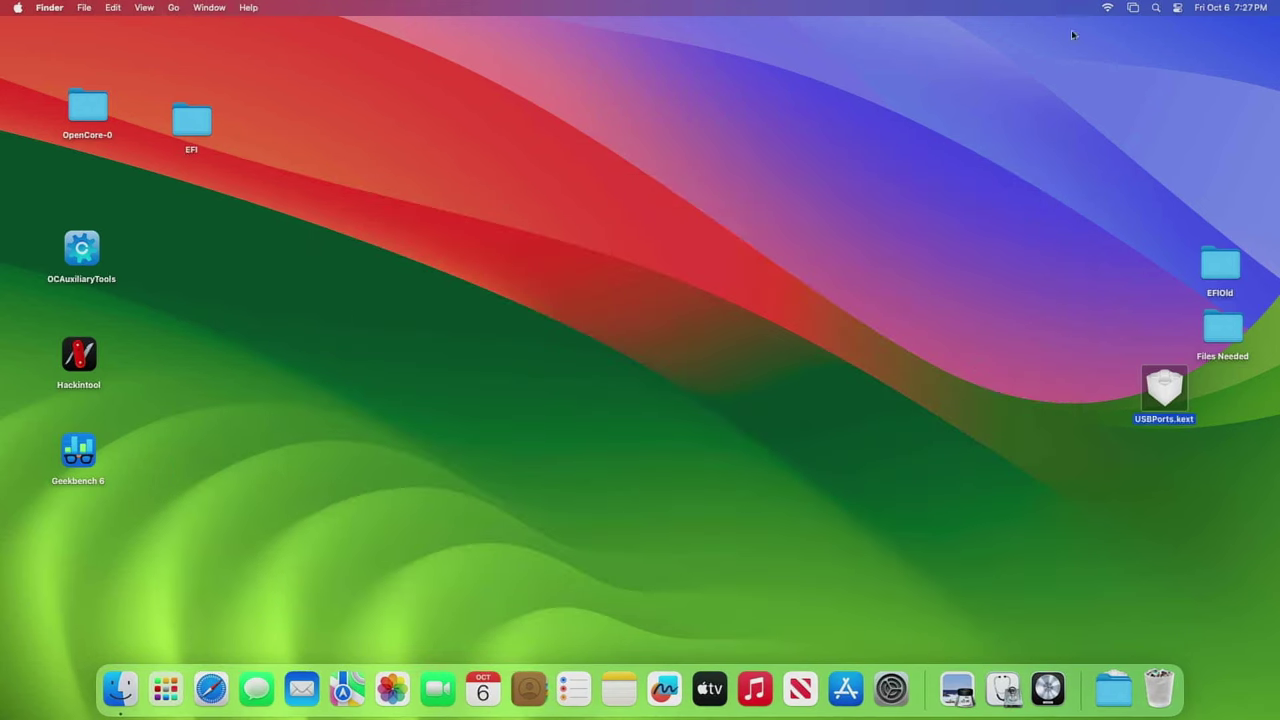
{"action": "left_click", "coordinate": [1179, 8]}
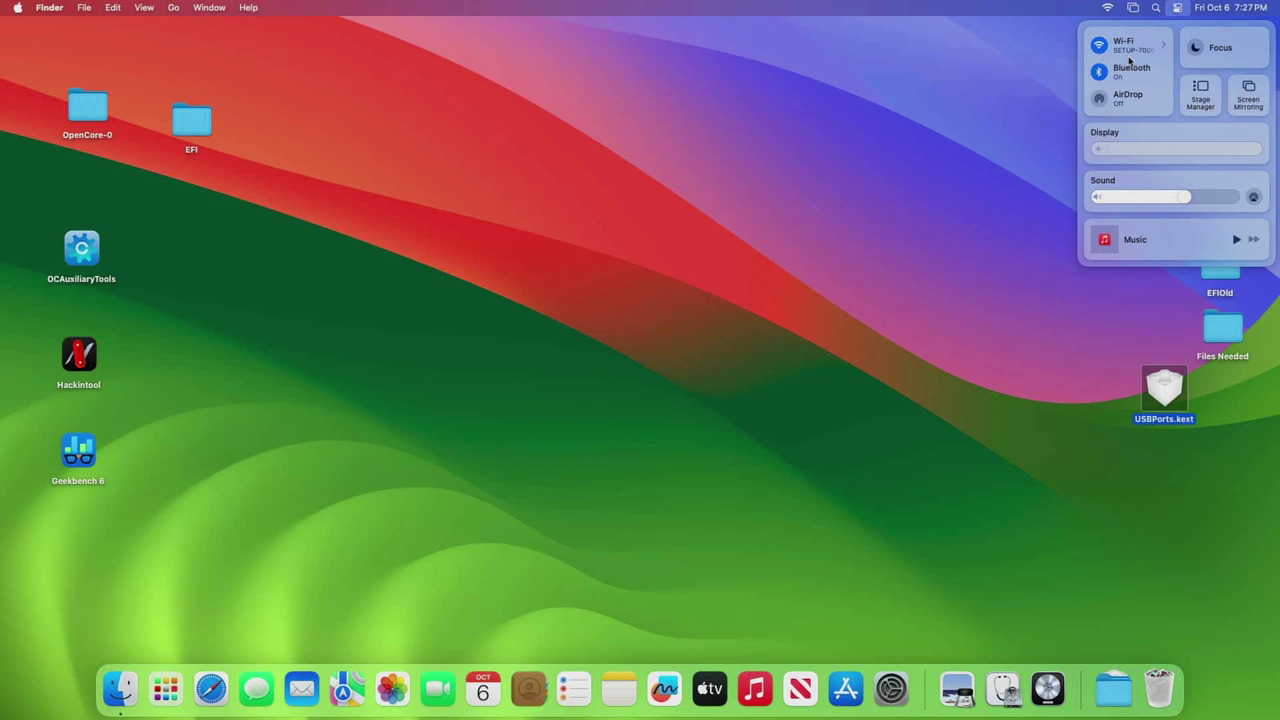
{"action": "left_click", "coordinate": [1134, 68]}
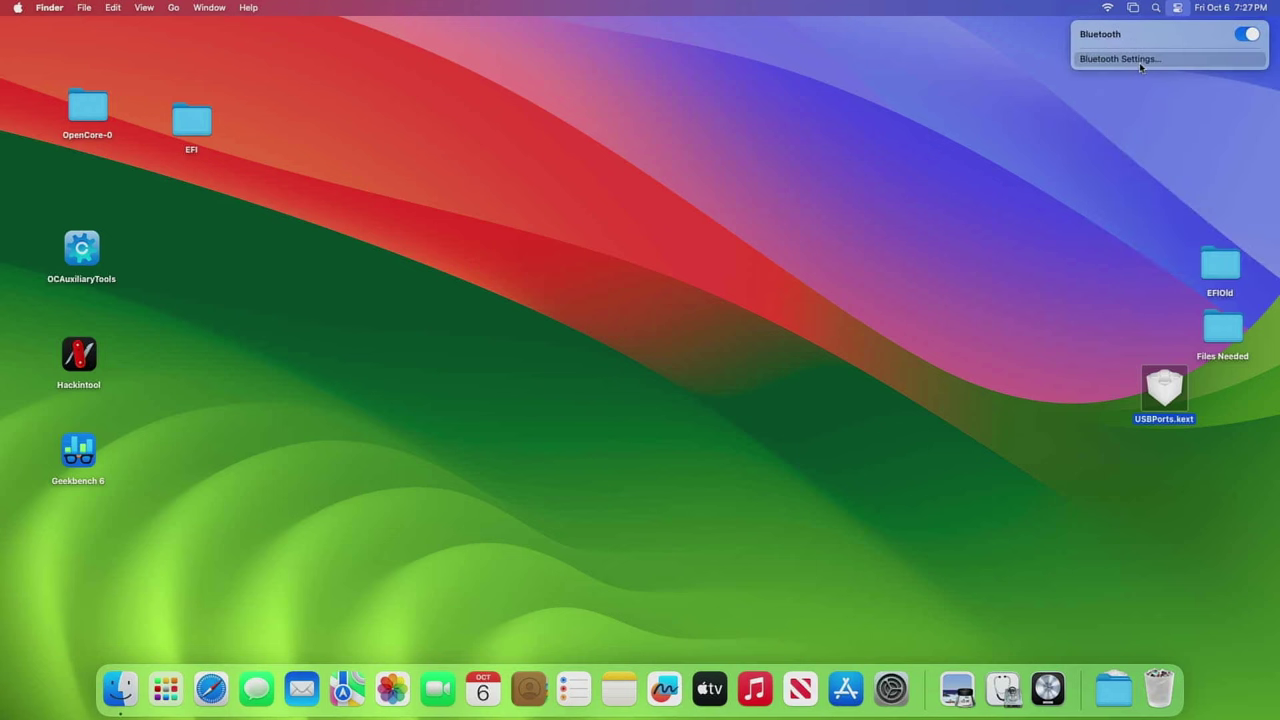
{"action": "left_click", "coordinate": [1139, 60]}
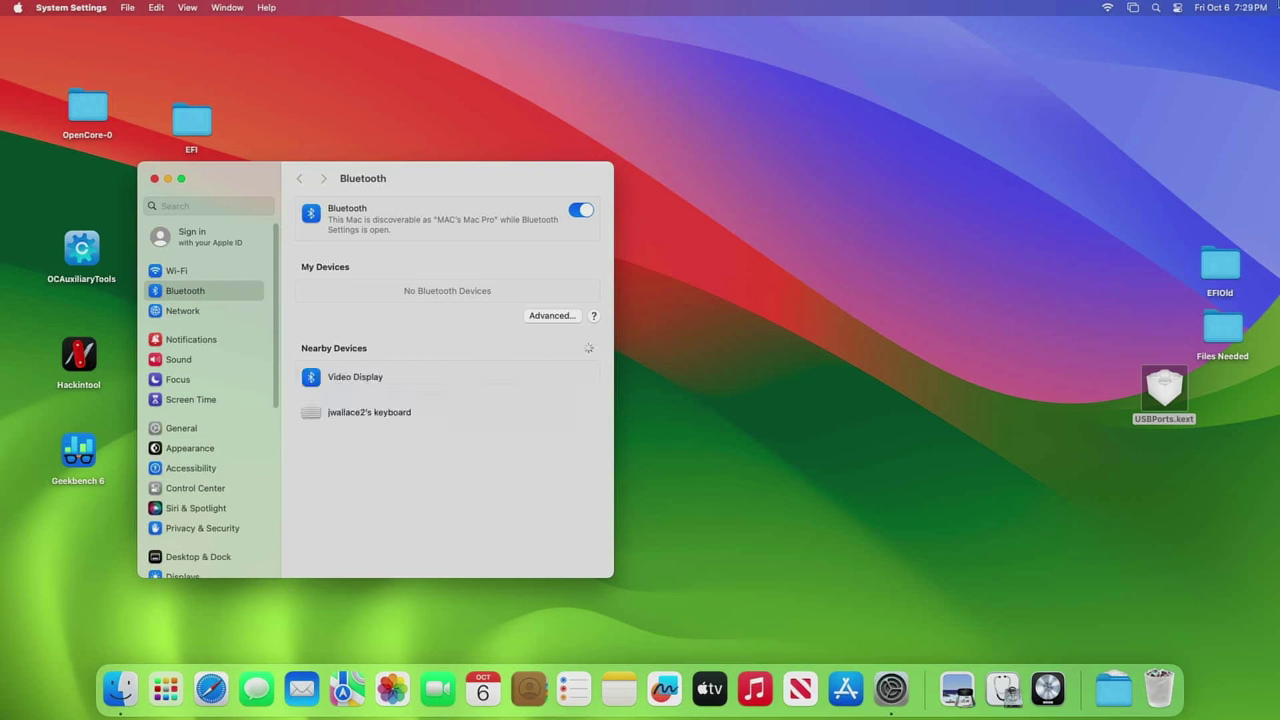
- Pair the nearby Bluetooth keyboard, confirm its passcode, and close System Settings
{"action": "mouse_move", "coordinate": [566, 412]}
{"action": "left_click", "coordinate": [572, 413]}
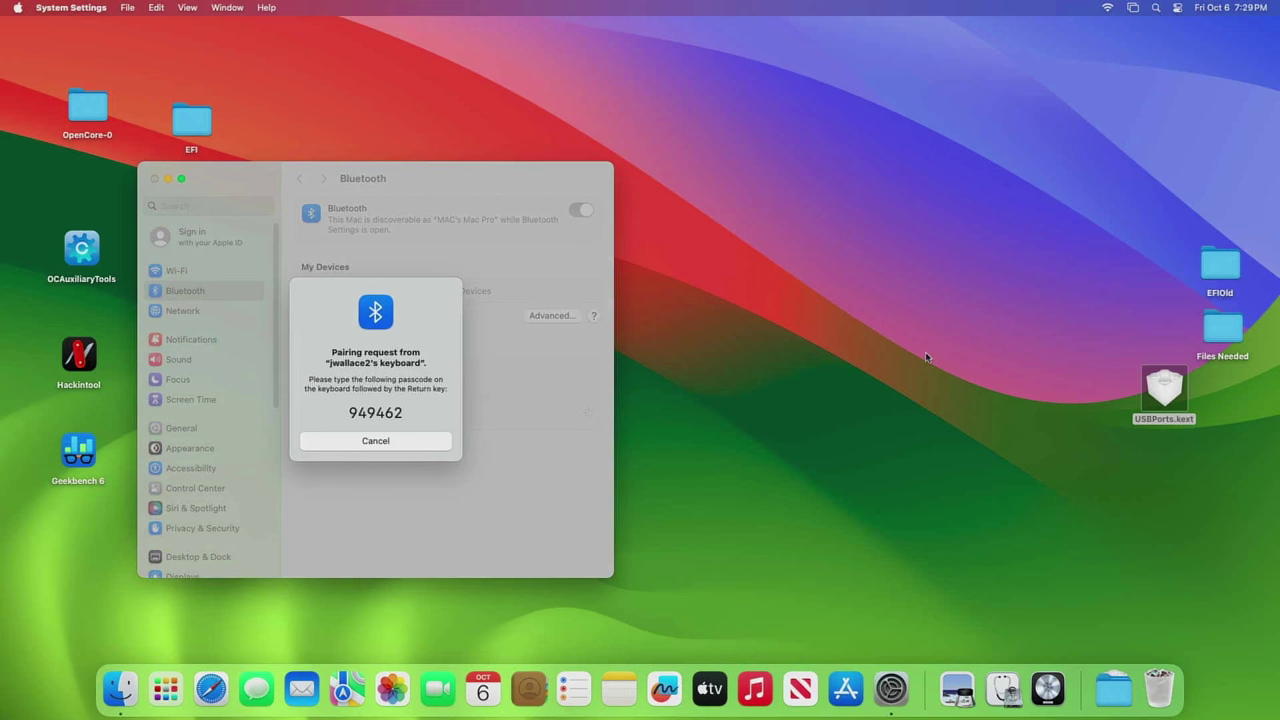
{"action": "key", "text": "Return"}
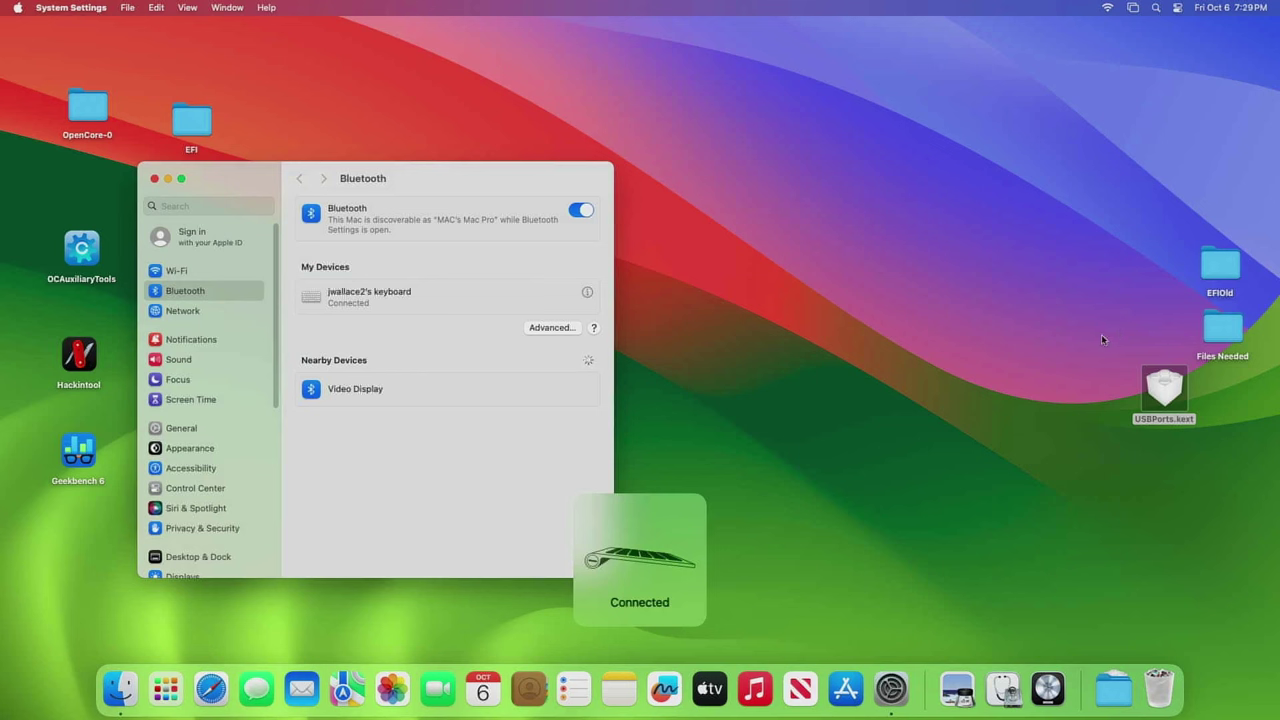
{"action": "left_click", "coordinate": [155, 179]}
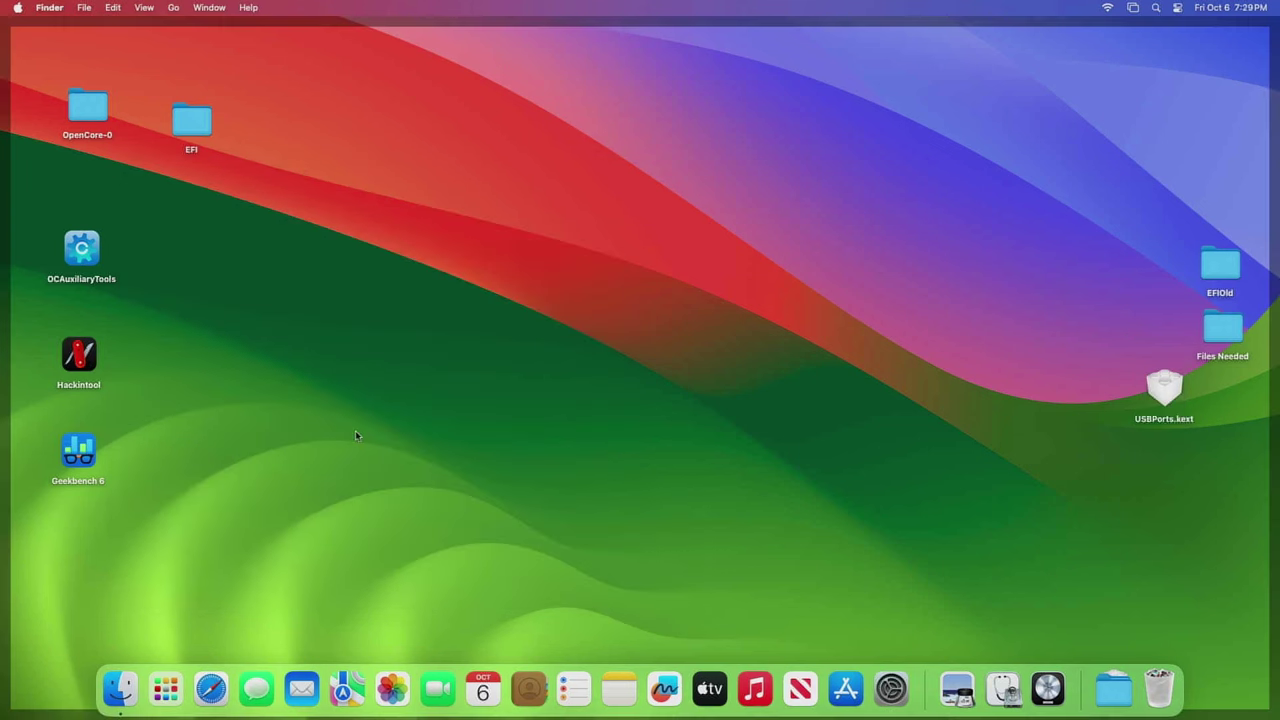
- Confirm Wi-Fi is connected, launch Geekbench 6 skipping the upgrade offer, and run the CPU benchmark
{"action": "left_click", "coordinate": [1107, 10]}
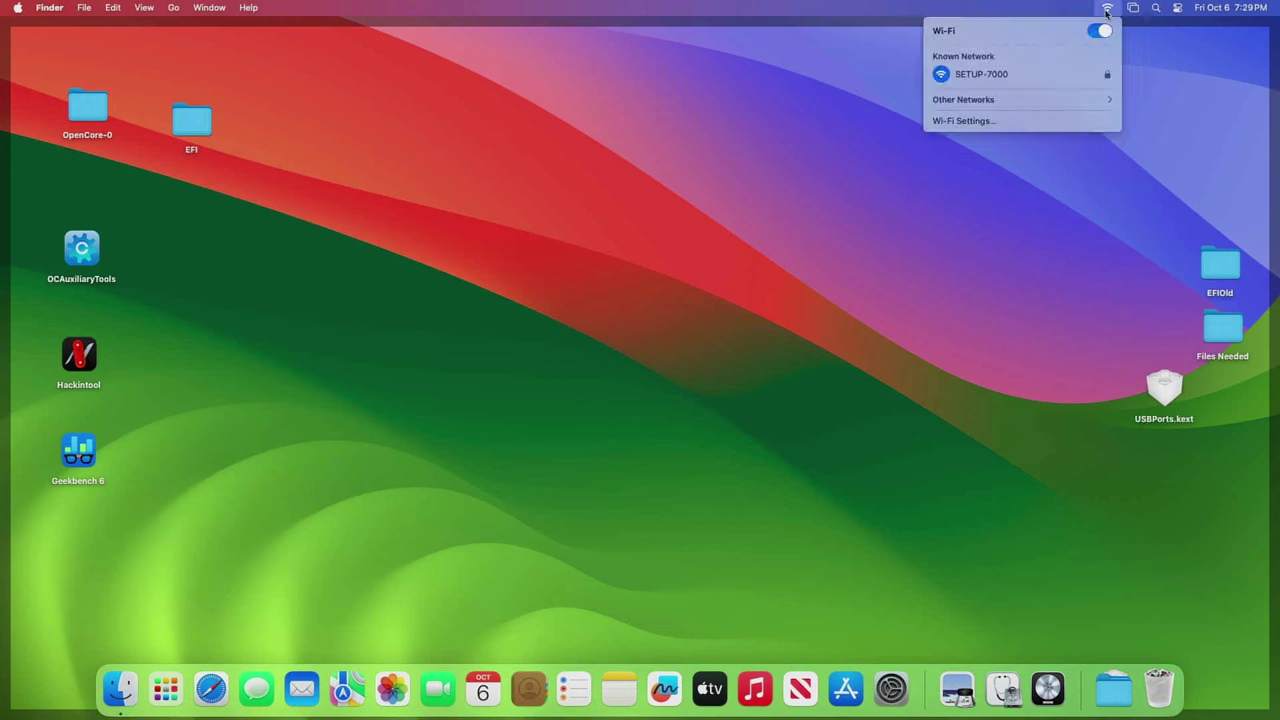
{"action": "left_click", "coordinate": [837, 110]}
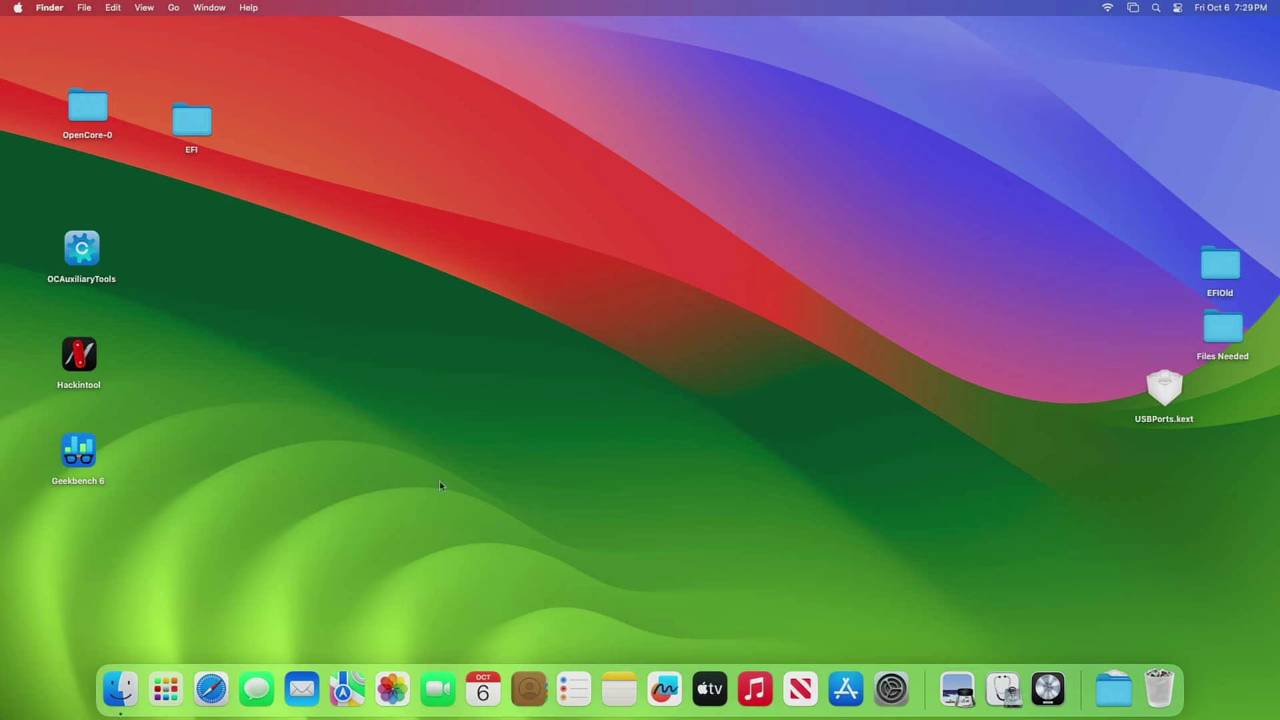
{"action": "double_click", "coordinate": [84, 455]}
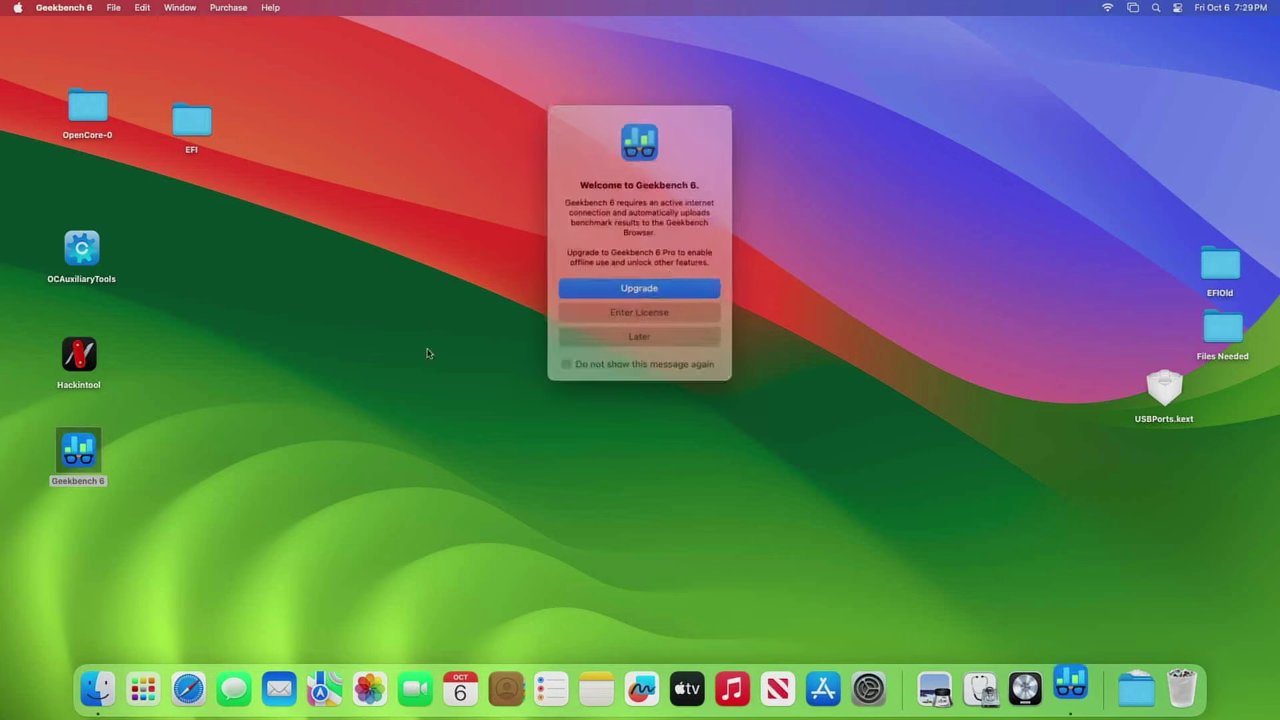
{"action": "left_click", "coordinate": [643, 331]}
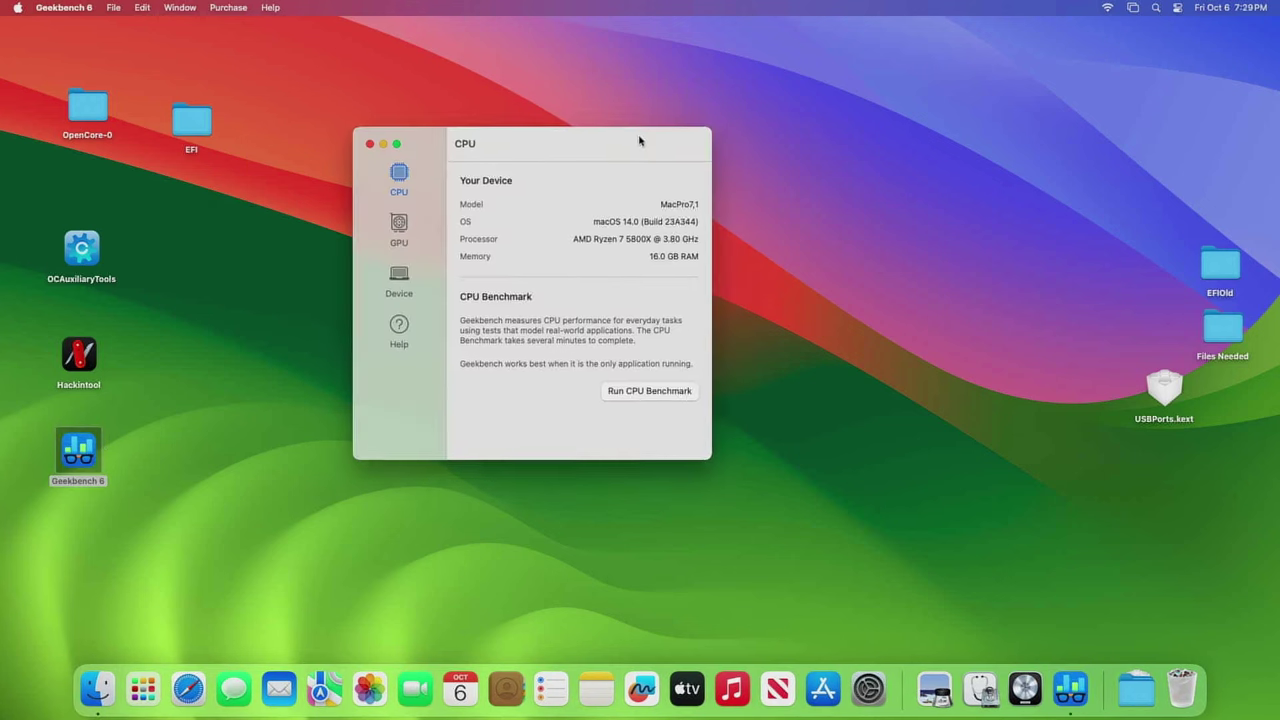
{"action": "left_click", "coordinate": [650, 388]}
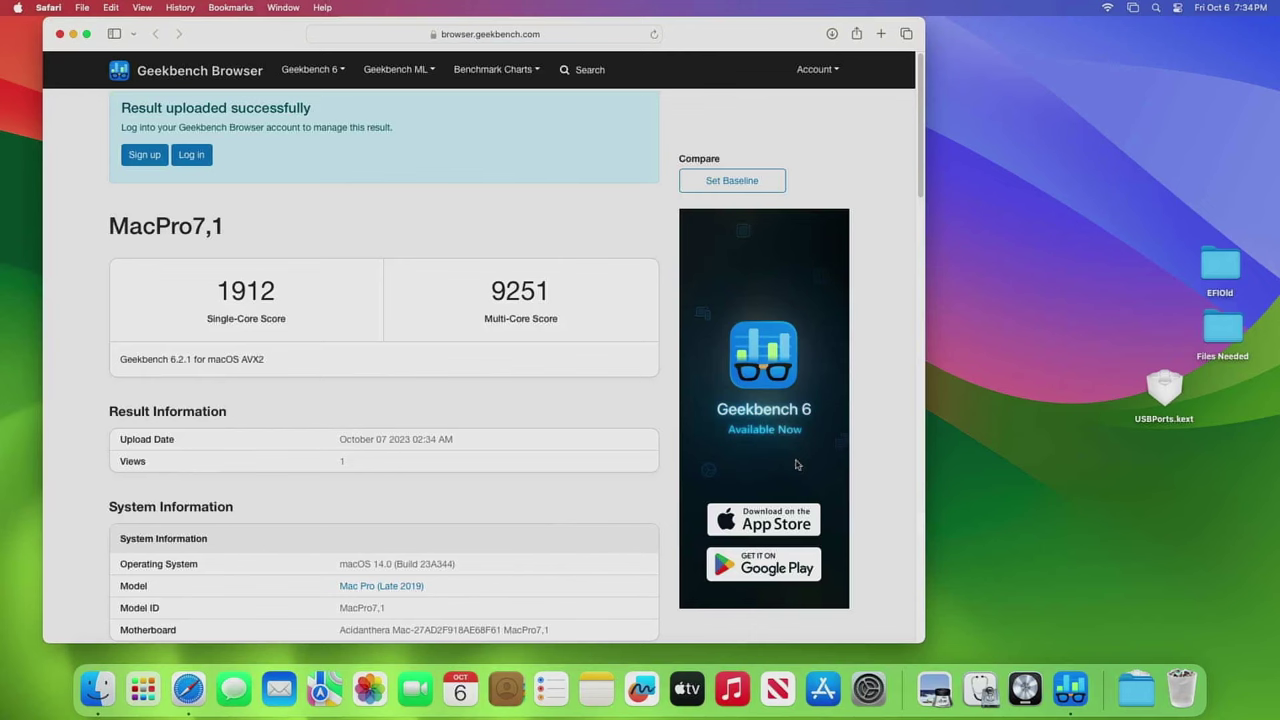
{"action": "left_click_drag", "start_coordinate": [727, 45], "coordinate": [827, 46]}
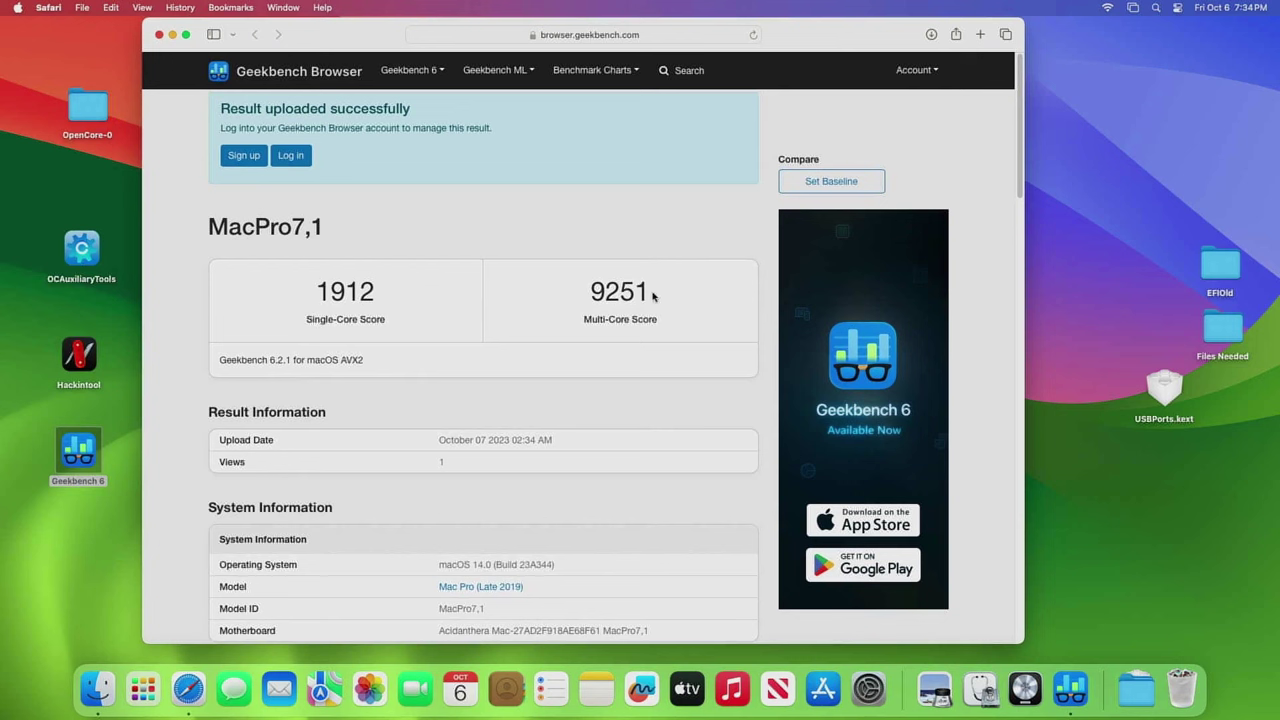
{"action": "left_click", "coordinate": [639, 72]}
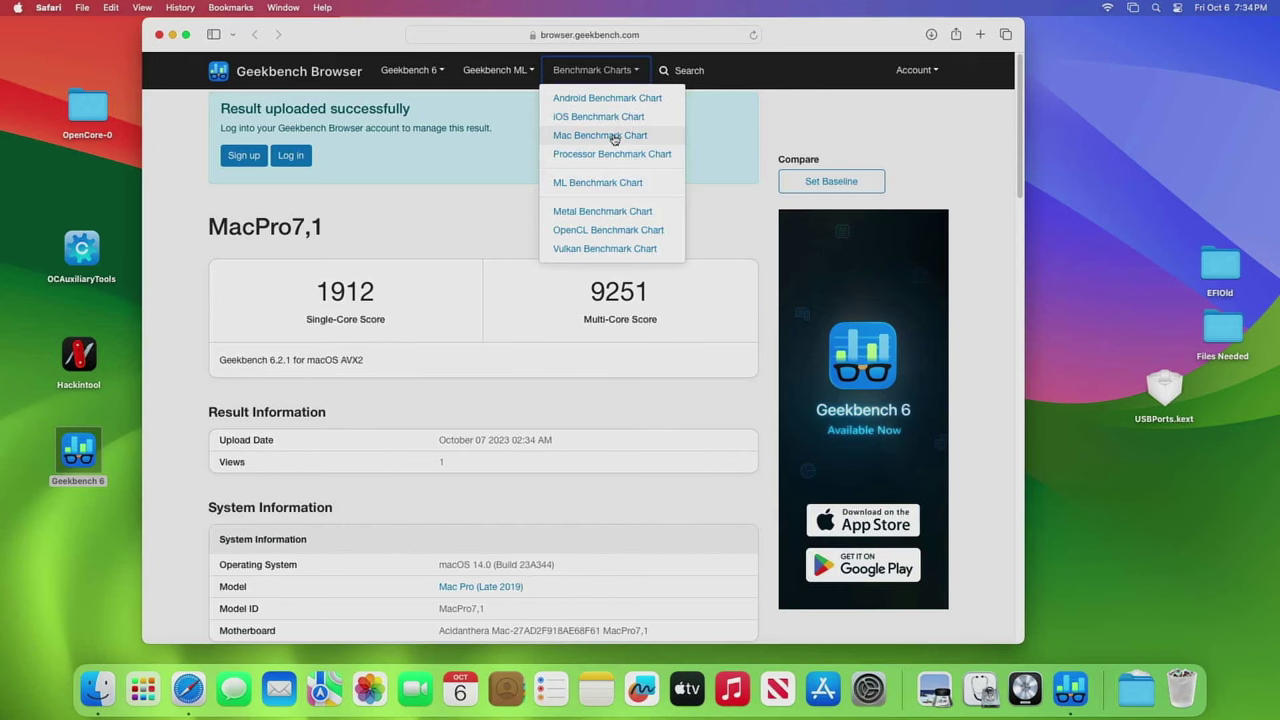
{"action": "right_click", "coordinate": [614, 140]}
{"action": "left_click", "coordinate": [630, 147]}
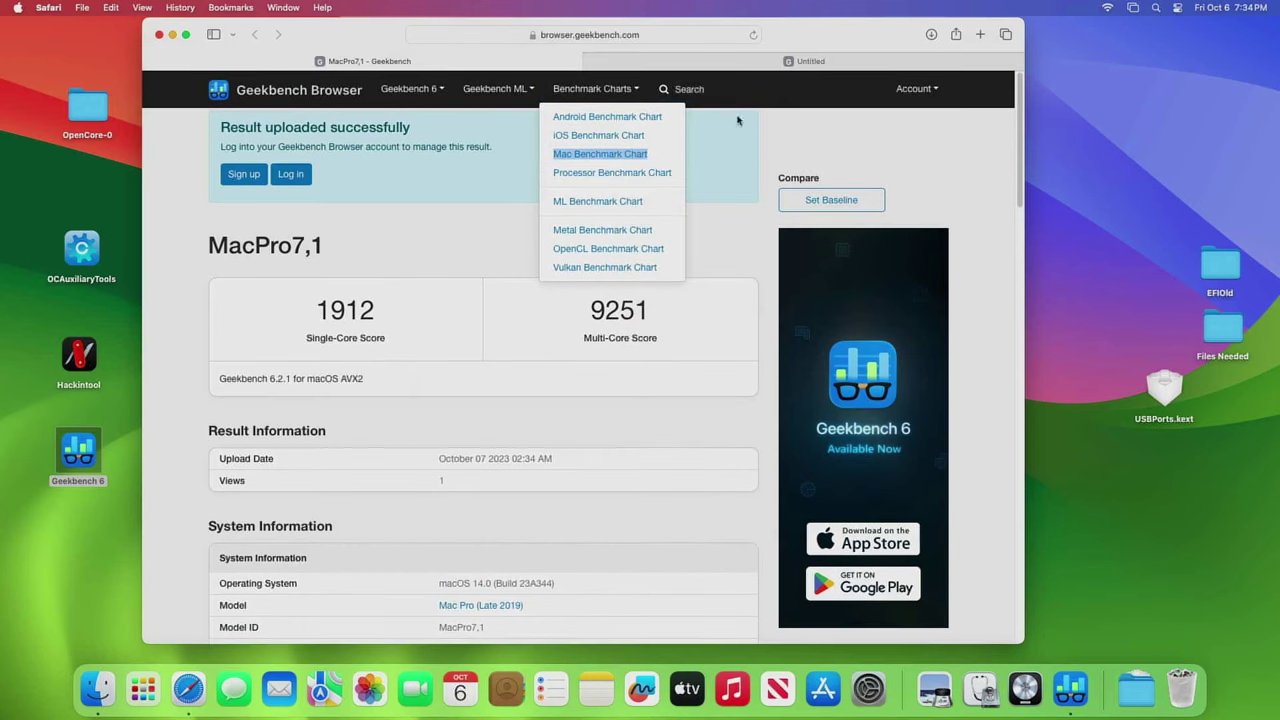
{"action": "left_click", "coordinate": [785, 62]}
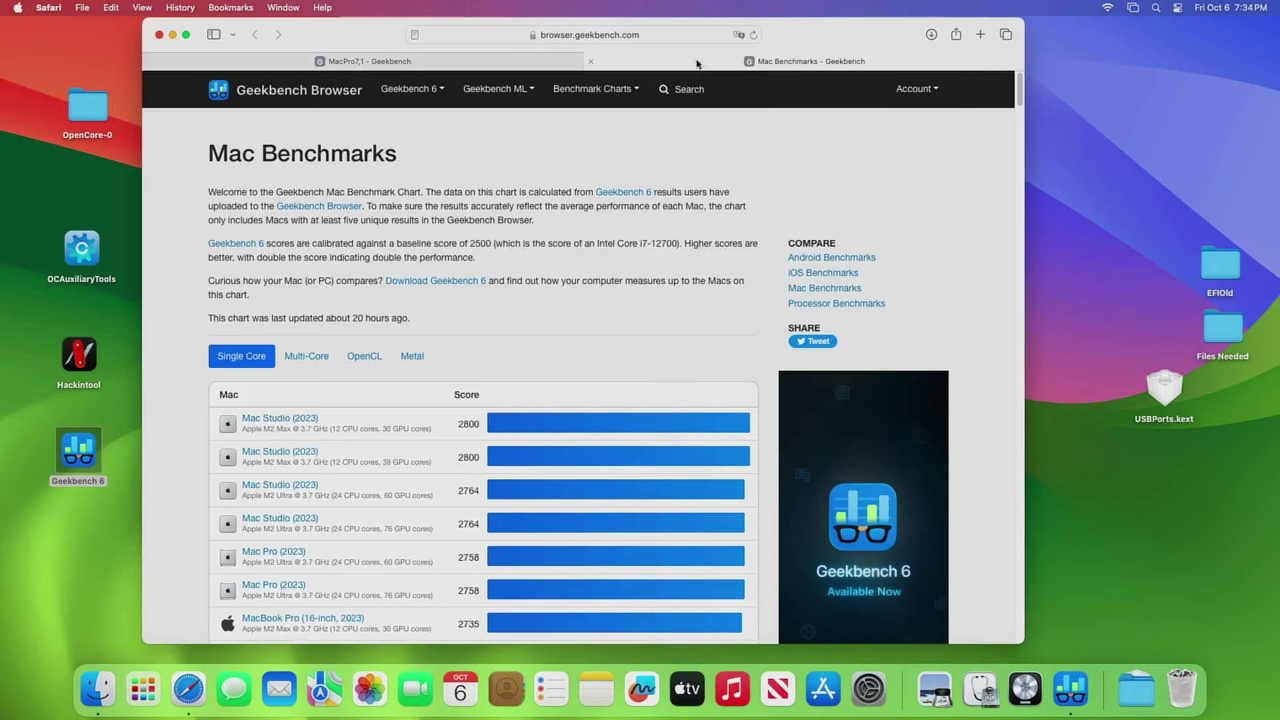
- Scroll the Mac Benchmarks list to find Mac Pro (Late 2019) at 1378 single-core
{"action": "scroll", "coordinate": [428, 329], "scroll_direction": "down", "scroll_amount": 10}
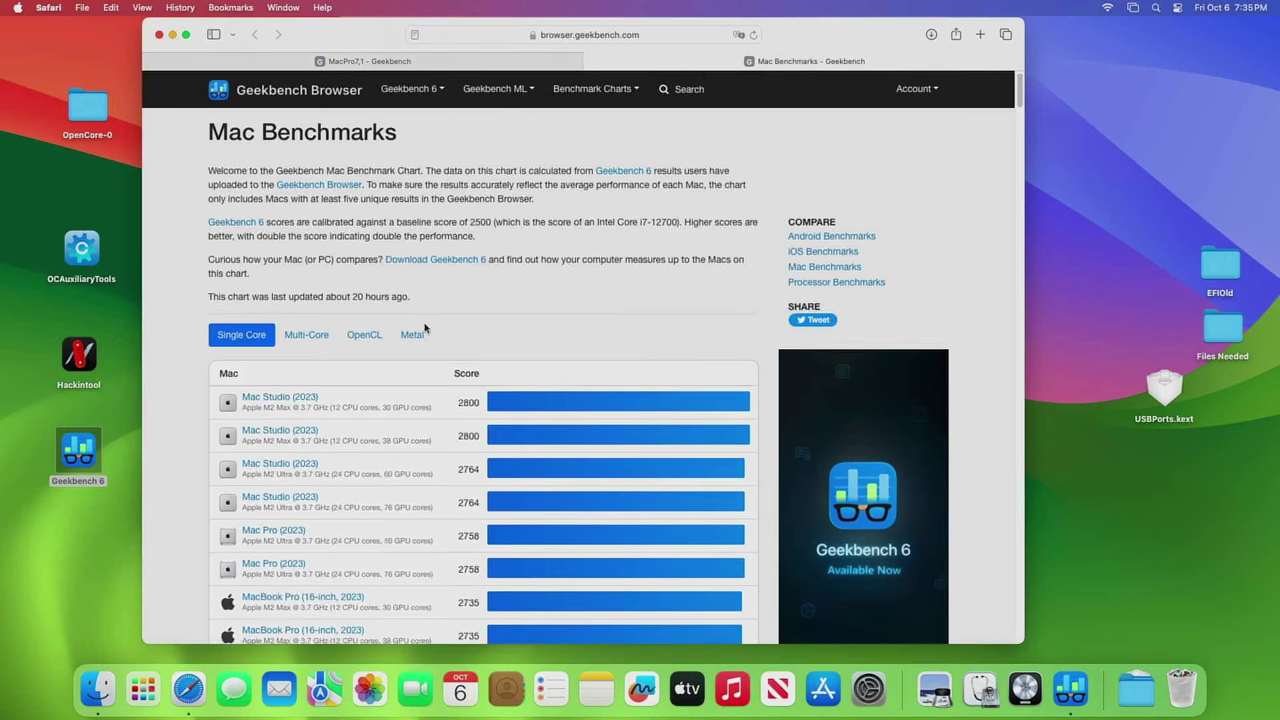
{"action": "scroll", "coordinate": [400, 335], "scroll_direction": "up", "scroll_amount": 10}
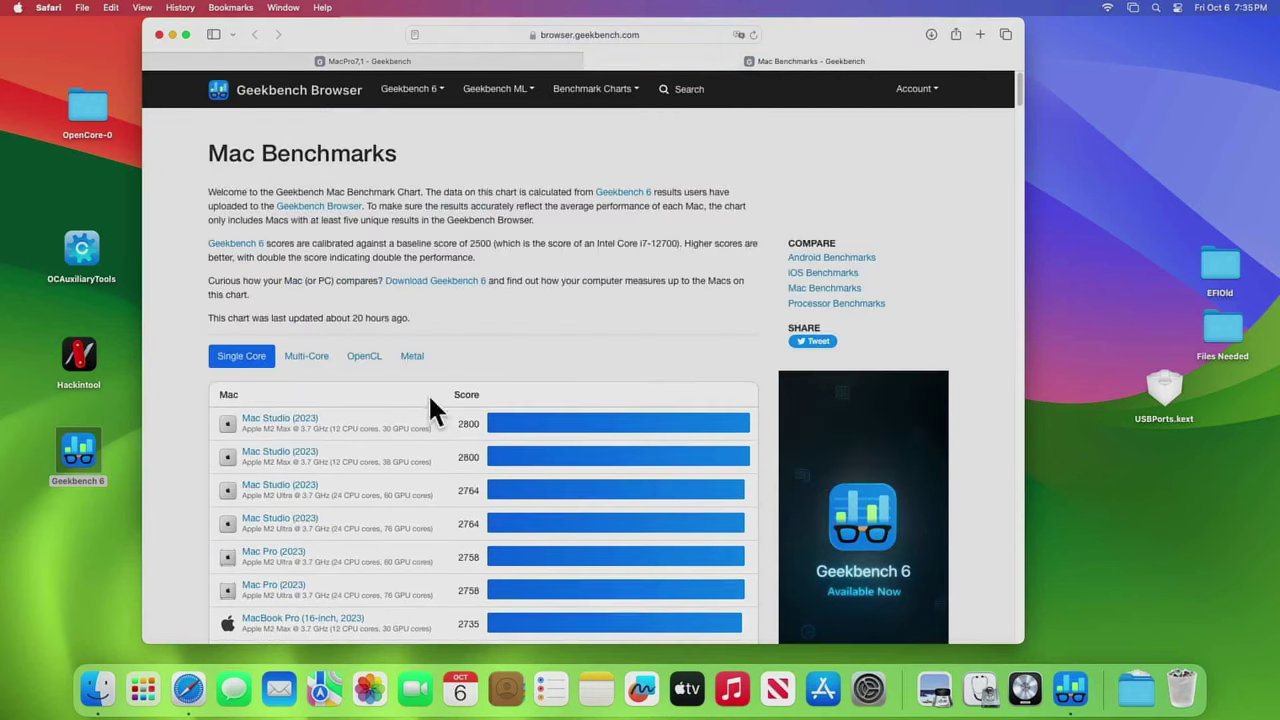
{"action": "scroll", "coordinate": [430, 400], "scroll_direction": "down", "scroll_amount": 20}
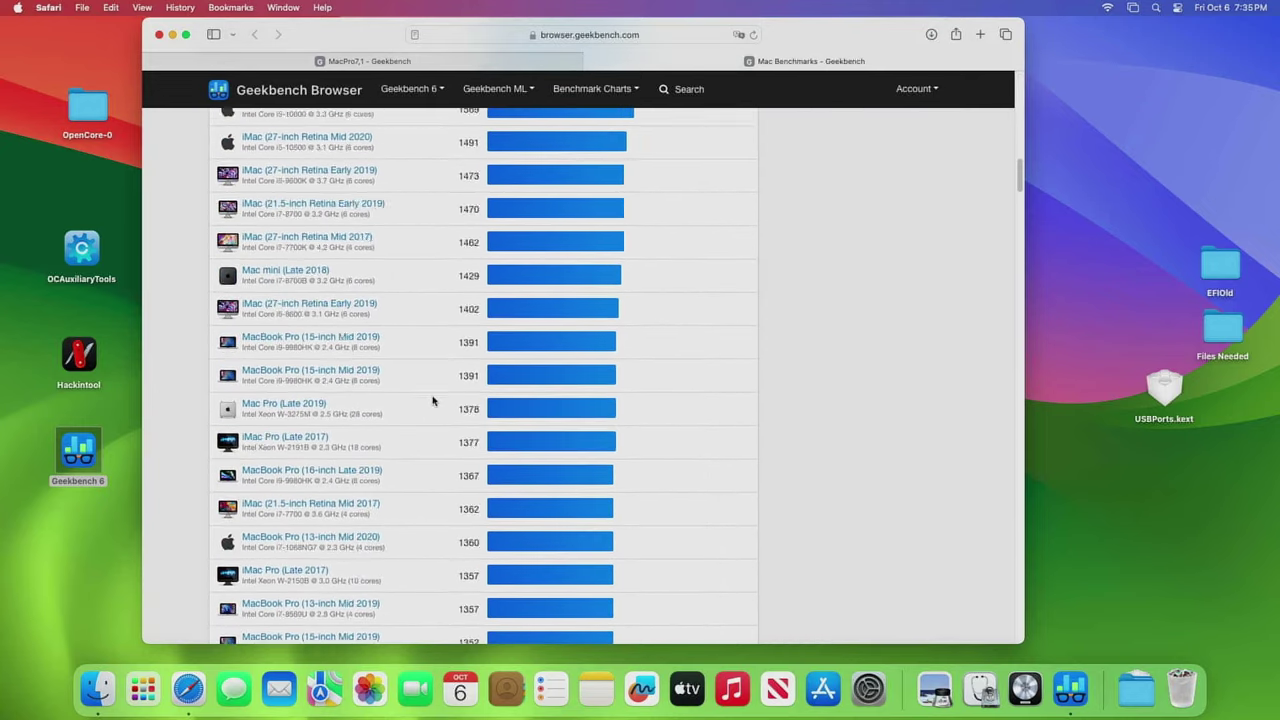
{"action": "scroll", "coordinate": [432, 401], "scroll_direction": "up", "scroll_amount": 5}
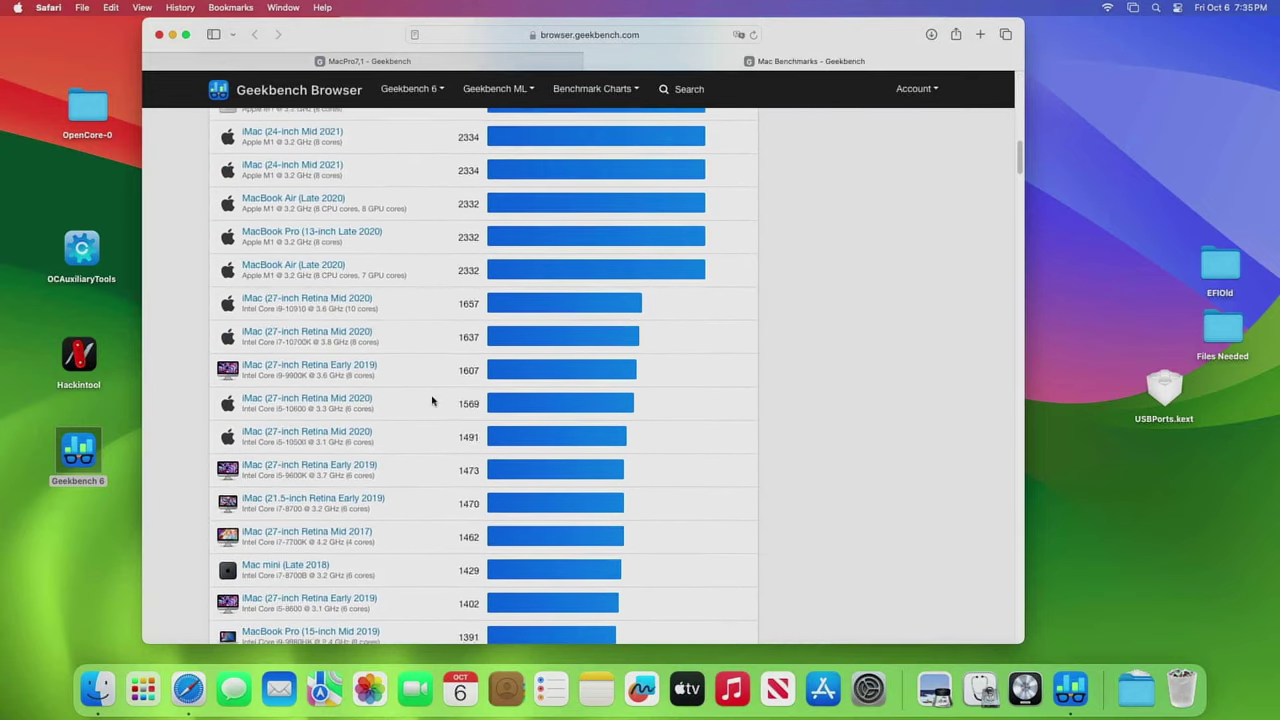
{"action": "scroll", "coordinate": [432, 401], "scroll_direction": "up", "scroll_amount": 2}
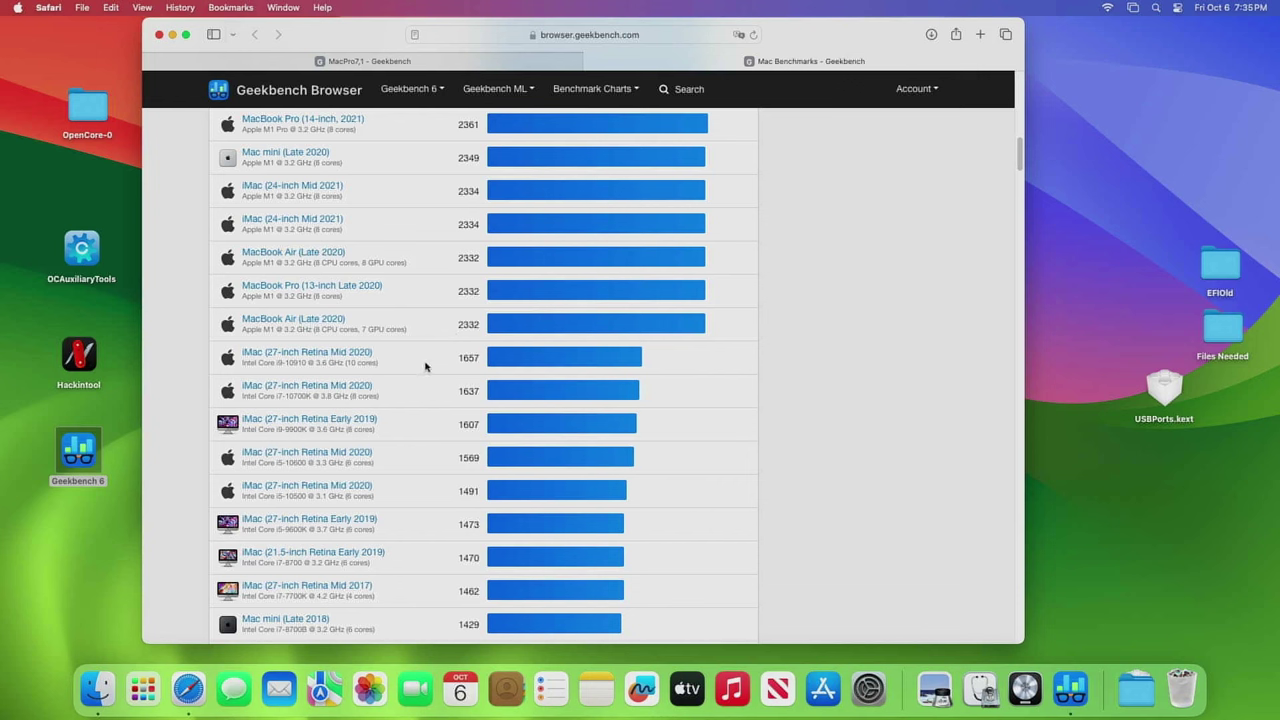
{"action": "scroll", "coordinate": [425, 368], "scroll_direction": "up", "scroll_amount": 3}
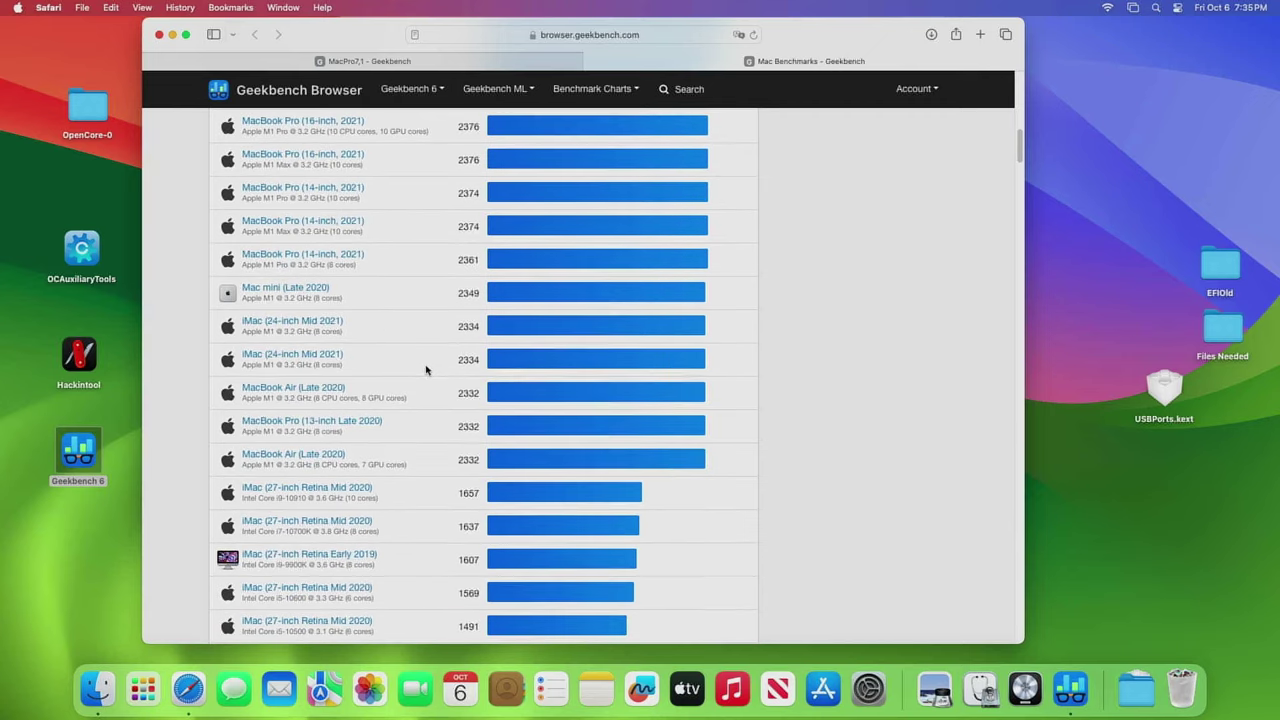
{"action": "scroll", "coordinate": [425, 370], "scroll_direction": "down", "scroll_amount": 10}
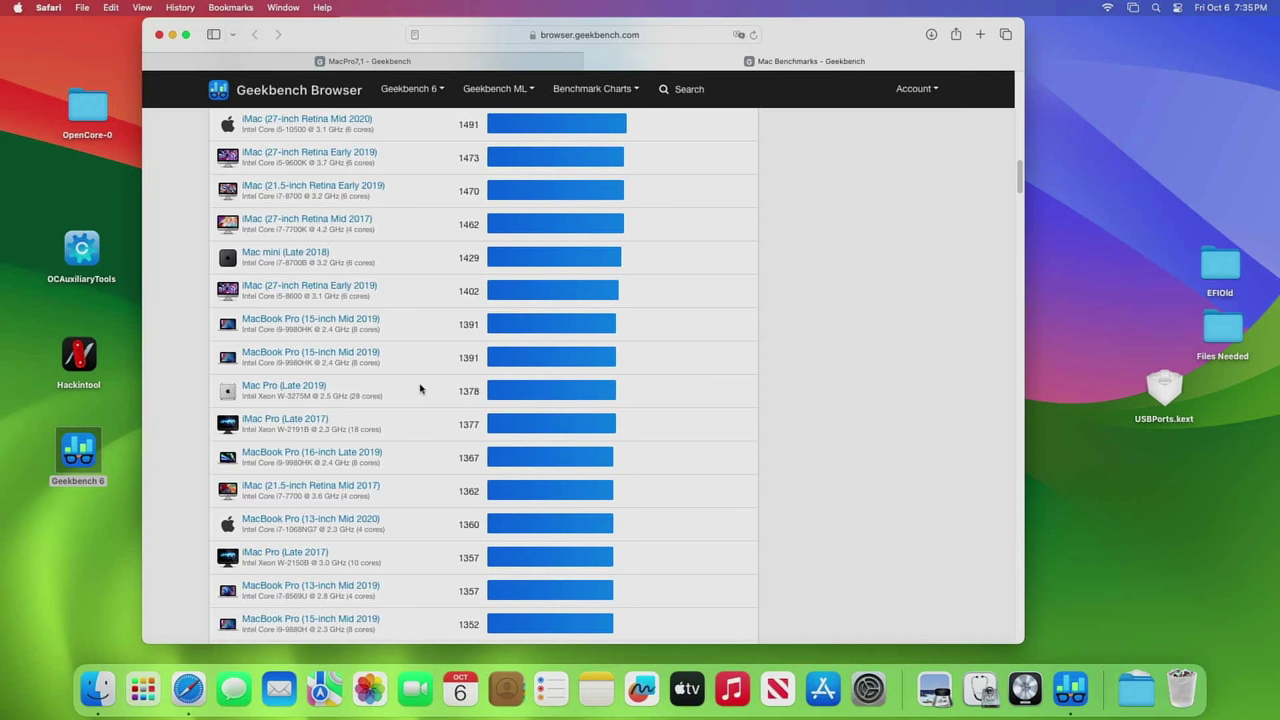
{"action": "scroll", "coordinate": [420, 389], "scroll_direction": "up", "scroll_amount": 5}
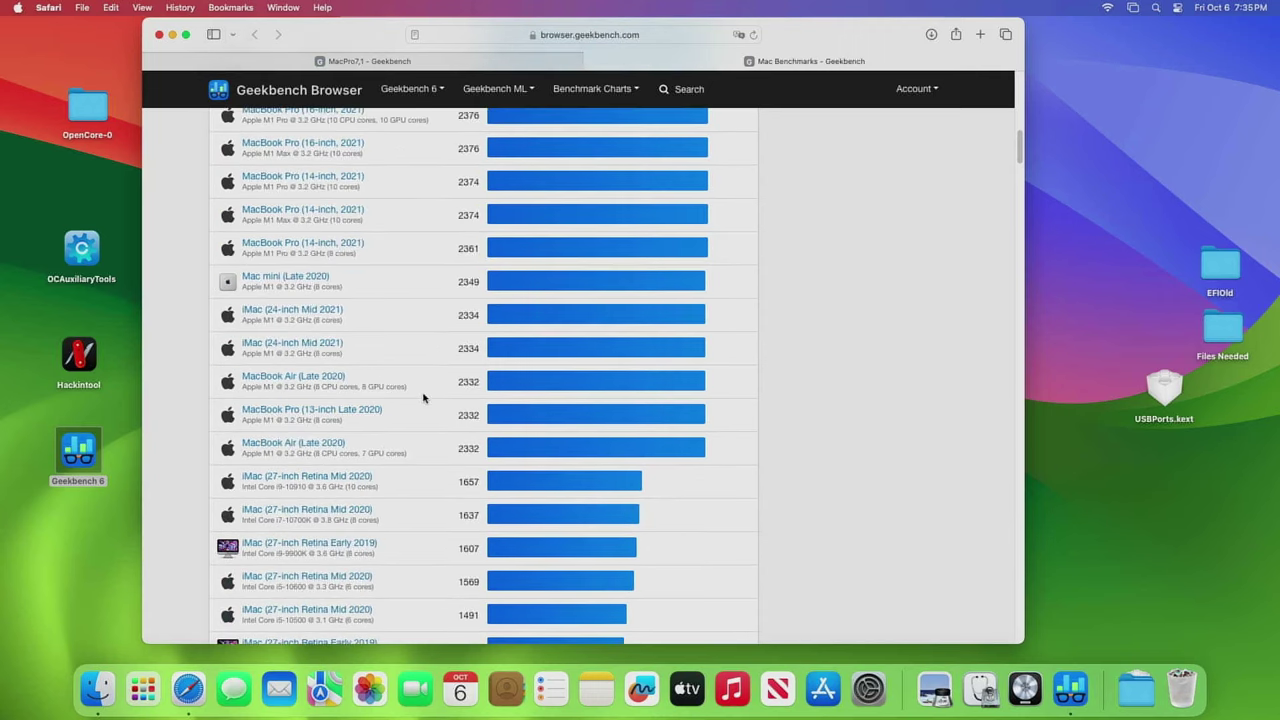
{"action": "scroll", "coordinate": [423, 398], "scroll_direction": "down", "scroll_amount": 3}
- Switch the Mac Benchmarks chart to Multi-Core and scroll to the Mac Pro (Late 2019) scores
{"action": "left_click", "coordinate": [479, 62]}
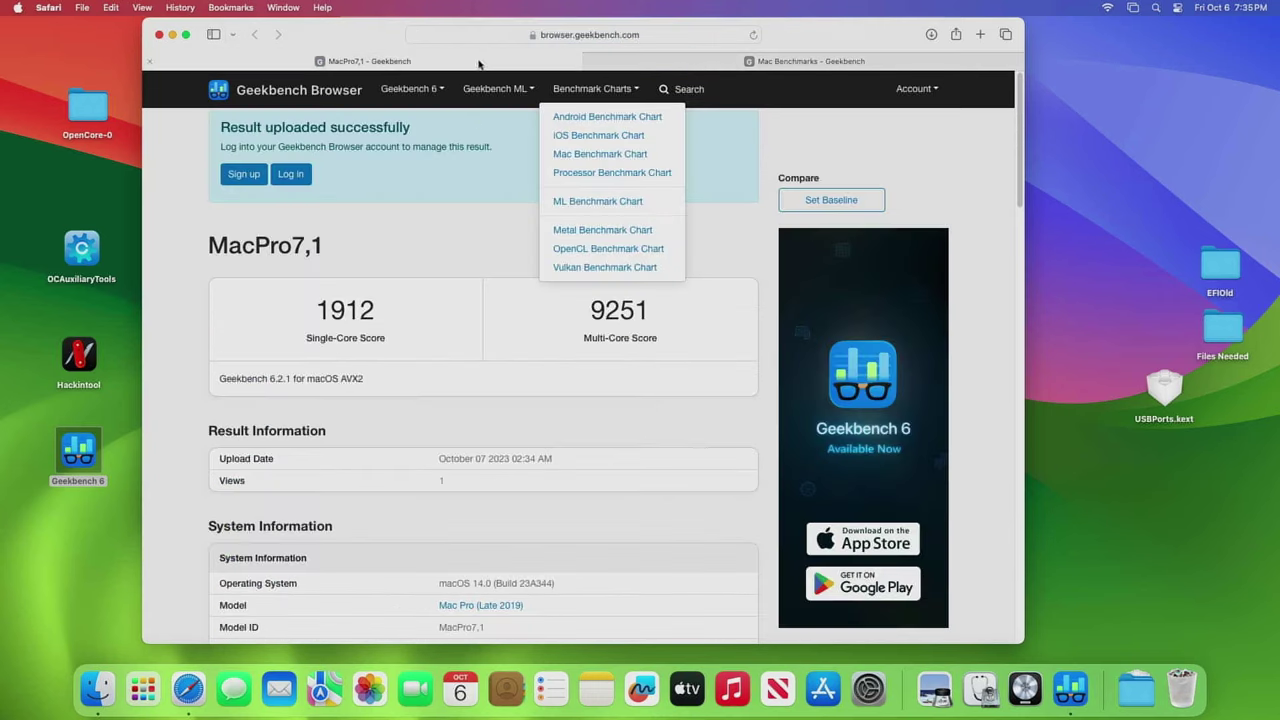
{"action": "left_click", "coordinate": [729, 64]}
{"action": "scroll", "coordinate": [440, 330], "scroll_direction": "up", "scroll_amount": 15}
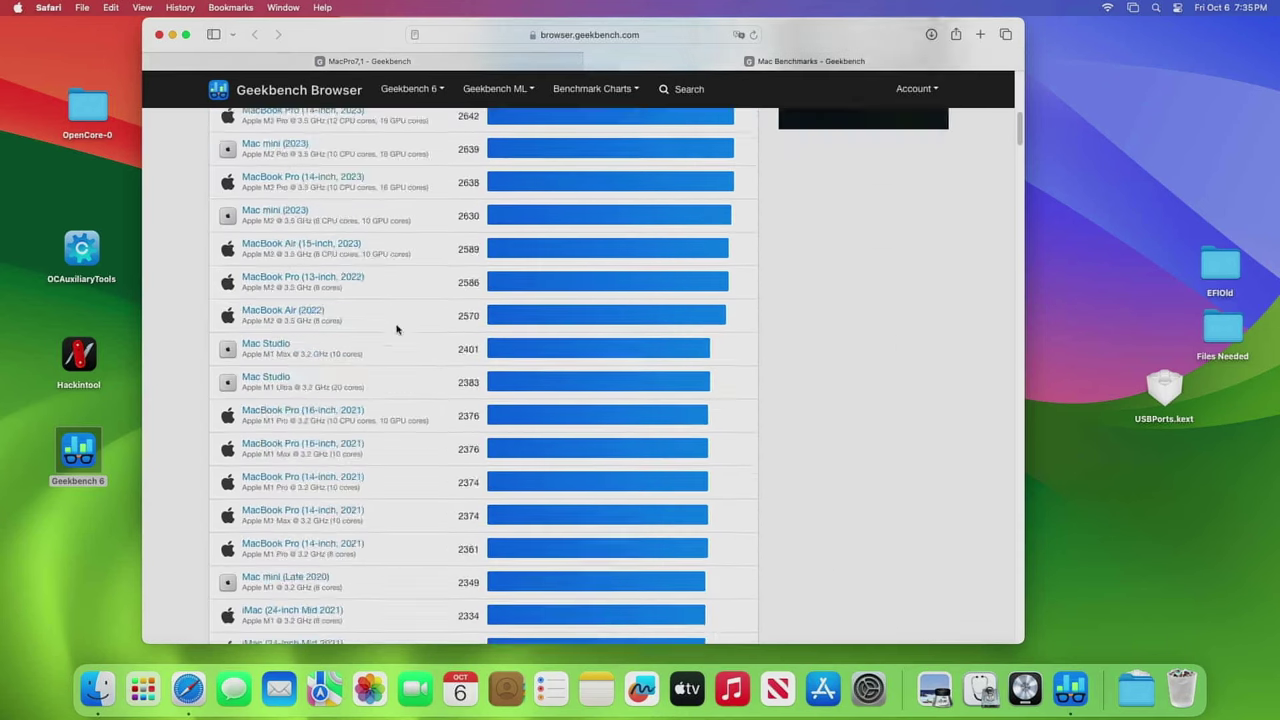
{"action": "left_click", "coordinate": [306, 323]}
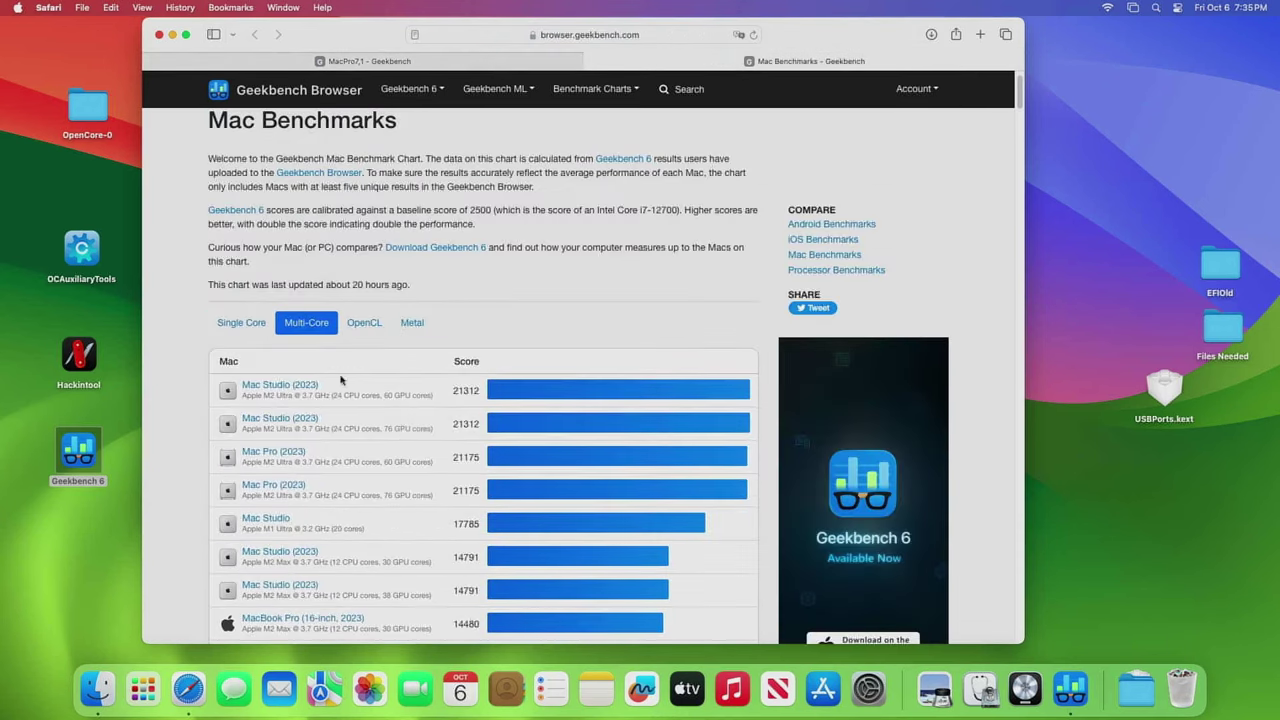
{"action": "scroll", "coordinate": [403, 430], "scroll_direction": "down", "scroll_amount": 15}
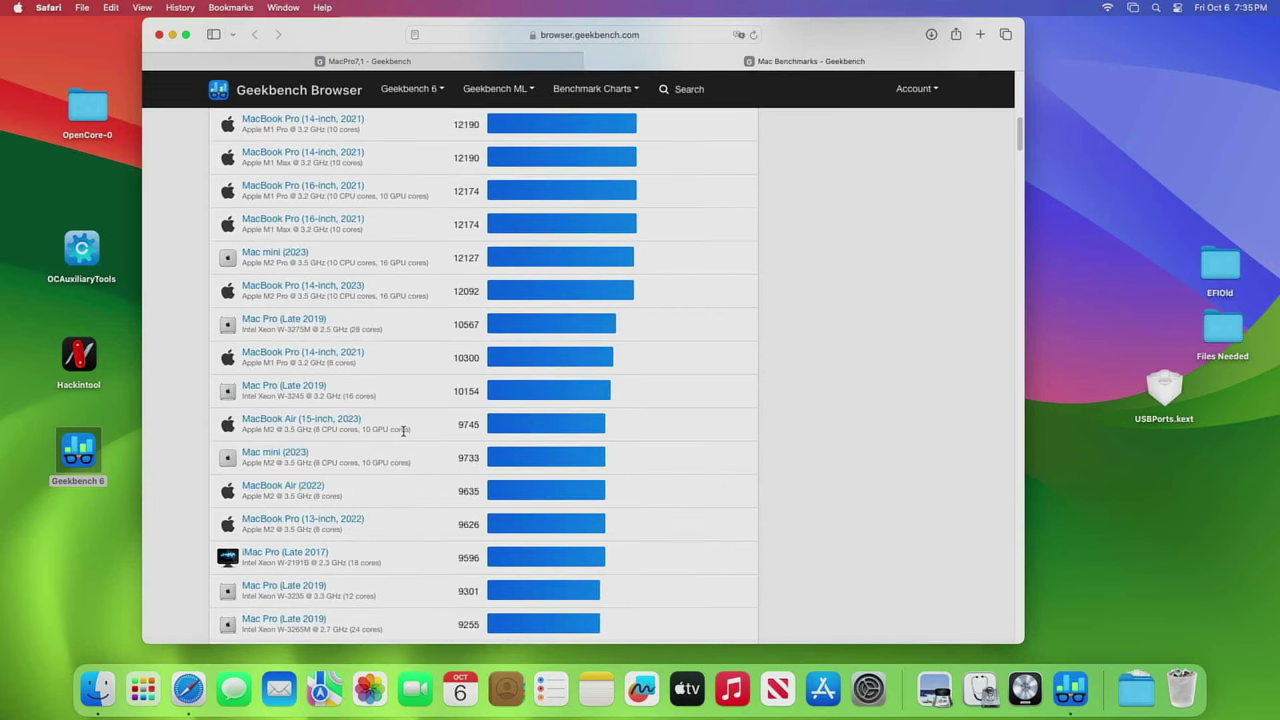
{"action": "scroll", "coordinate": [403, 430], "scroll_direction": "down", "scroll_amount": 3}
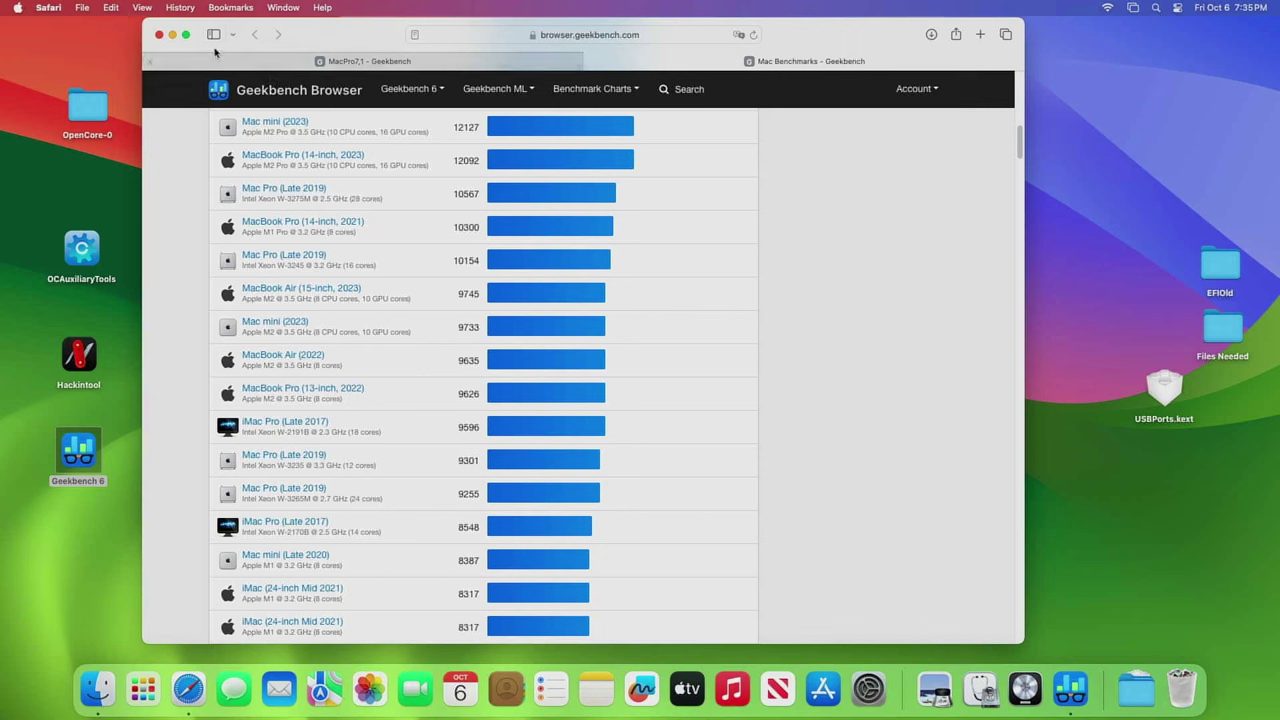
- Close Safari, launch Logic Pro and create a project with one software instrument track
{"action": "left_click", "coordinate": [159, 35]}
{"action": "left_click", "coordinate": [279, 203]}
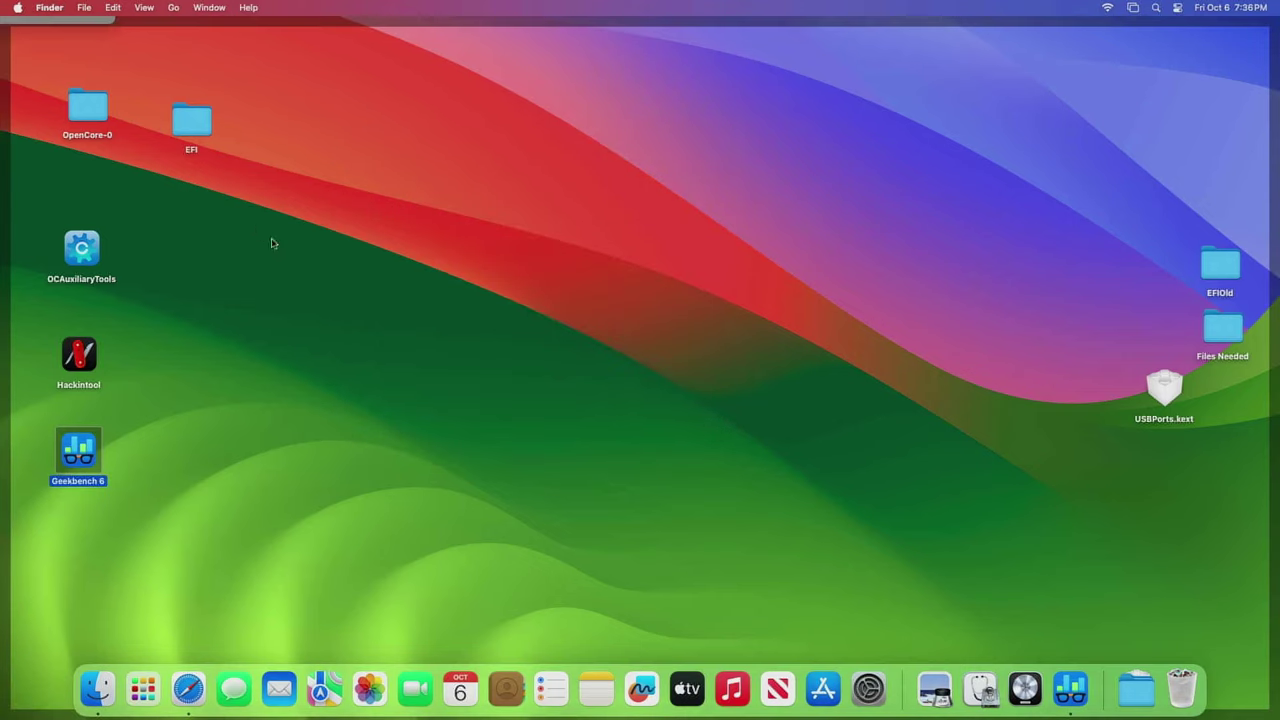
{"action": "left_click", "coordinate": [1025, 688]}
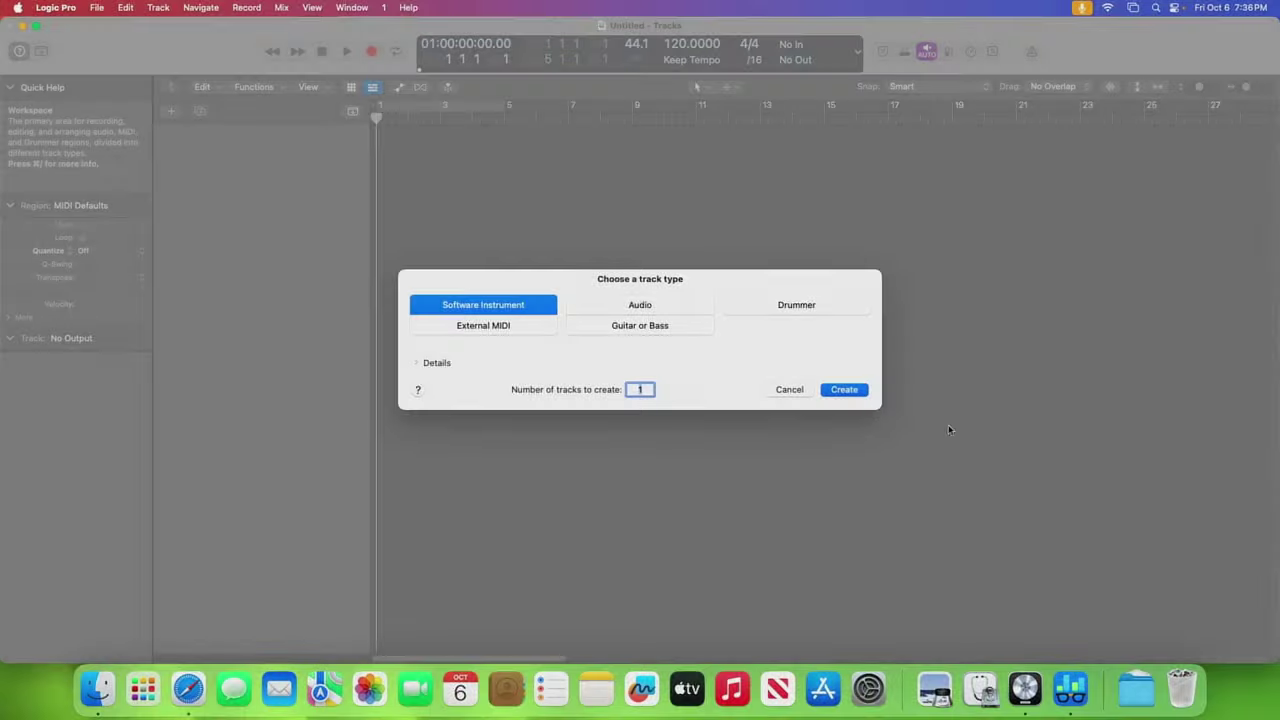
{"action": "left_click", "coordinate": [851, 391]}
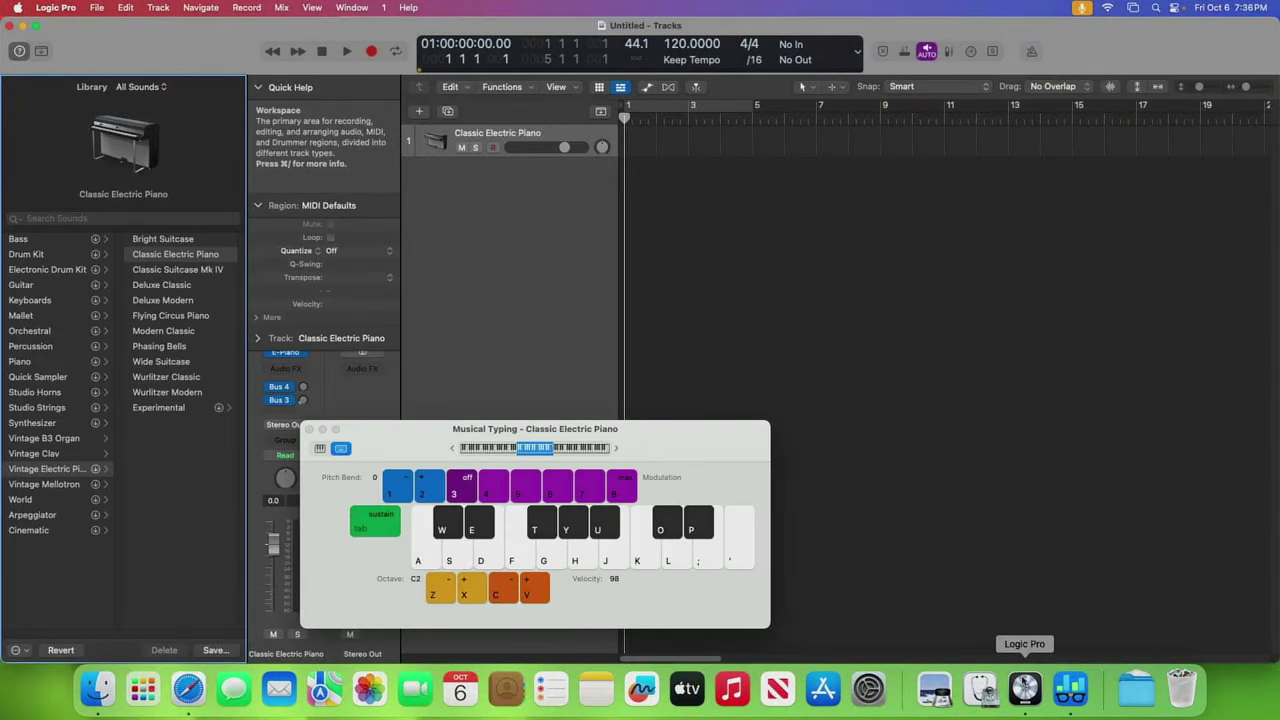
- Open NewLogicBenchmarkTest 2.logicx from File > Open Recent
{"action": "left_click", "coordinate": [97, 9]}
{"action": "mouse_move", "coordinate": [130, 72]}
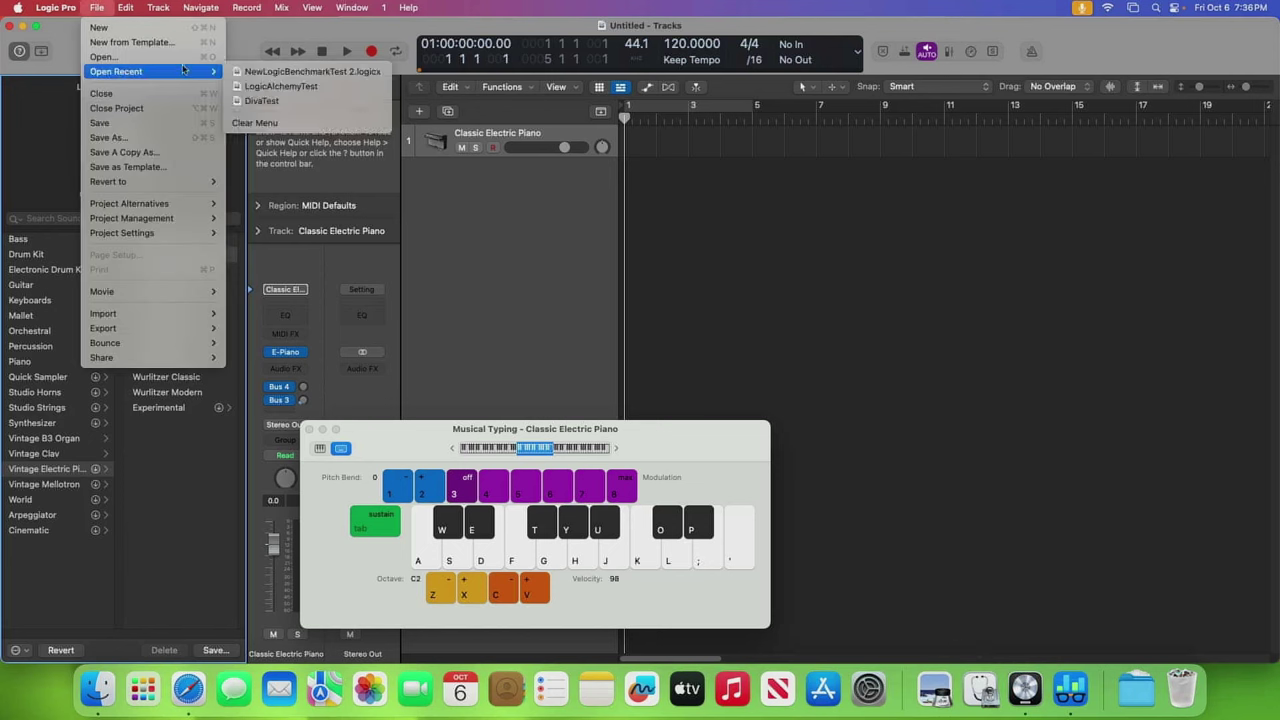
{"action": "left_click", "coordinate": [261, 71]}
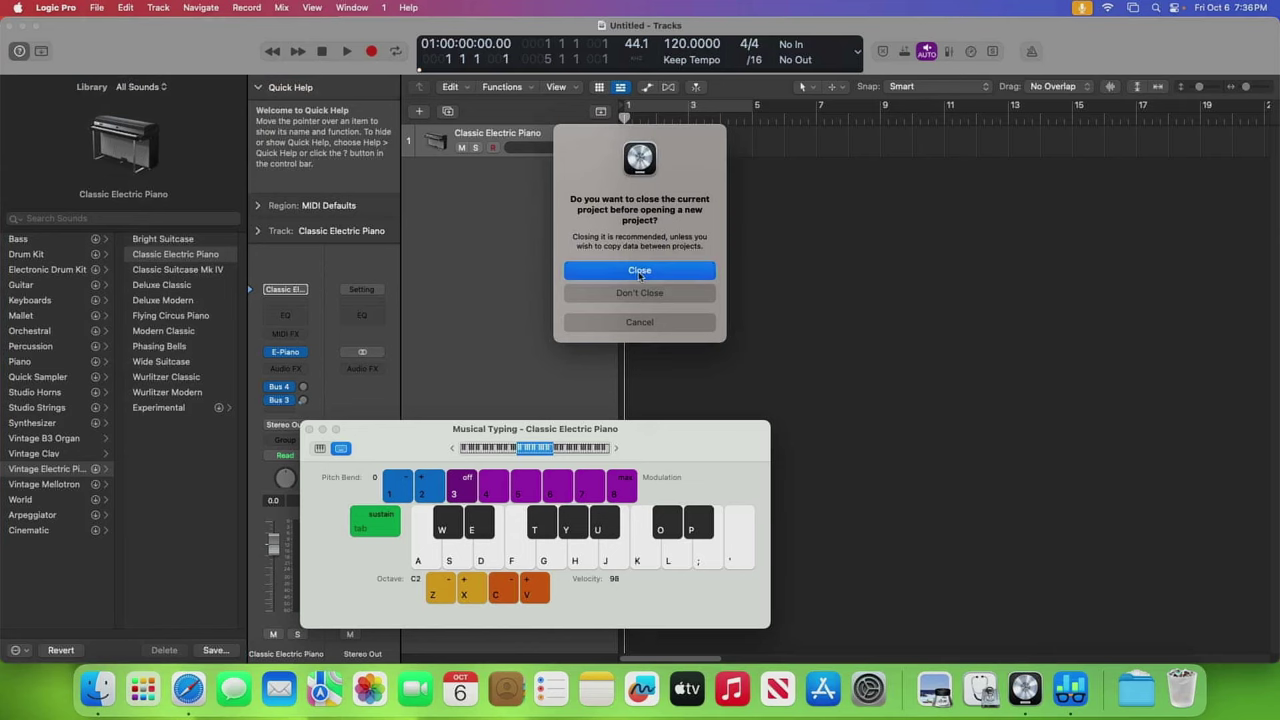
- Close the untitled project so NewLogicBenchmarkTest 2 opens in its place
{"action": "left_click", "coordinate": [639, 271]}
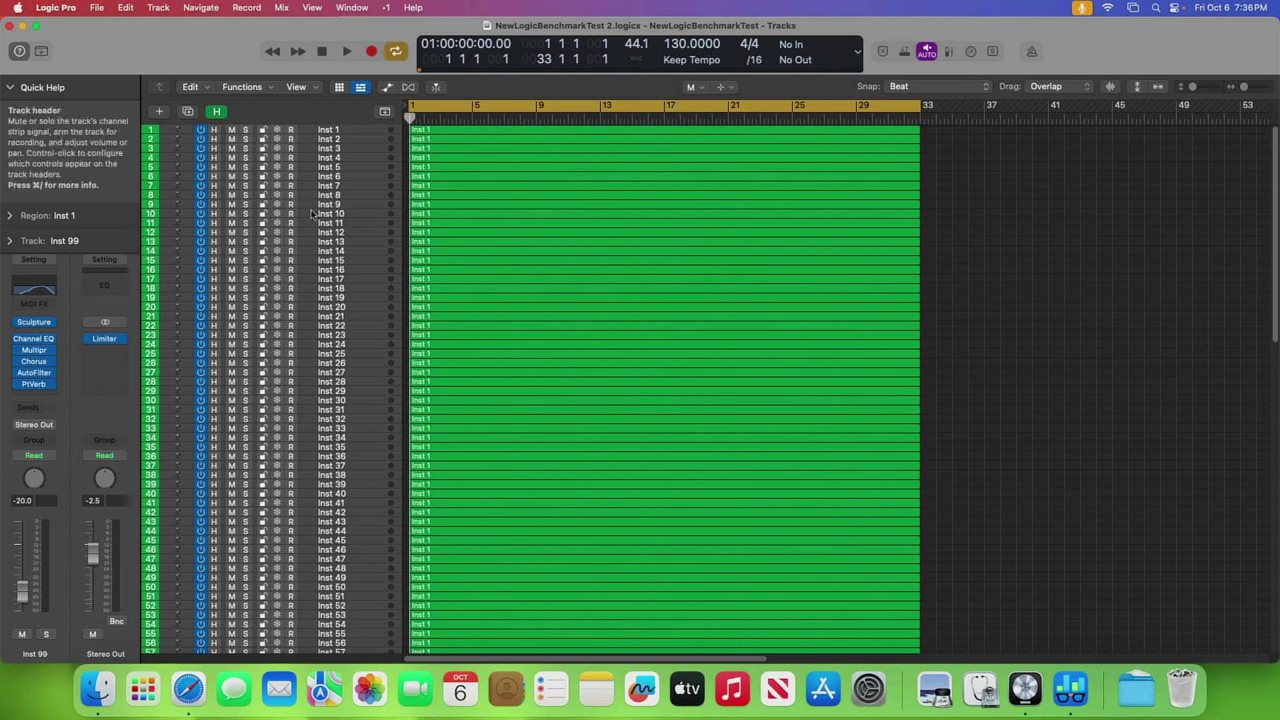
{"action": "scroll", "coordinate": [325, 455], "scroll_direction": "down", "scroll_amount": 3}
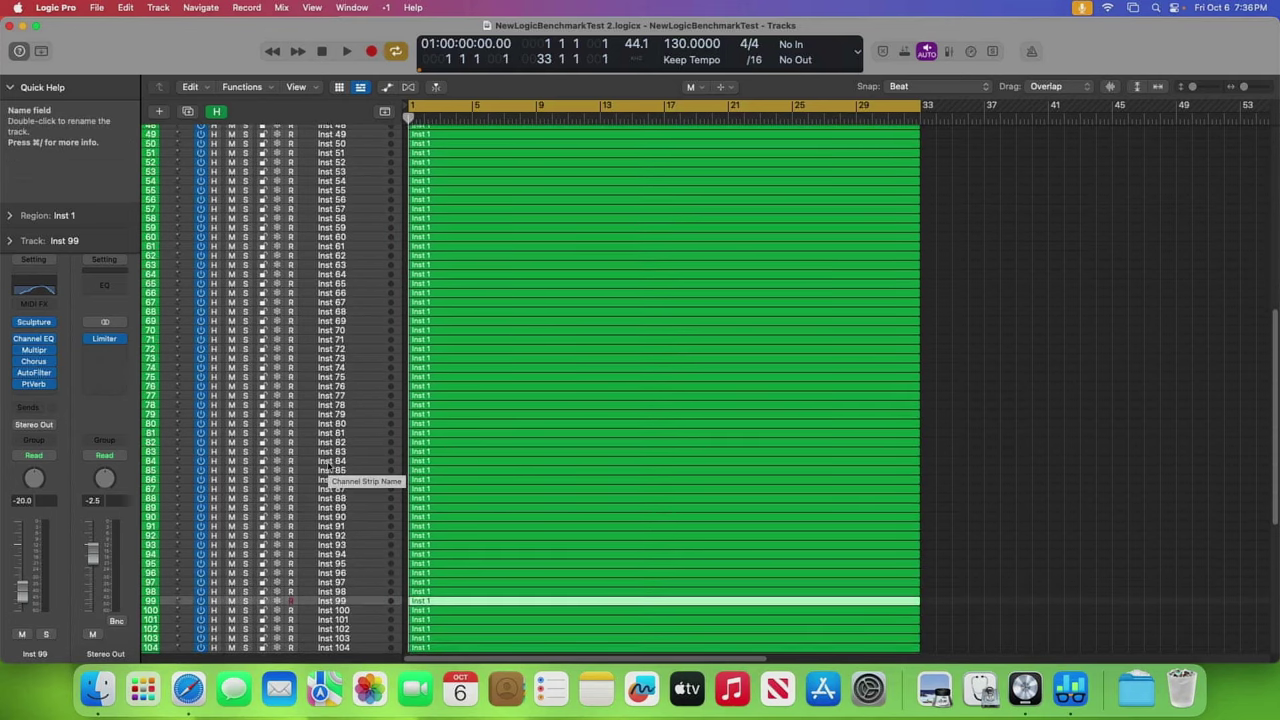
{"action": "scroll", "coordinate": [332, 466], "scroll_direction": "up", "scroll_amount": 3}
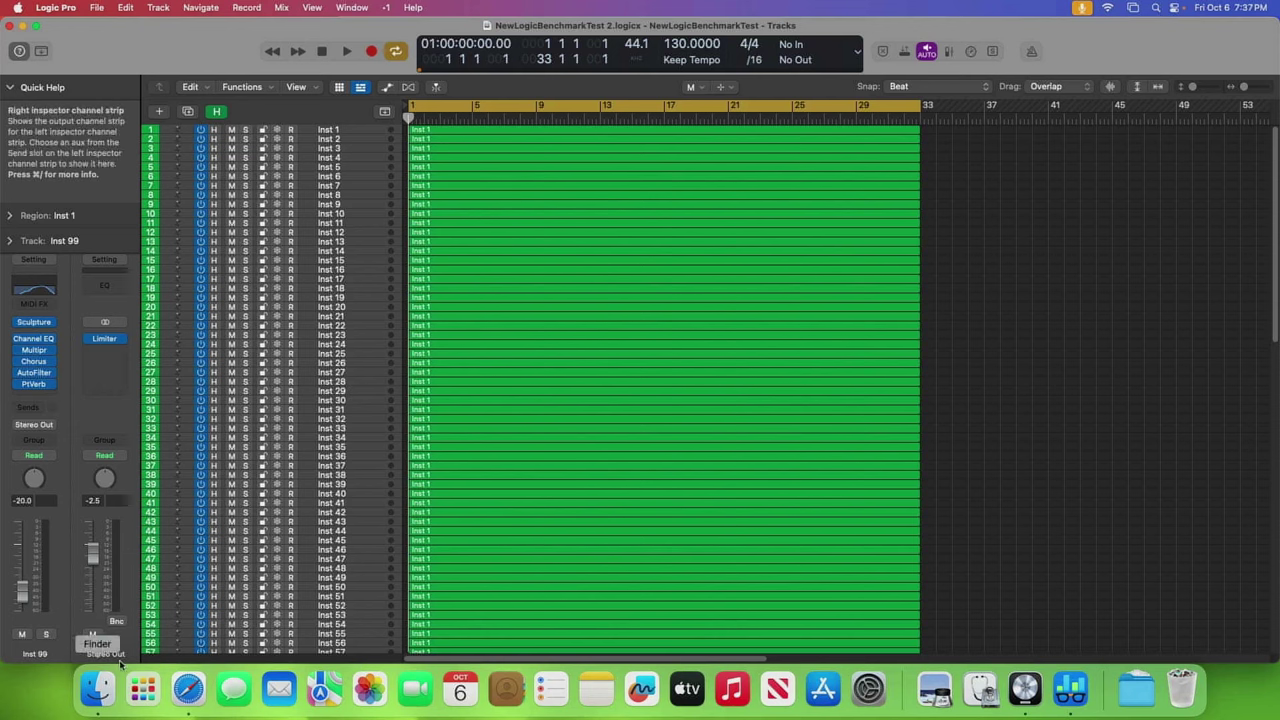
- Select and mute the 29 regions on tracks Inst 100–128
{"action": "scroll", "coordinate": [617, 363], "scroll_direction": "down", "scroll_amount": 10}
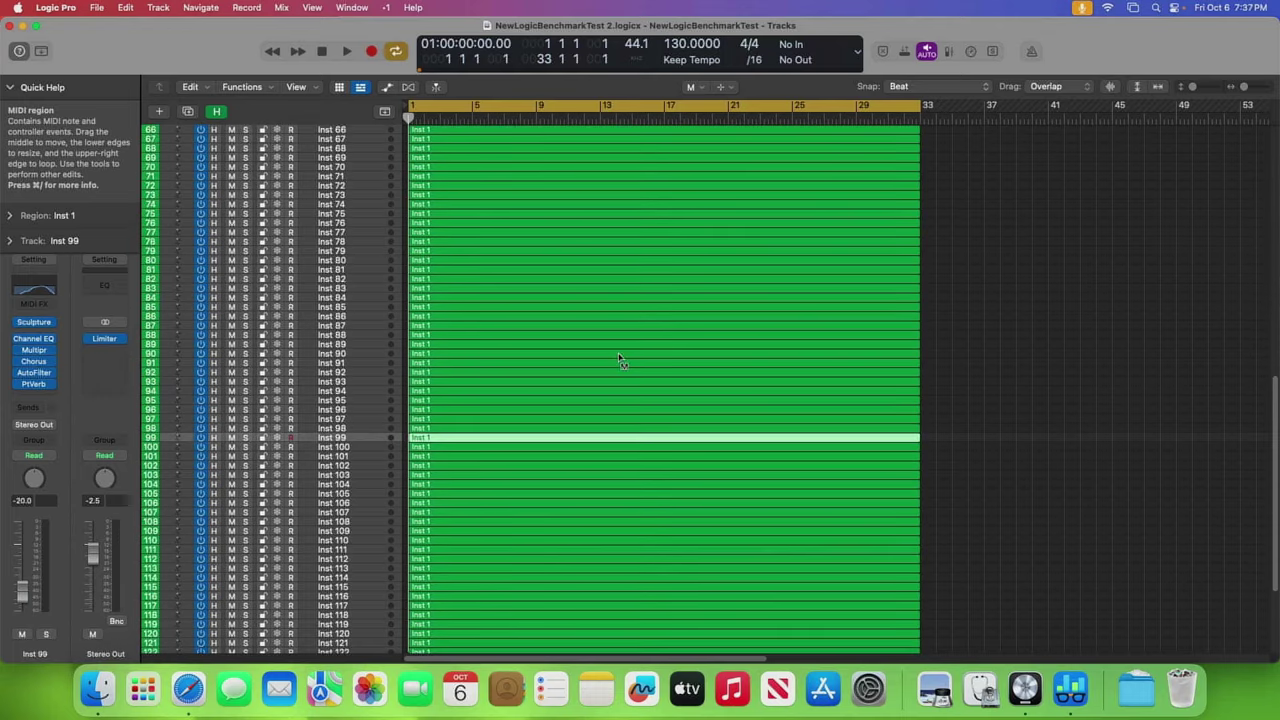
{"action": "scroll", "coordinate": [1060, 396], "scroll_direction": "down", "scroll_amount": 3}
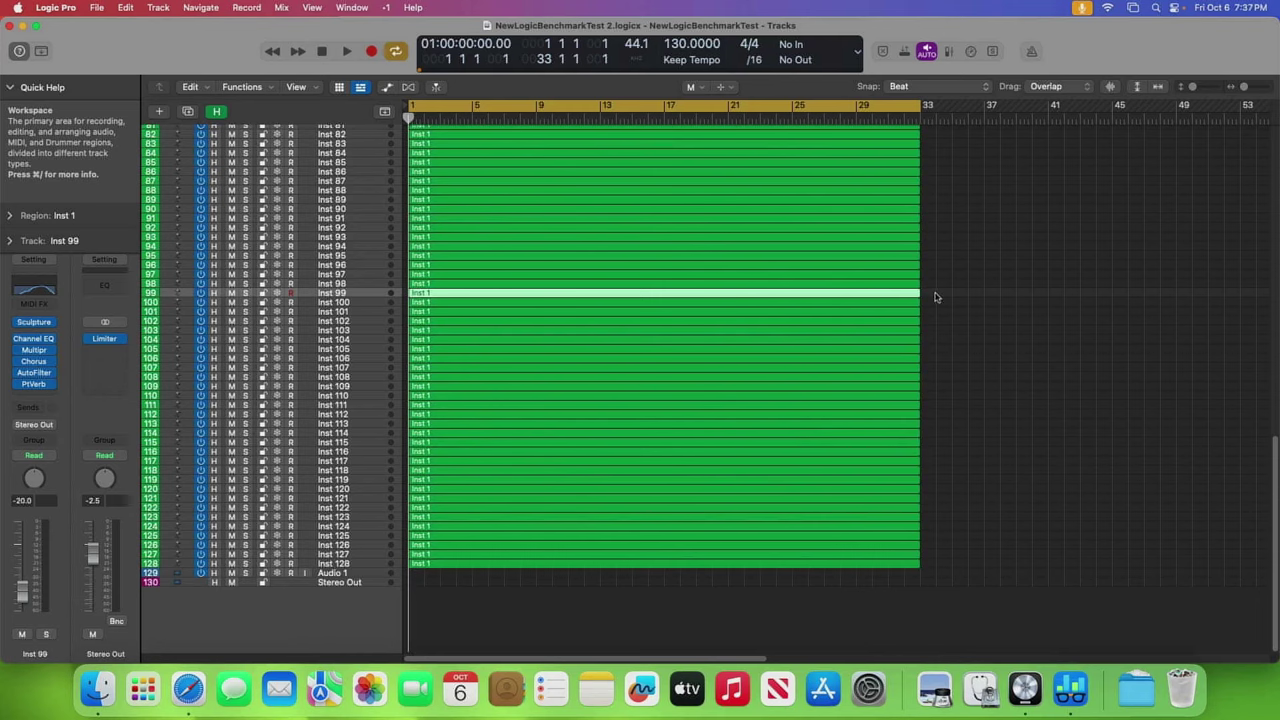
{"action": "left_click_drag", "start_coordinate": [935, 299], "coordinate": [887, 600]}
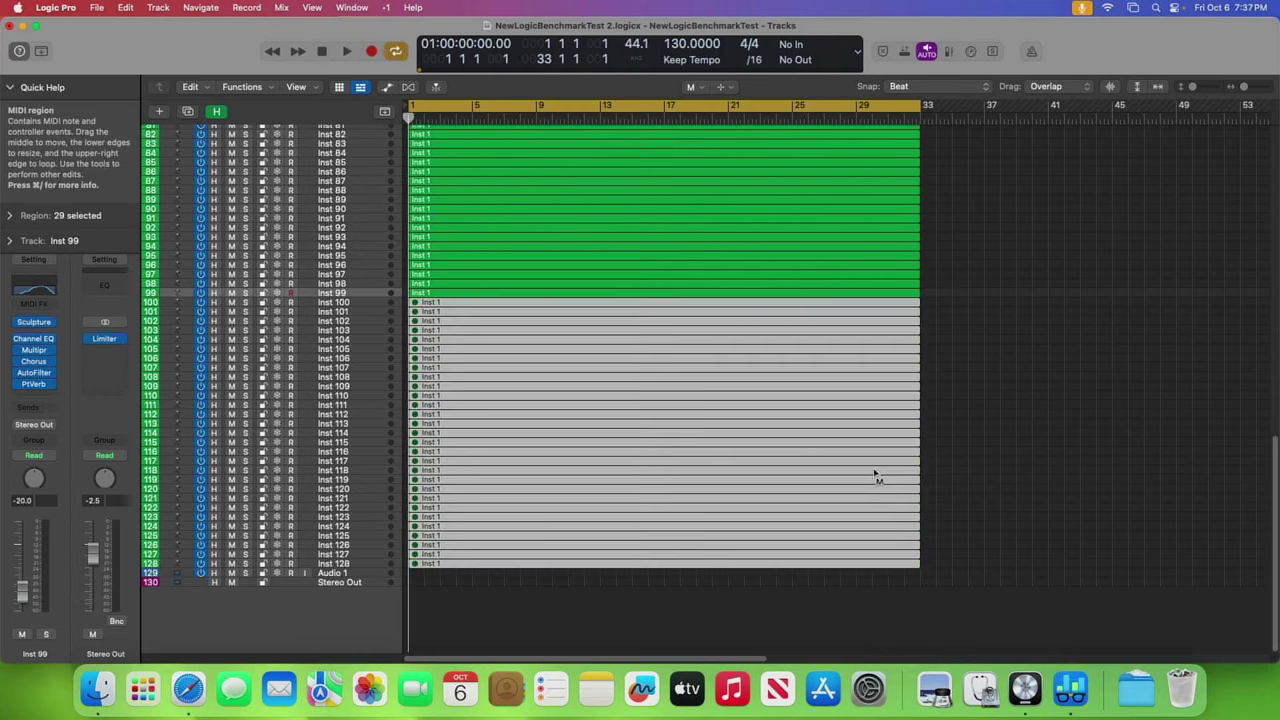
{"action": "left_click", "coordinate": [1042, 427]}
{"action": "scroll", "coordinate": [1018, 444], "scroll_direction": "up", "scroll_amount": 5}
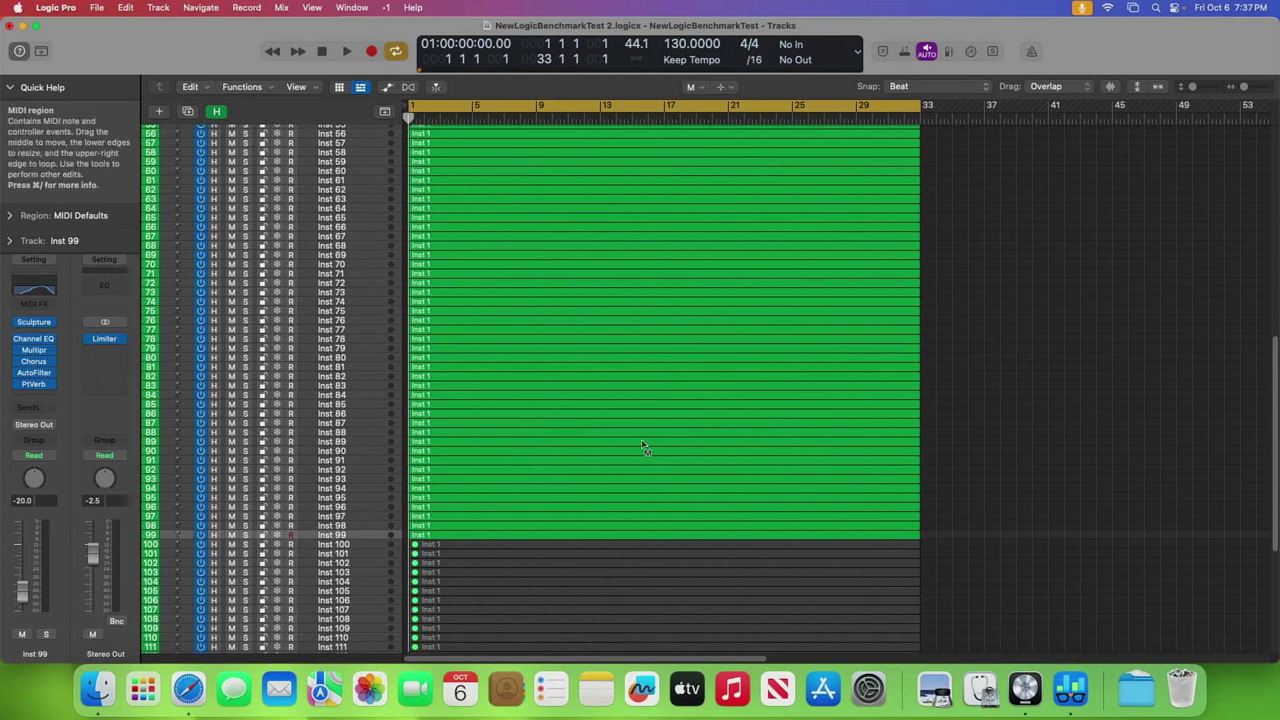
- Add the CPU/HD performance meter to the control bar and float its Performance Meter window over the tracks
{"action": "left_click", "coordinate": [856, 53]}
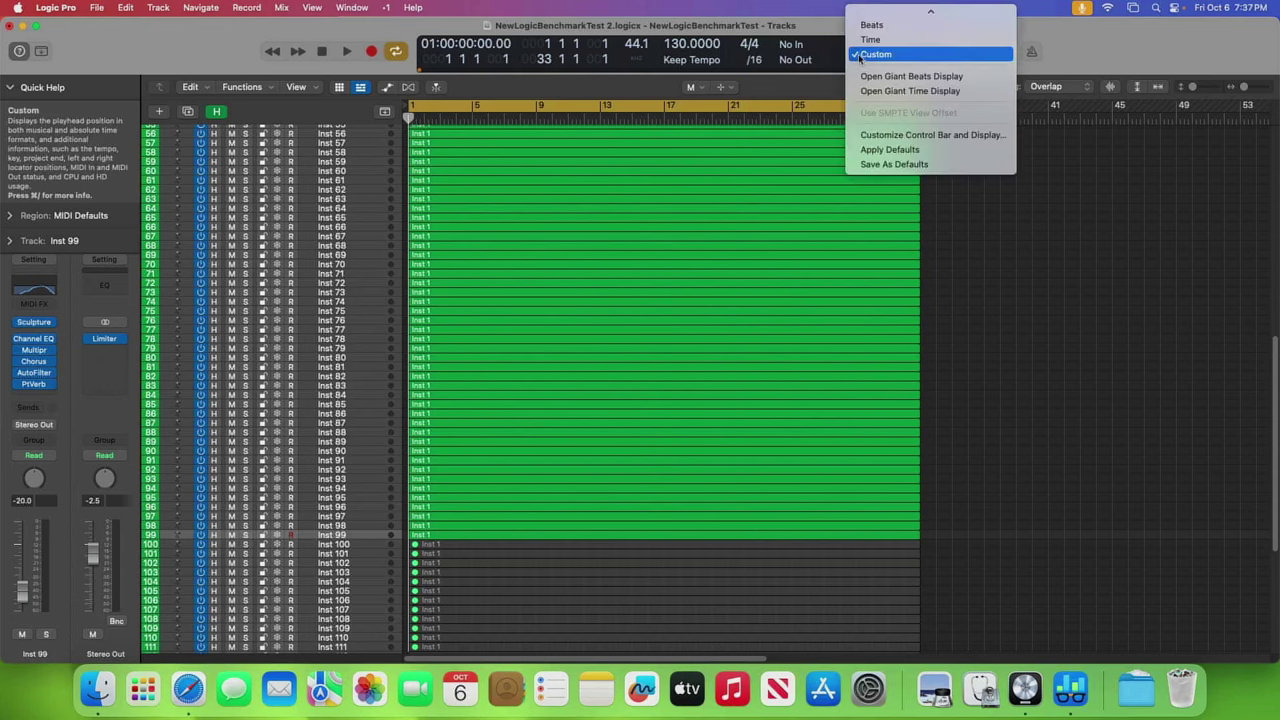
{"action": "left_click", "coordinate": [836, 70]}
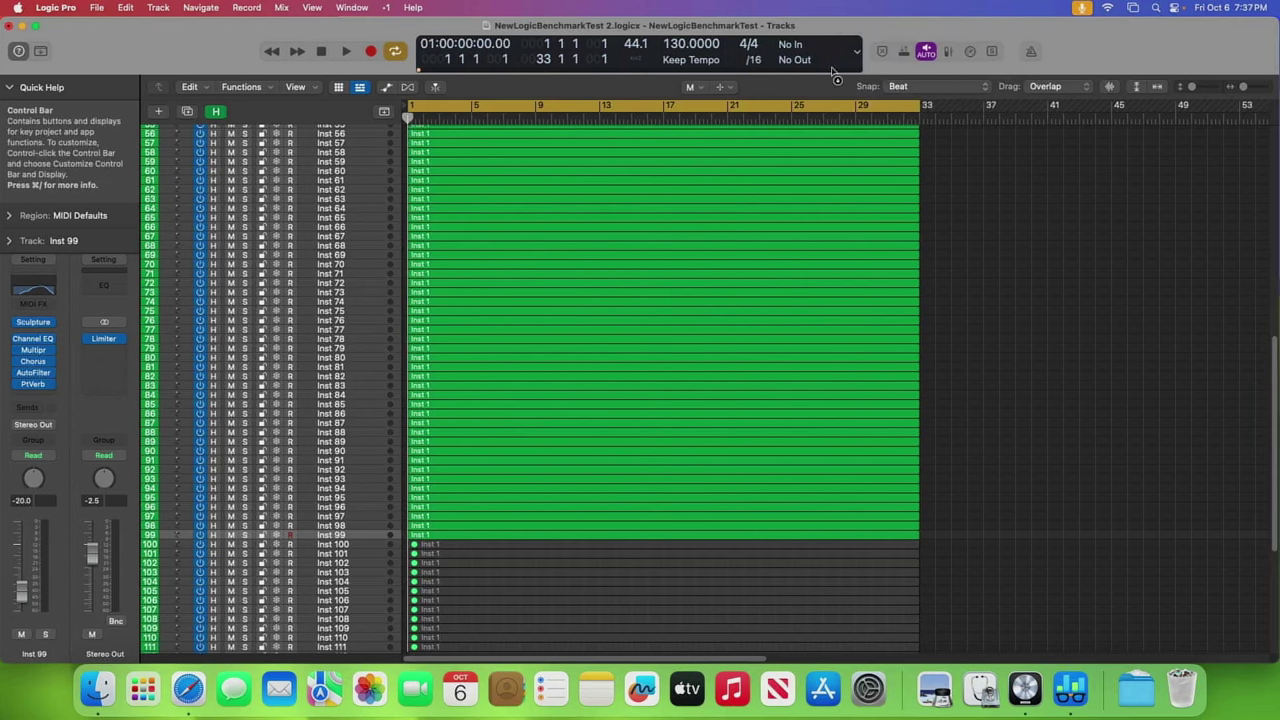
{"action": "right_click", "coordinate": [832, 70]}
{"action": "left_click", "coordinate": [860, 74]}
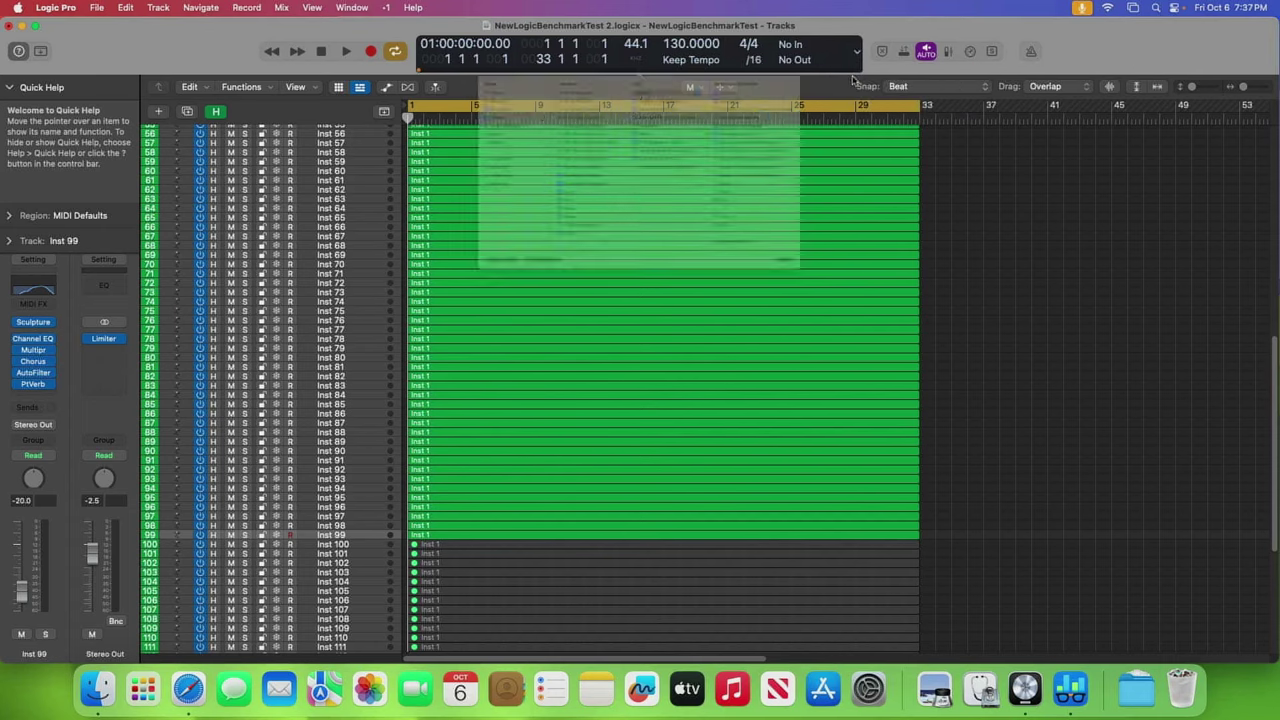
{"action": "left_click", "coordinate": [661, 273]}
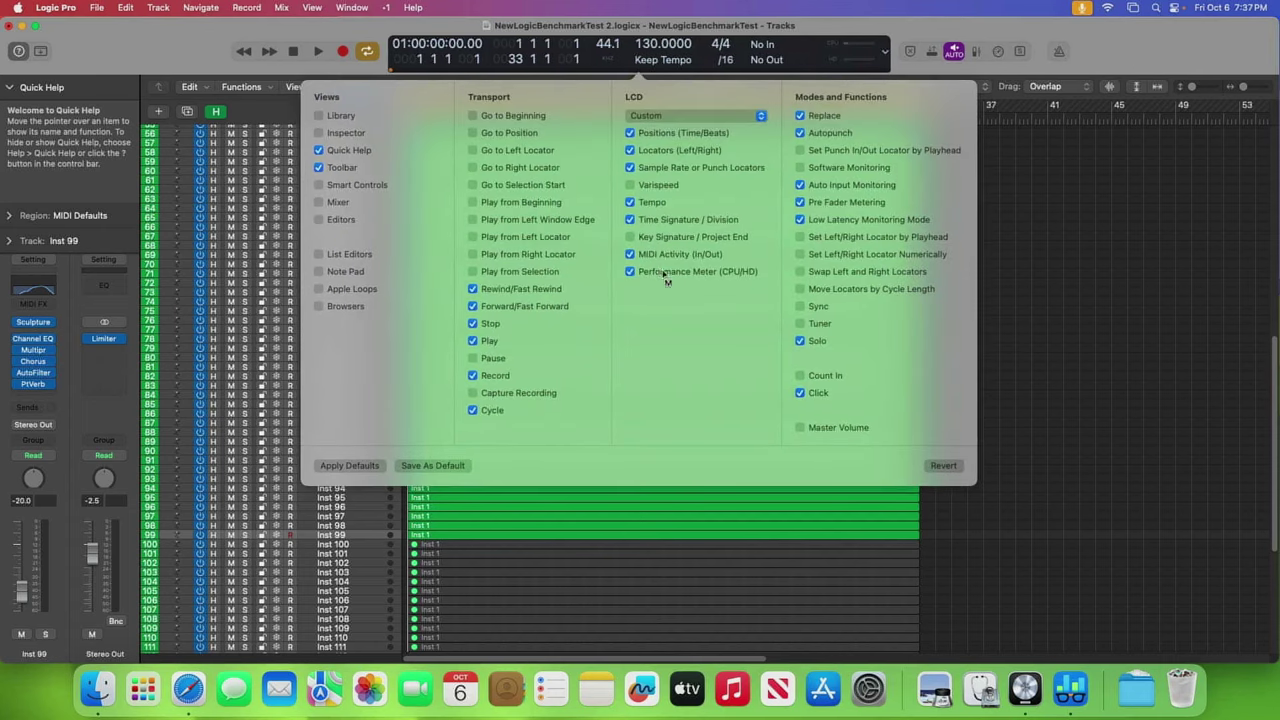
{"action": "left_click", "coordinate": [855, 57]}
{"action": "double_click", "coordinate": [855, 57]}
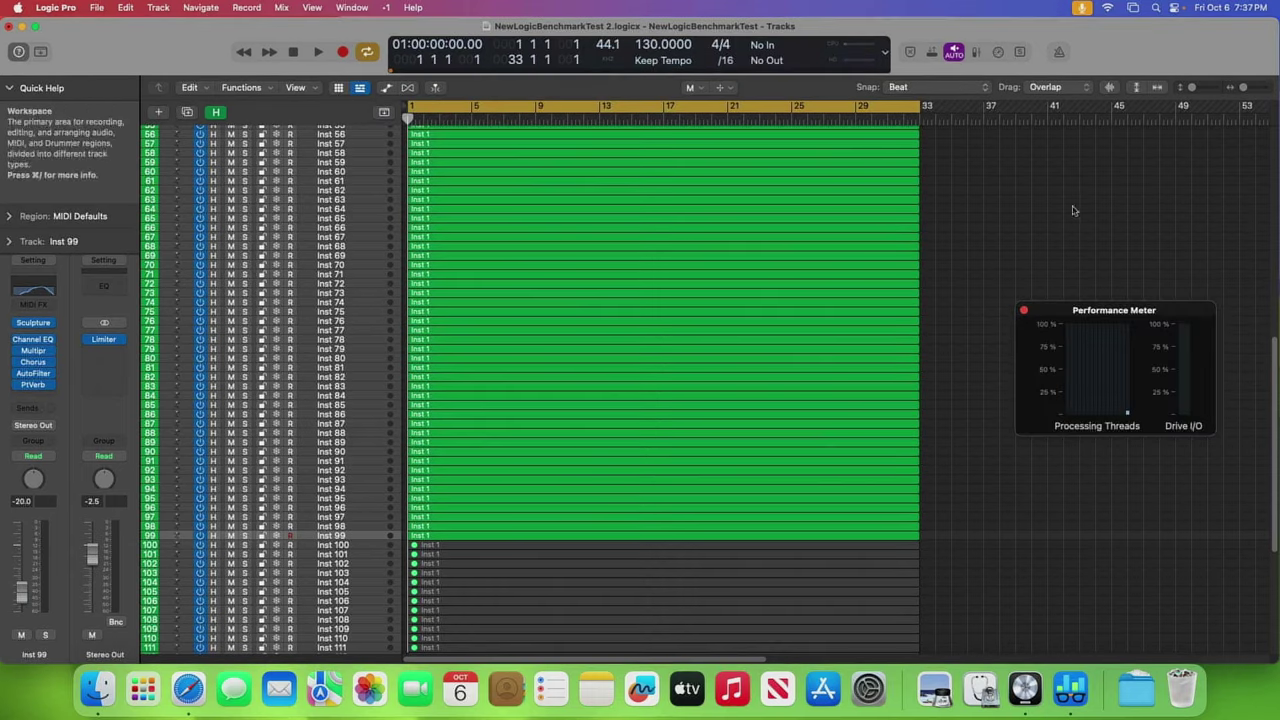
{"action": "left_click_drag", "start_coordinate": [1090, 314], "coordinate": [271, 275]}
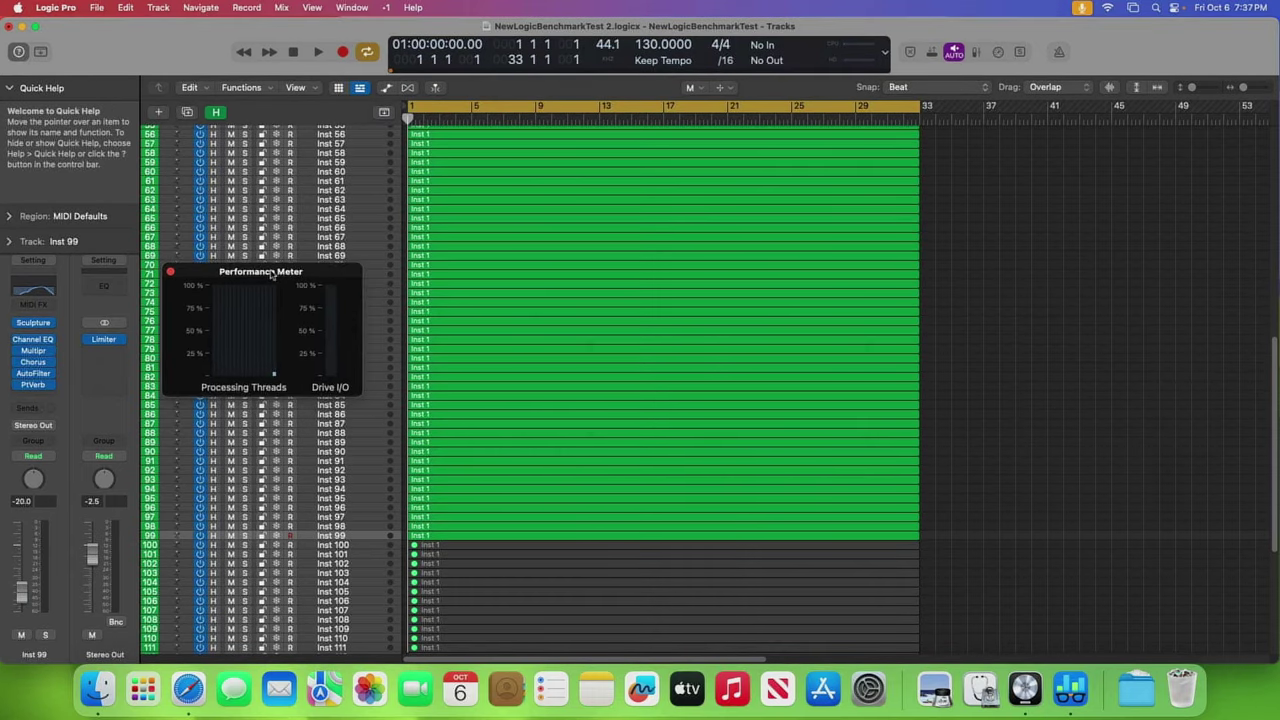
- Play the 99-track benchmark to bar 10, stop it, and select the muted regions on Inst 100–128
{"action": "left_click", "coordinate": [318, 53]}
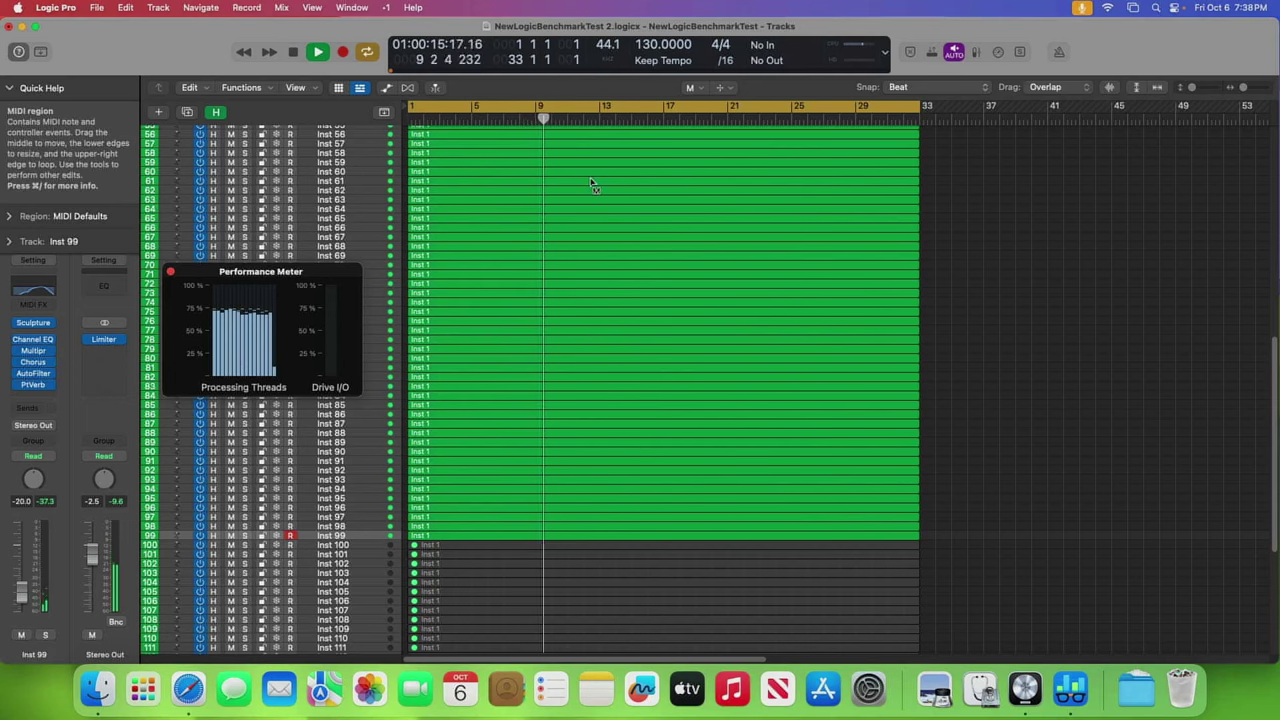
{"action": "key", "text": "space"}
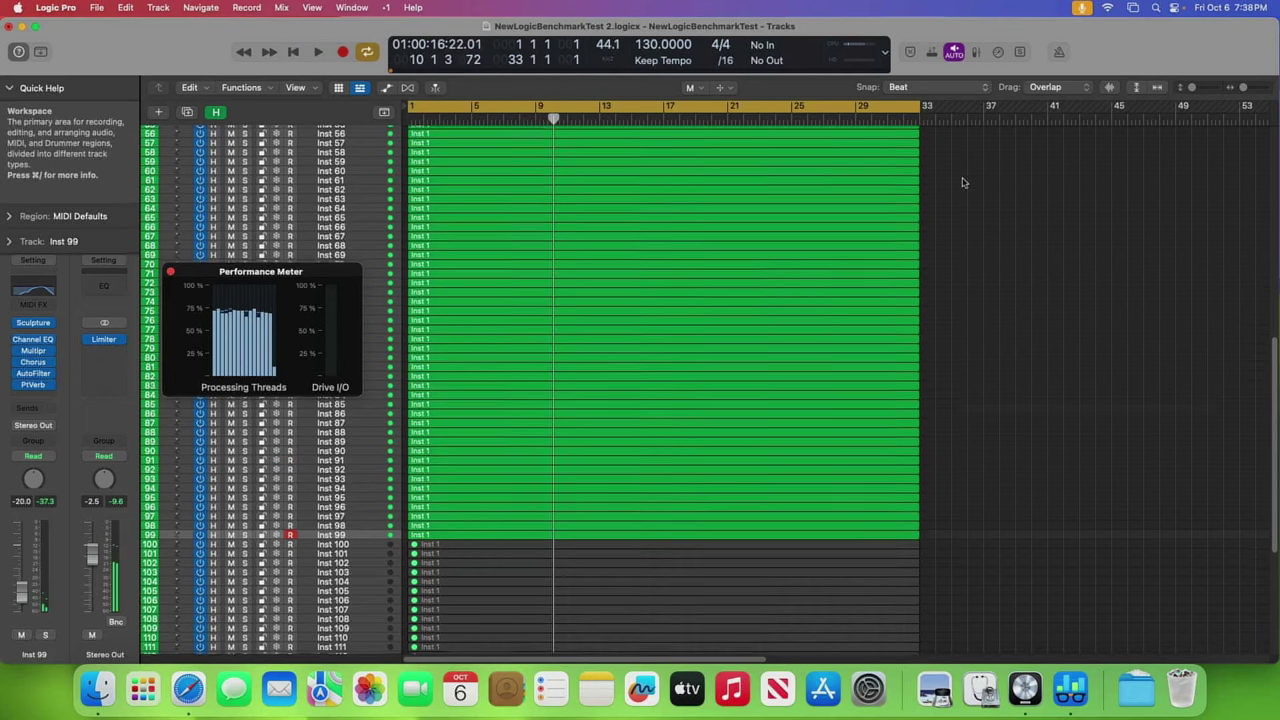
{"action": "scroll", "coordinate": [962, 184], "scroll_direction": "down", "scroll_amount": 4}
{"action": "scroll", "coordinate": [962, 184], "scroll_direction": "down", "scroll_amount": 2}
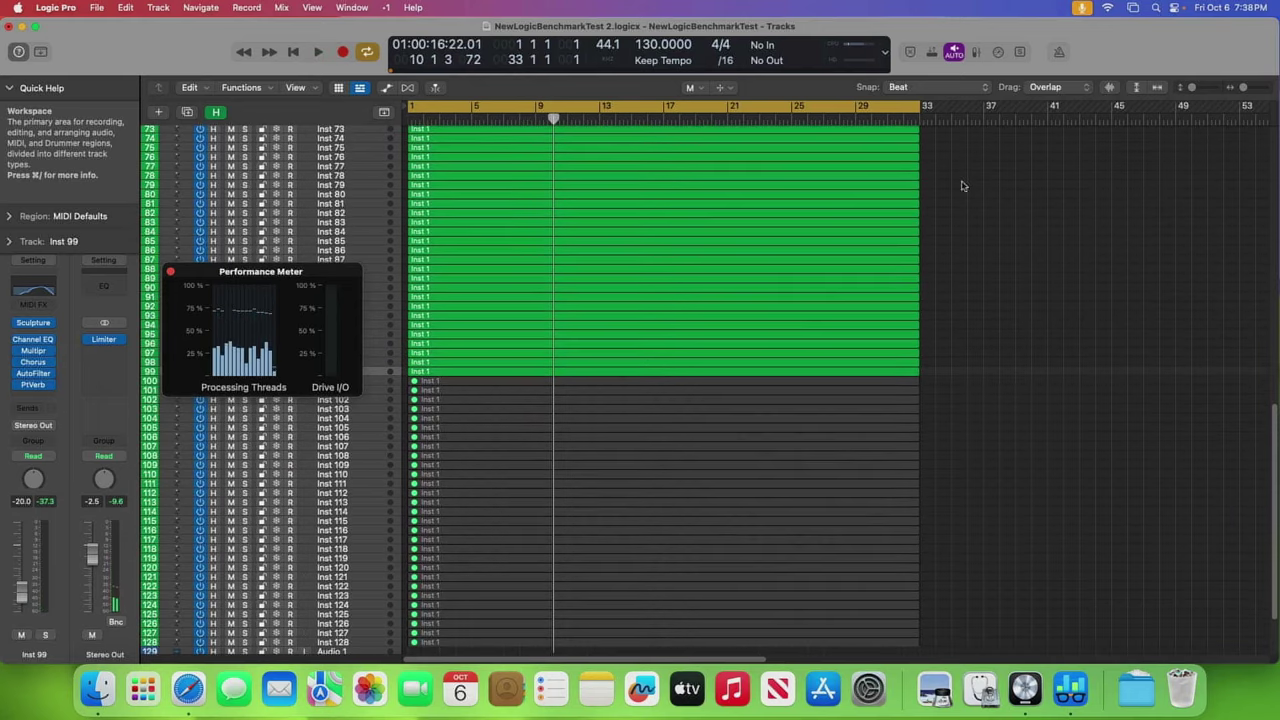
{"action": "left_click_drag", "start_coordinate": [944, 376], "coordinate": [860, 625]}
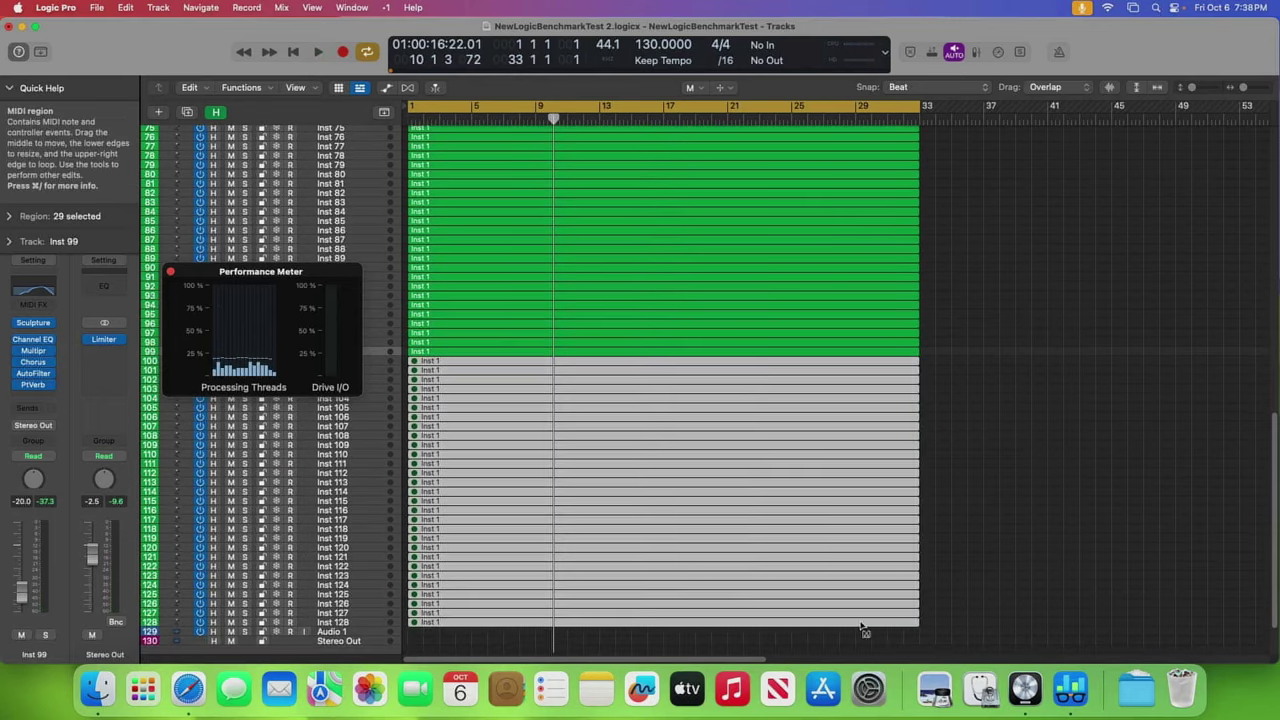
- Unmute the Inst 100–128 regions and play all 128 tracks, reaching about 90% processing load
{"action": "left_click", "coordinate": [1035, 481]}
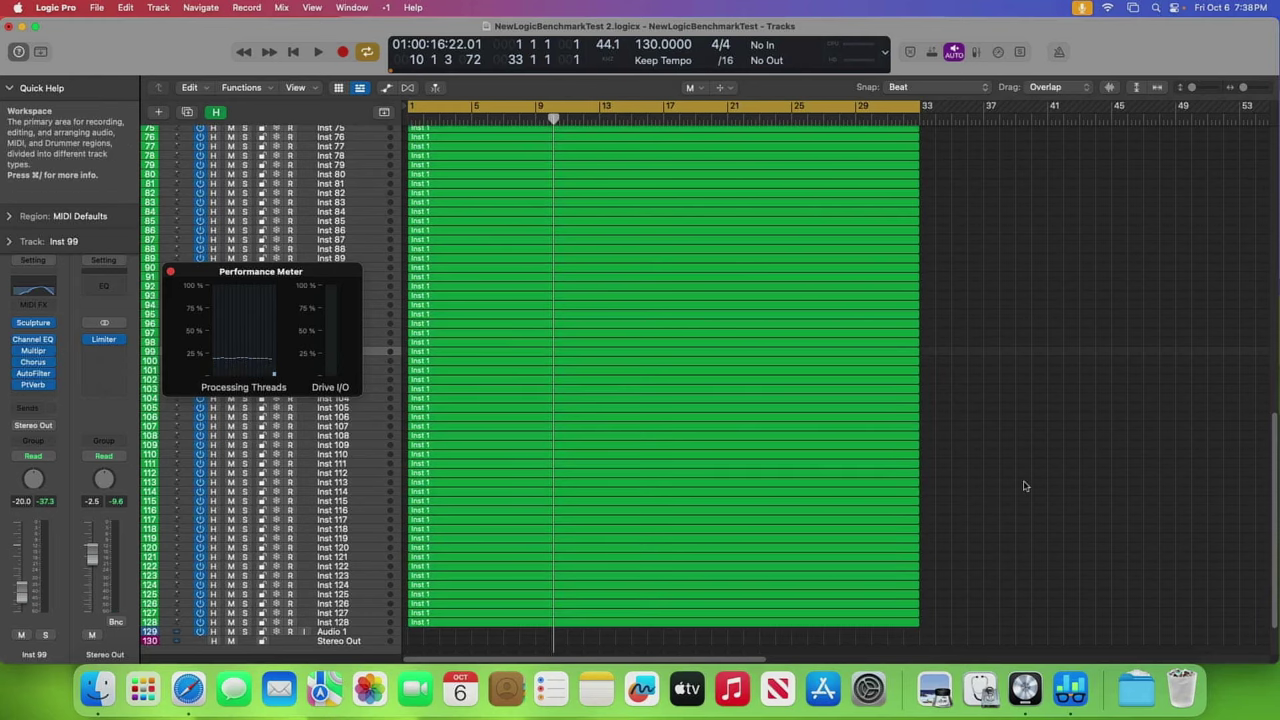
{"action": "scroll", "coordinate": [1000, 474], "scroll_direction": "down", "scroll_amount": 3}
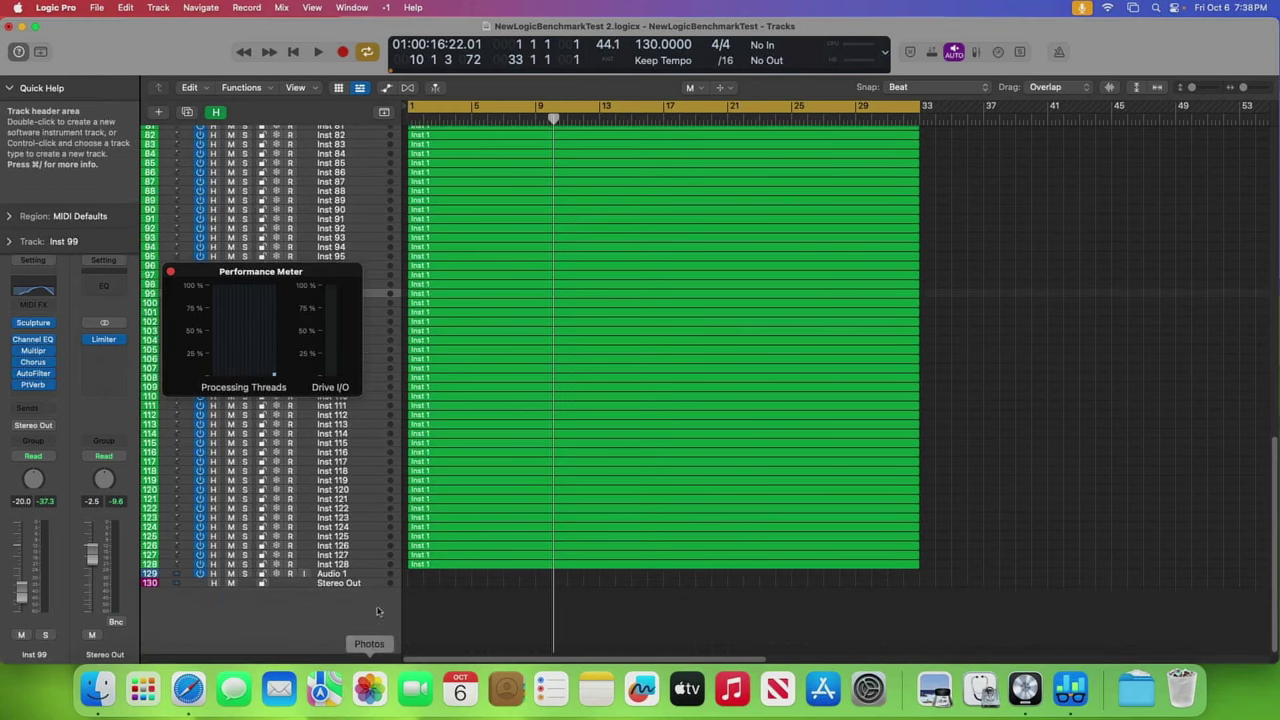
{"action": "scroll", "coordinate": [383, 560], "scroll_direction": "up", "scroll_amount": 5}
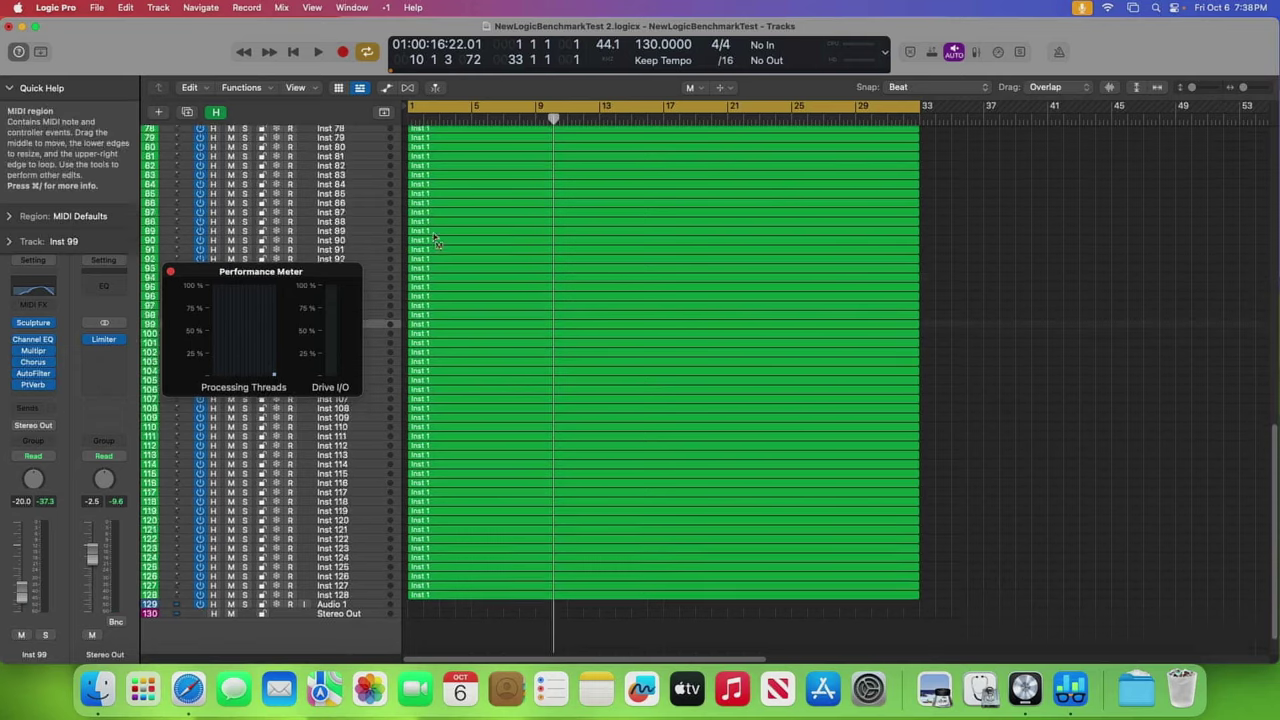
{"action": "left_click", "coordinate": [326, 56]}
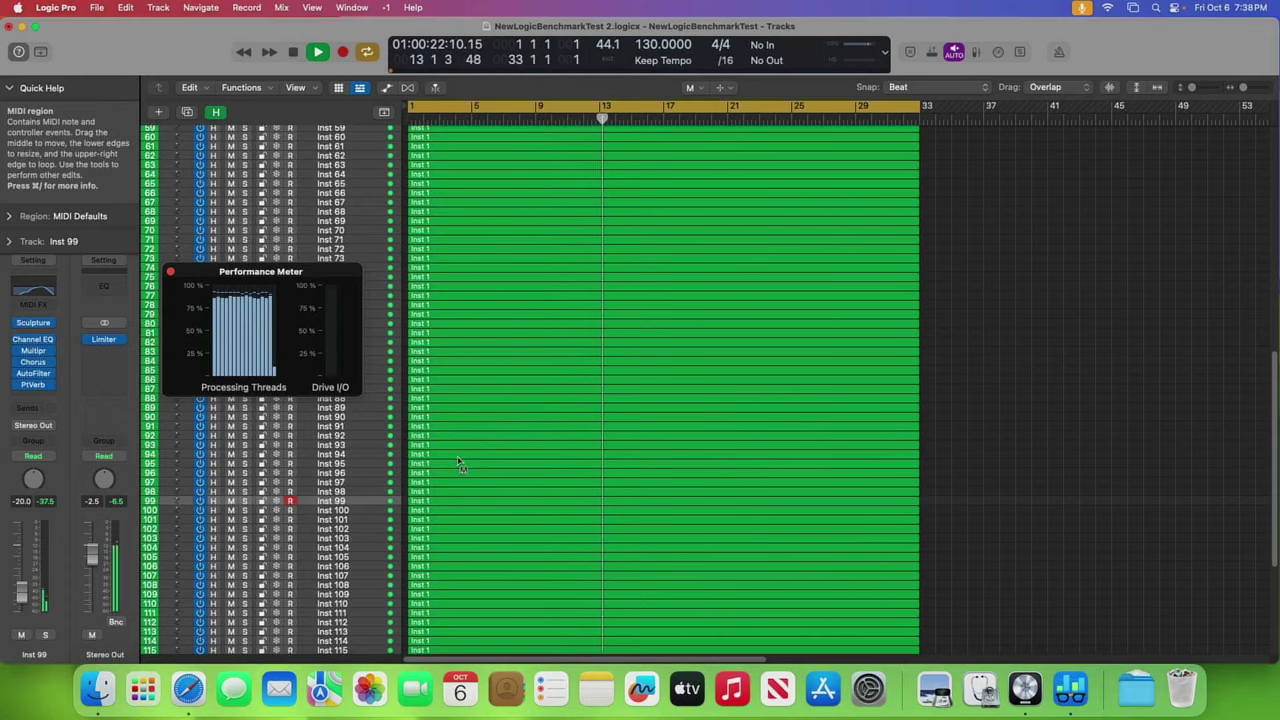
{"action": "scroll", "coordinate": [460, 465], "scroll_direction": "down", "scroll_amount": 5}
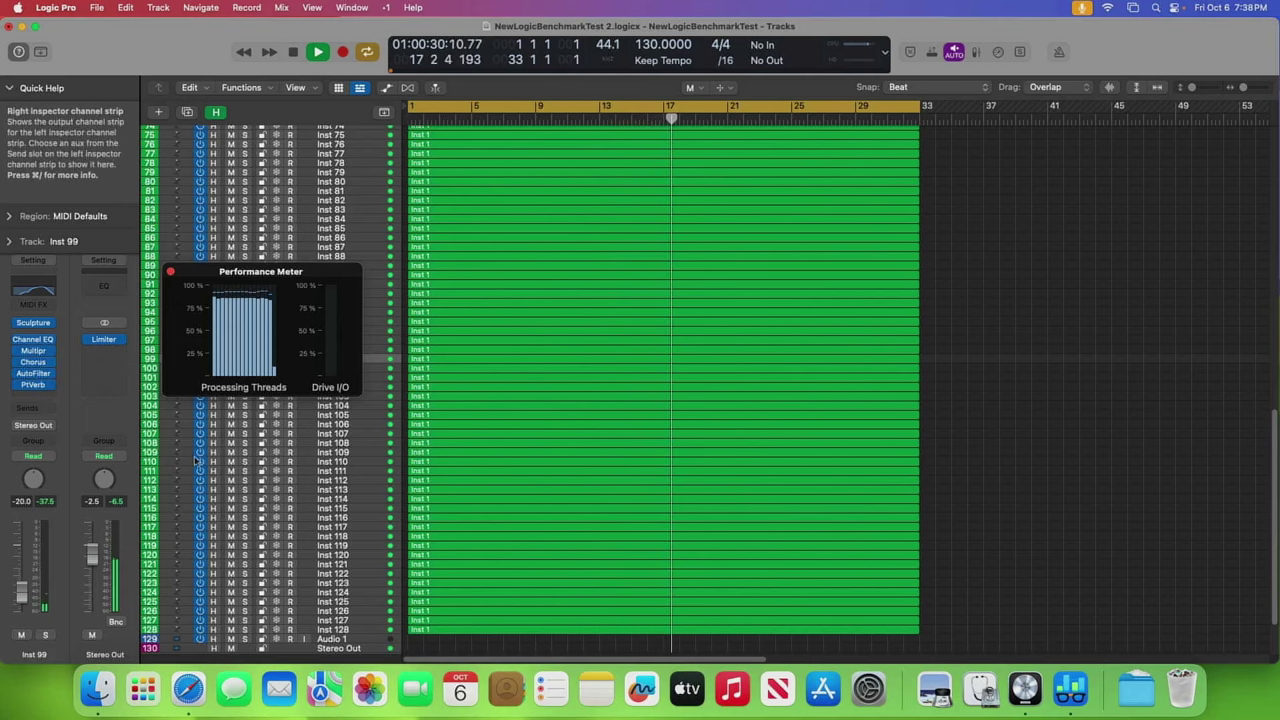
{"action": "scroll", "coordinate": [490, 468], "scroll_direction": "up", "scroll_amount": 4}
{"action": "scroll", "coordinate": [492, 470], "scroll_direction": "up", "scroll_amount": 5}
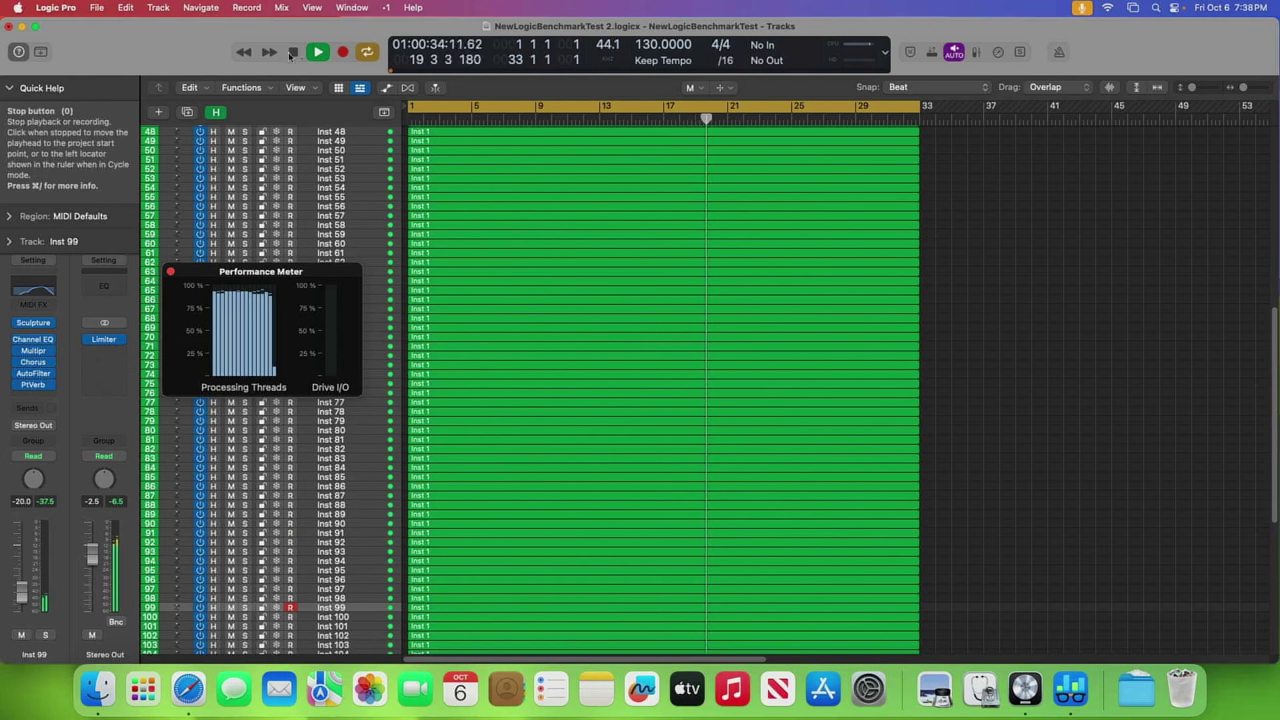
- Stop the 128-track playback at bar 19 and nudge the project window slightly
{"action": "key", "text": "space"}
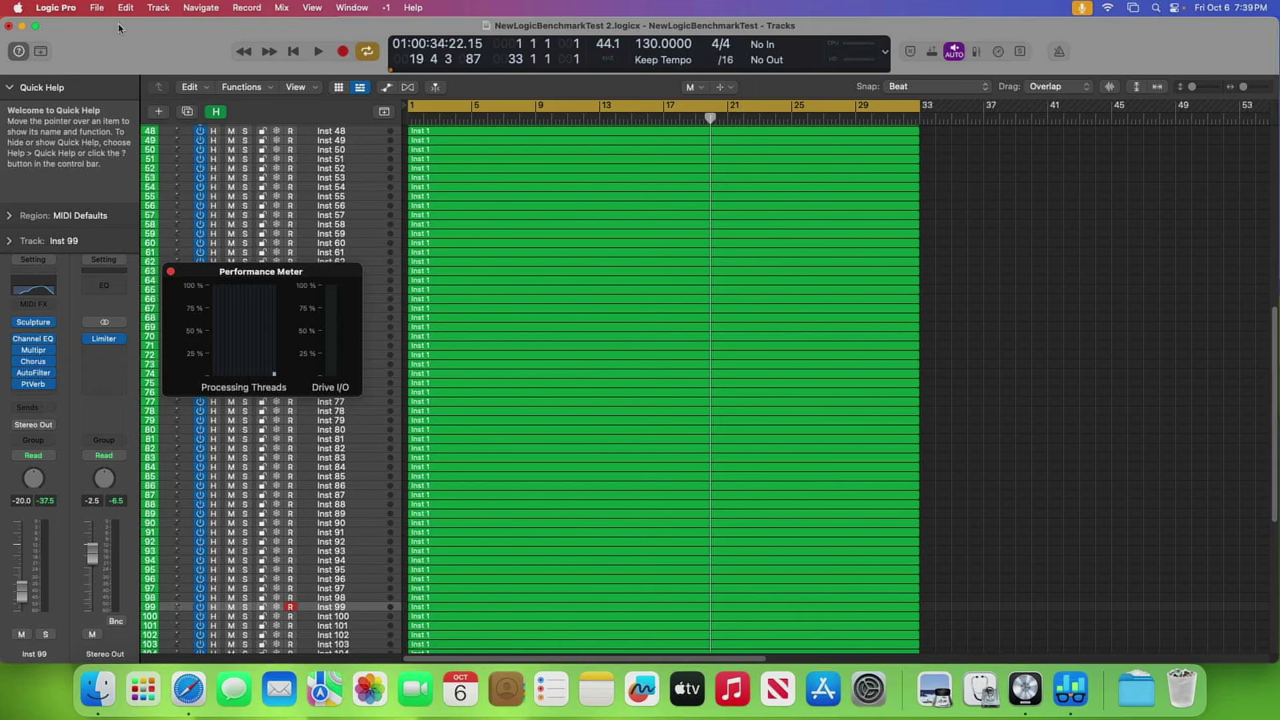
{"action": "left_click_drag", "start_coordinate": [118, 27], "coordinate": [129, 29]}
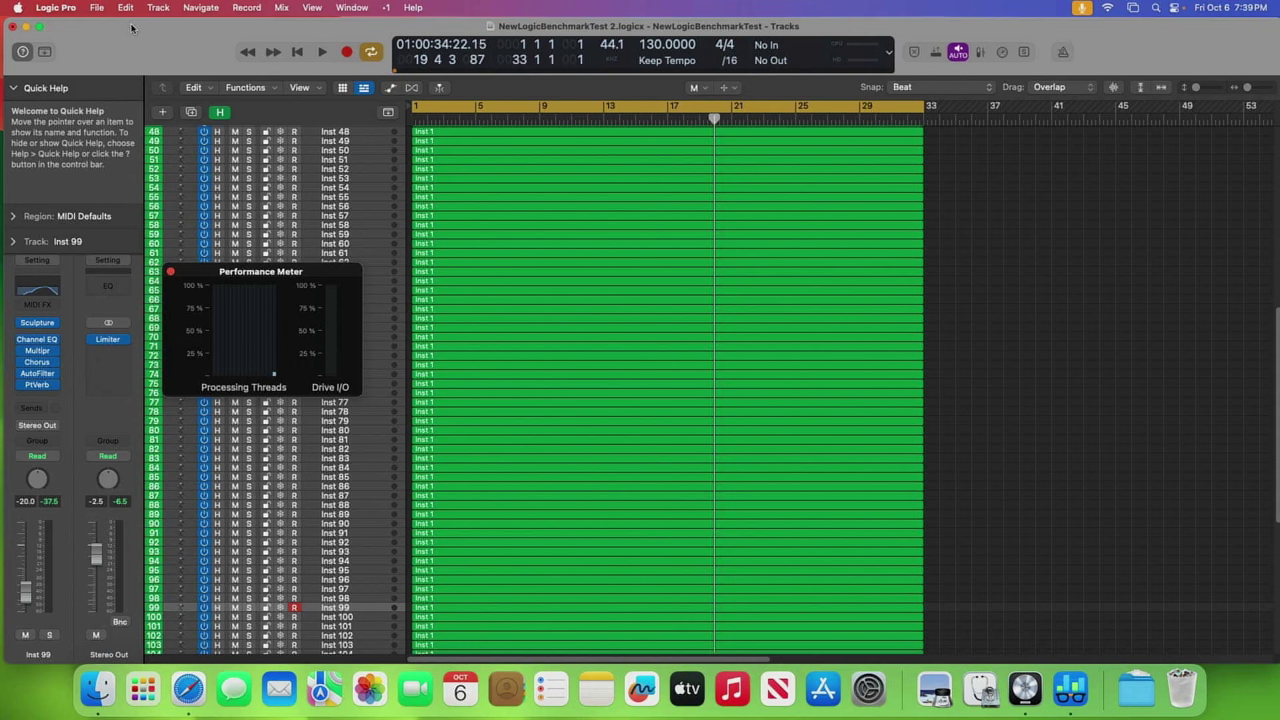